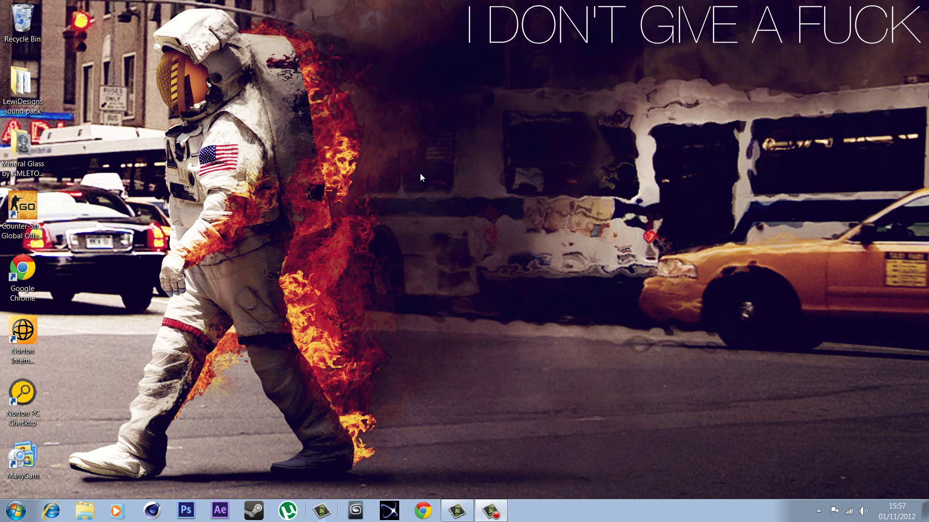
- Open Comp 3 from Documents > intro tutoriel transform with QuickTime Player
left_click(84, 513)
double_click(154, 131)
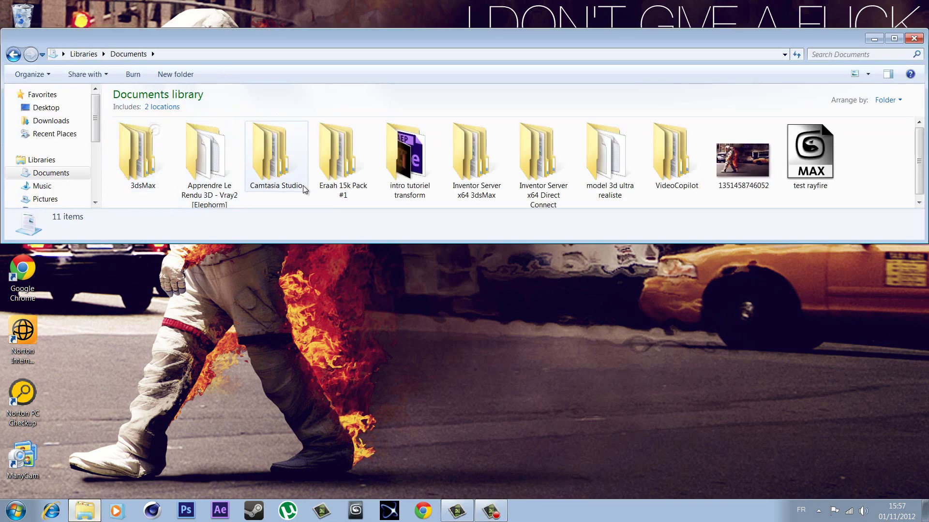
double_click(399, 194)
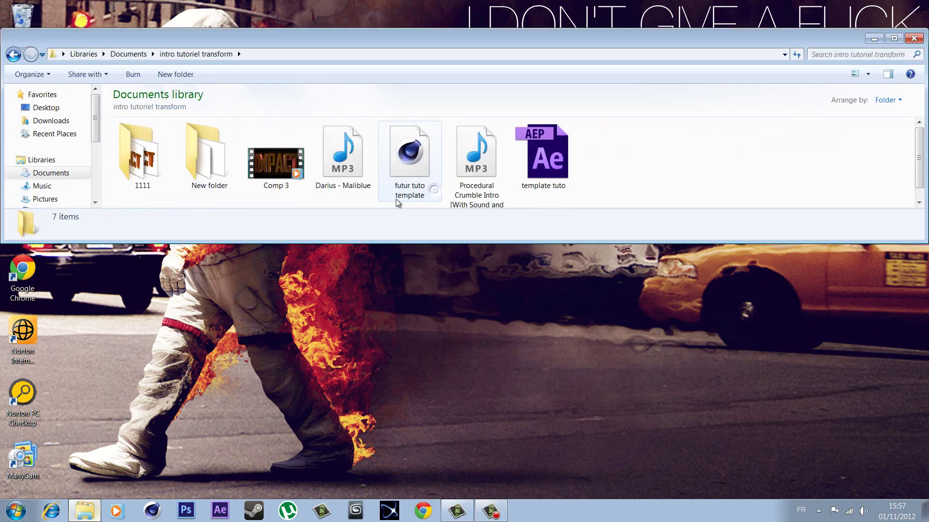
right_click(251, 178)
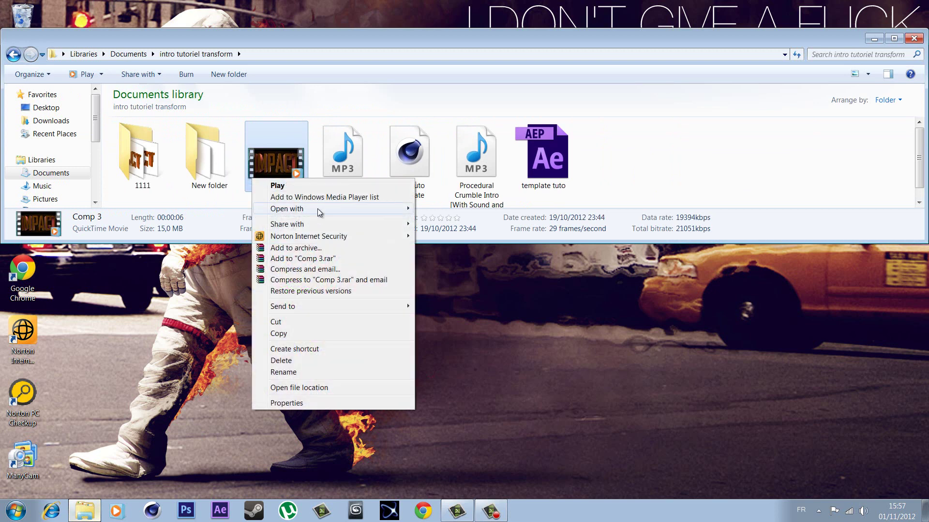
mouse_move(287, 209)
left_click(489, 207)
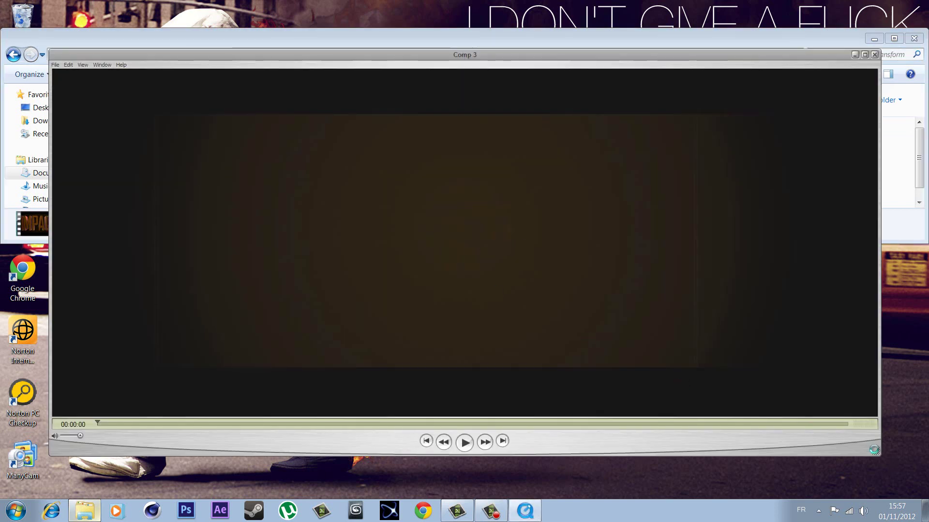
- Play the Comp 3 clip at lower volume, rewind it to the start, then close QuickTime
left_click_drag(873, 449, 286, 293)
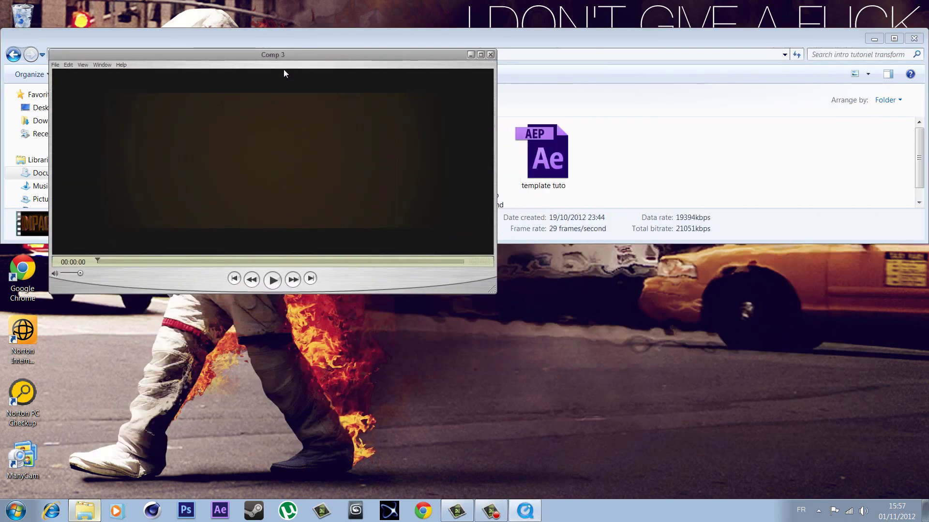
left_click_drag(287, 55, 441, 109)
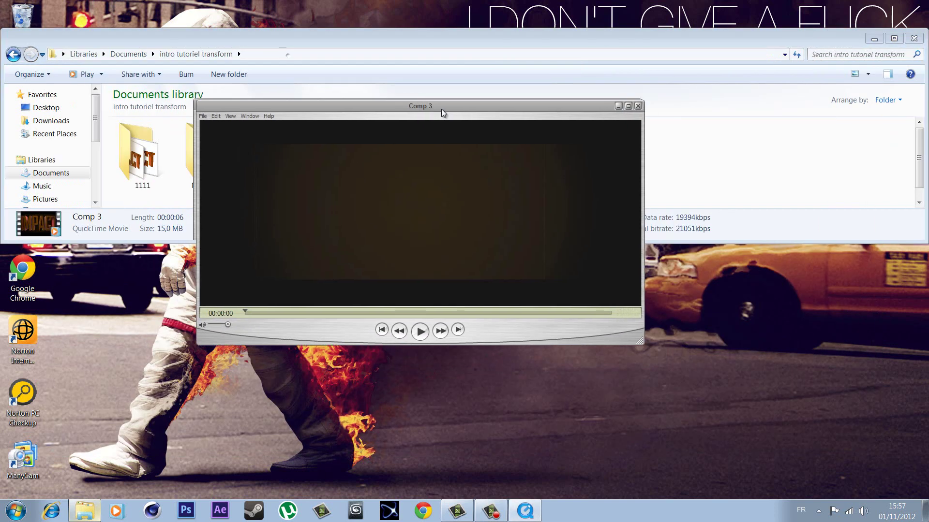
left_click(427, 334)
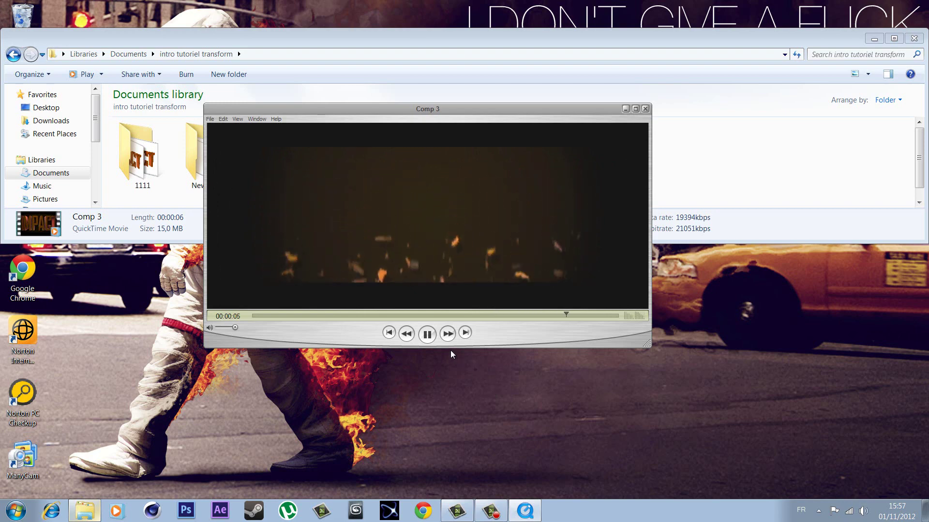
key("Down")
key("Down")
key("Down")
key("Down")
key("Down")
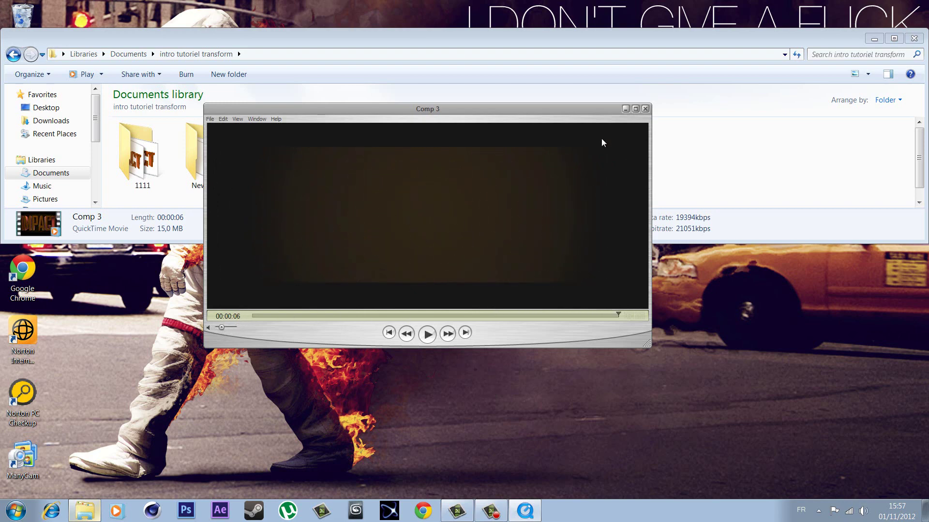
mouse_move(563, 318)
left_mouse_down()
mouse_move(274, 378)
mouse_move(390, 390)
mouse_move(465, 370)
mouse_move(436, 381)
mouse_move(482, 372)
mouse_move(513, 387)
mouse_move(477, 401)
mouse_move(509, 398)
mouse_move(480, 413)
mouse_move(554, 413)
mouse_move(477, 420)
mouse_move(585, 405)
mouse_move(389, 453)
mouse_move(305, 461)
left_mouse_up()
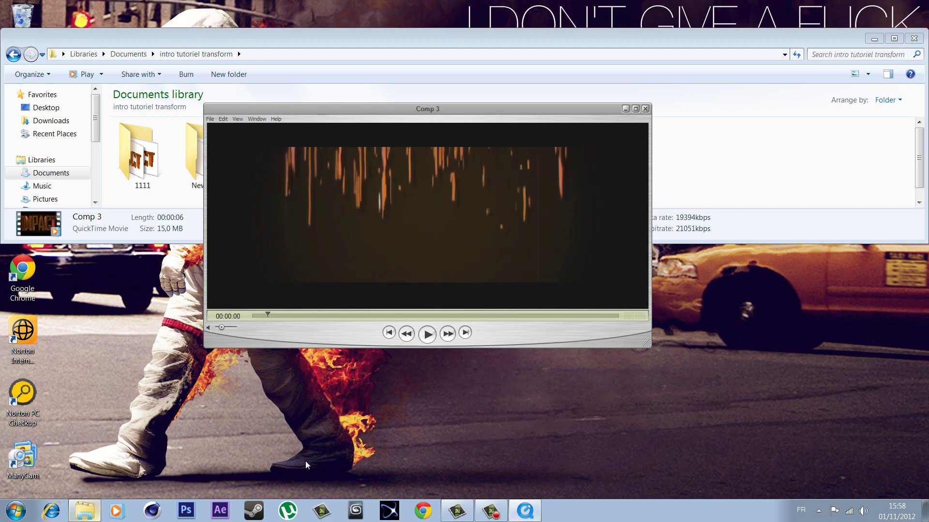
left_click(645, 108)
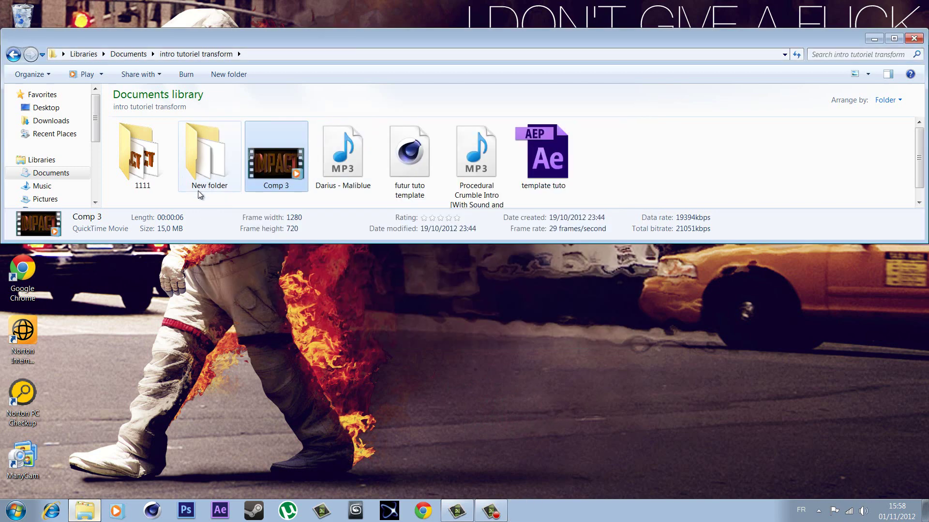
- Preview the uihyu frames in the 1111 folder, from uihyu0000 to uihyu0103, in Photo Viewer
double_click(153, 178)
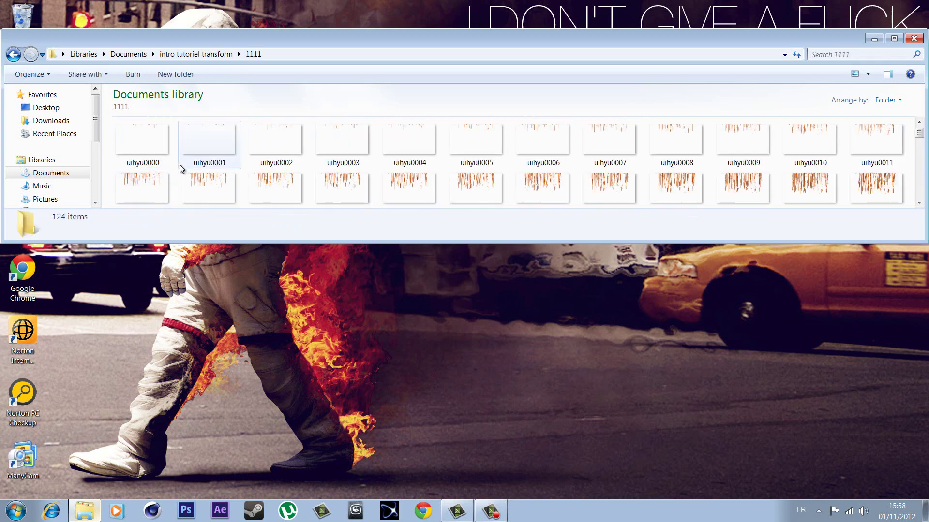
double_click(150, 142)
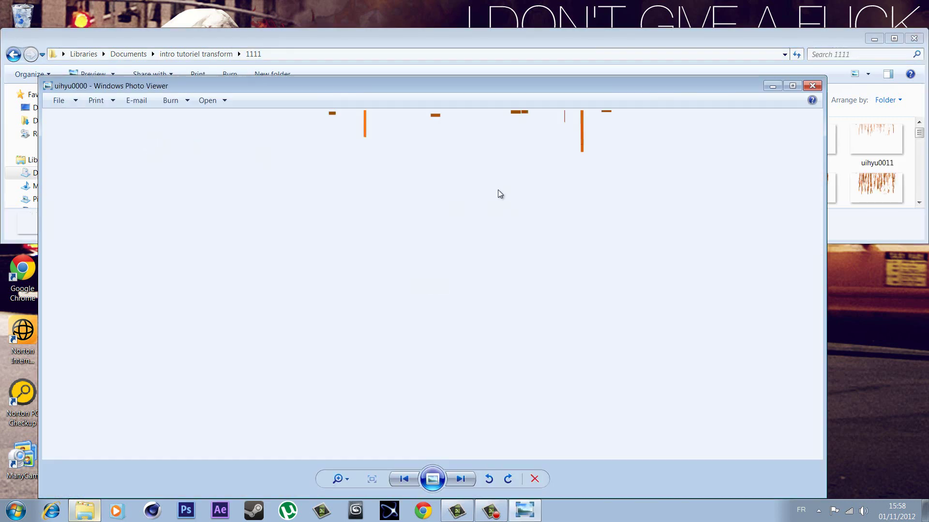
key("Right")
key("Right")
key("Right")
key("Right")
key("Right")
key("Right")
key("Right")
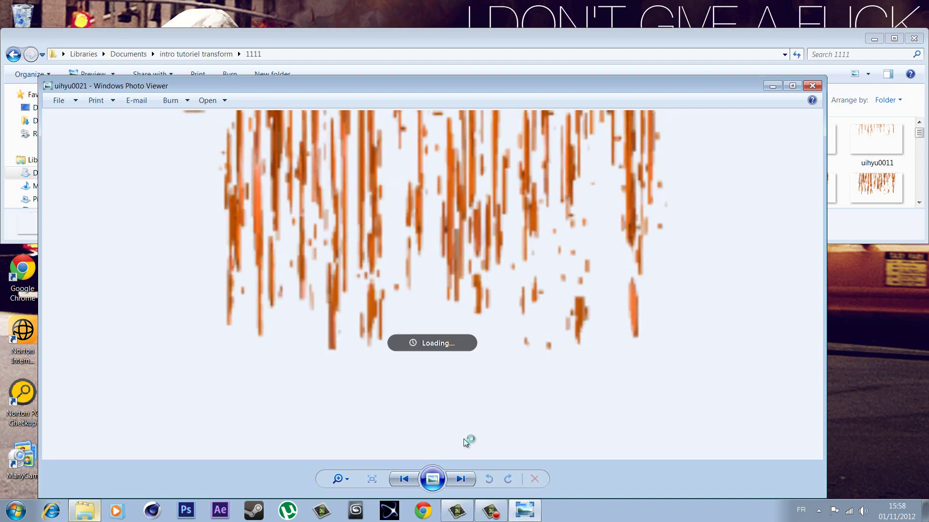
key("Right")
key("Right")
key("Right")
key("Right")
key("Right")
key("Right")
key("Right")
key("Right")
key("Right")
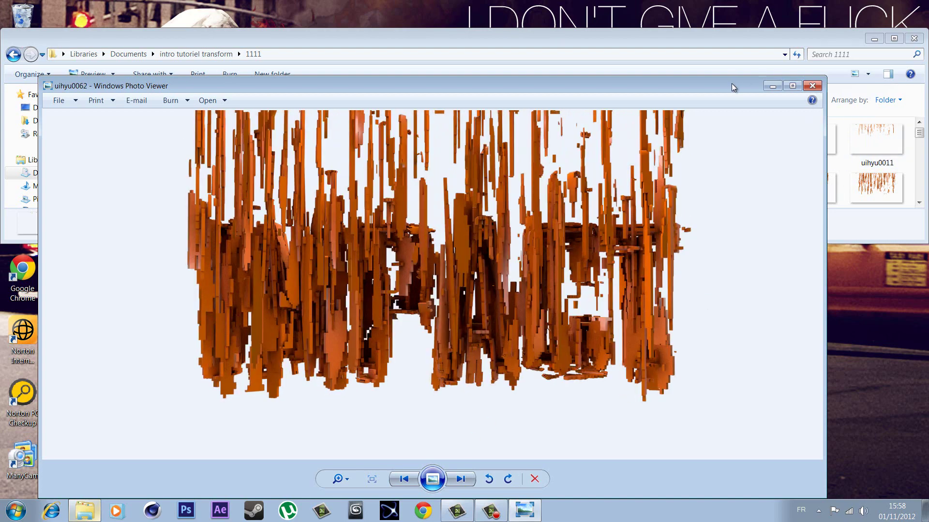
mouse_move(731, 84)
left_mouse_down()
mouse_move(739, 115)
mouse_move(795, 136)
left_mouse_up()
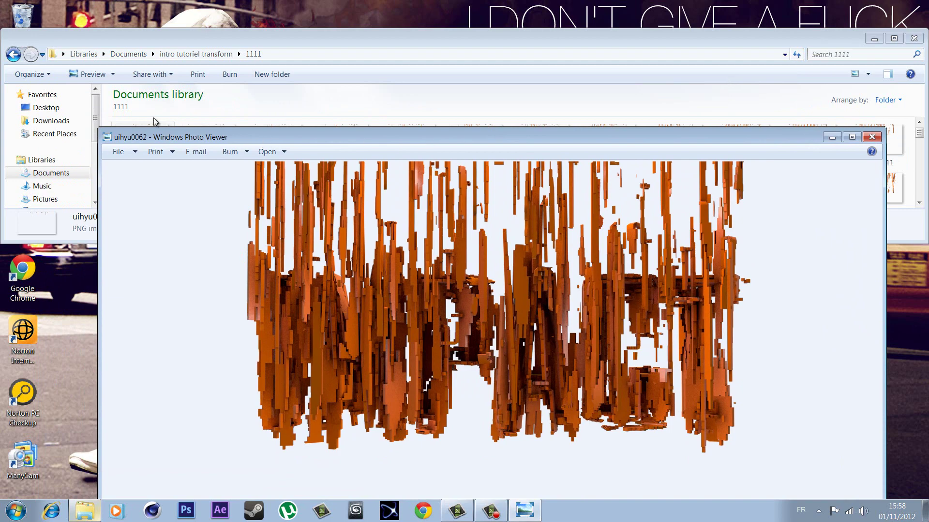
left_click(872, 137)
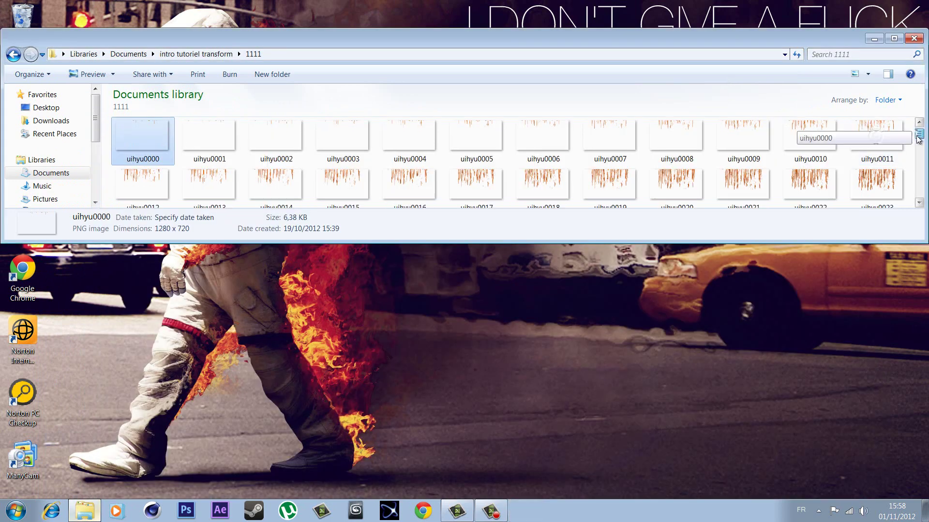
left_click_drag(919, 133, 912, 182)
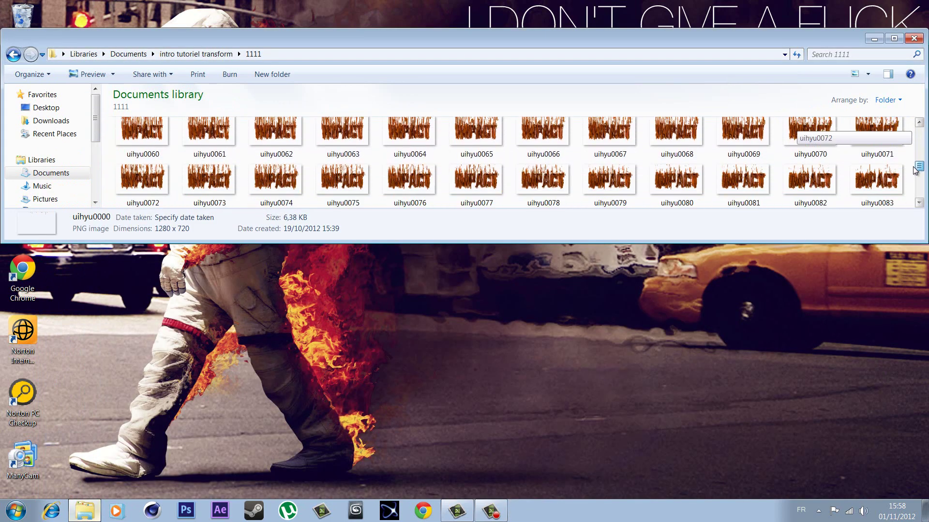
double_click(610, 168)
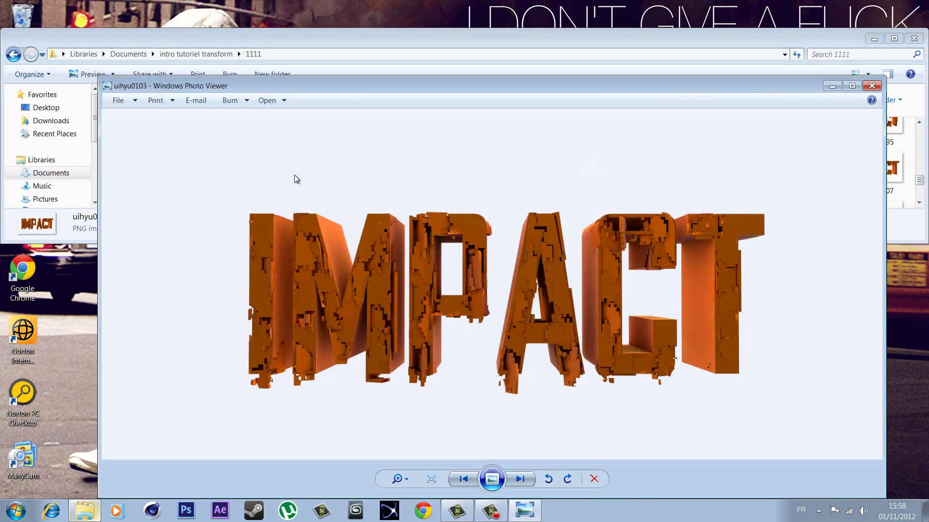
left_click(871, 85)
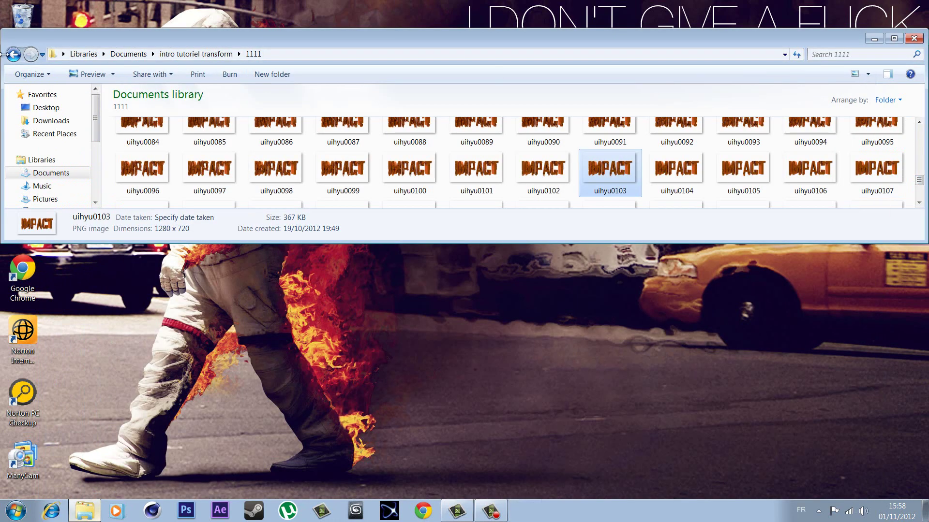
- Preview the khi render frames in New folder, then return to intro tutoriel transform
left_click(12, 55)
double_click(209, 145)
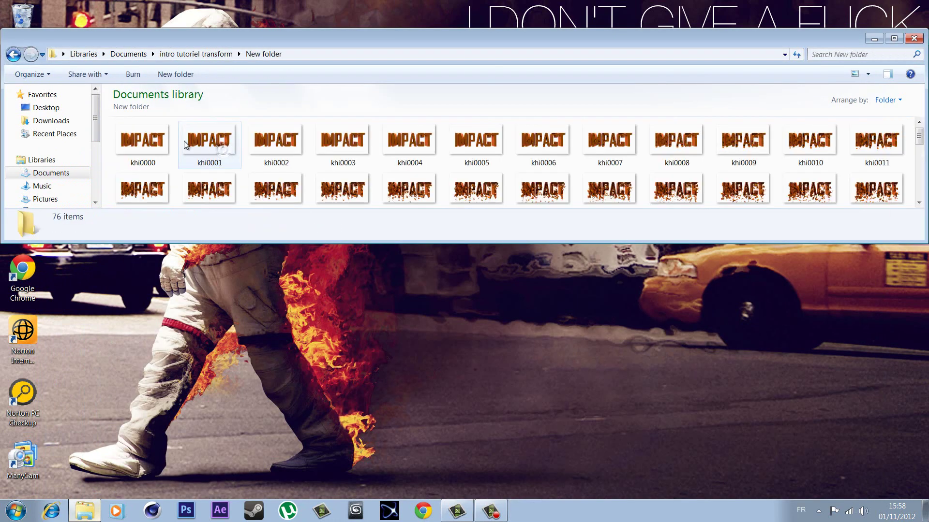
double_click(155, 197)
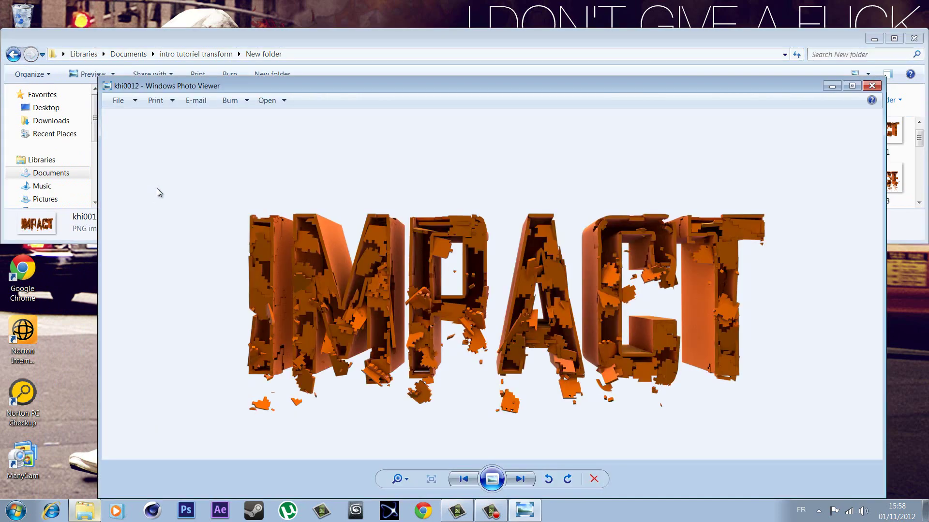
key("Left")
left_click(870, 86)
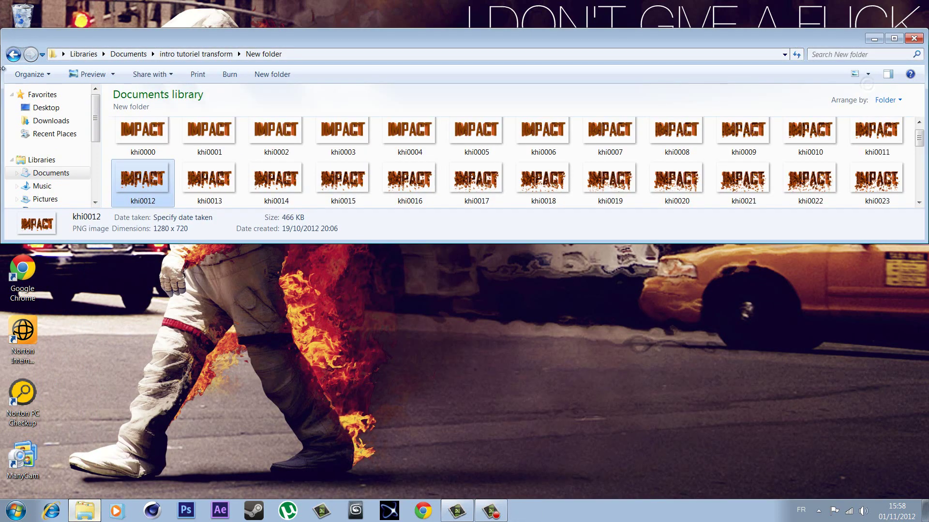
left_click(14, 55)
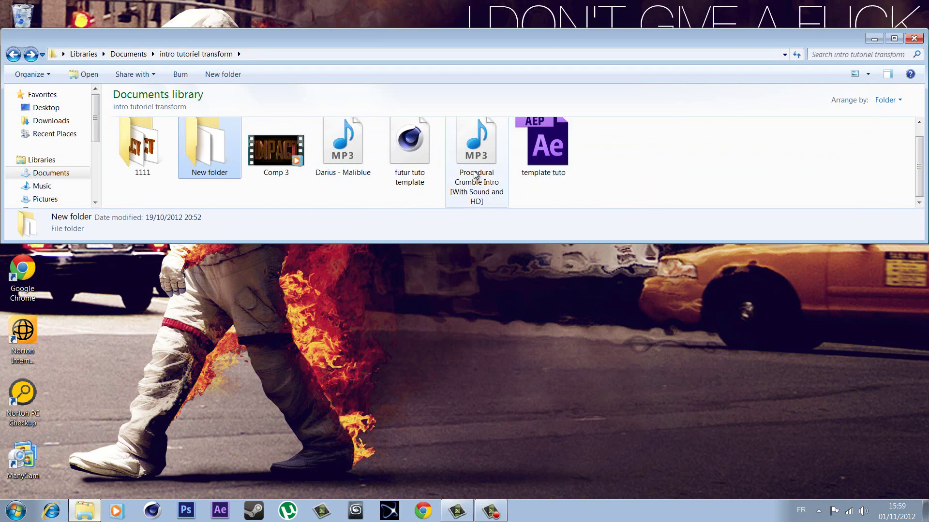
- Close Explorer, launch Cinema 4D and create a MoText object
left_click(914, 39)
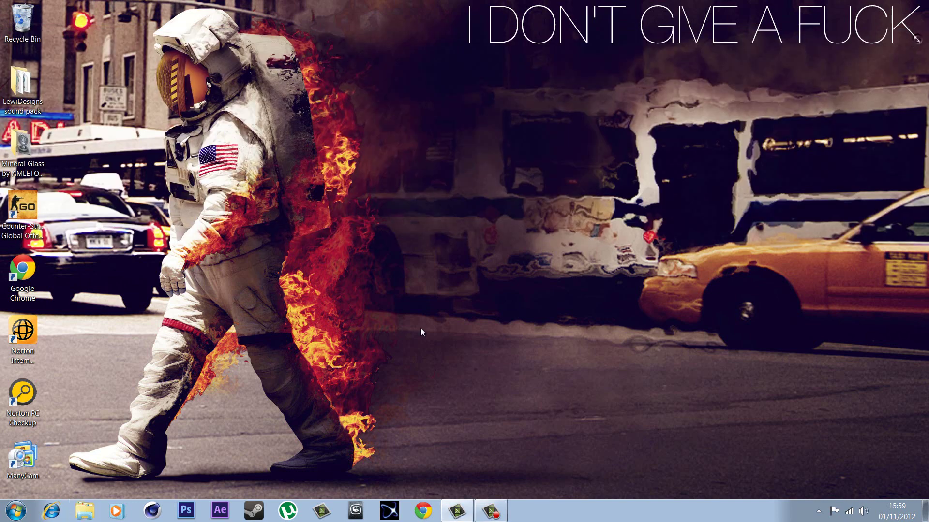
left_click(152, 511)
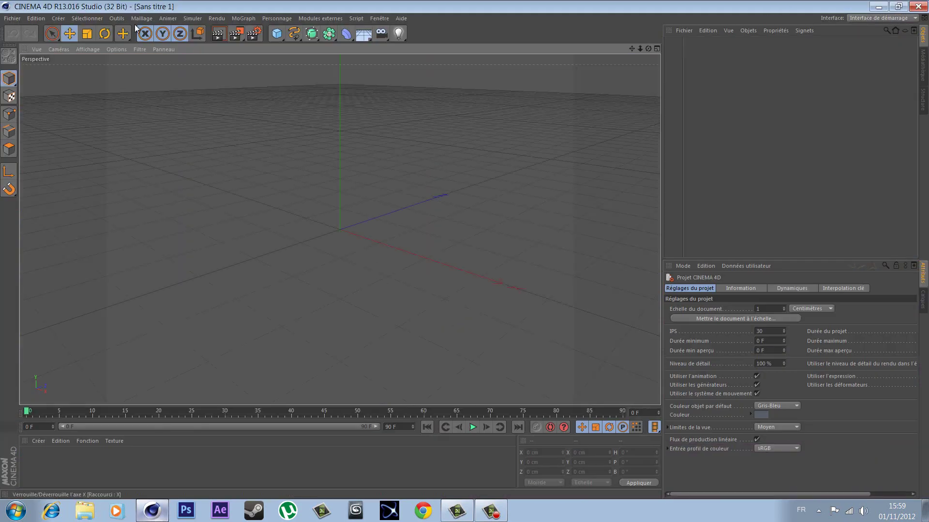
left_click(243, 20)
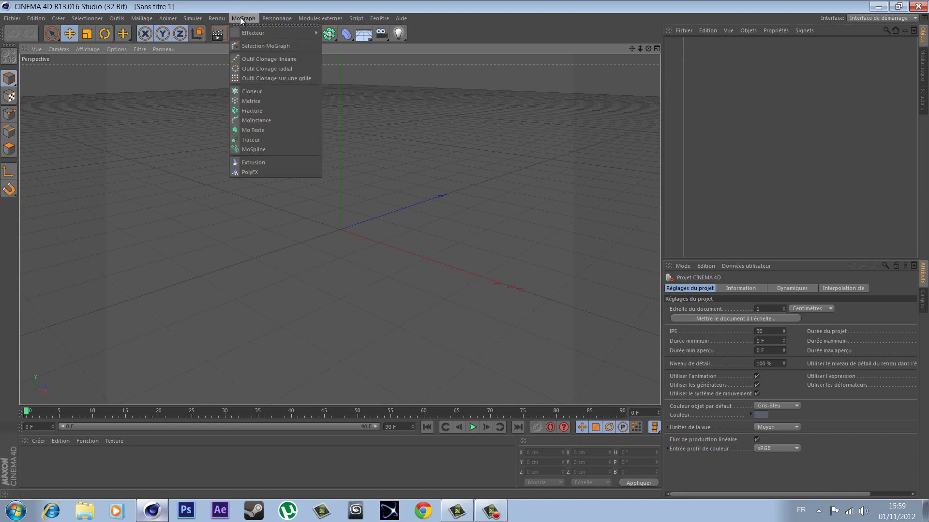
left_click(260, 130)
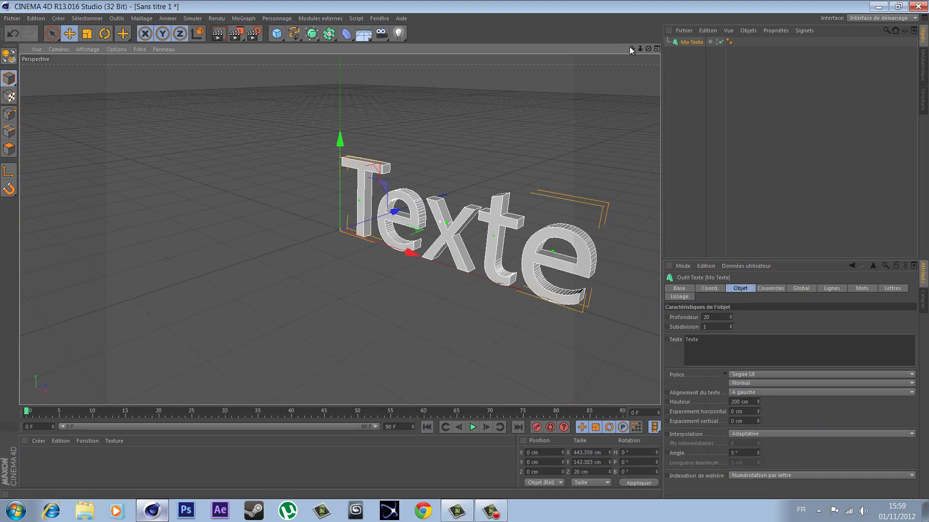
- Replace the MoText placeholder word Texte with IMPACT and bring up the font list
left_click_drag(649, 49, 716, 69)
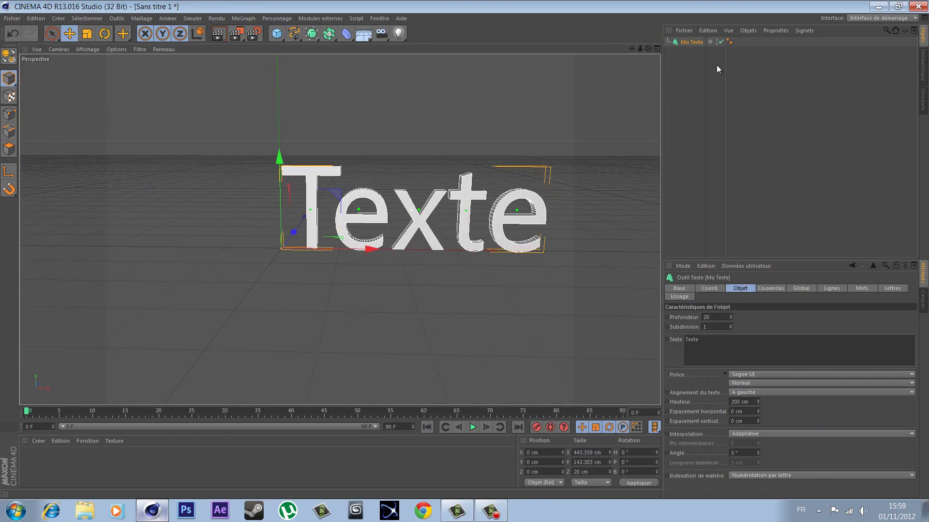
double_click(712, 342)
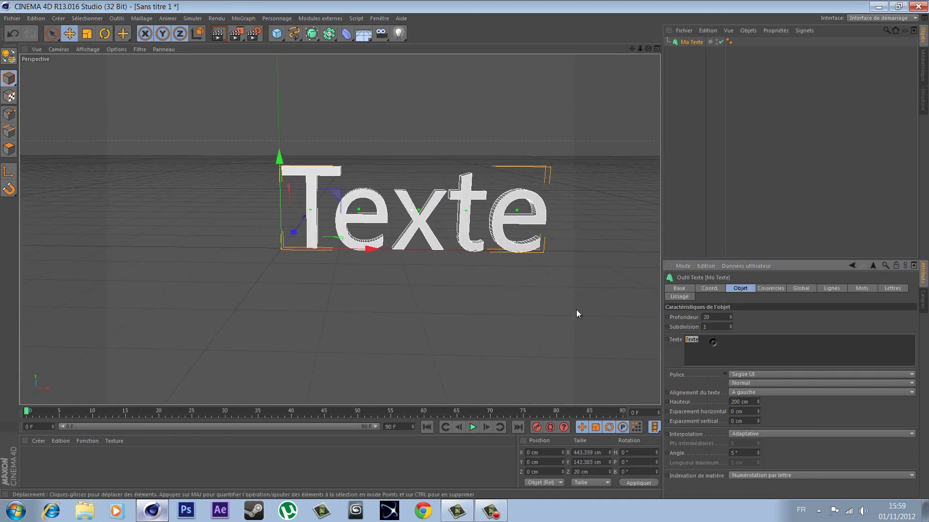
type("IMPAC")
type("T")
left_click(815, 416)
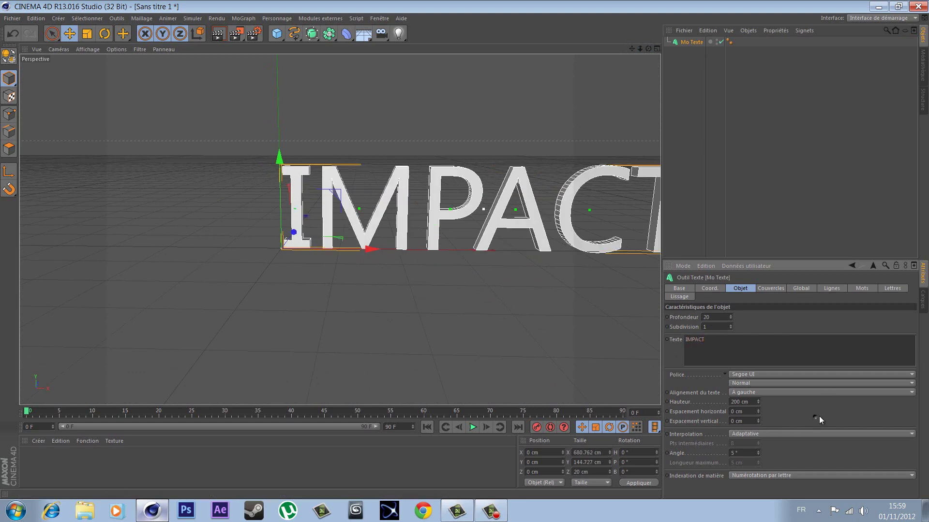
left_click(777, 374)
scroll(791, 367, "up", 5)
scroll(792, 365, "up", 10)
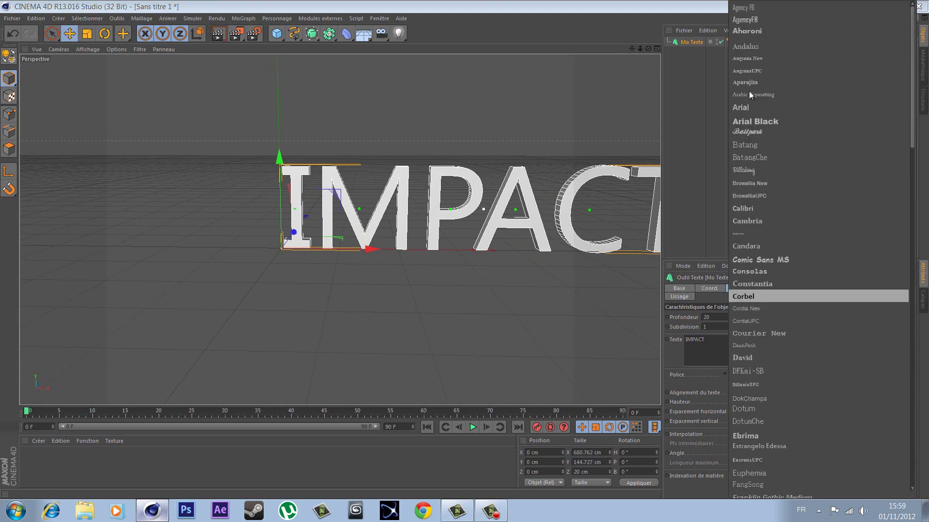
- Give IMPACT the AgencyFB Bold font with depth 50 and 10 subdivisions
left_click(758, 19)
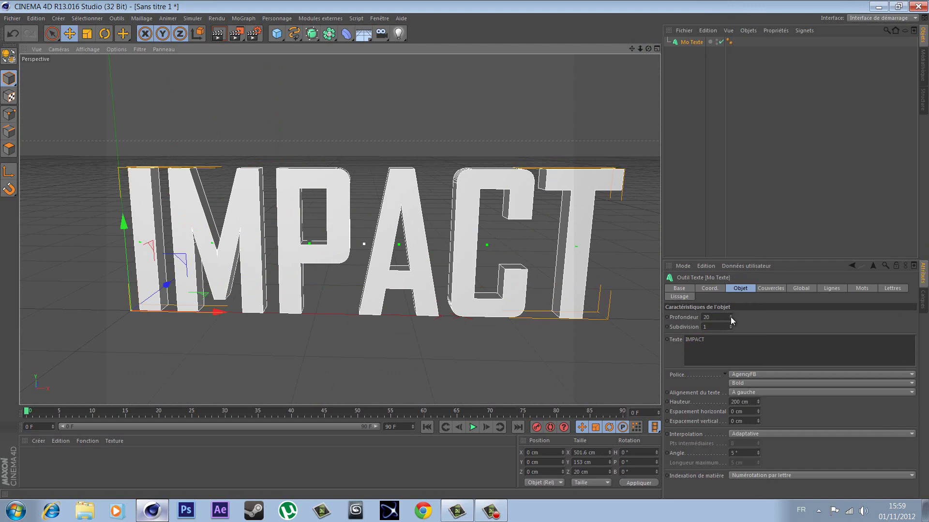
left_click_drag(730, 318, 730, 317)
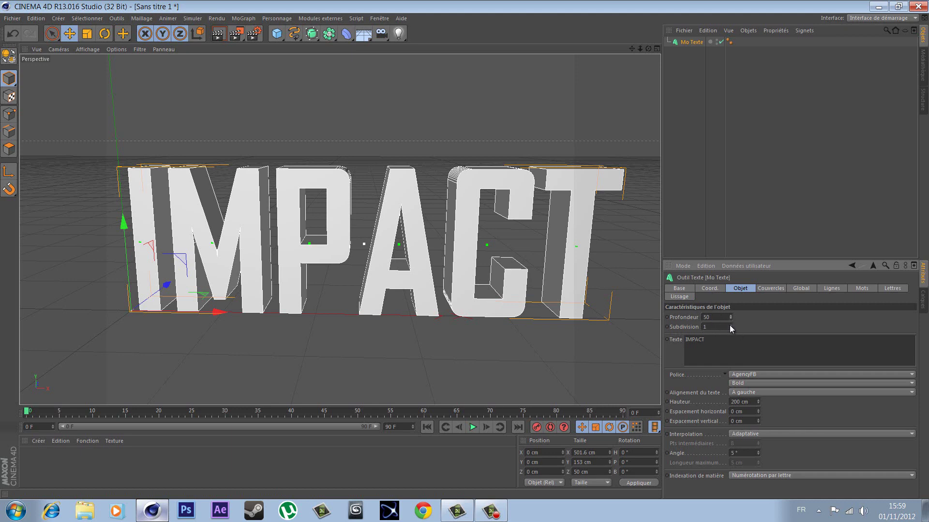
left_click_drag(731, 329, 730, 326)
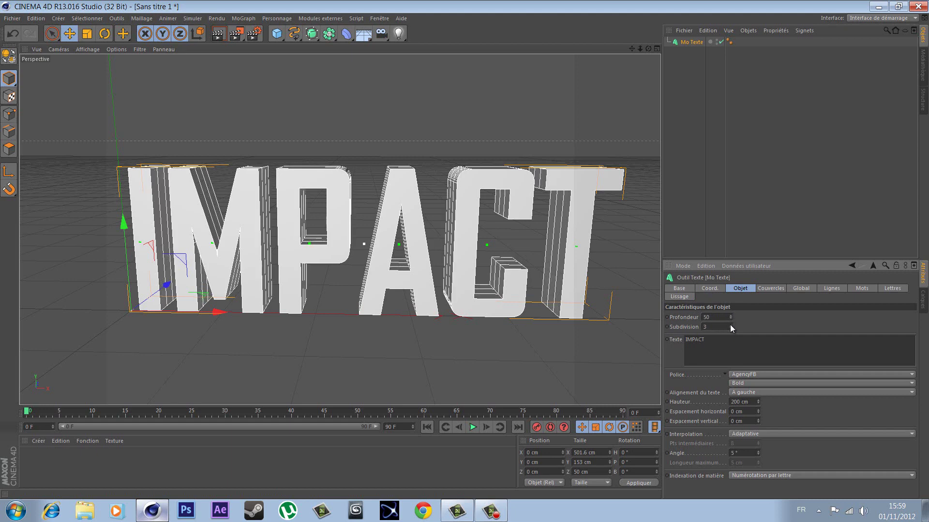
left_click(730, 325)
left_click(730, 325)
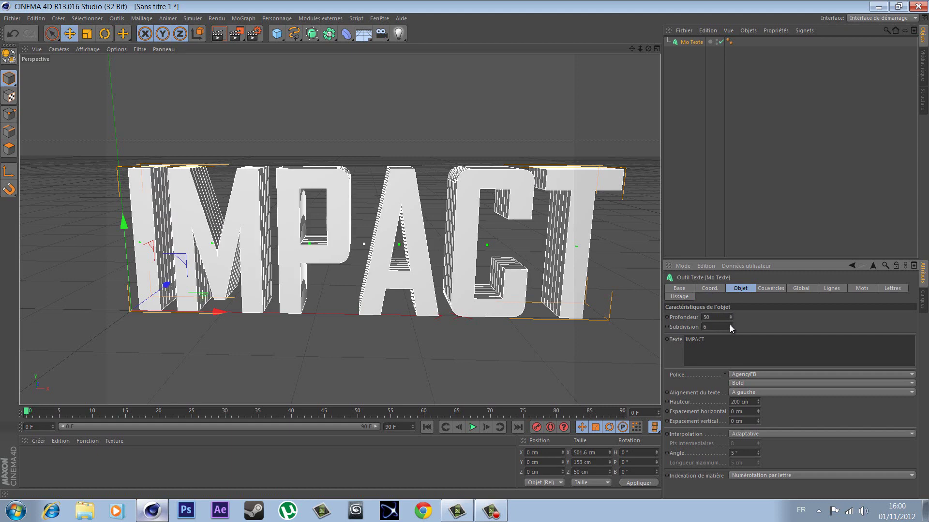
scroll(730, 326, "up", 3)
scroll(730, 327, "up", 1)
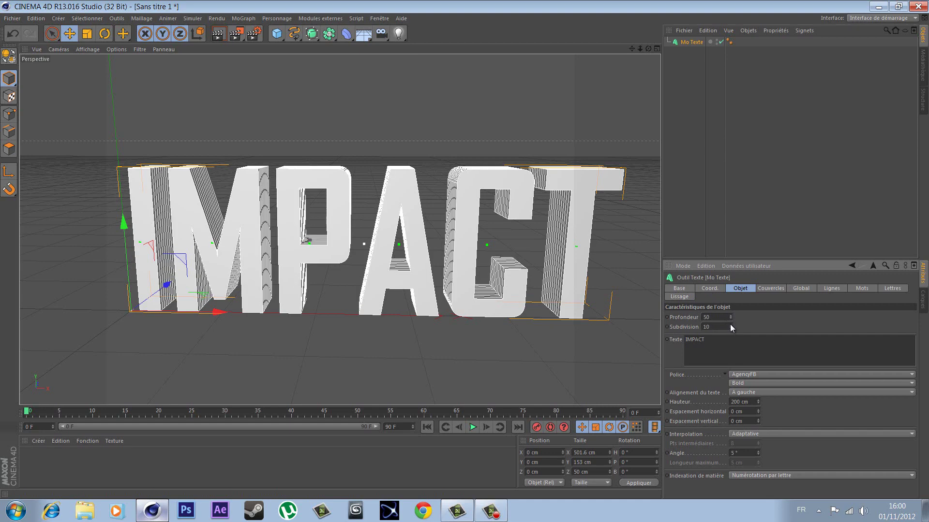
left_click_drag(648, 48, 466, 263)
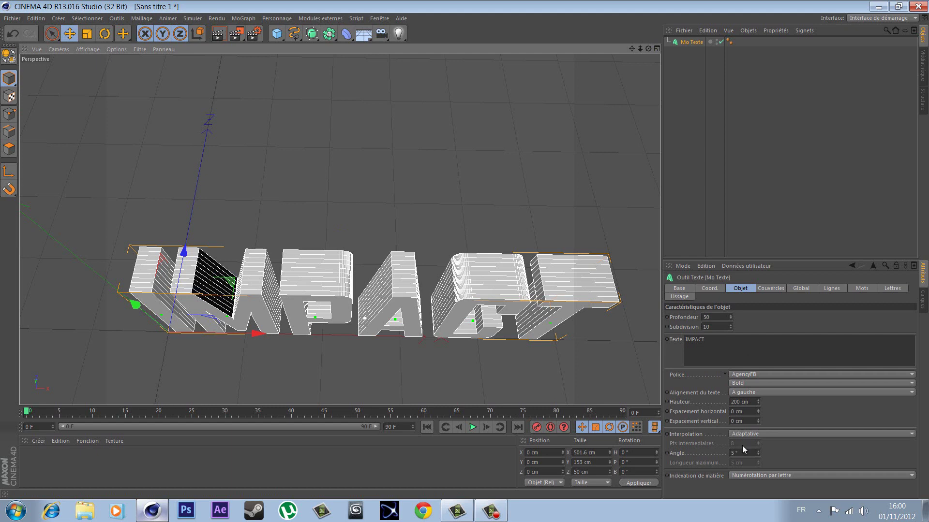
- Set interpolation to Subdiviser with a 3 cm maximum length and reframe IMPACT frontally
left_click(759, 431)
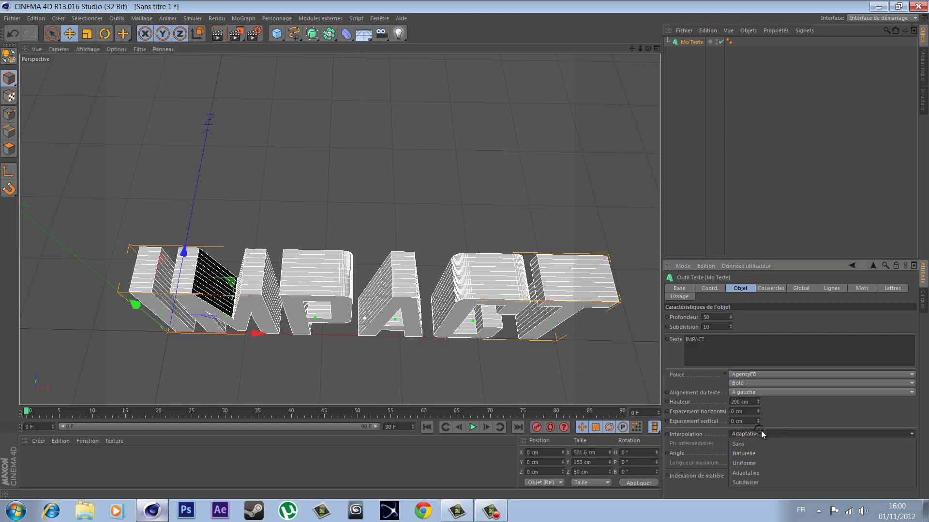
left_click(779, 481)
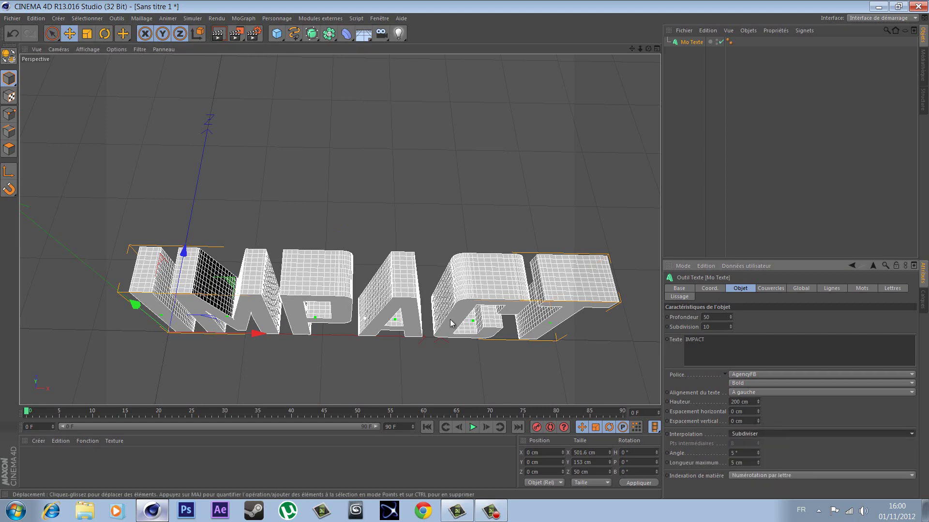
scroll(474, 291, "up", 3)
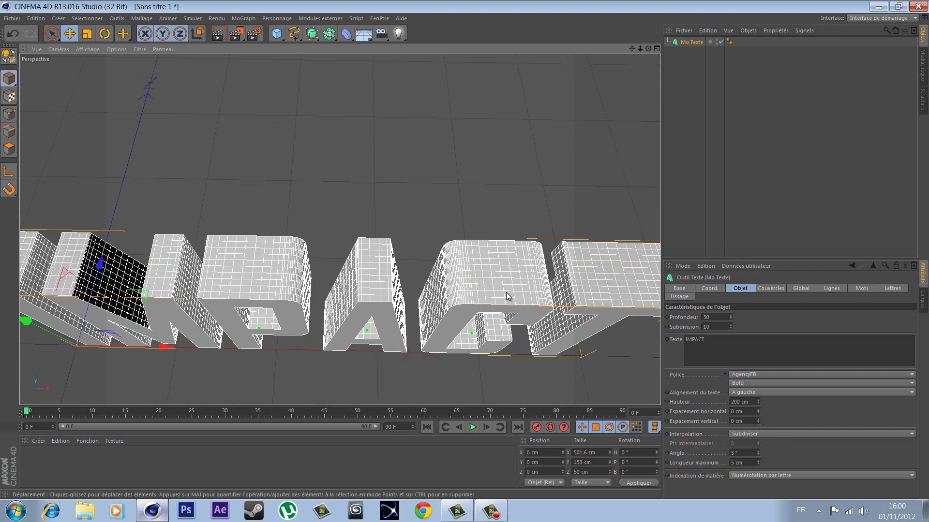
left_click(757, 464)
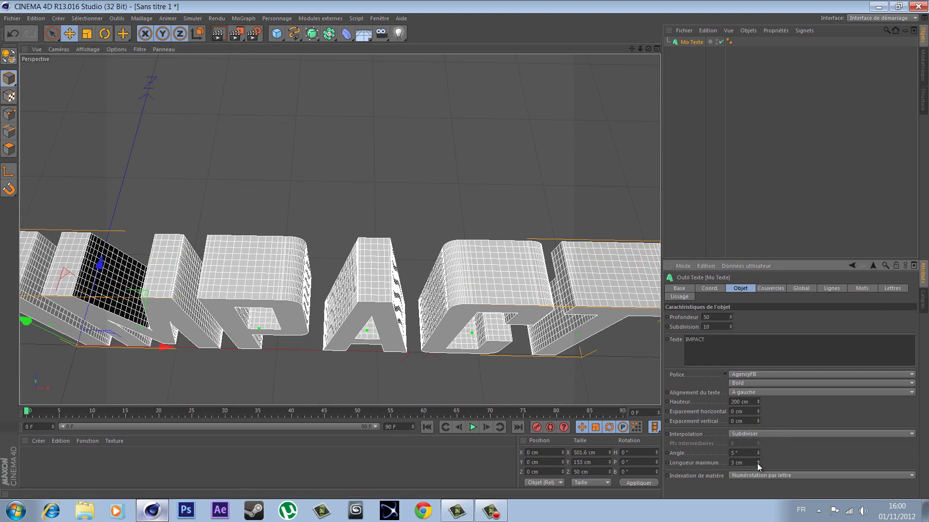
left_click(757, 463)
left_click(757, 464)
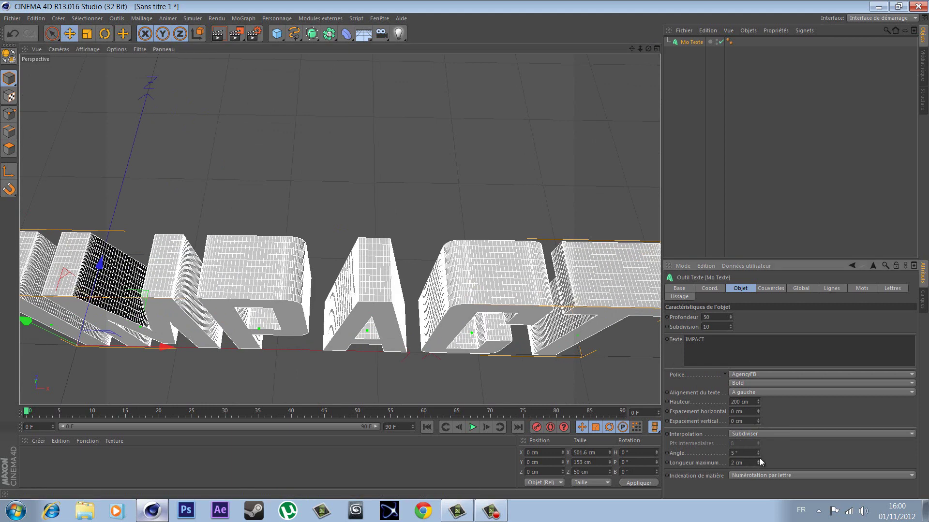
left_click(758, 461)
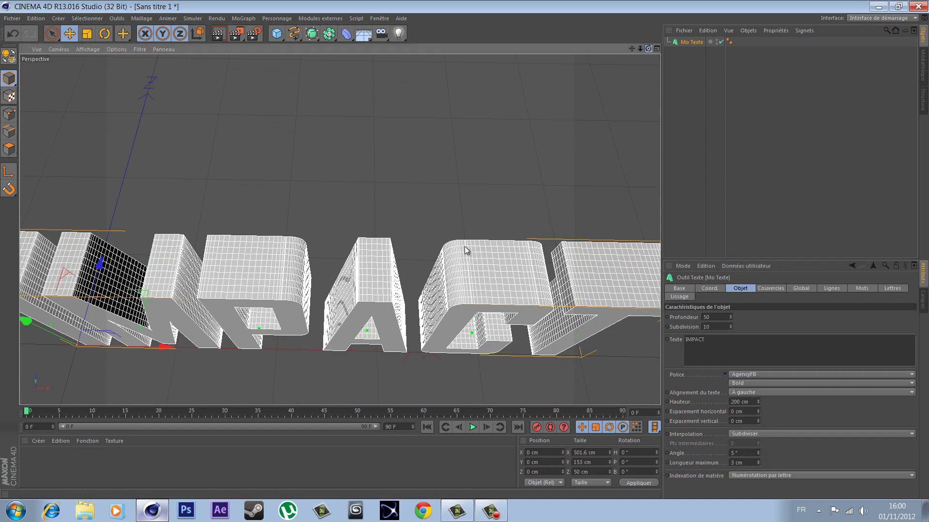
left_click_drag(465, 247, 556, 174, "alt")
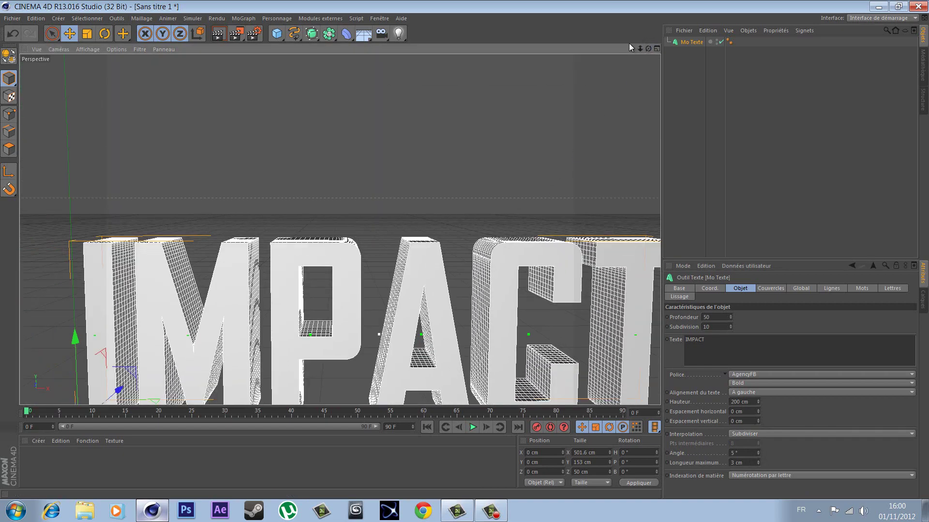
left_click_drag(631, 48, 779, 328)
- In Couvercles, check the start cap options and keep it cap-only
left_click(769, 287)
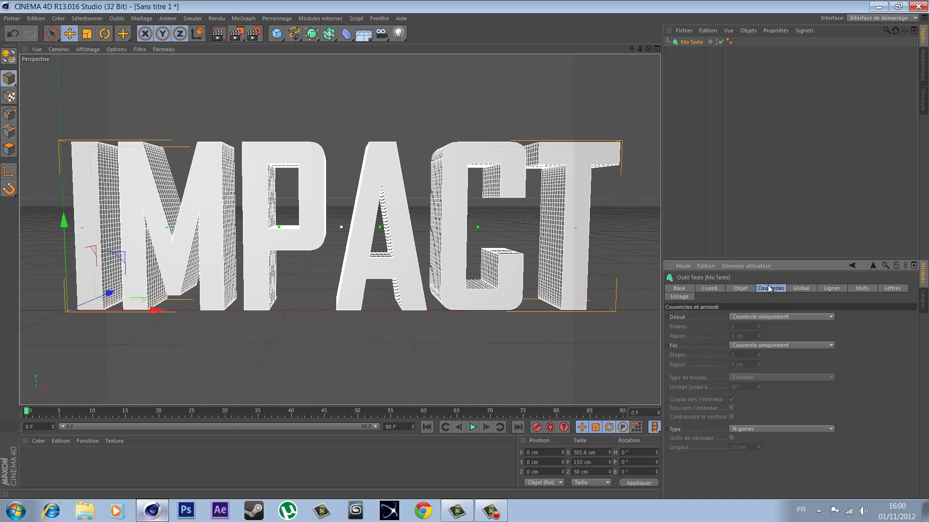
left_click(791, 317)
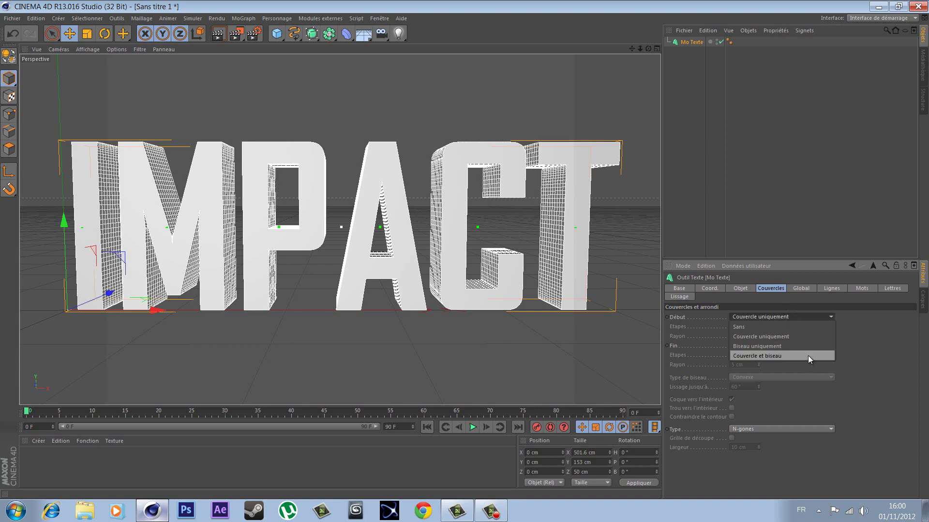
left_click(865, 397)
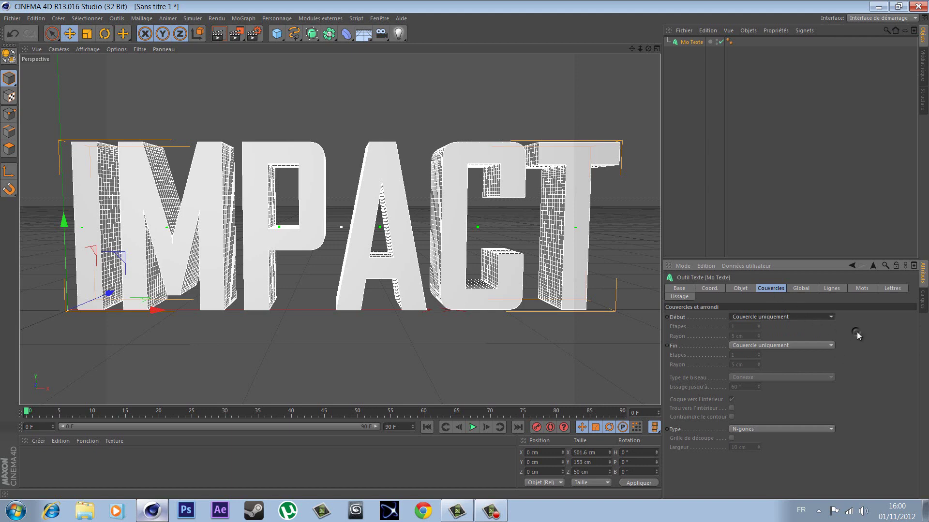
left_click(783, 317)
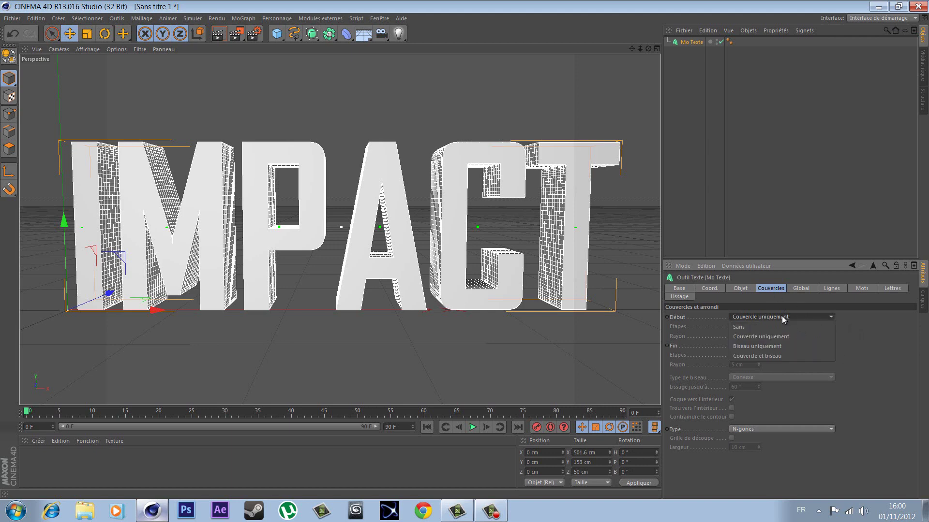
left_click(872, 364)
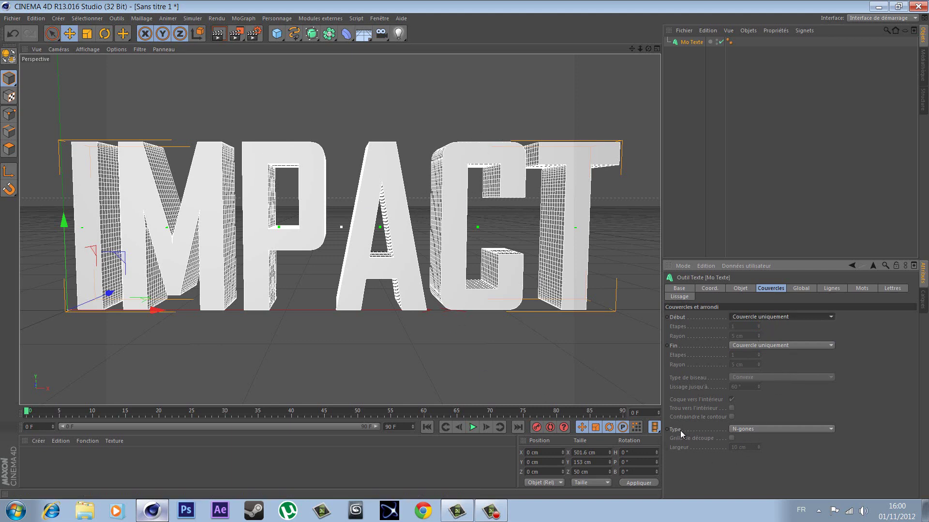
- Make the caps Quadrangles with the Grille de découpe enabled at 3 cm width
left_click(771, 429)
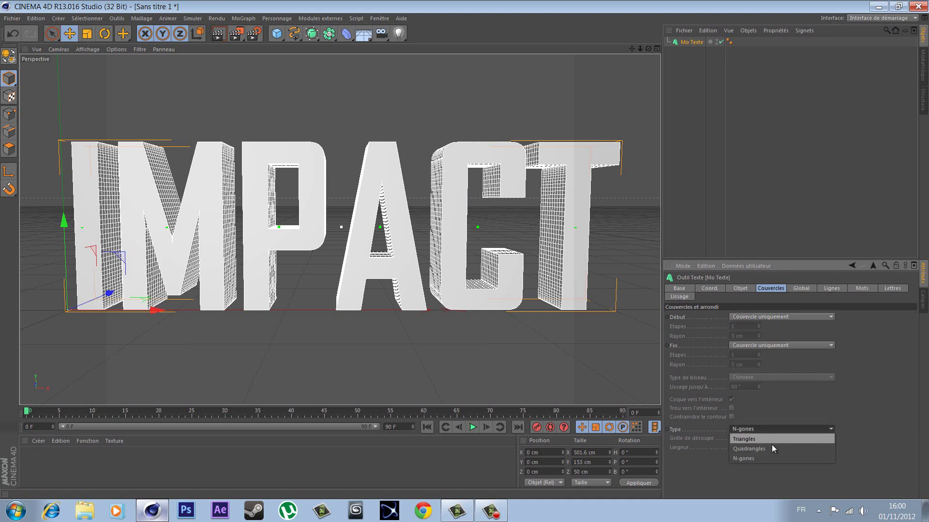
left_click(772, 448)
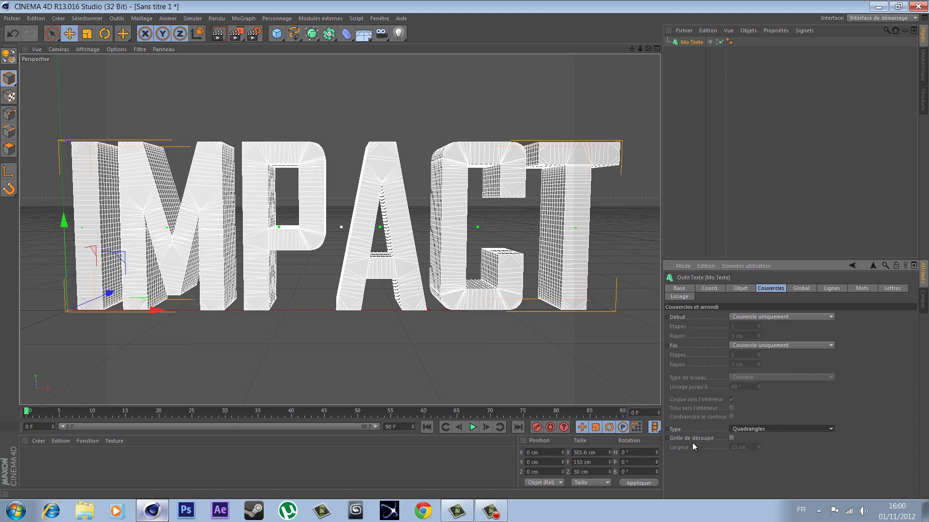
left_click(732, 438)
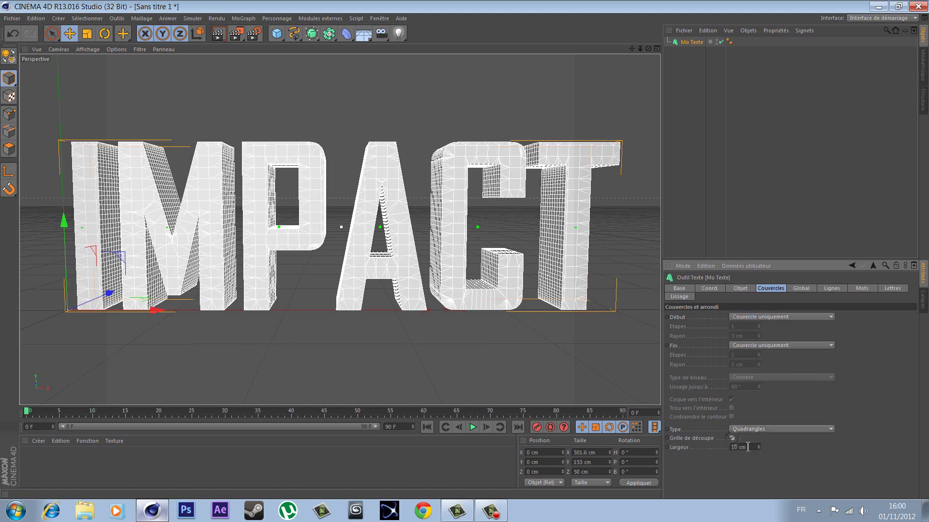
left_click_drag(759, 447, 758, 447)
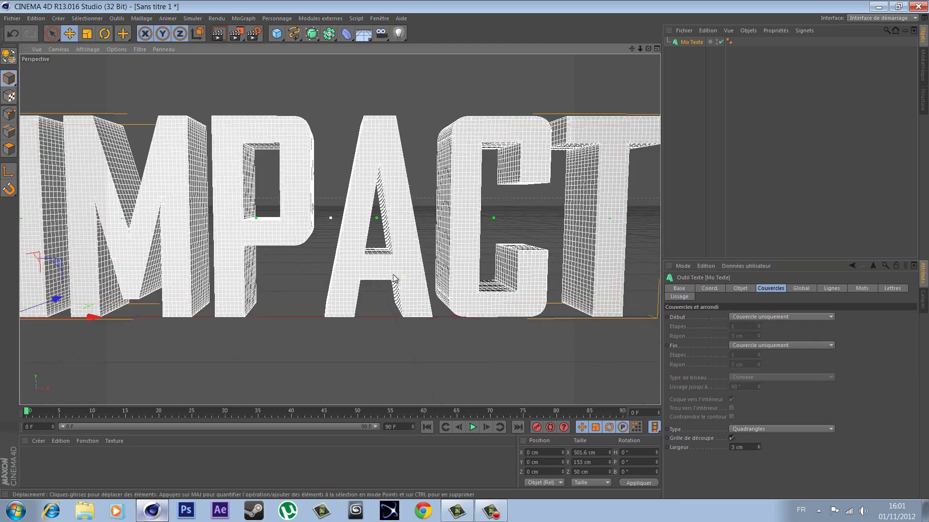
scroll(392, 274, "up", 5)
scroll(406, 280, "down", 3)
scroll(418, 288, "down", 4)
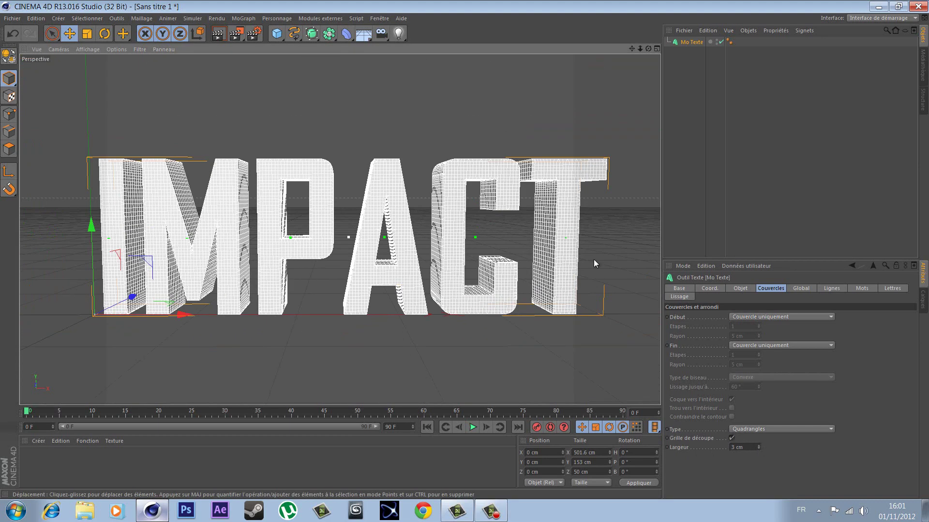
- Add a Transform object referencing Mo Texte, refresh it, and step a few frames in
left_click(320, 18)
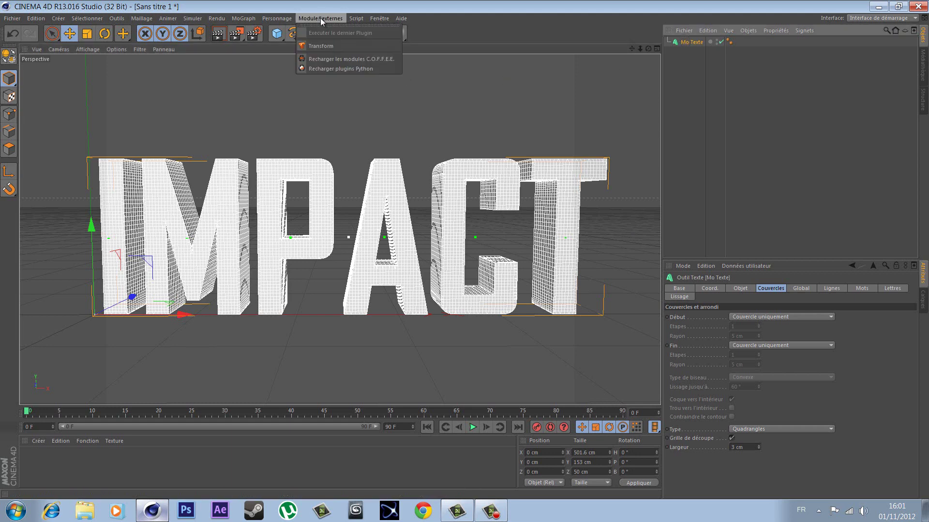
left_click(377, 46)
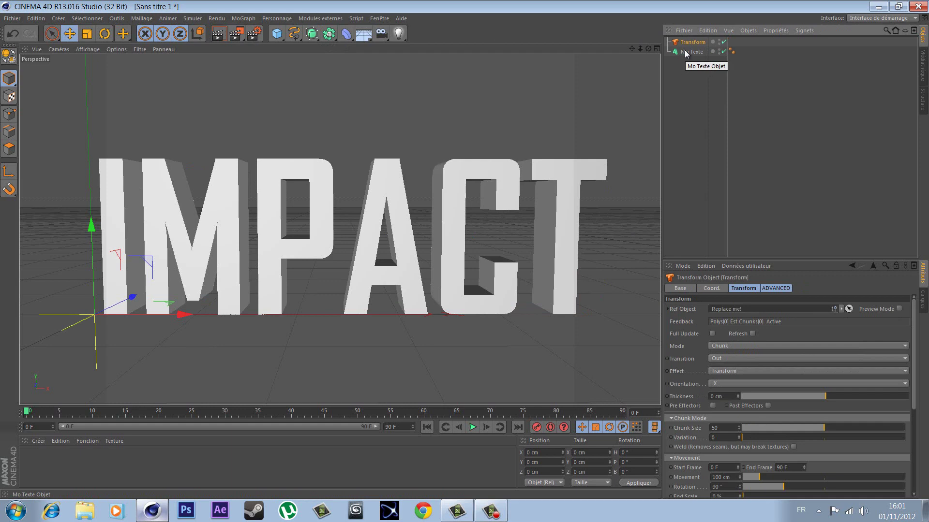
mouse_move(685, 52)
left_mouse_down()
mouse_move(672, 322)
mouse_move(724, 308)
left_mouse_up()
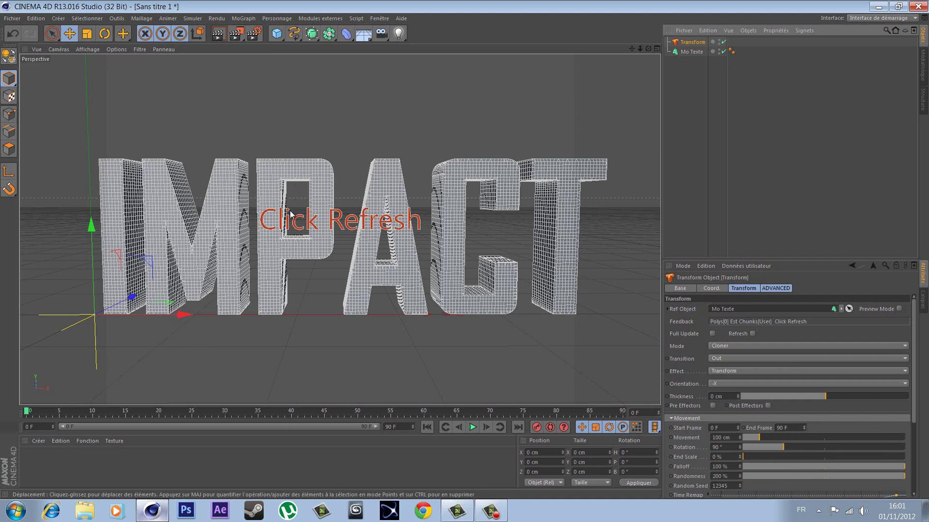
left_click(752, 334)
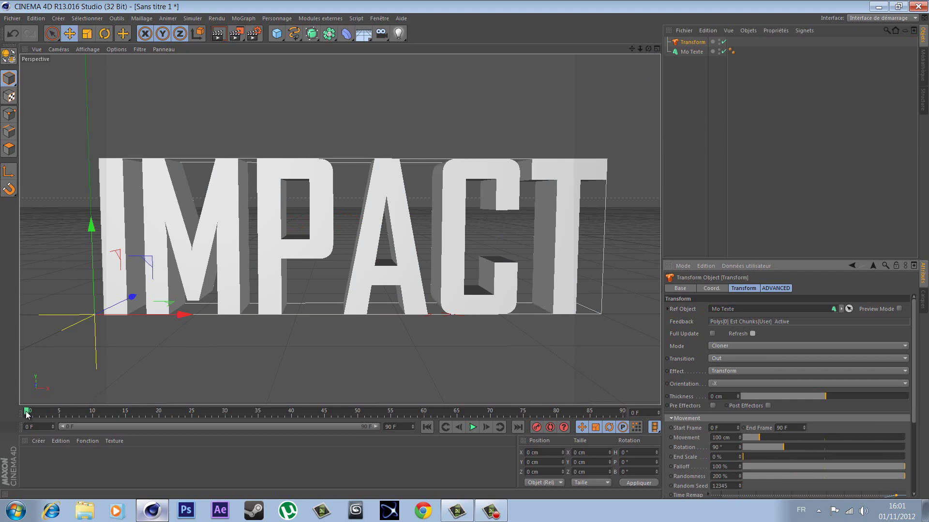
mouse_move(28, 413)
left_mouse_down()
mouse_move(190, 419)
mouse_move(94, 433)
mouse_move(506, 440)
mouse_move(50, 439)
mouse_move(417, 442)
mouse_move(600, 469)
mouse_move(27, 455)
left_mouse_up()
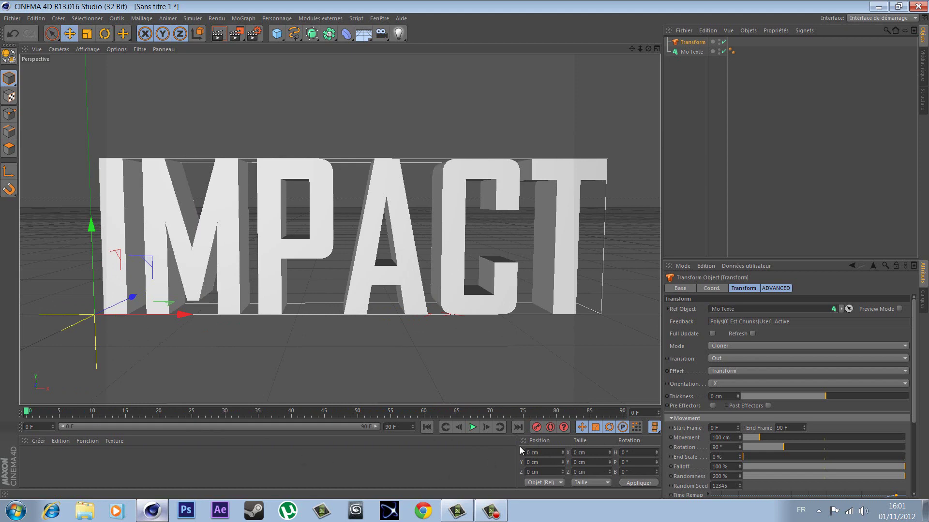
- Switch the Transform Mode to Chunk, refresh, and scrub to watch IMPACT break apart
left_click(726, 346)
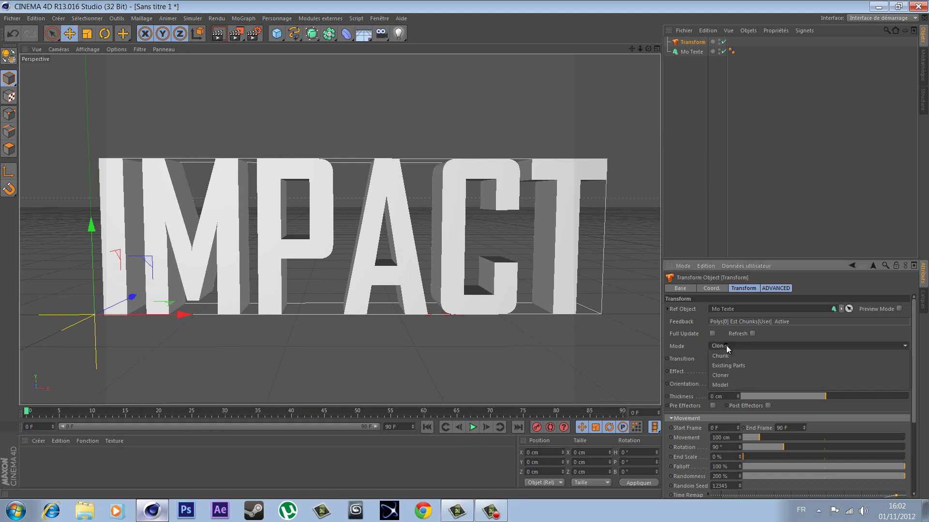
left_click(736, 357)
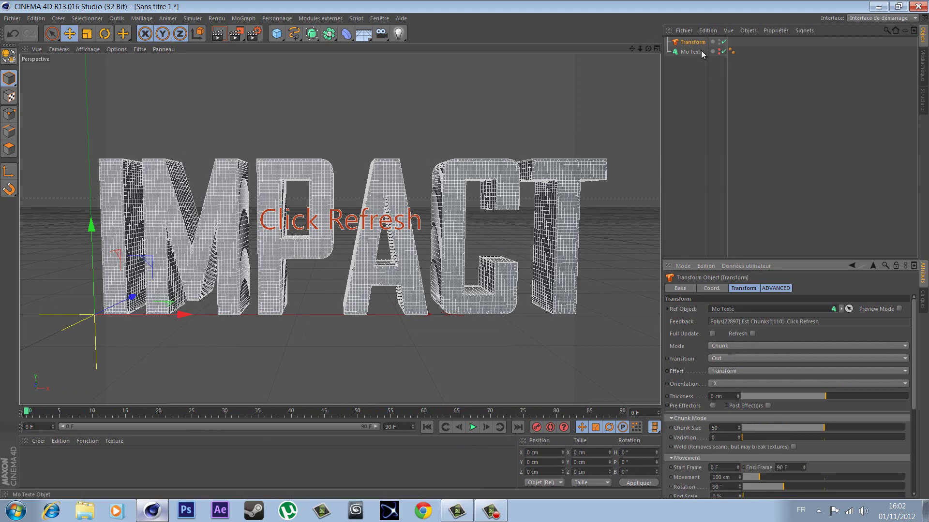
left_click(752, 334)
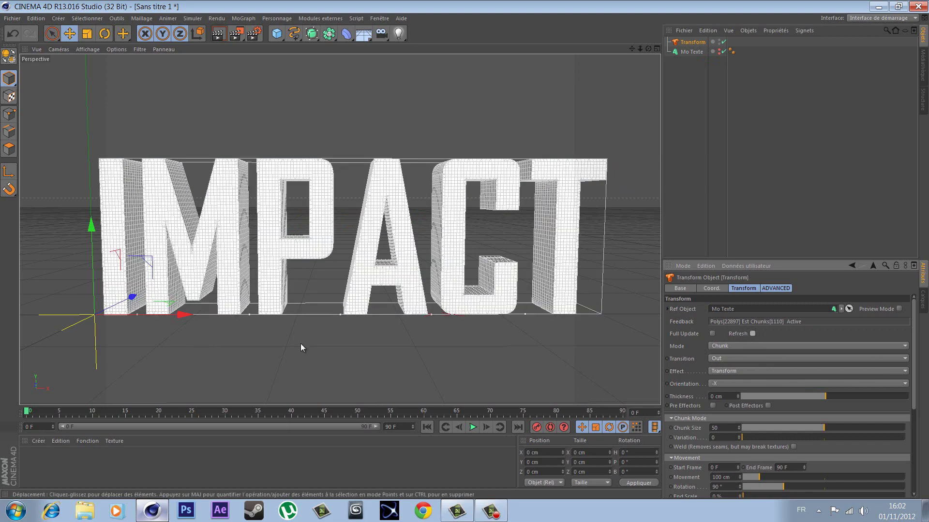
mouse_move(26, 414)
left_mouse_down()
mouse_move(621, 432)
mouse_move(21, 434)
left_mouse_up()
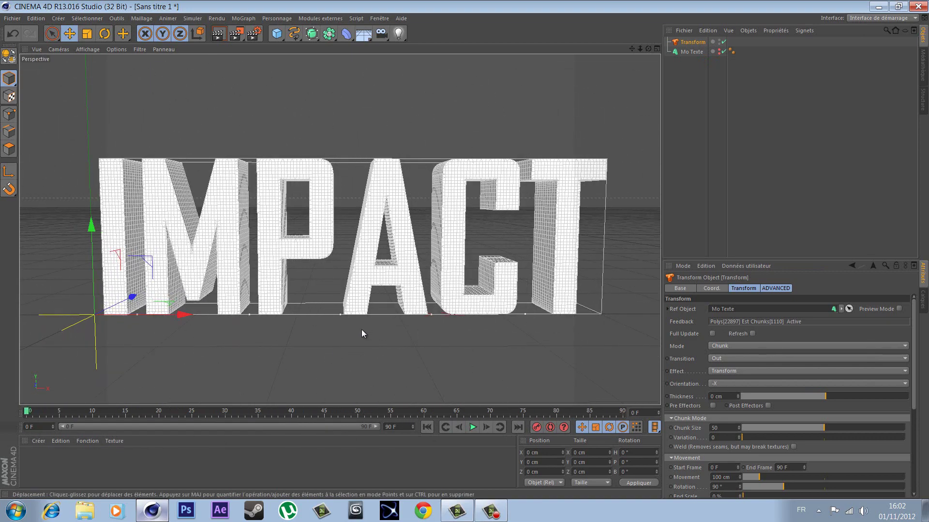
- Turn on Preview Mode and scrub the shatter animation to frame 37
left_click(898, 308)
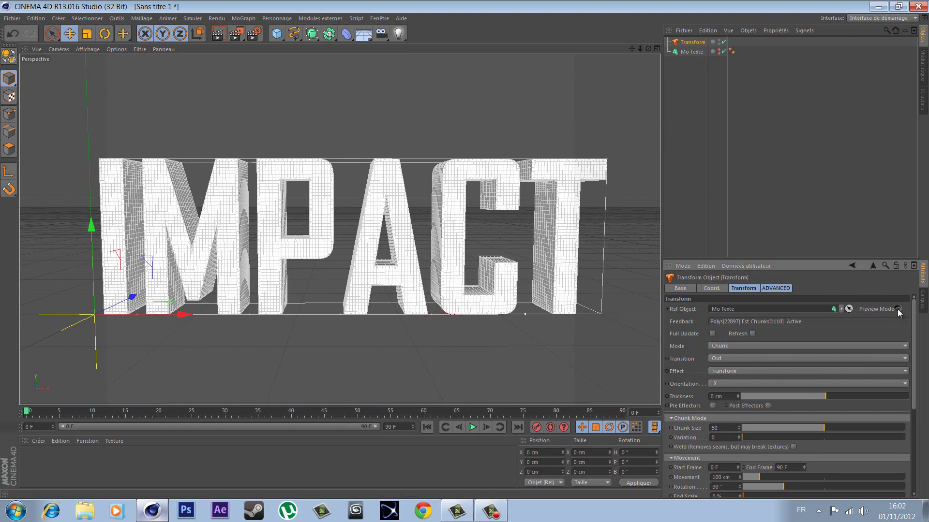
mouse_move(27, 412)
left_mouse_down()
mouse_move(311, 426)
mouse_move(1, 435)
left_mouse_up()
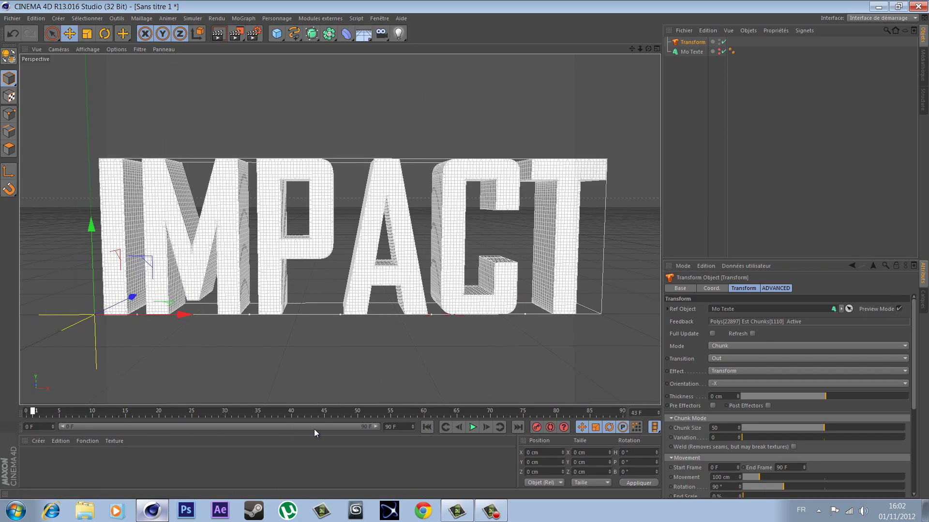
left_click_drag(315, 414, 27, 412)
left_click_drag(26, 412, 269, 424)
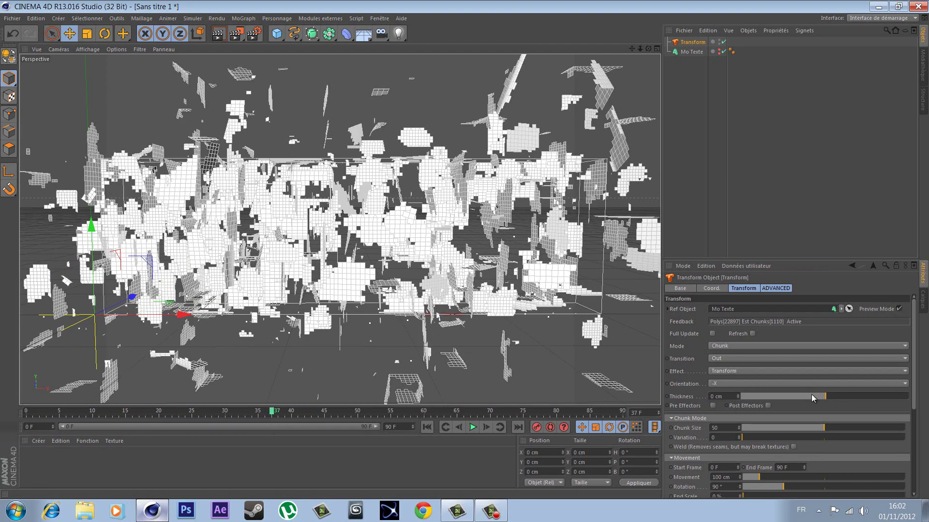
- Set chunk thickness to -2 cm, compare preview on and off, and render frame 0
left_click_drag(824, 398, 818, 397)
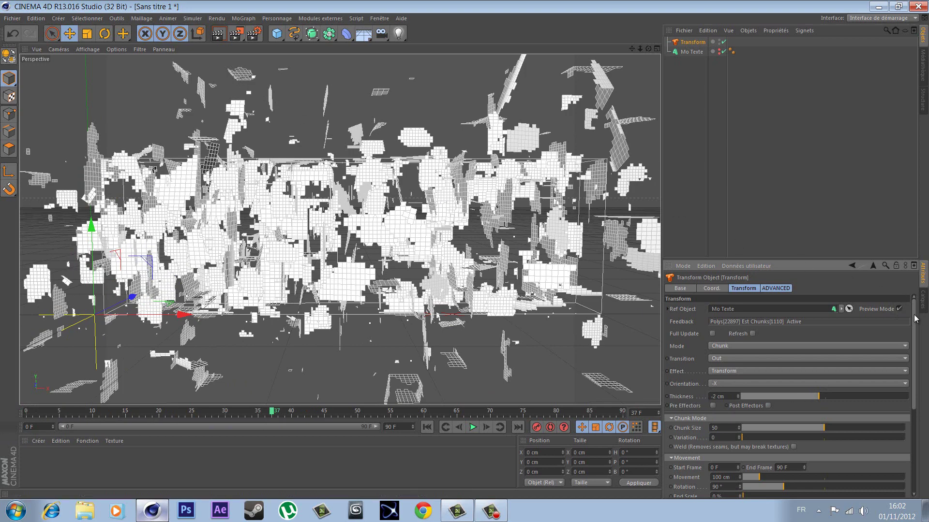
left_click(898, 309)
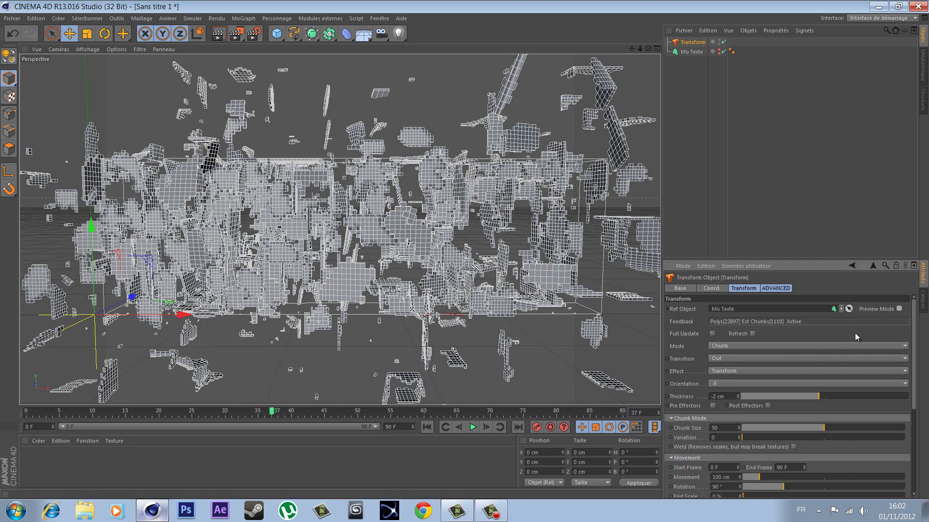
left_click(898, 309)
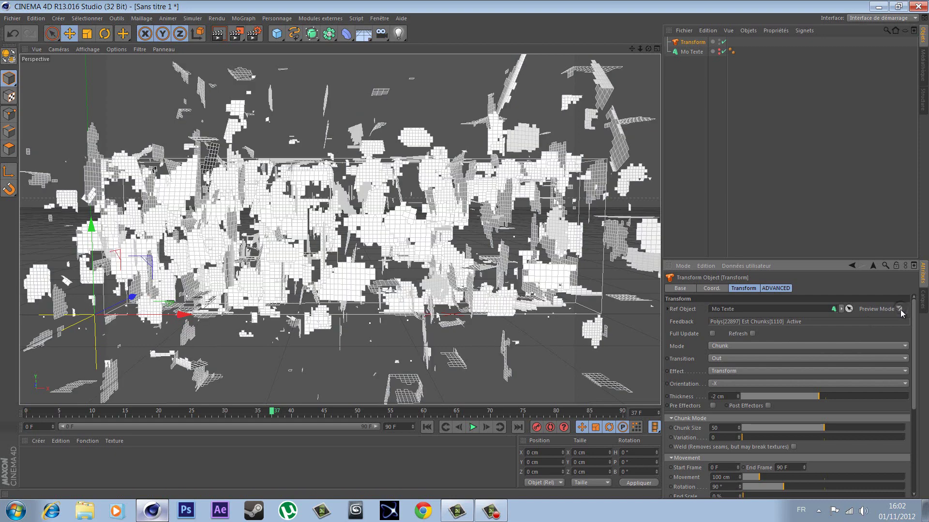
left_click(898, 310)
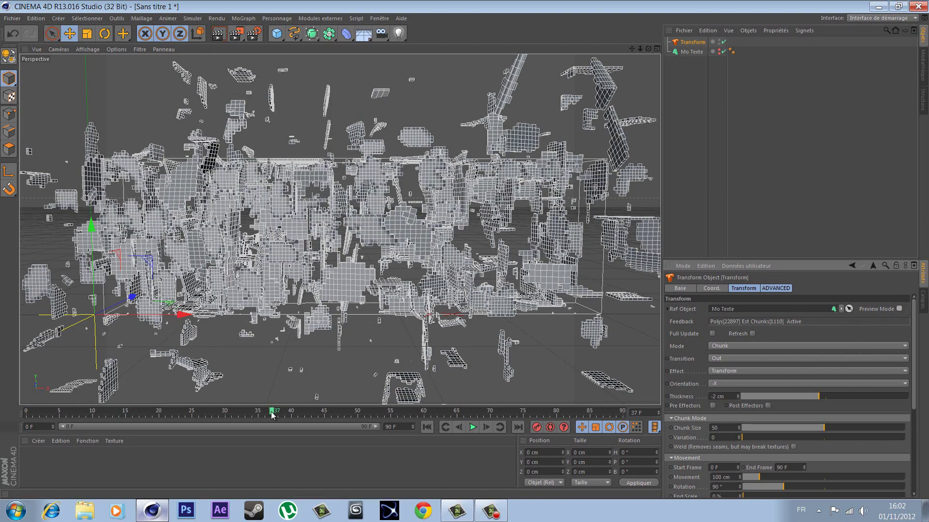
left_click_drag(267, 410, 621, 427)
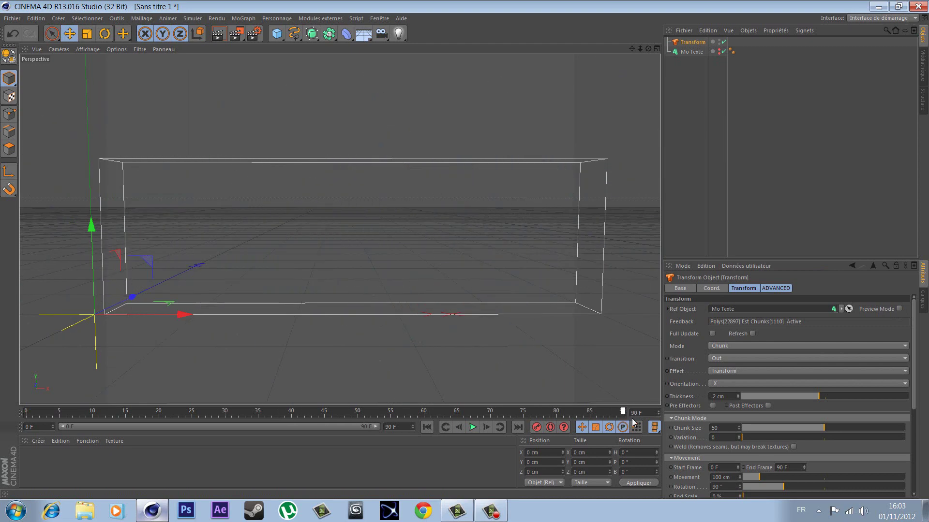
left_click_drag(621, 427, 265, 326)
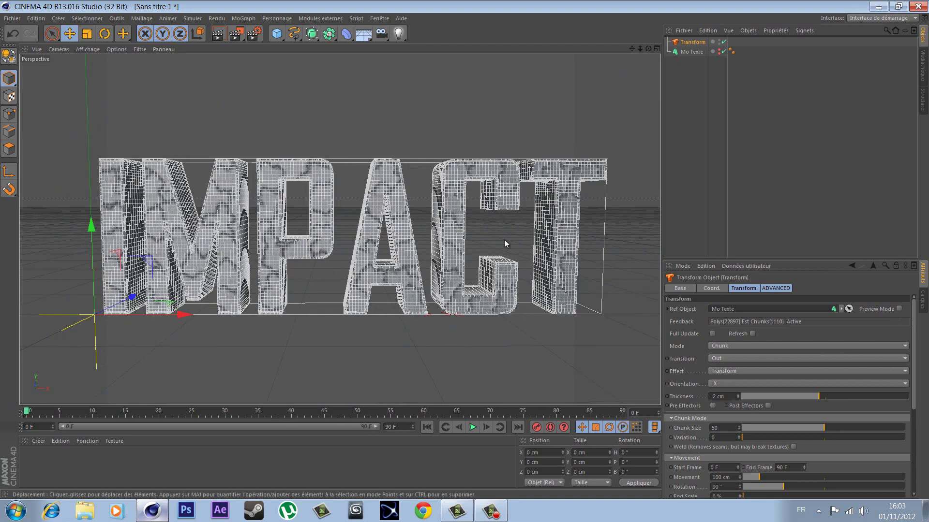
left_click(218, 34)
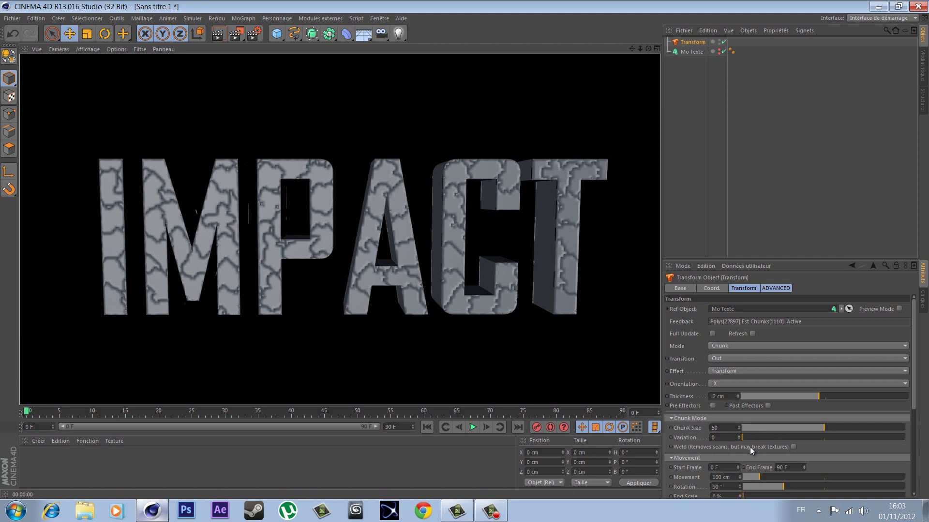
- Enable Weld, re-render to check the seams, turn Preview Mode on, and list Effect presets
left_click(793, 447)
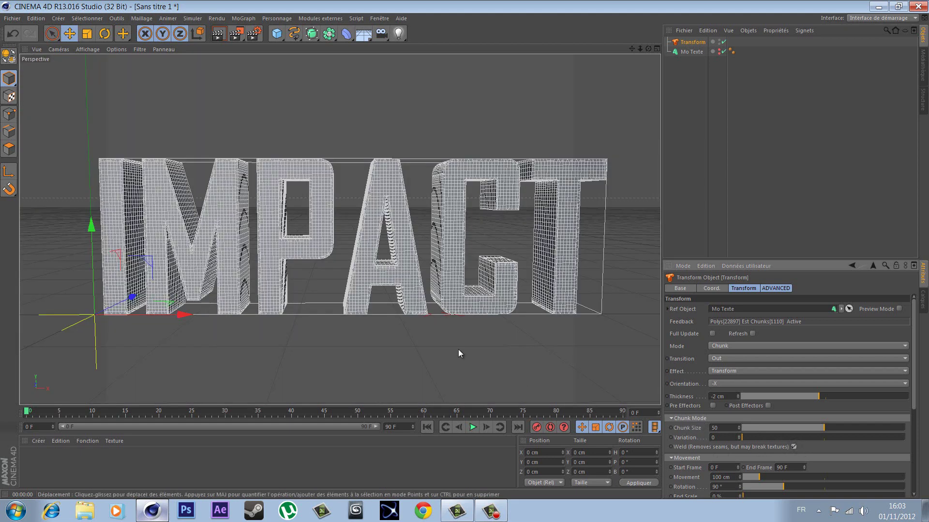
left_click(219, 34)
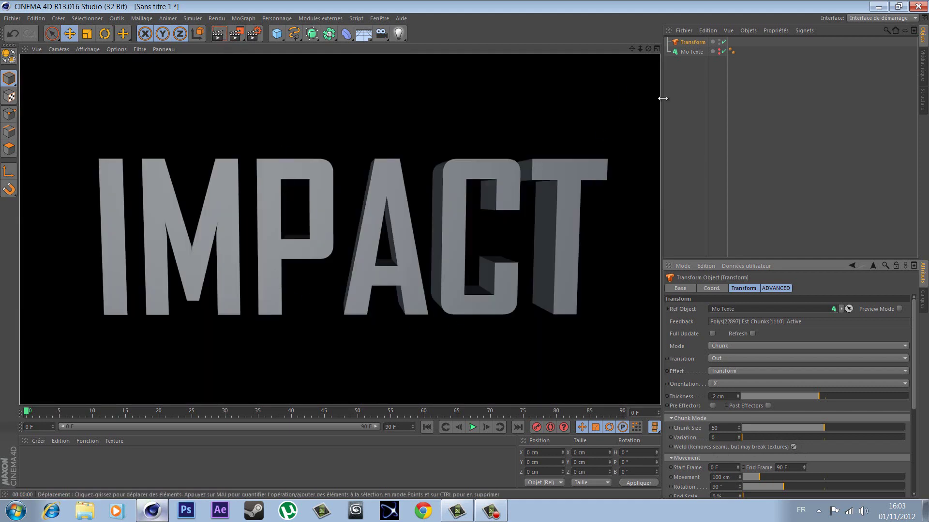
left_click(687, 57)
left_click(689, 38)
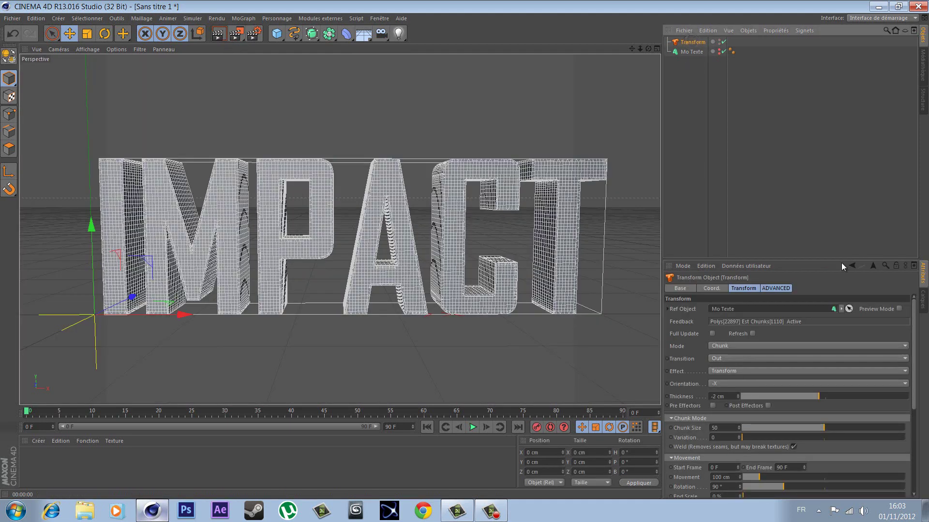
left_click(900, 309)
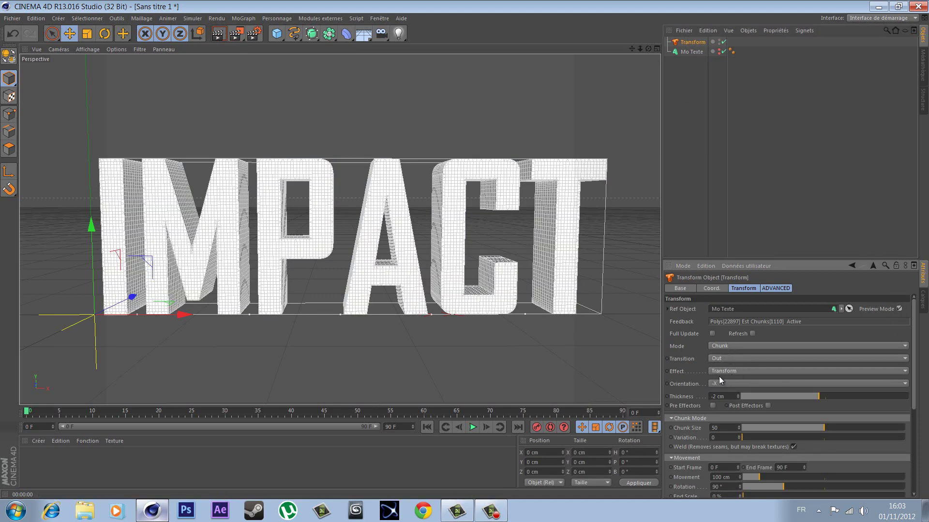
left_click(730, 371)
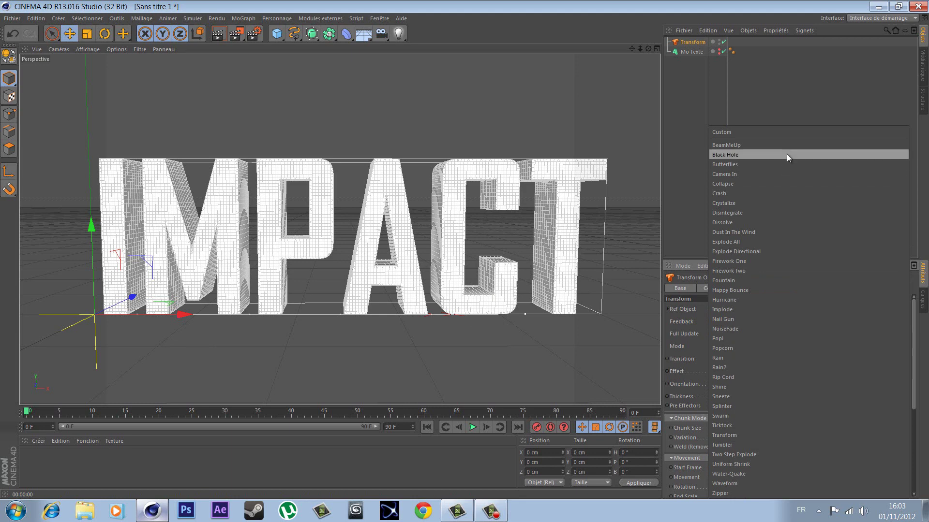
- Apply the BeamMeUp effect preset with Transition set to In (Reverse), previewing on the timeline
left_click(749, 146)
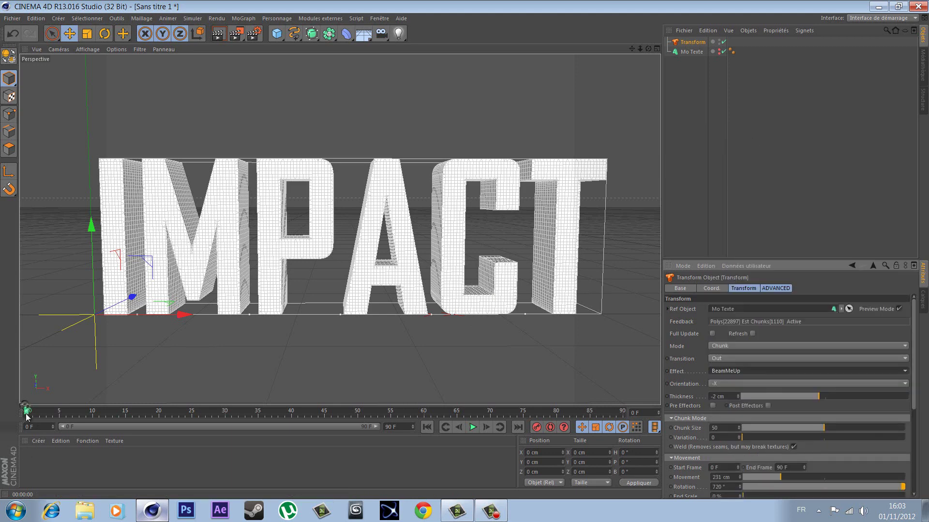
mouse_move(27, 415)
left_mouse_down()
mouse_move(370, 419)
mouse_move(35, 452)
left_mouse_up()
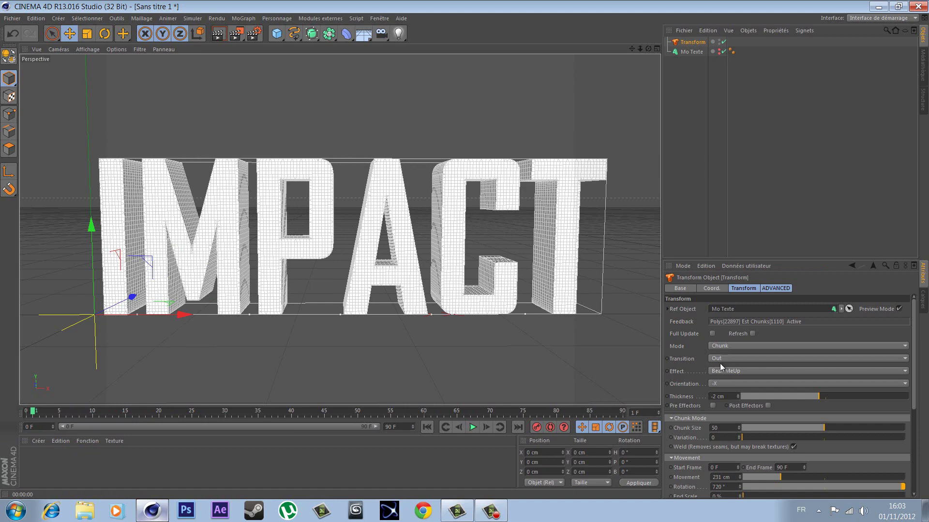
left_click(737, 359)
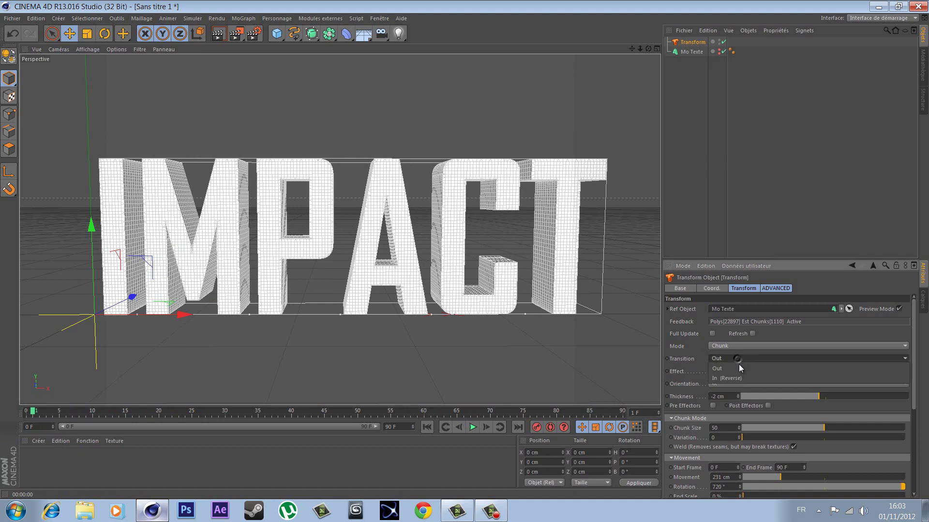
left_click(733, 379)
mouse_move(30, 410)
left_mouse_down()
mouse_move(157, 426)
mouse_move(562, 439)
mouse_move(331, 444)
left_mouse_up()
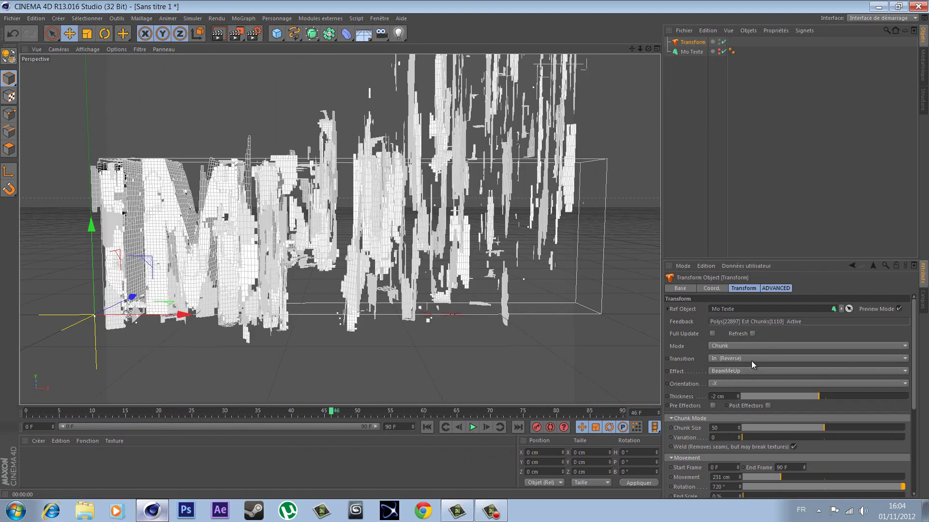
- Try the Zipper effect preset across frames, then switch back to BeamMeUp
left_click(736, 375)
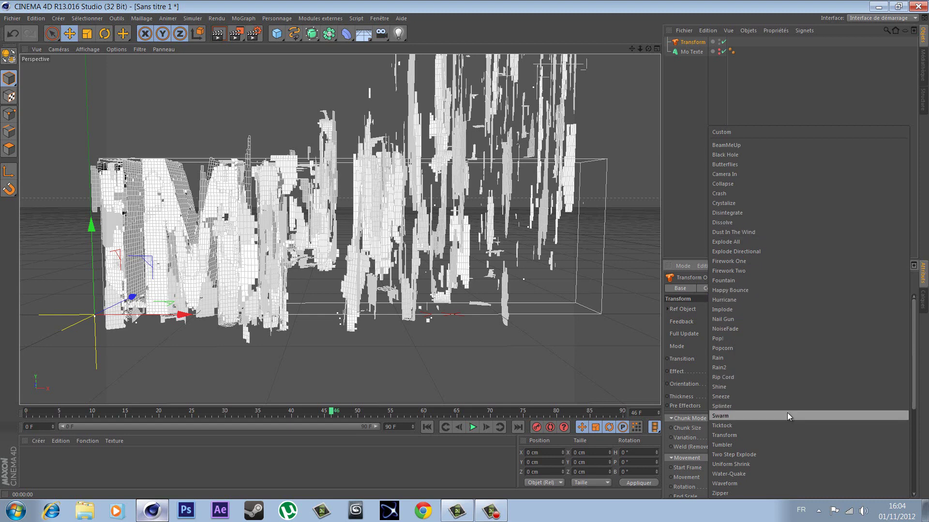
left_click(736, 493)
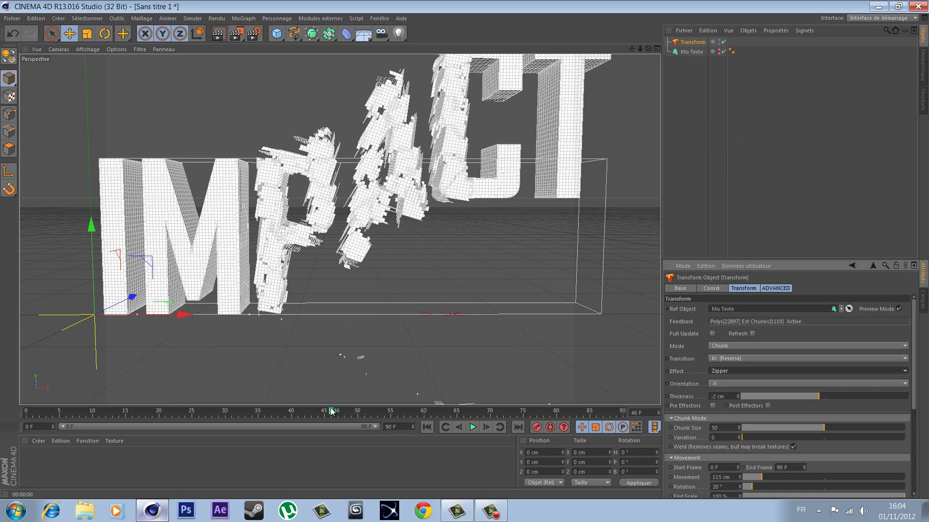
left_click_drag(331, 411, 425, 446)
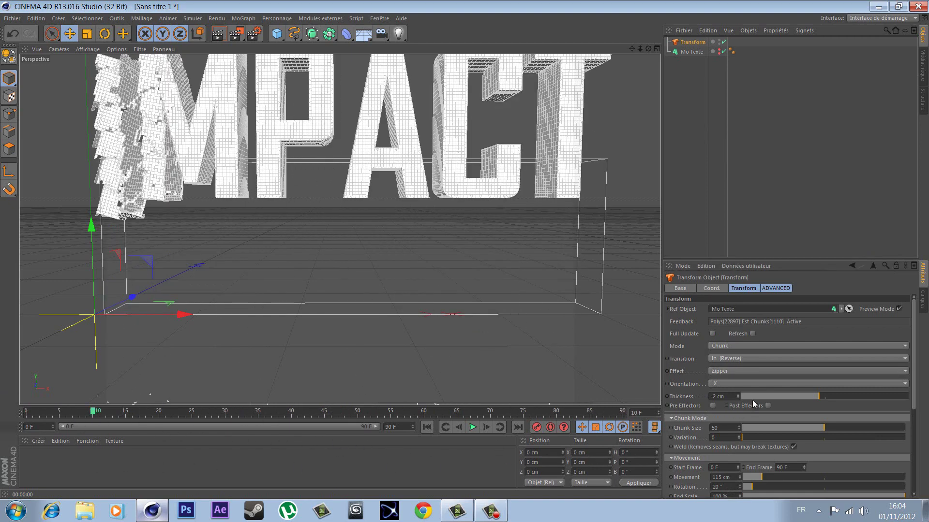
left_click(726, 370)
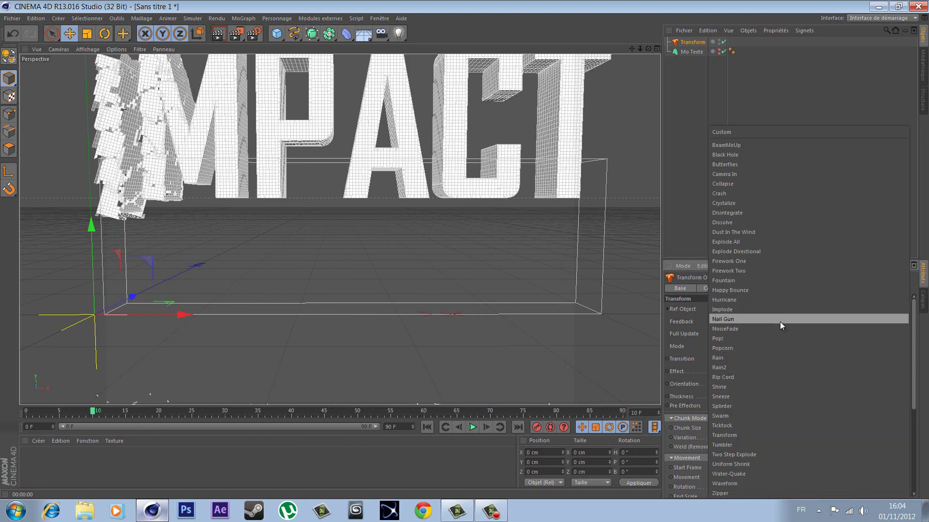
left_click(768, 147)
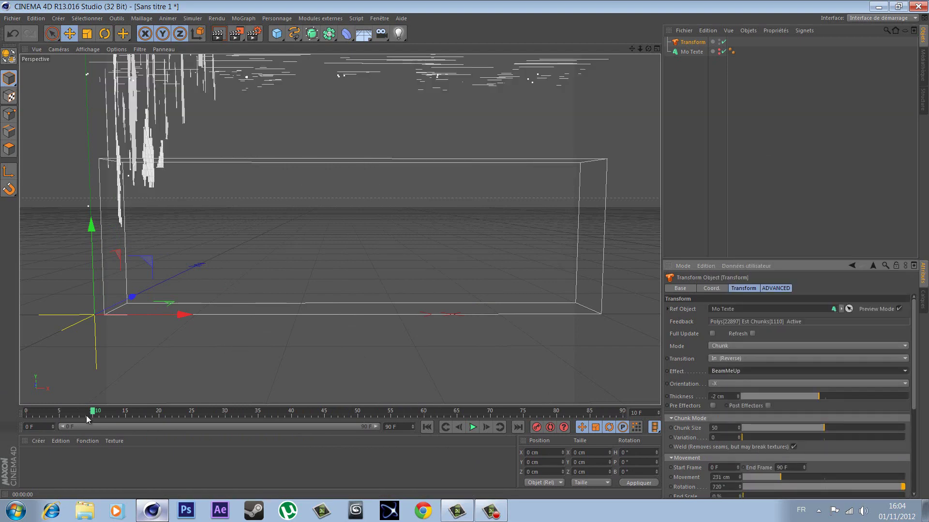
- At frame 42, raise BeamMeUp Movement to 515 cm, tweak Randomness and the Time Remap curve end
left_click_drag(89, 414, 503, 406)
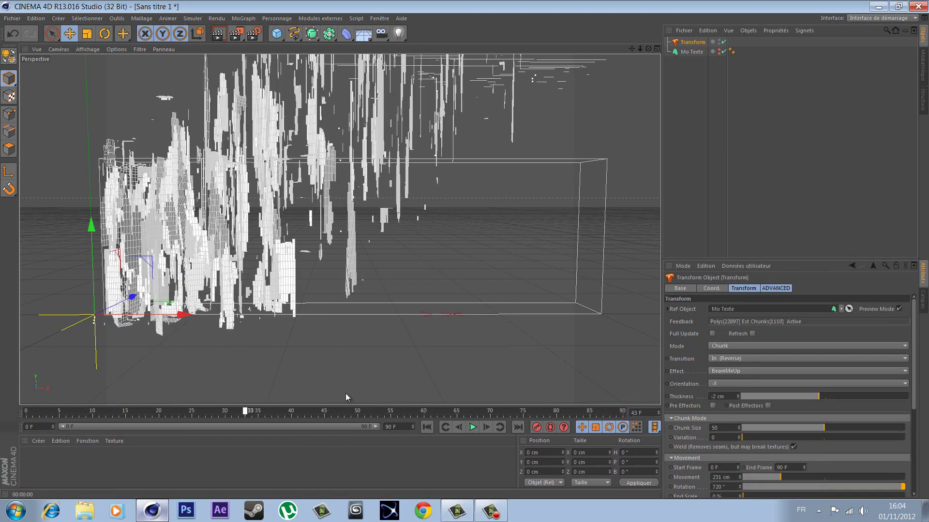
left_click_drag(504, 401, 304, 426)
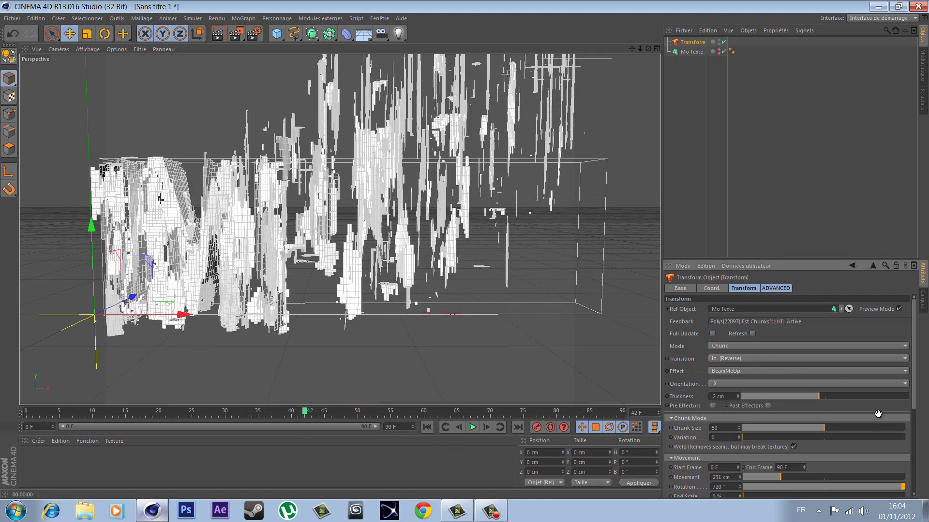
scroll(879, 415, "down", 5)
scroll(879, 415, "down", 2)
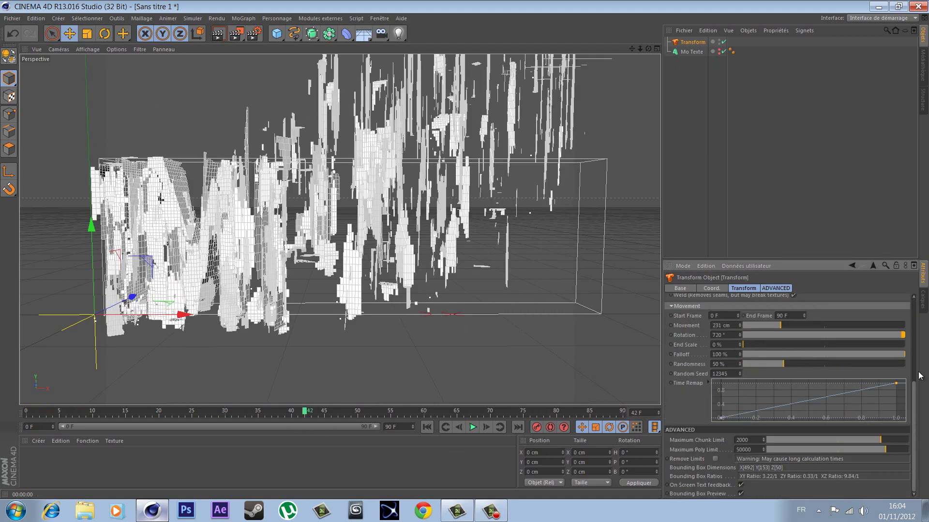
scroll(904, 373, "up", 1)
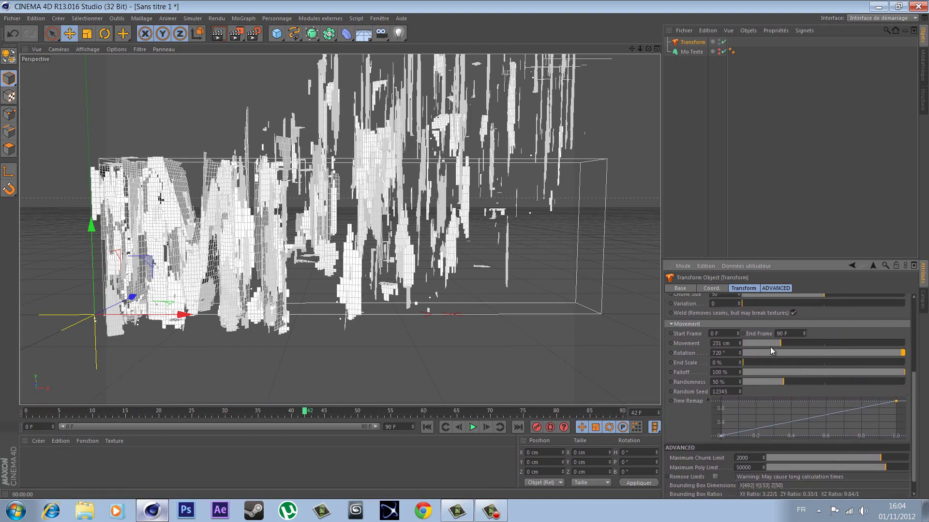
mouse_move(780, 343)
left_mouse_down()
mouse_move(824, 353)
mouse_move(745, 364)
mouse_move(838, 367)
mouse_move(826, 364)
left_mouse_up()
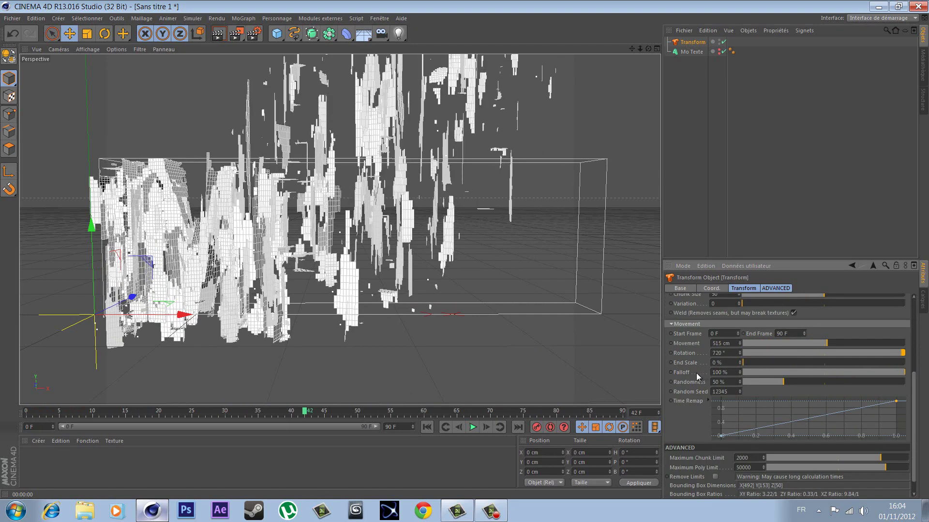
mouse_move(793, 383)
left_mouse_down()
mouse_move(811, 379)
mouse_move(790, 390)
mouse_move(808, 390)
mouse_move(783, 390)
left_mouse_up()
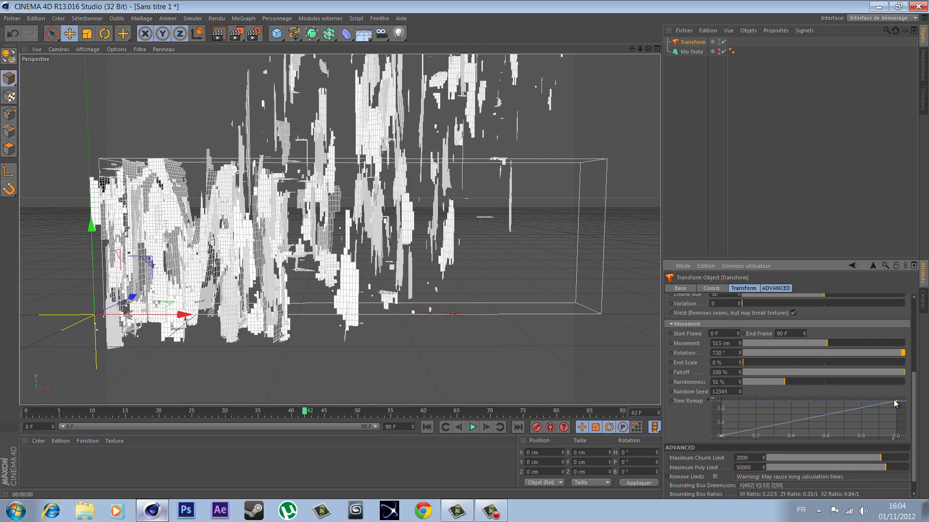
mouse_move(896, 401)
left_mouse_down()
mouse_move(836, 404)
mouse_move(898, 399)
left_mouse_up()
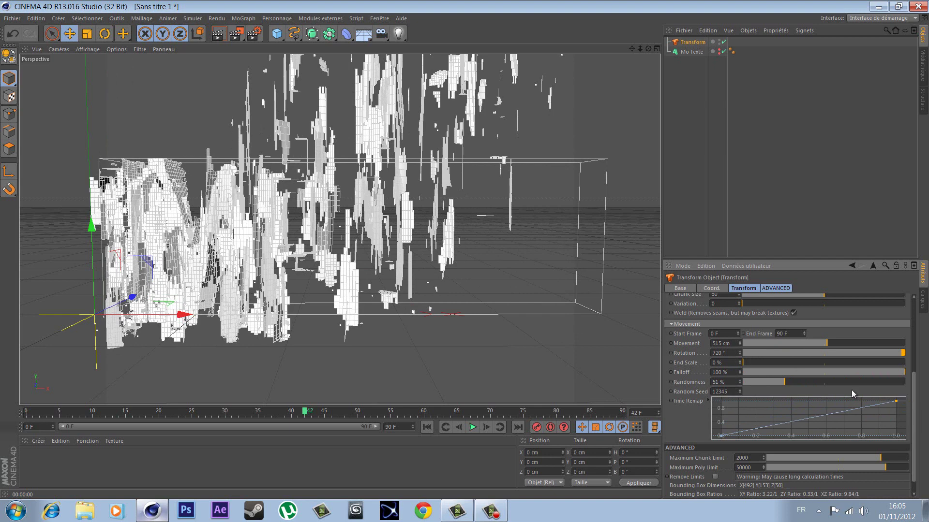
left_click(697, 111)
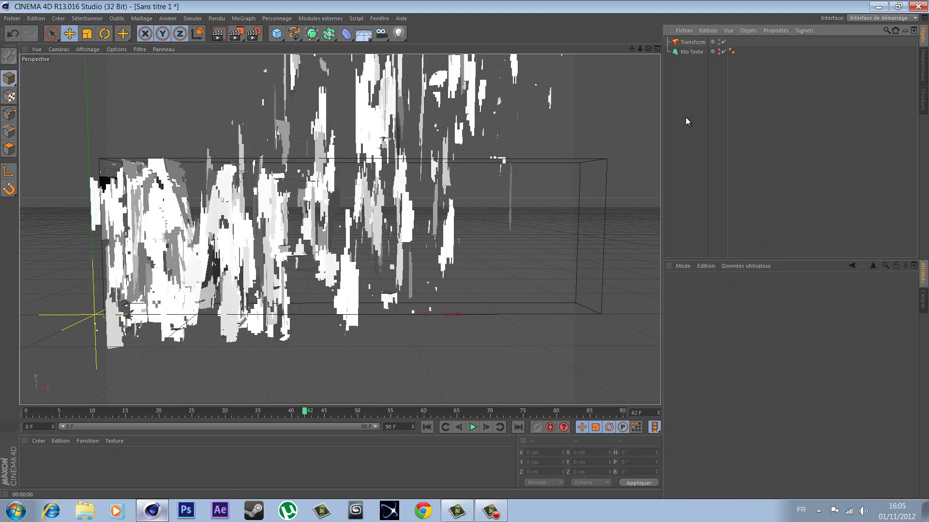
left_click(691, 42)
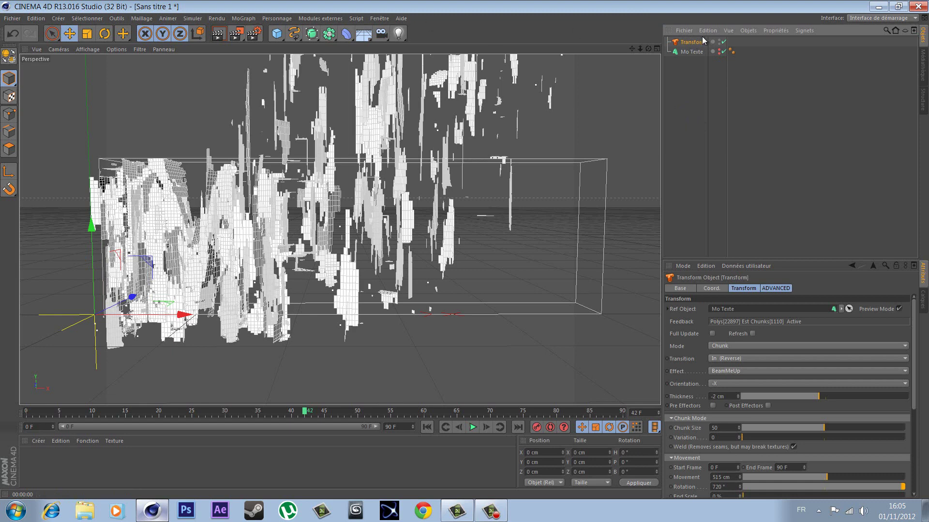
- Add an Effecteur Randomisation and drag it into Transform's enabled Post Effectors list
left_click(244, 20)
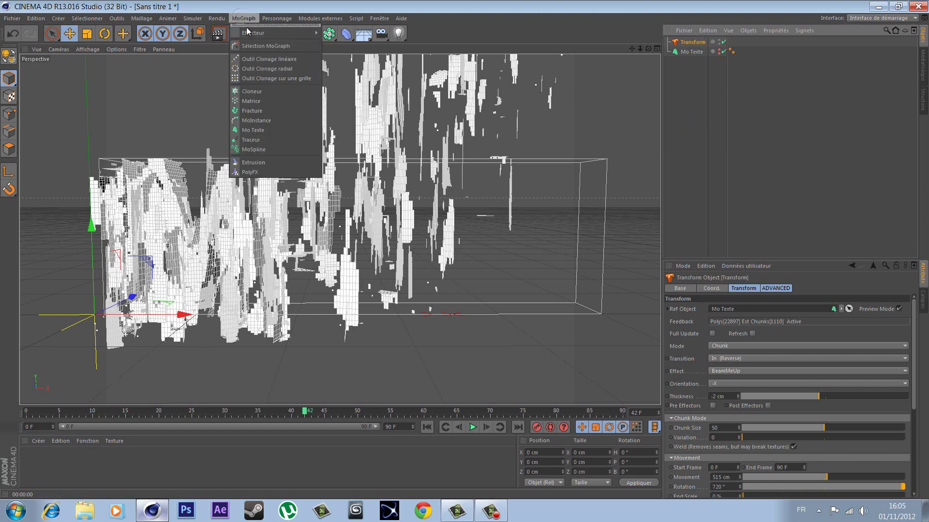
mouse_move(268, 33)
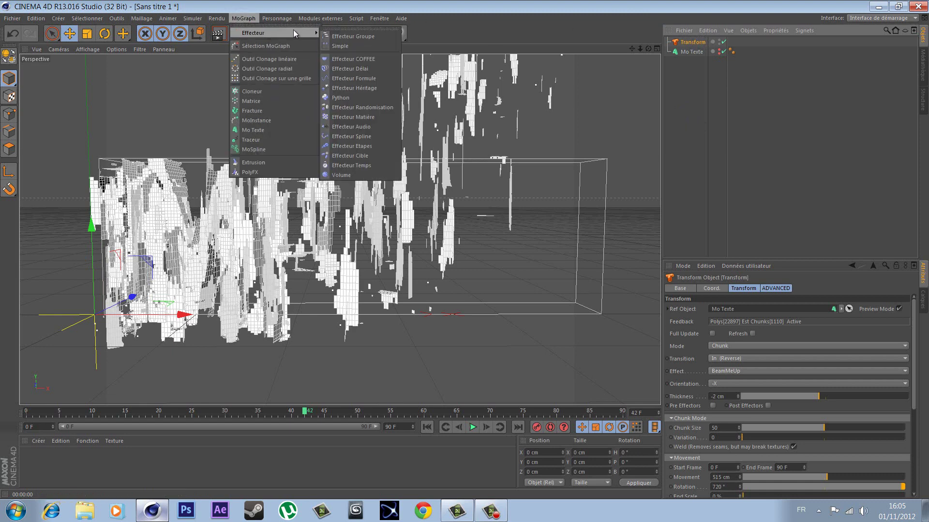
left_click(378, 107)
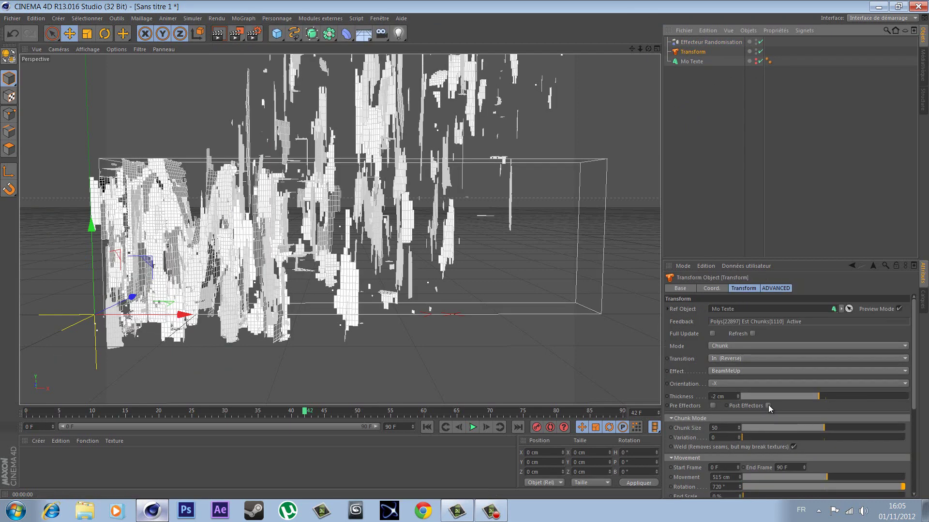
left_click(767, 406)
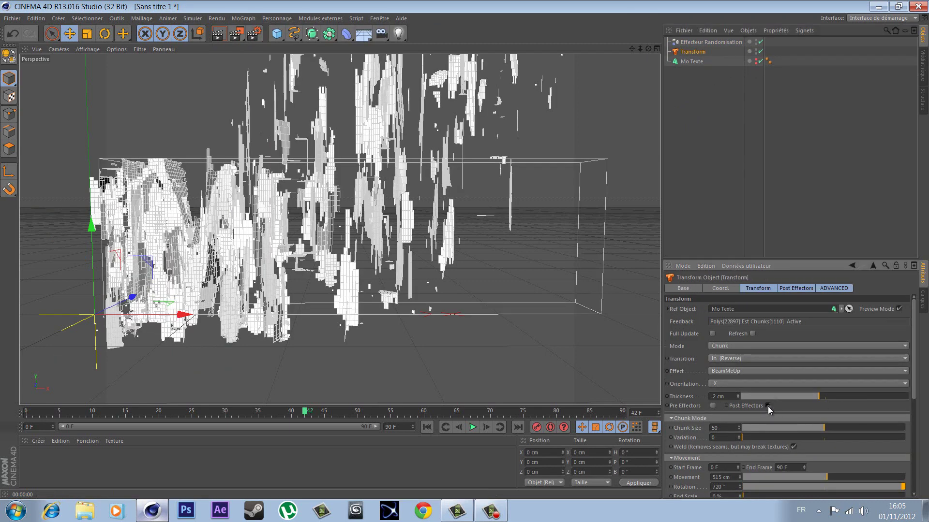
left_click(793, 289)
left_click_drag(706, 42, 731, 312)
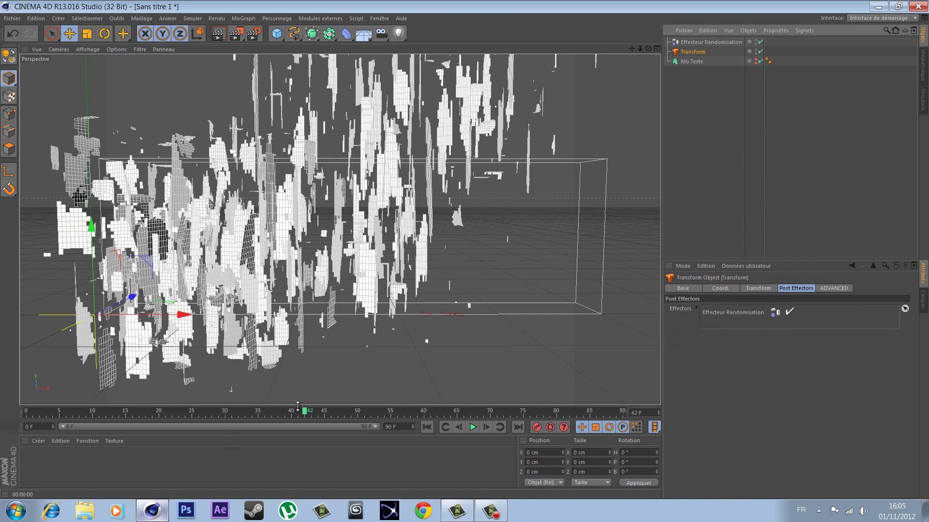
left_click_drag(298, 405, 624, 406)
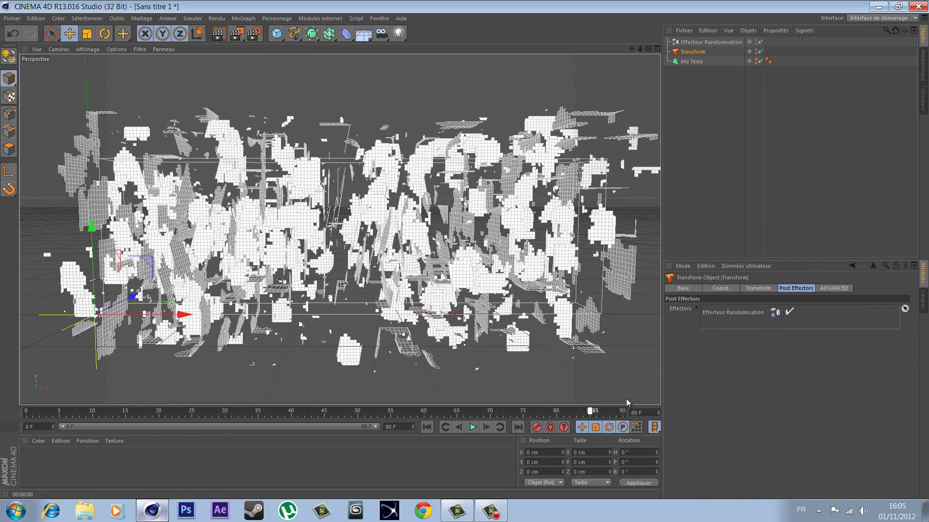
- Switch Randomisation from position to rotation at R.H 22°, R.P -21°, R.B -24°
left_click(704, 42)
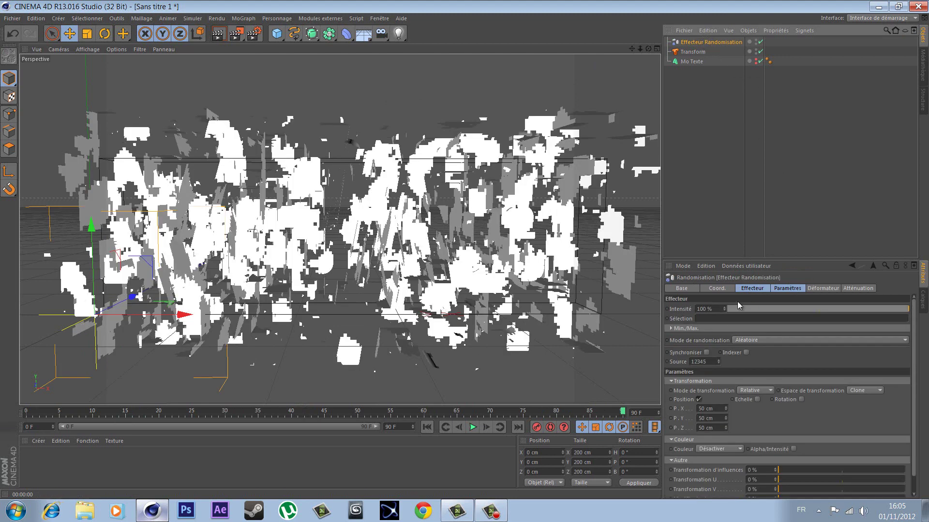
left_click(787, 288)
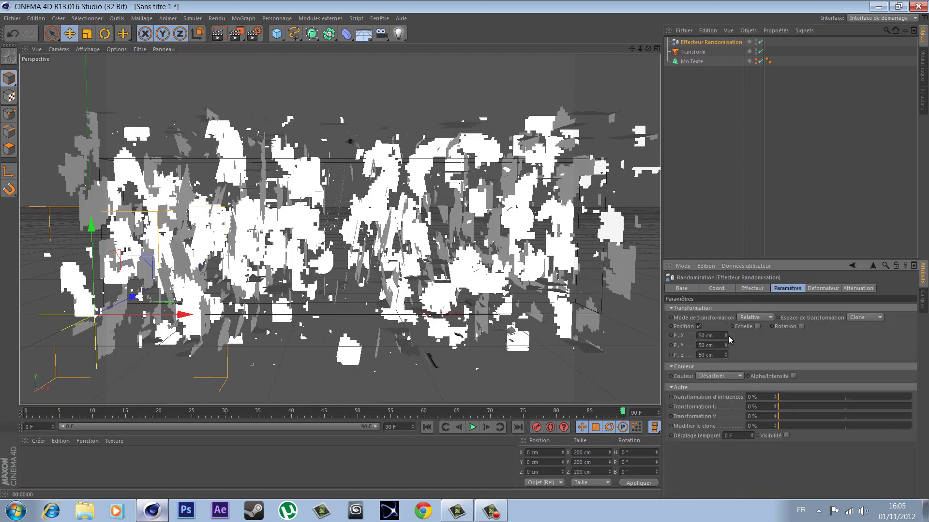
left_click(698, 326)
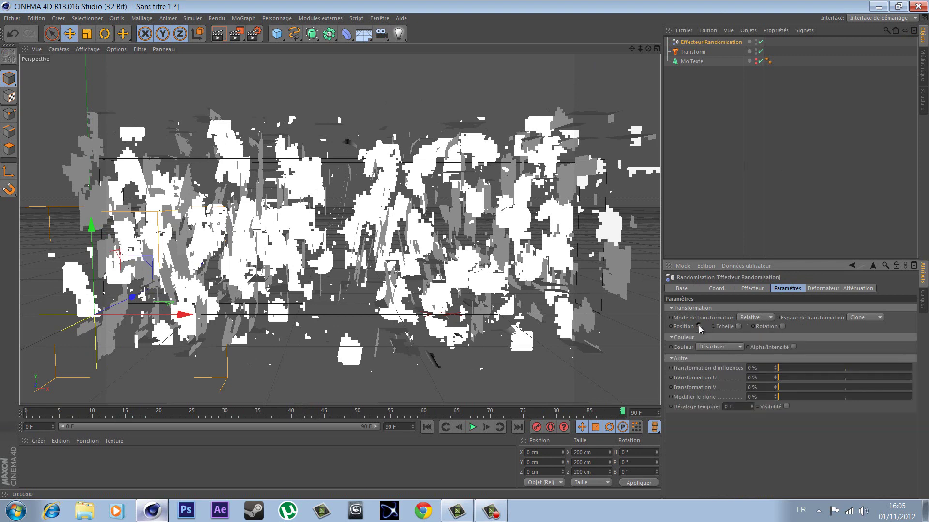
left_click(781, 327)
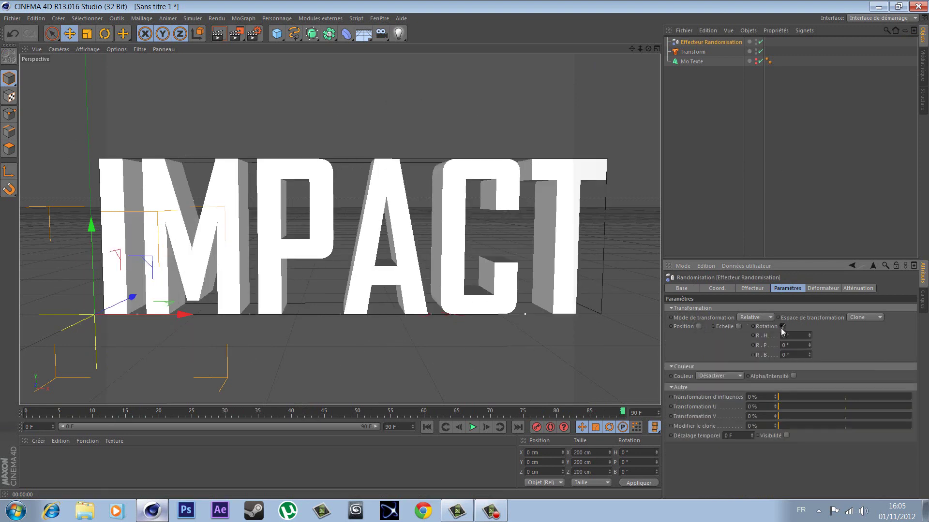
mouse_move(811, 334)
left_mouse_down()
mouse_move(810, 321)
mouse_move(806, 382)
mouse_move(808, 353)
left_mouse_up()
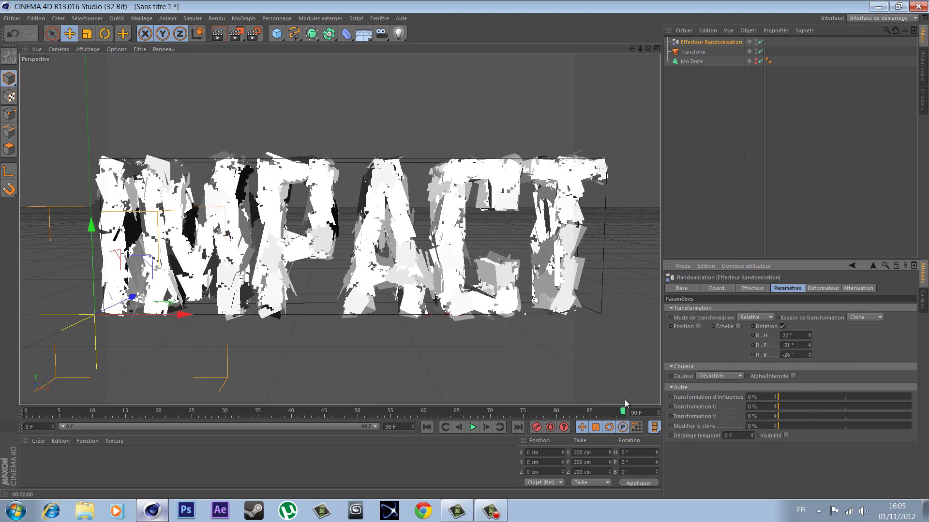
left_click_drag(622, 412, 103, 439)
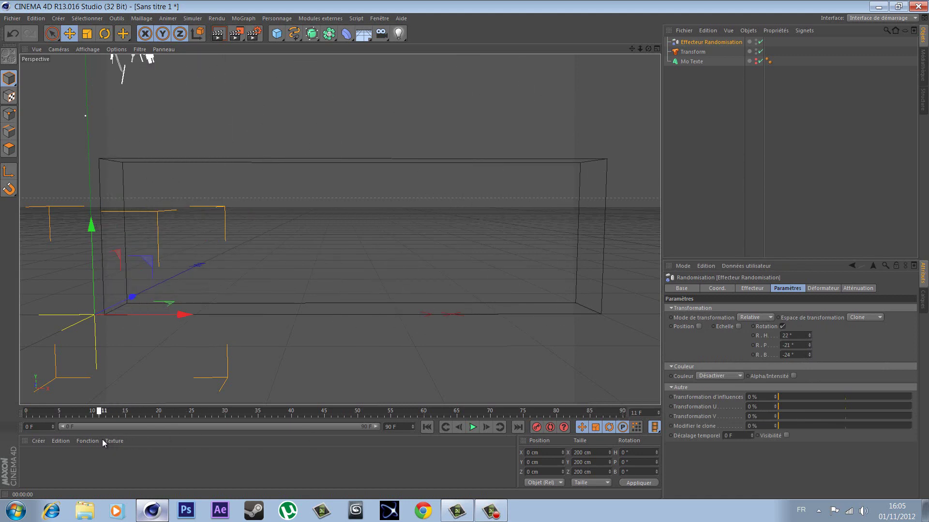
- Keyframe the effector's falloff Influence at 100% on frame 12 and 0% on frame 77
left_click(857, 288)
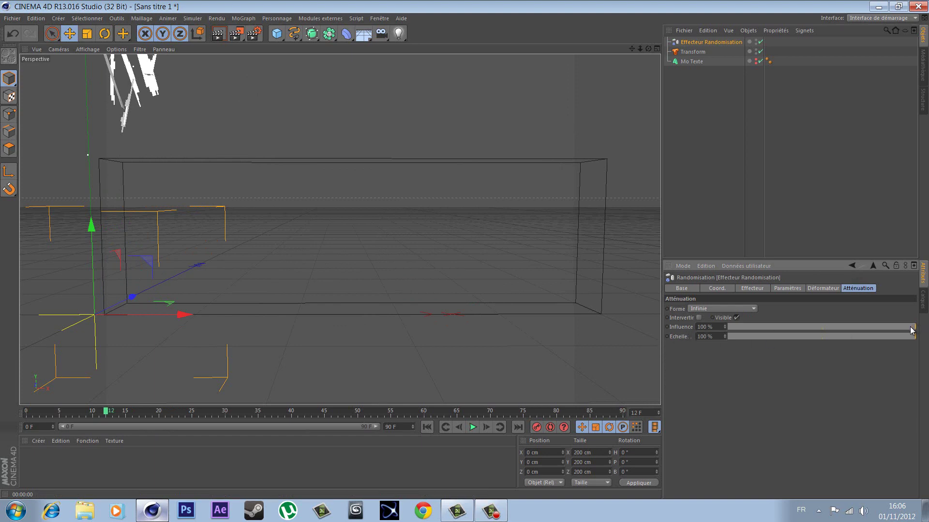
mouse_move(911, 331)
left_mouse_down()
mouse_move(689, 340)
mouse_move(715, 350)
mouse_move(909, 338)
left_mouse_up()
left_click(667, 328, "ctrl")
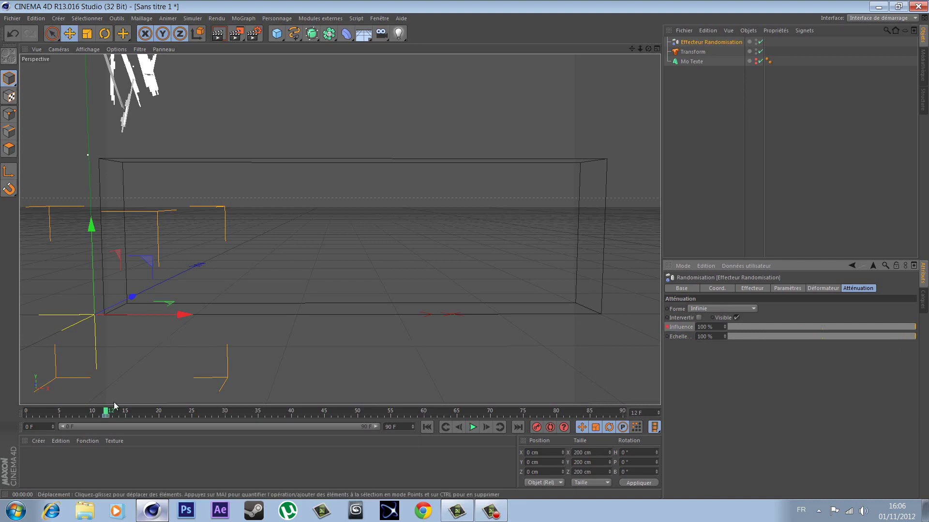
left_click_drag(106, 414, 567, 414)
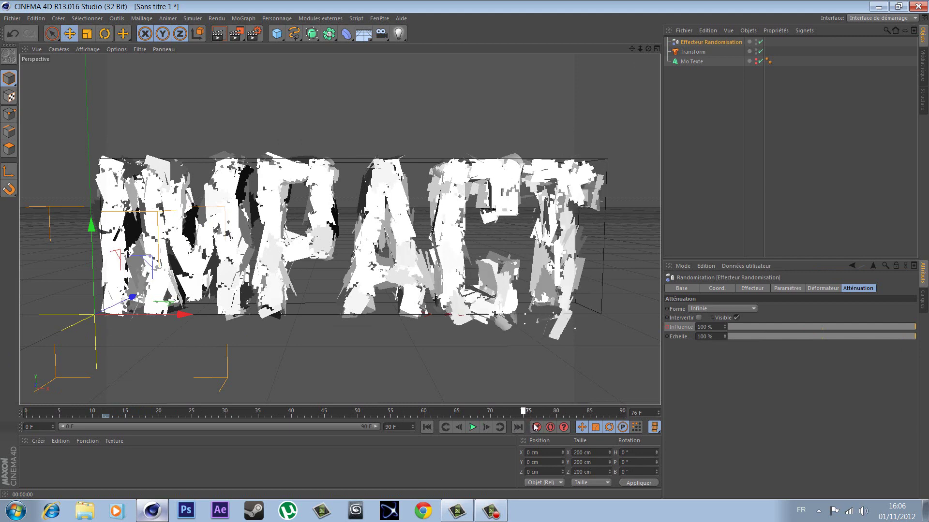
left_click_drag(567, 415, 537, 414)
left_click_drag(912, 330, 633, 337)
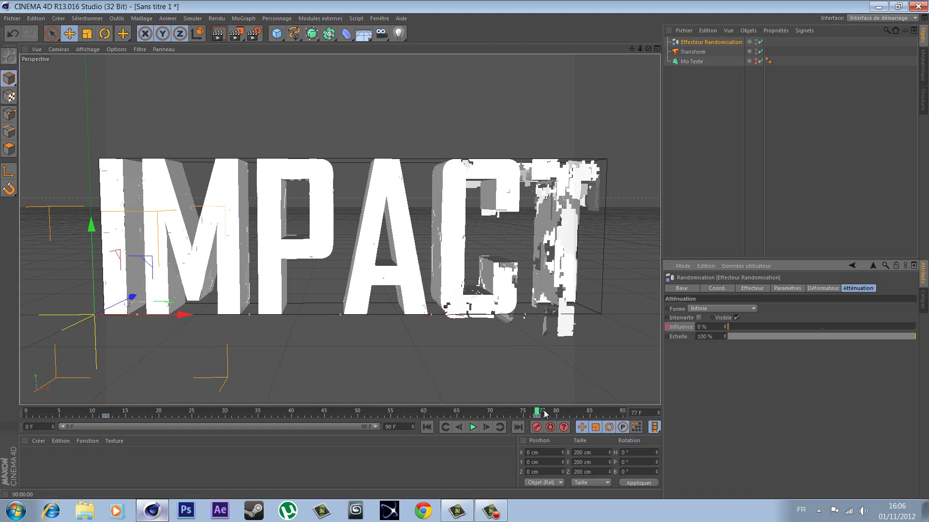
left_click(667, 327, "ctrl")
- Scrub the timeline and render a preview to watch IMPACT reassemble
left_click_drag(537, 415, 618, 422)
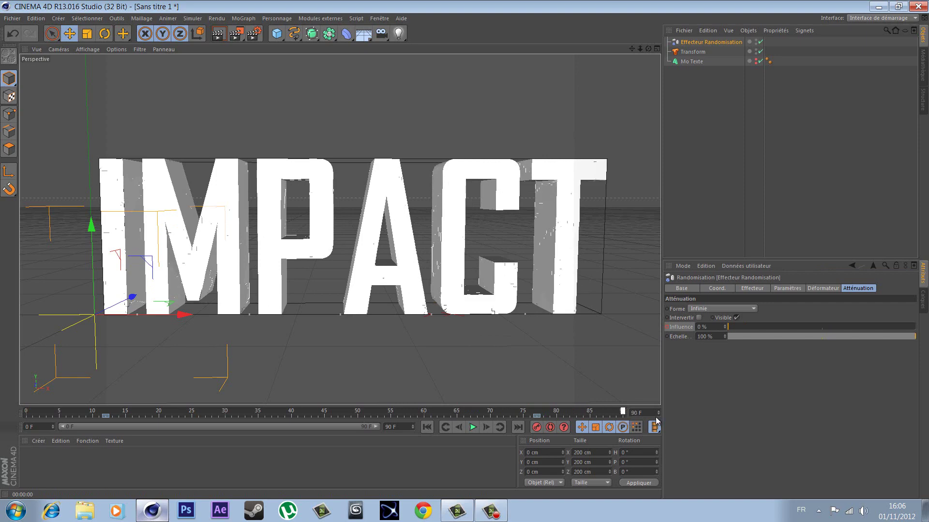
left_click_drag(89, 414, 211, 415)
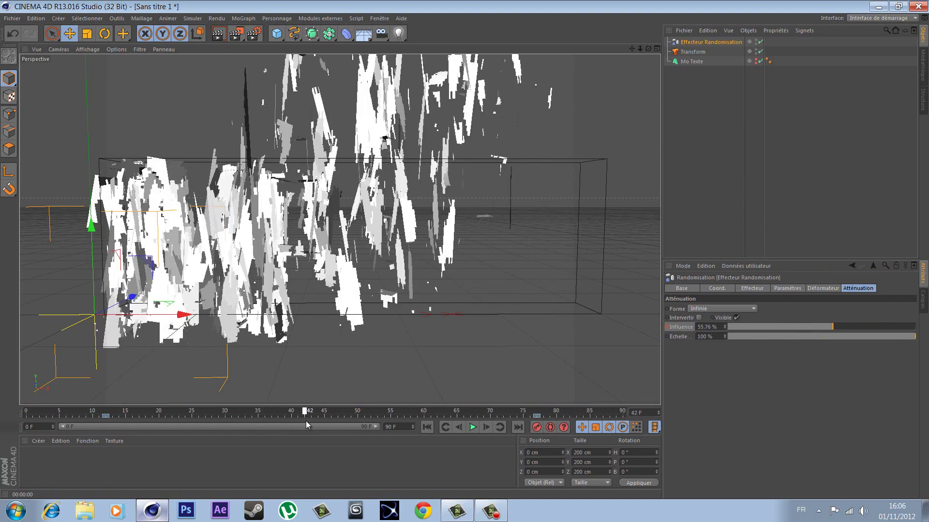
left_click_drag(269, 416, 351, 416)
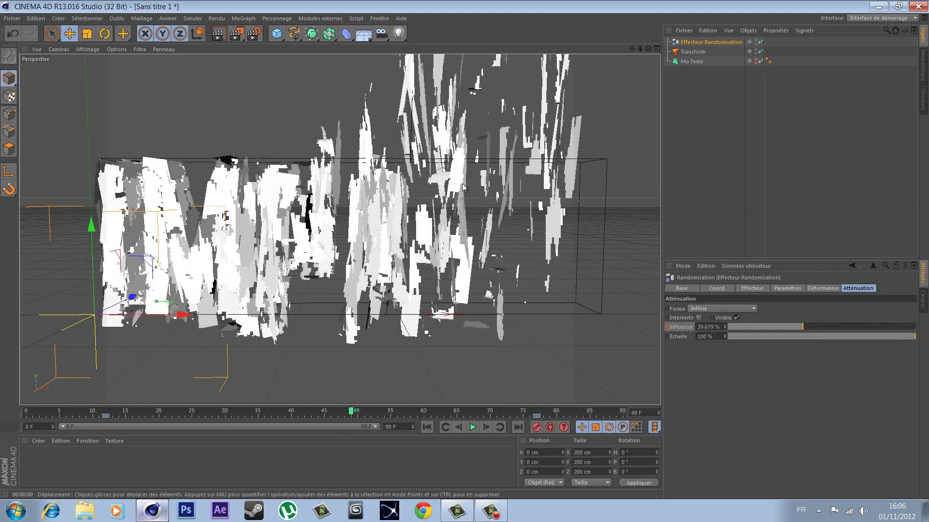
left_click(211, 35)
left_click_drag(355, 418, 620, 423)
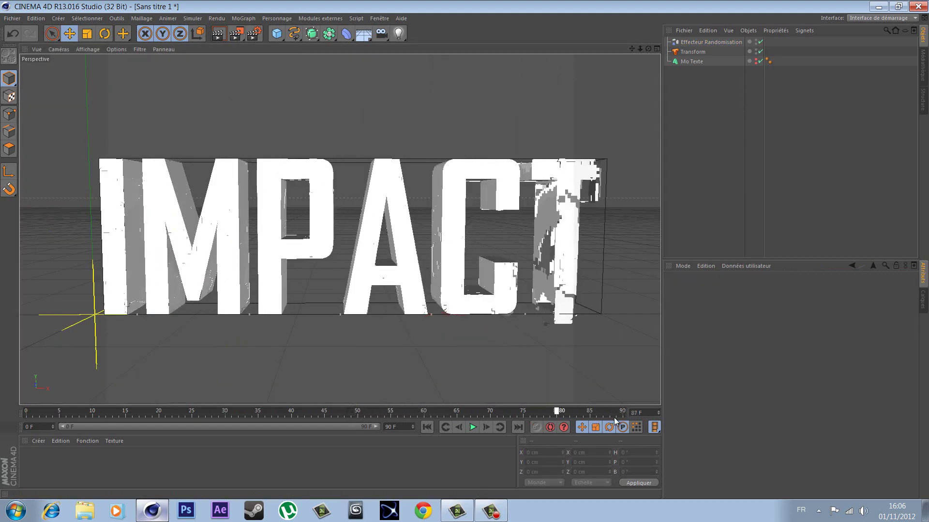
- Test-render the view, then inspect the Randomisation effector's parameter and deformation settings
left_click(216, 34)
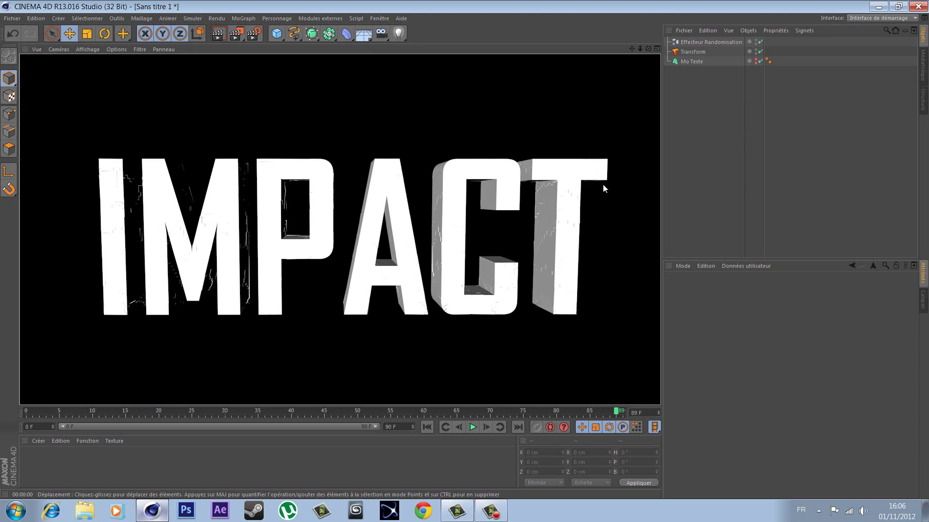
left_click(691, 114)
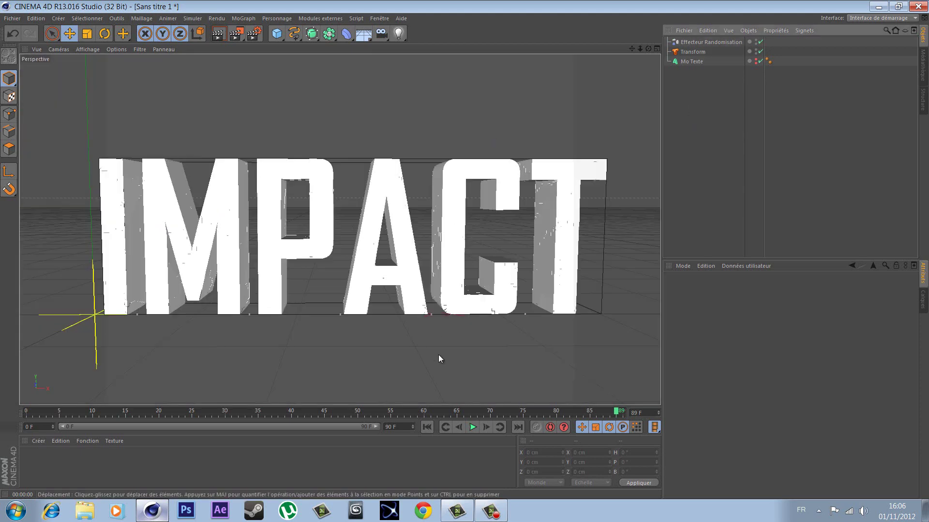
left_click(710, 42)
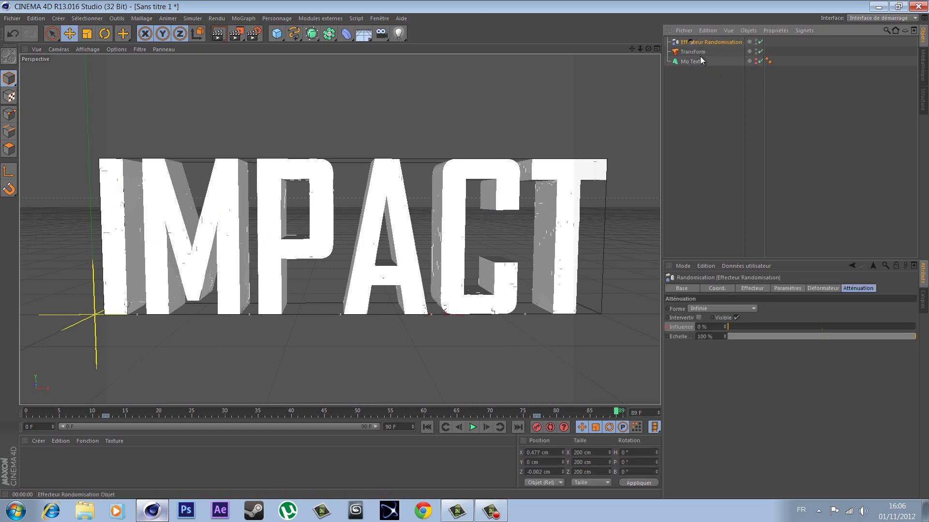
left_click(786, 288)
left_click(822, 288)
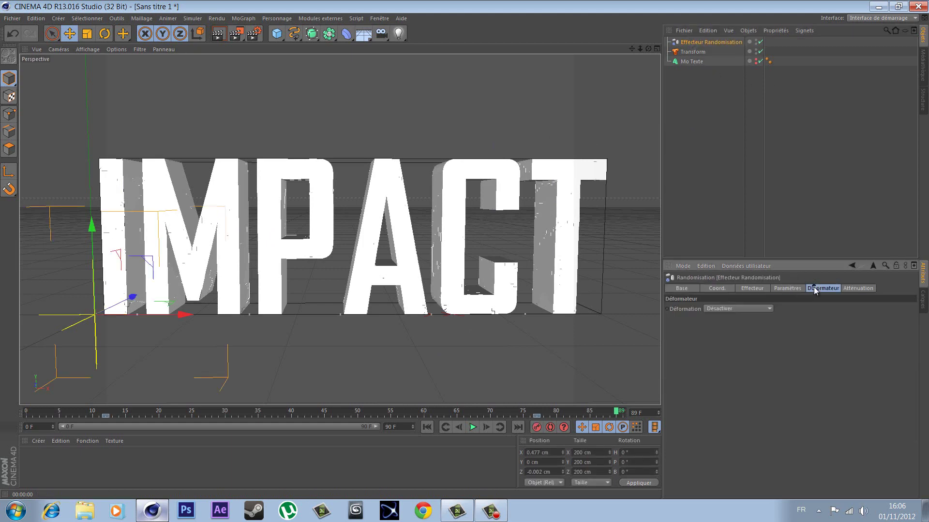
- Disable the Randomisation post effector on the Transform object
left_click(693, 52)
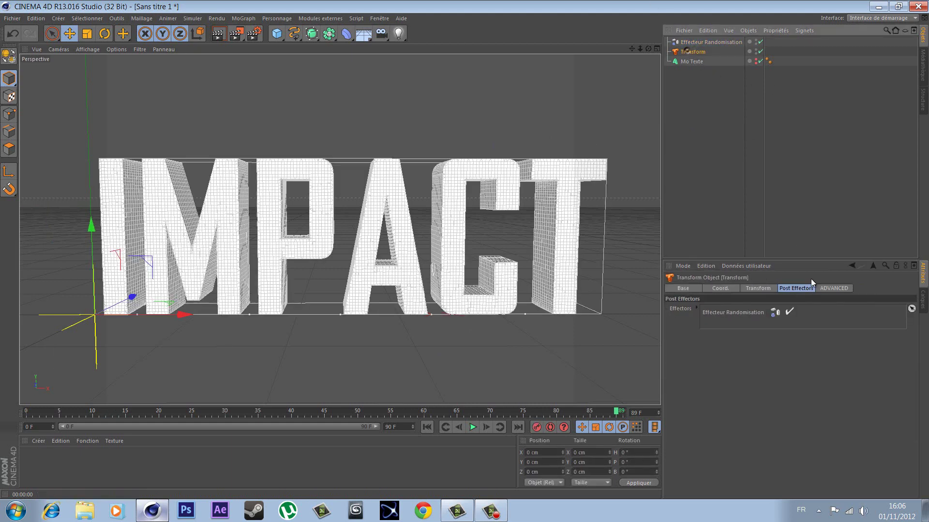
left_click(789, 313)
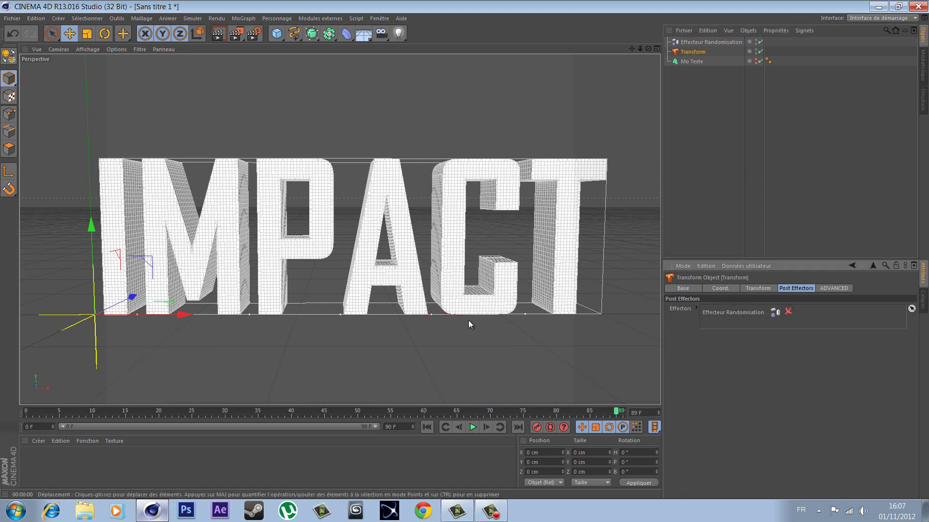
left_click(114, 465)
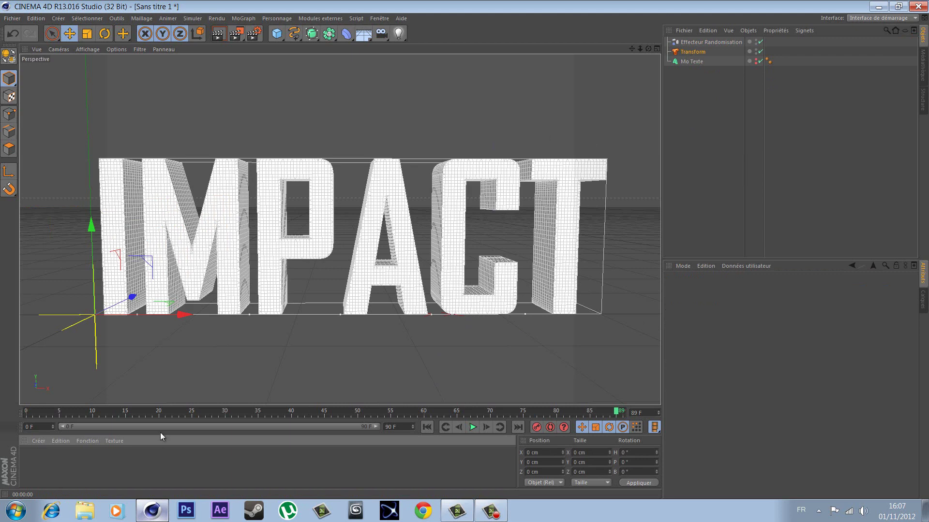
- Create a new material named Mat and open it for editing
double_click(45, 462)
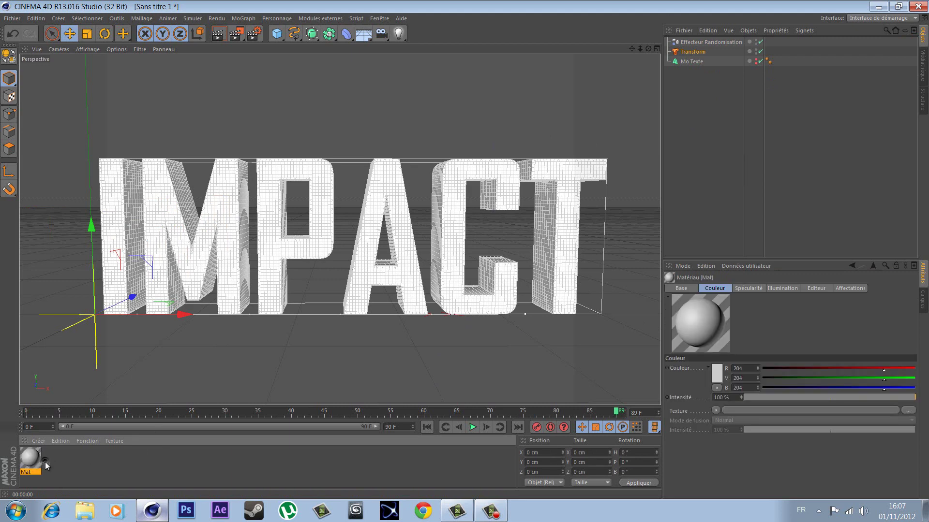
left_click(37, 441)
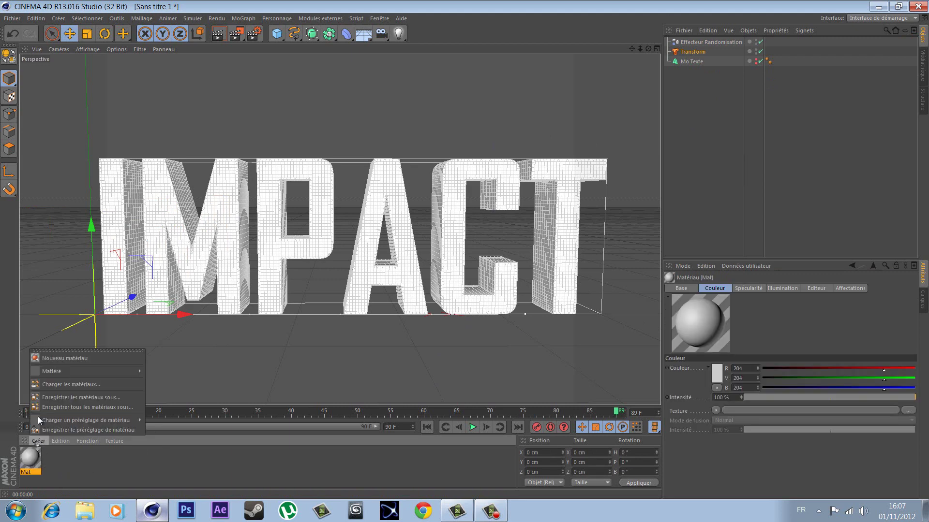
left_click(30, 459)
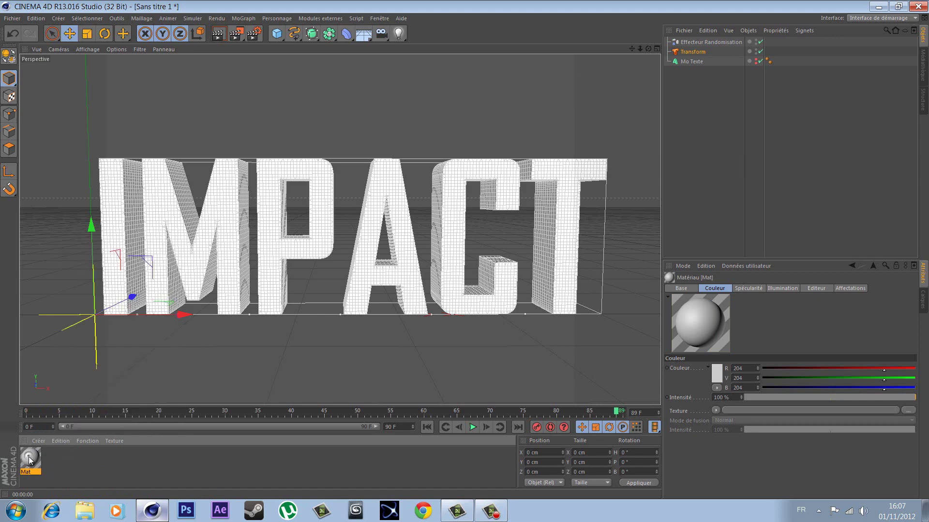
double_click(30, 460)
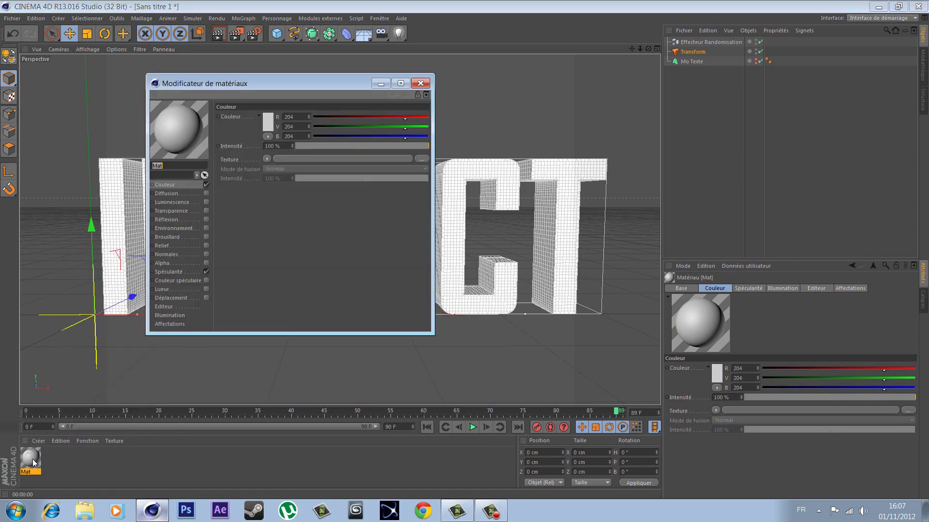
- Make Mat bright orange, turn off Spécularité and enable Réflexion at 20%
left_click(272, 121)
left_click(251, 86)
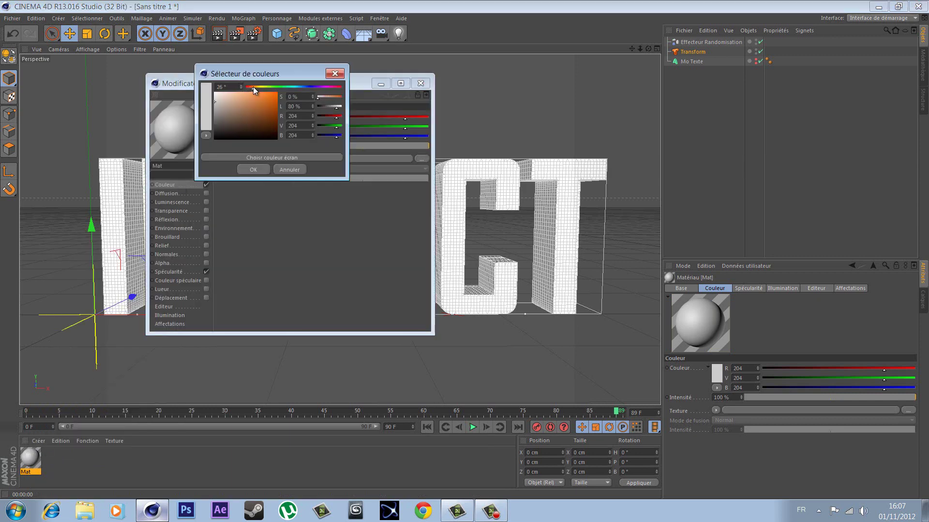
left_click_drag(274, 94, 255, 88)
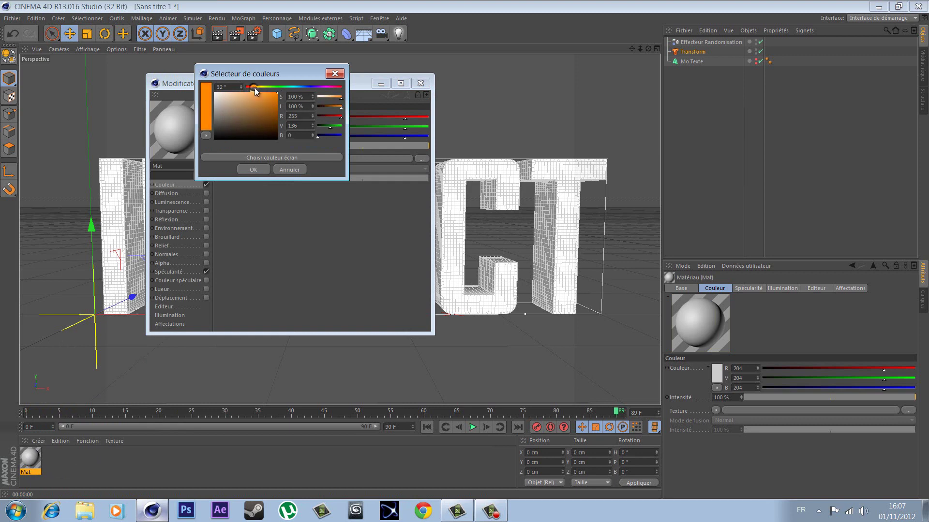
left_click(269, 169)
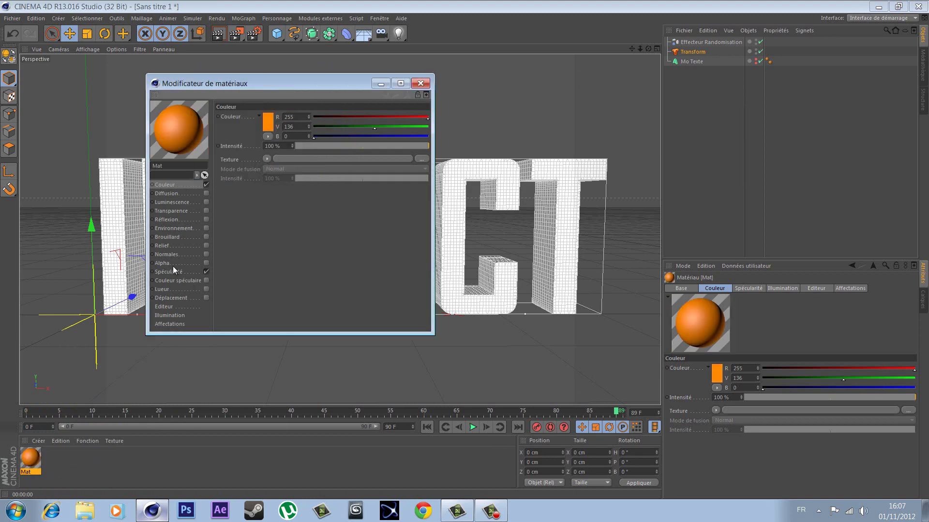
left_click(206, 271)
left_click(205, 219)
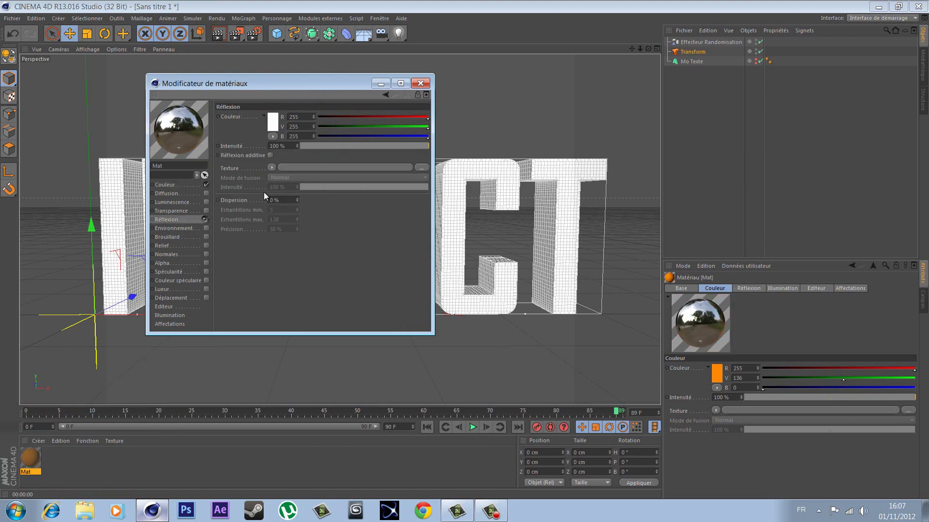
left_click_drag(319, 144, 326, 145)
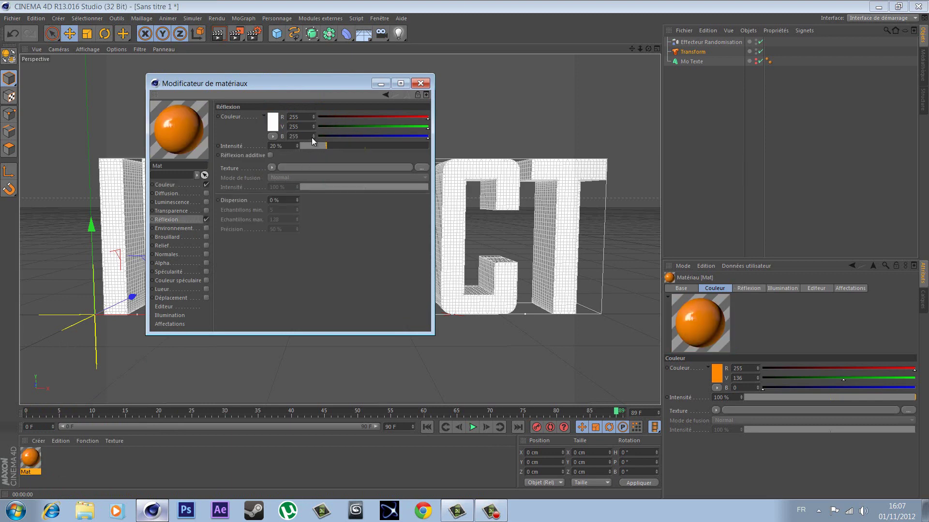
left_click(420, 83)
- Apply Mat to the Mo Texte object and view the Transform effector's parameters
left_click_drag(29, 458, 219, 216)
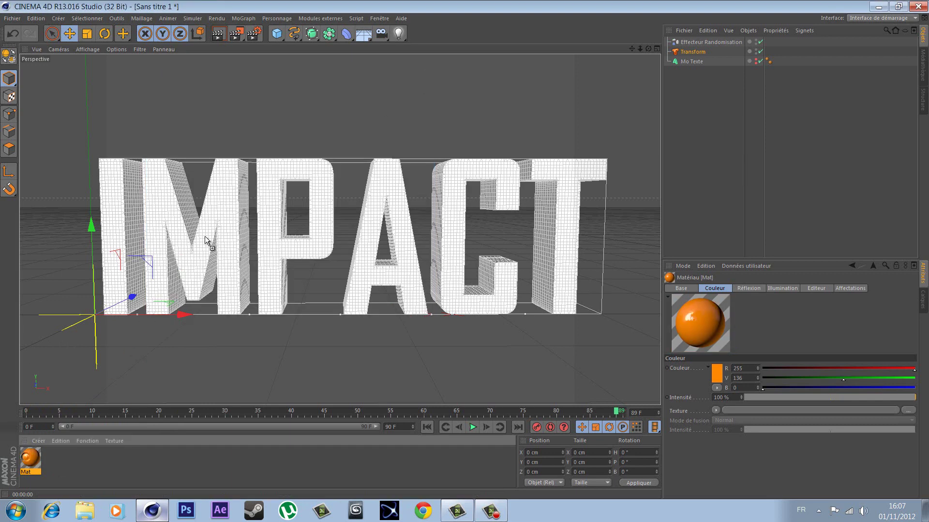
left_click(691, 61)
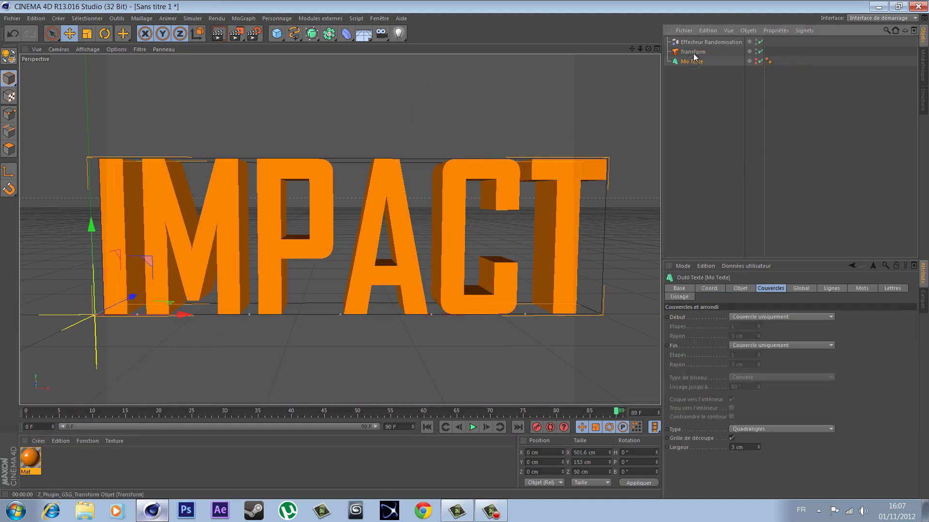
left_click(695, 68)
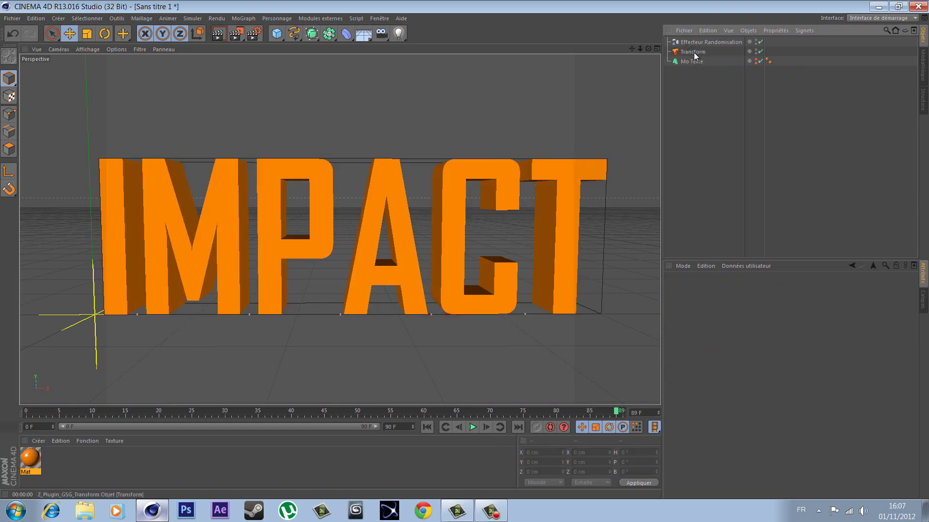
left_click(694, 52)
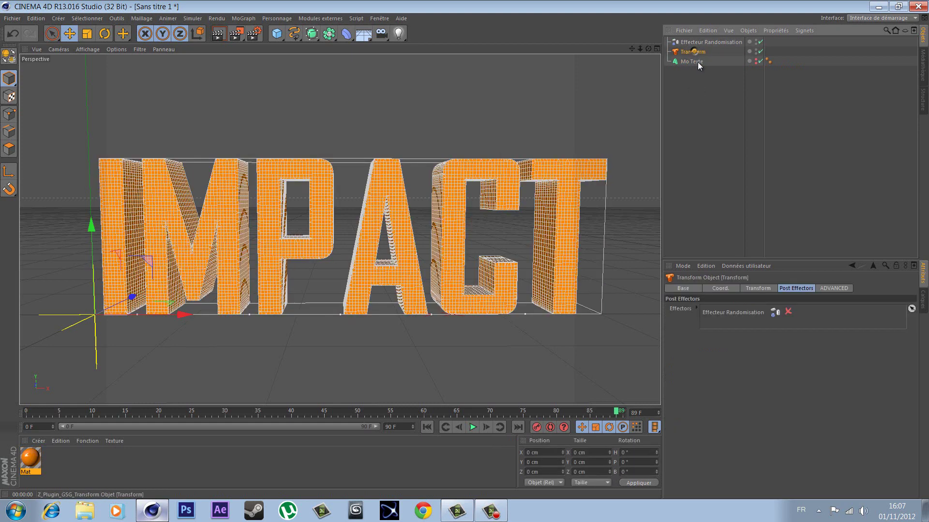
left_click(750, 288)
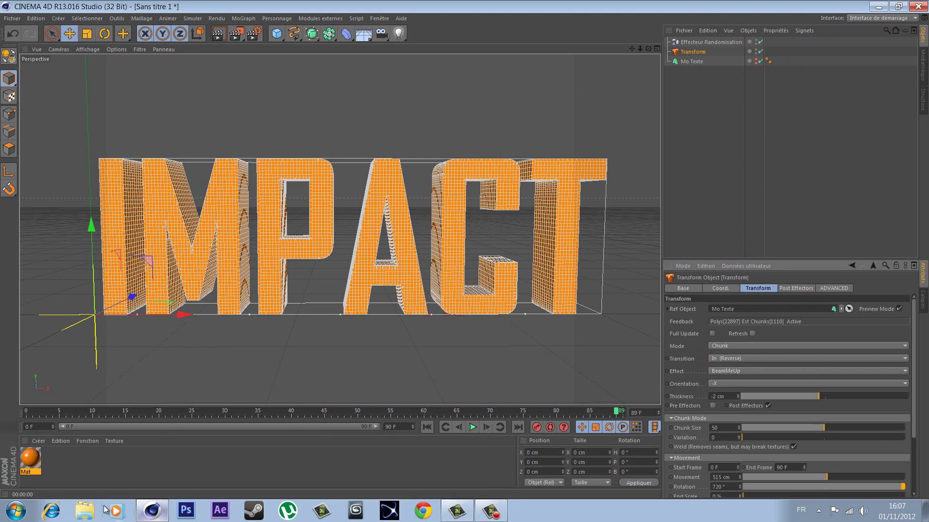
left_click(84, 510)
- Browse Documents > Eraah 15k Pack #1 > Ligtstudio's folder in Windows Explorer
double_click(190, 134)
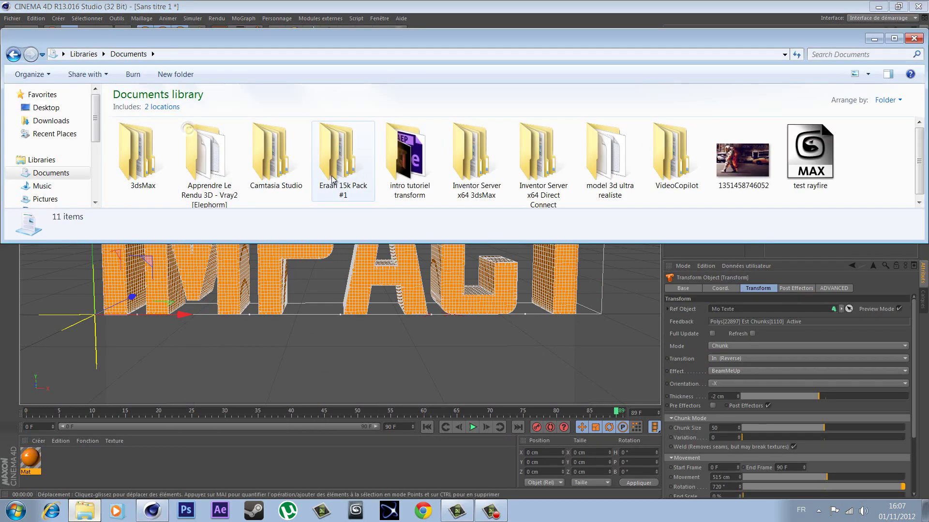
double_click(348, 193)
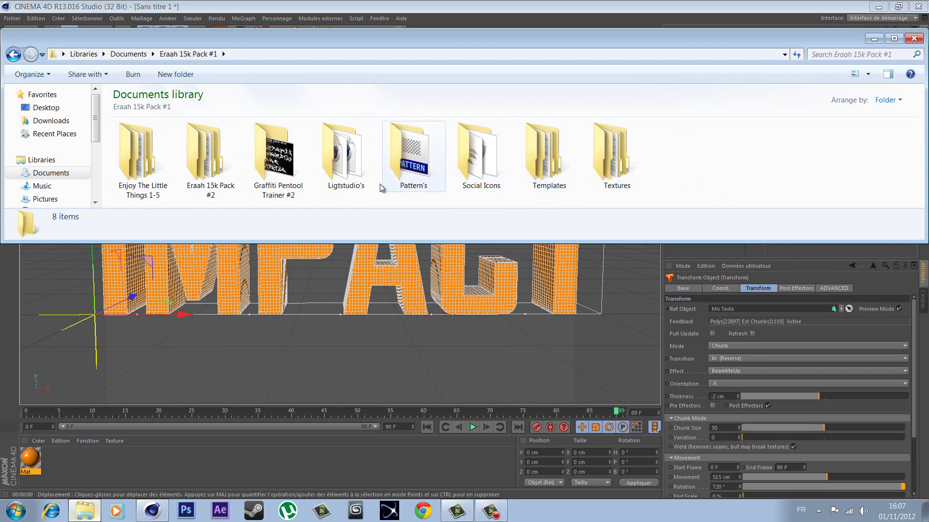
double_click(350, 188)
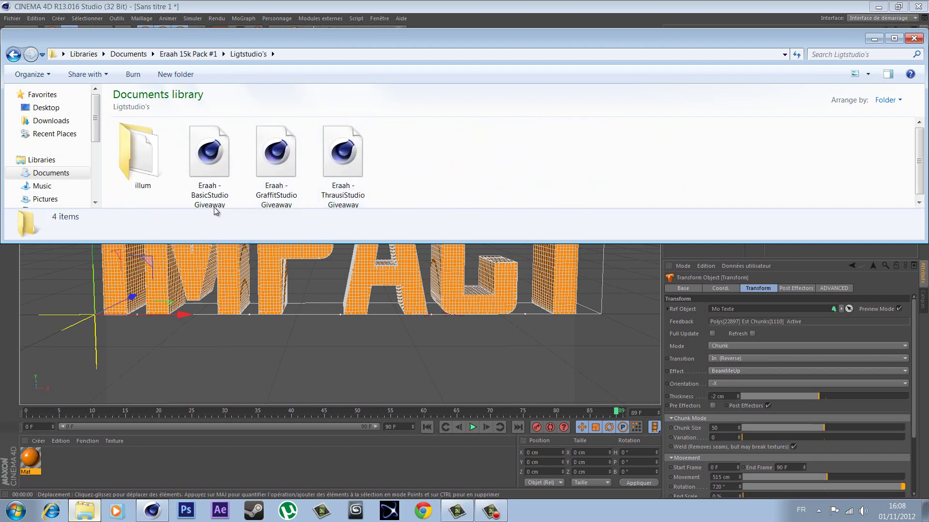
left_click_drag(357, 49, 359, 212)
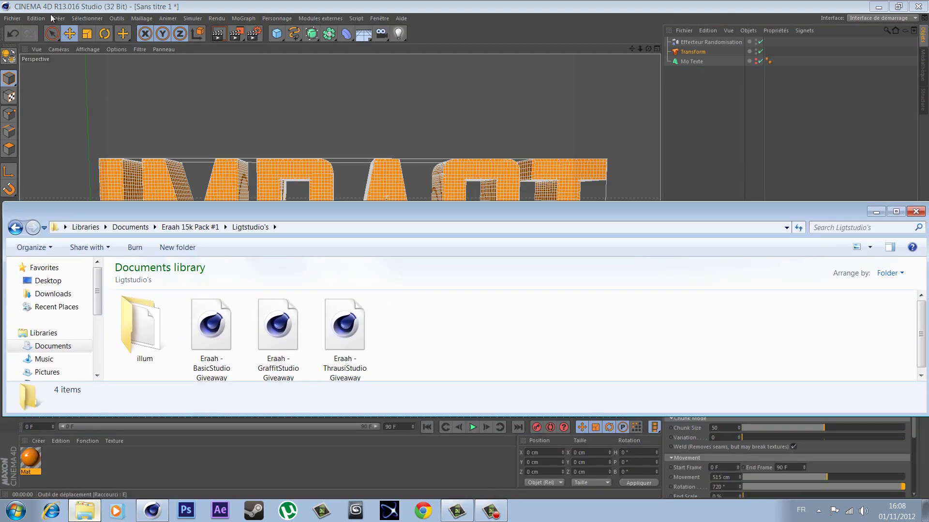
left_click(12, 18)
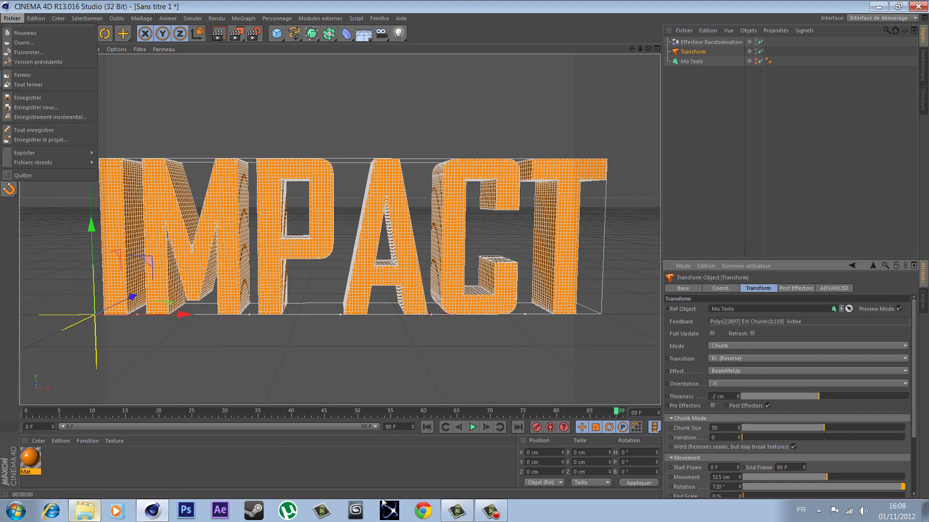
left_click(83, 512)
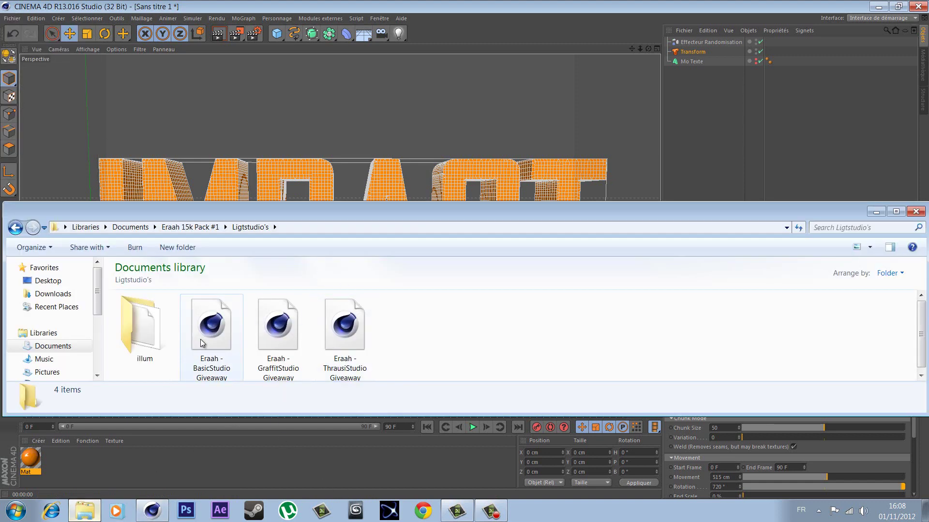
left_click_drag(344, 215, 340, 286)
left_click(689, 96)
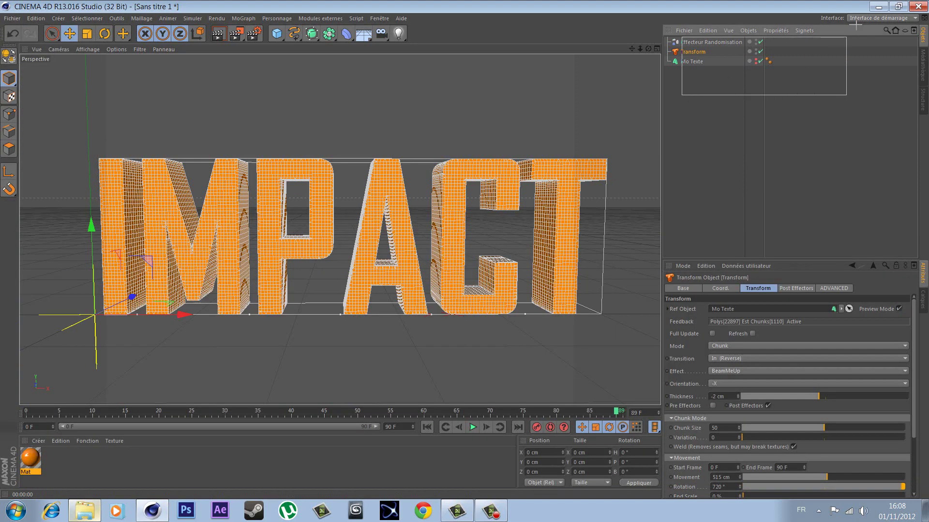
- Open the 'Eraah - BasicStudio Giveaway' scene into Cinema 4D
left_click(36, 19)
left_click(53, 76)
left_click(78, 520)
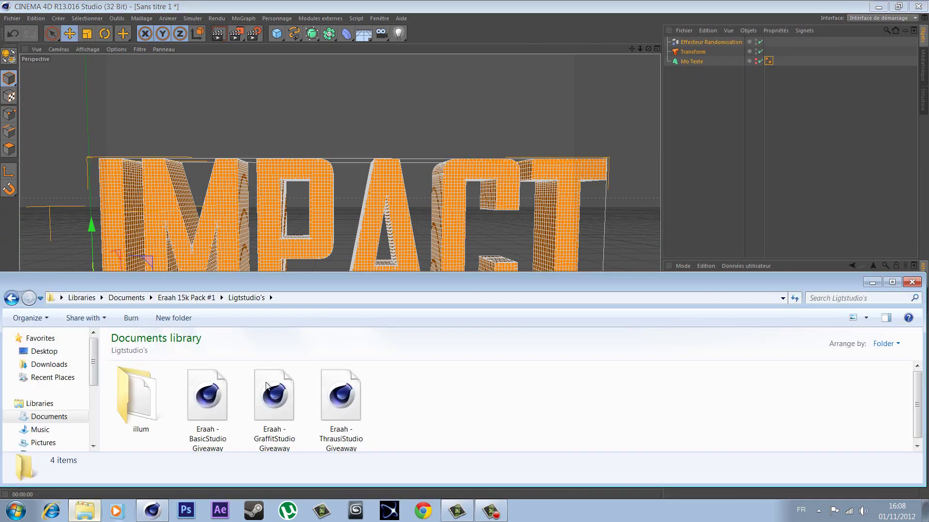
double_click(209, 404)
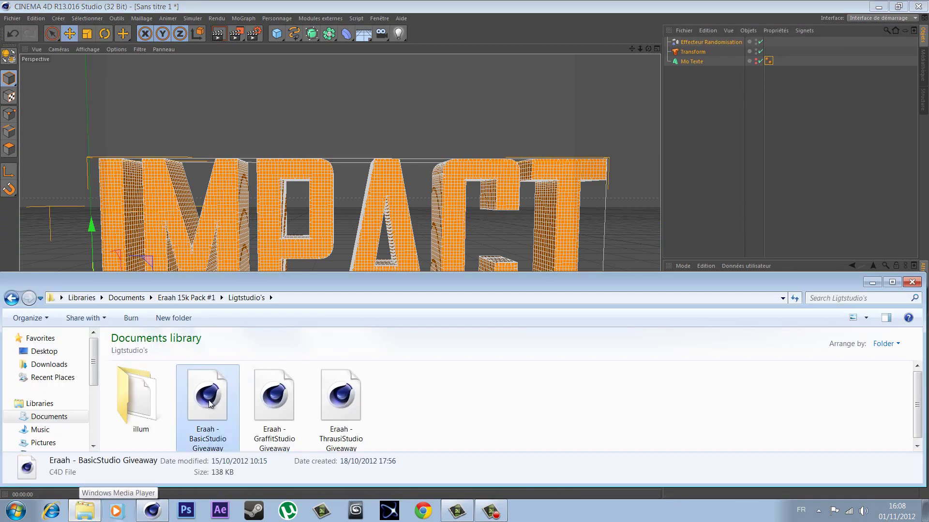
left_click(112, 60)
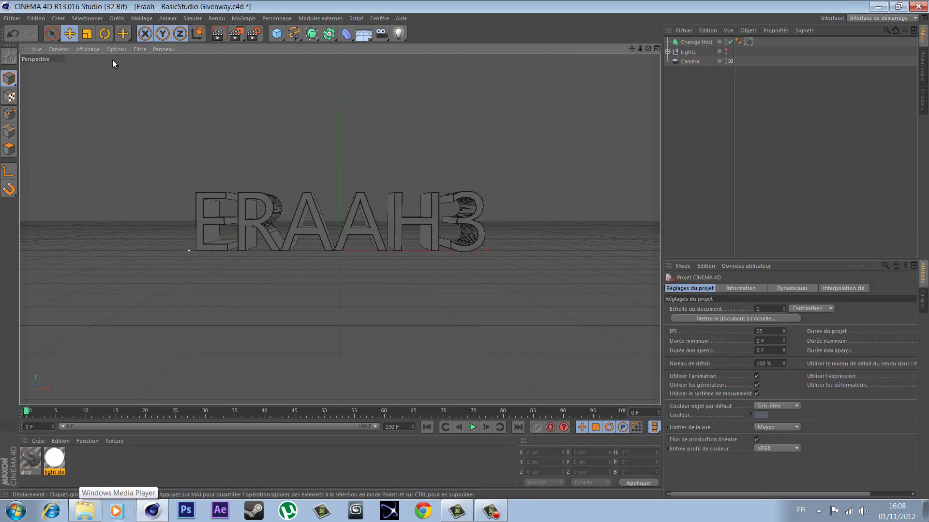
- Paste the IMPACT MoText with its effectors and move it left along X
left_click(35, 19)
left_click(66, 80)
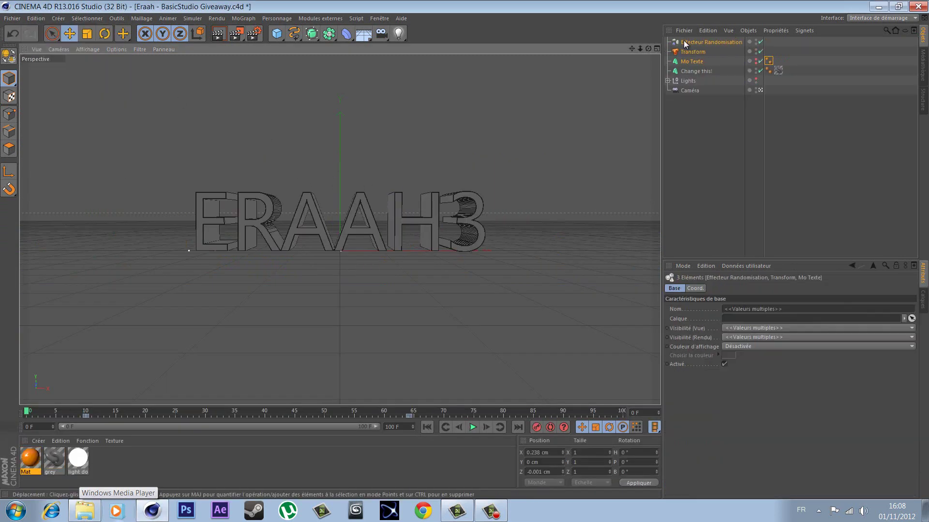
left_click_drag(35, 411, 456, 413)
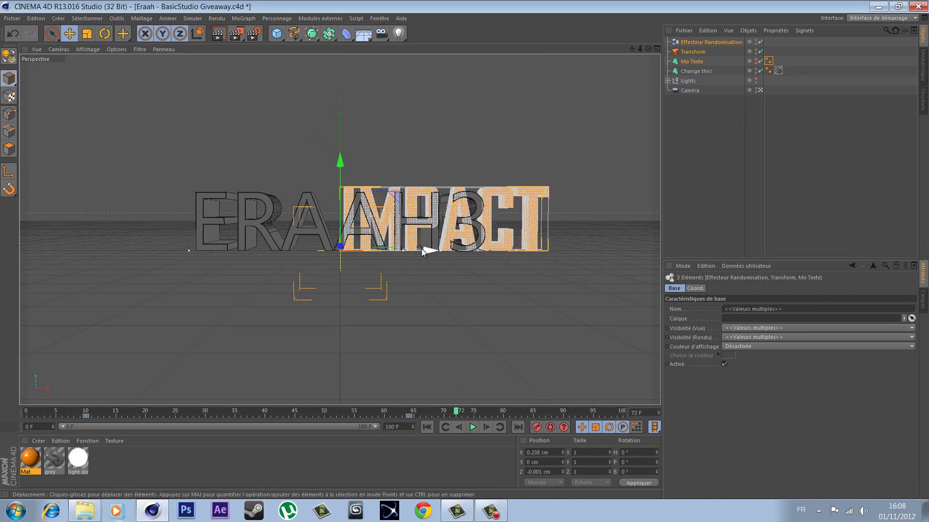
mouse_move(417, 250)
left_mouse_down()
mouse_move(338, 262)
mouse_move(276, 239)
mouse_move(234, 248)
left_mouse_up()
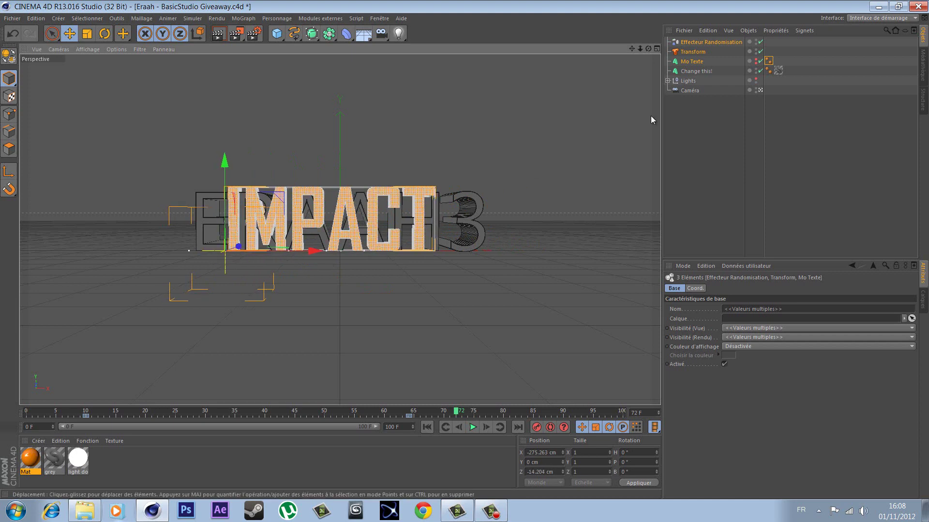
- Delete the placeholder 'Change this!' text and frame IMPACT at frame 30
left_click(697, 71)
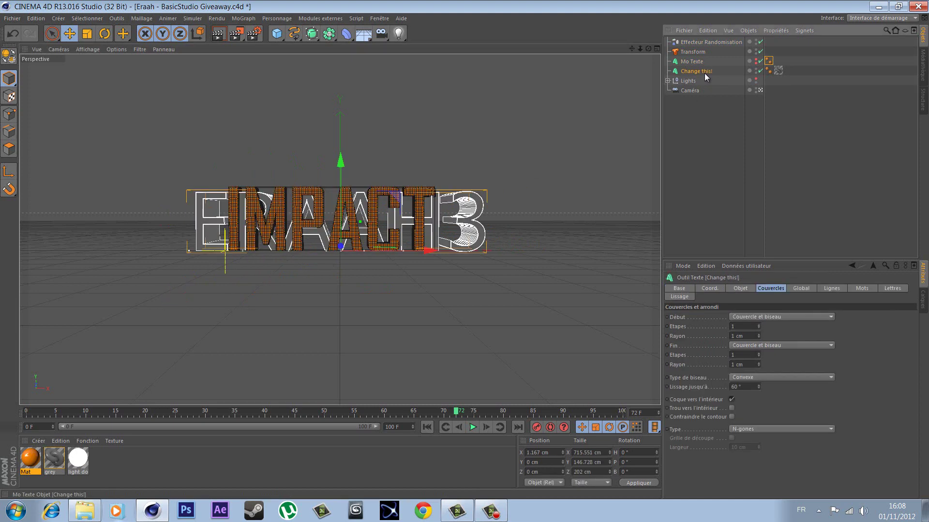
key("Delete")
scroll(378, 191, "up", 3)
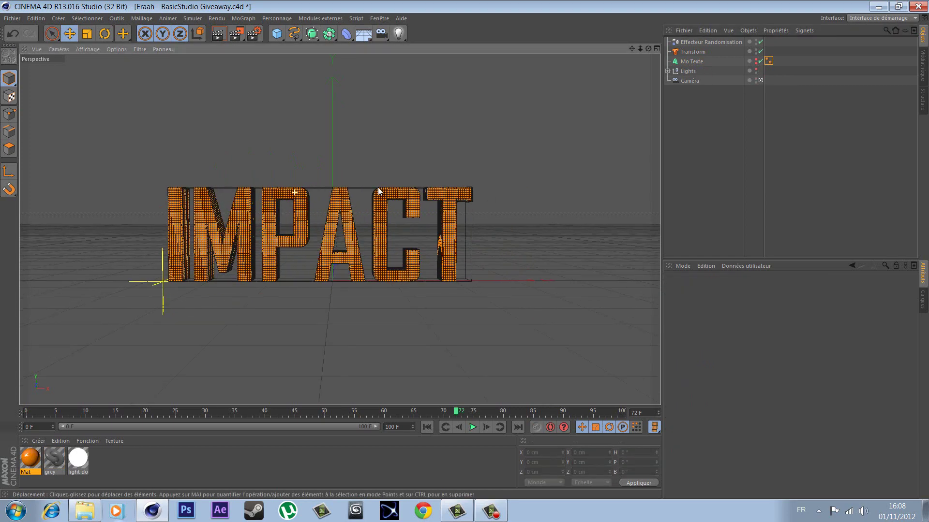
scroll(193, 271, "up", 4)
scroll(193, 271, "up", 1)
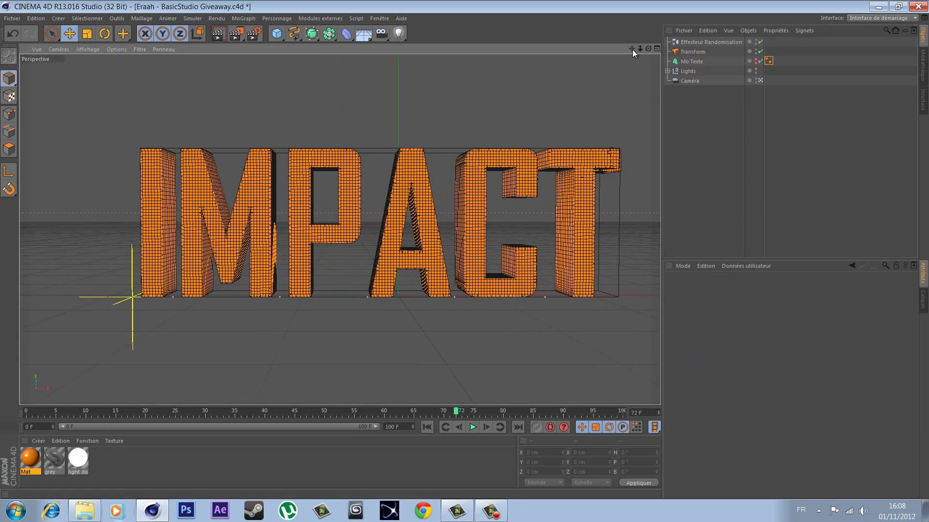
left_click_drag(633, 50, 460, 259)
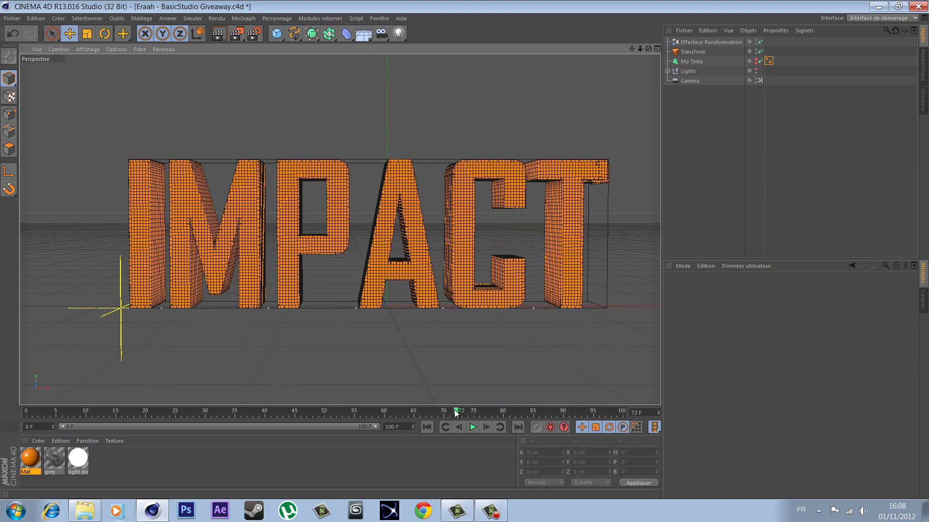
mouse_move(456, 412)
left_mouse_down()
mouse_move(203, 453)
mouse_move(223, 452)
left_mouse_up()
- Turn off Transform's Preview Mode and test-render the shattered orange IMPACT frame
left_click(691, 62)
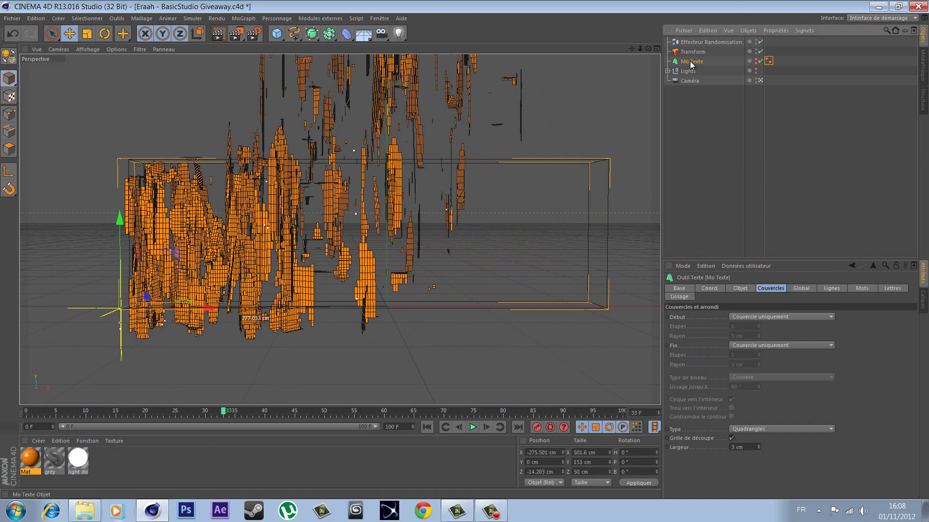
left_click(693, 51)
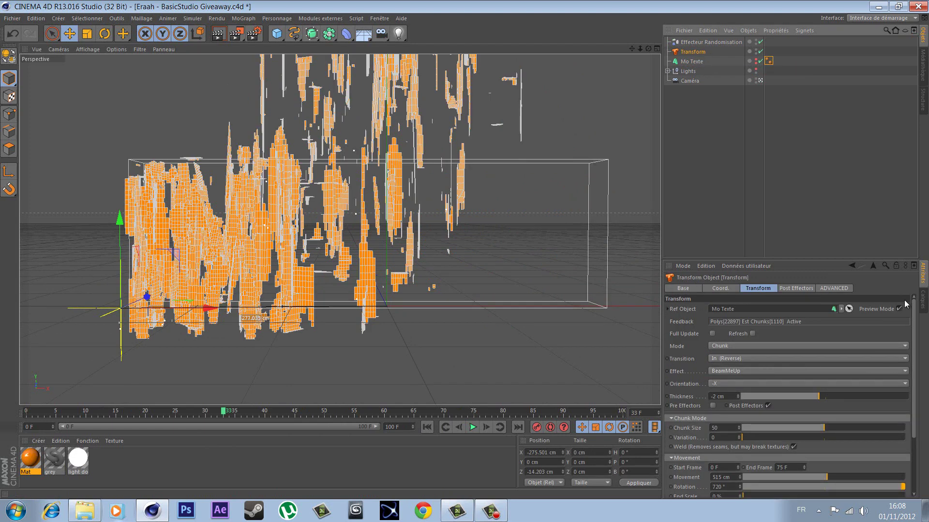
left_click(899, 309)
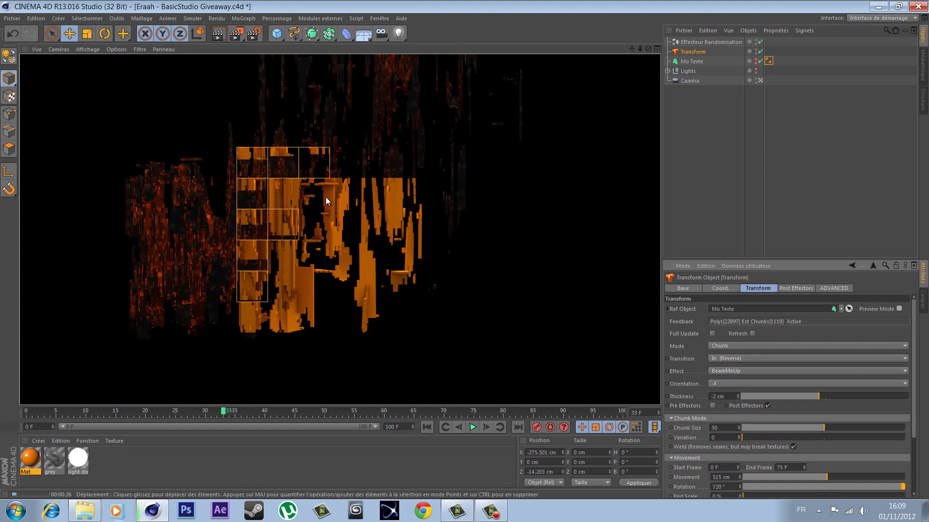
left_click(401, 325)
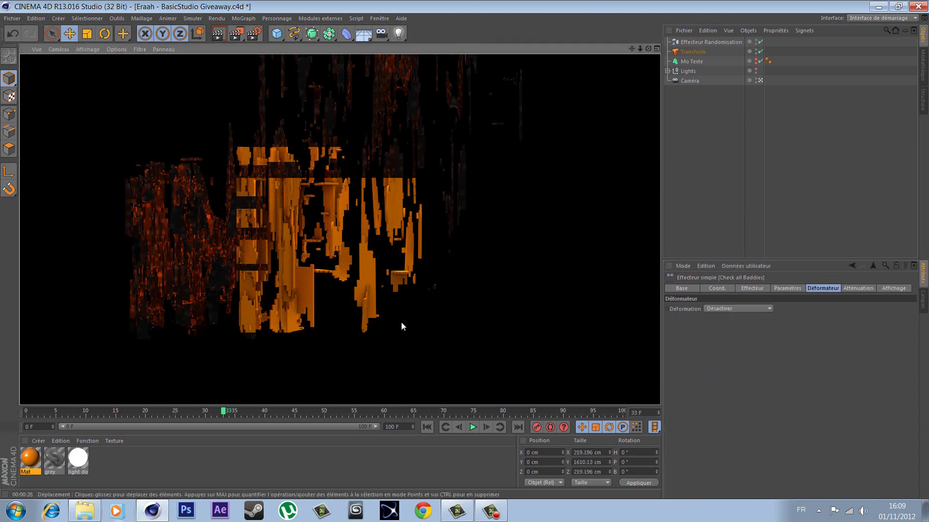
left_click(690, 140)
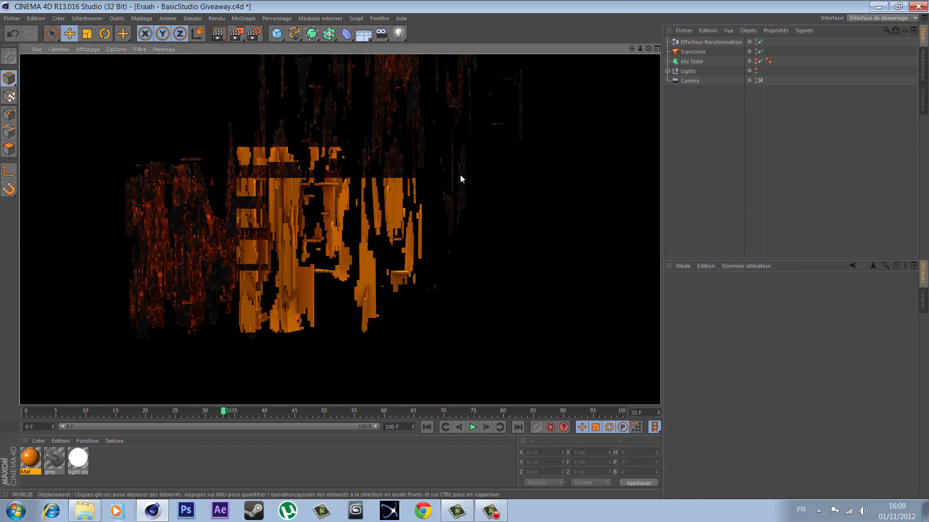
left_click(454, 193)
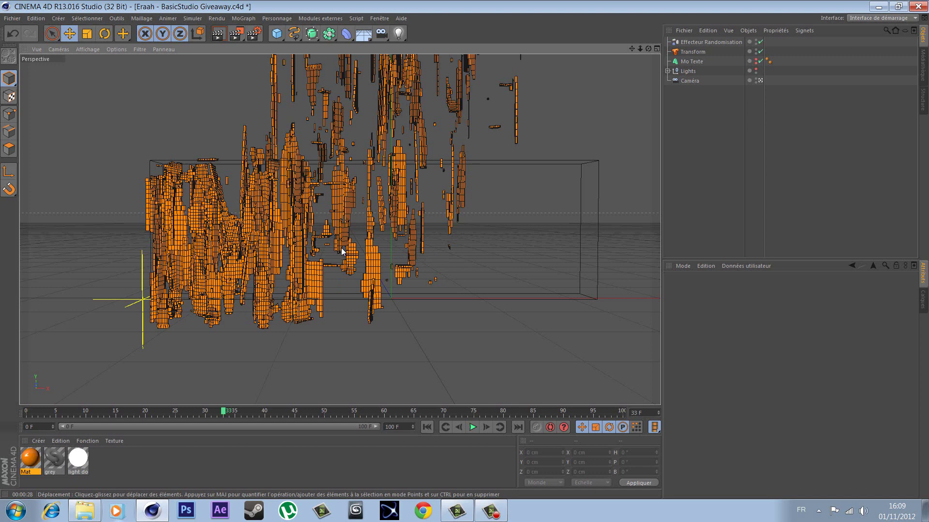
- Turn on the Transform effector's preview mode and change its orientation from -X to -Z
left_click(692, 52)
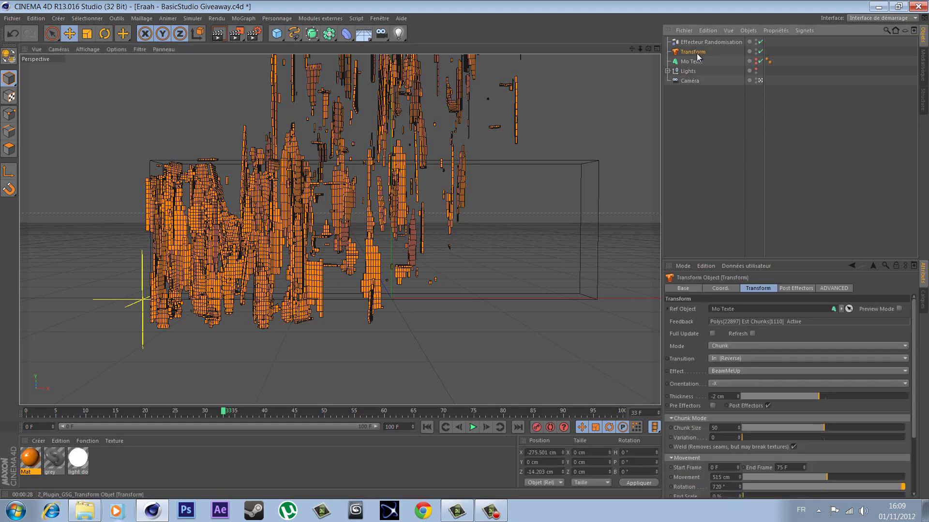
left_click(724, 384)
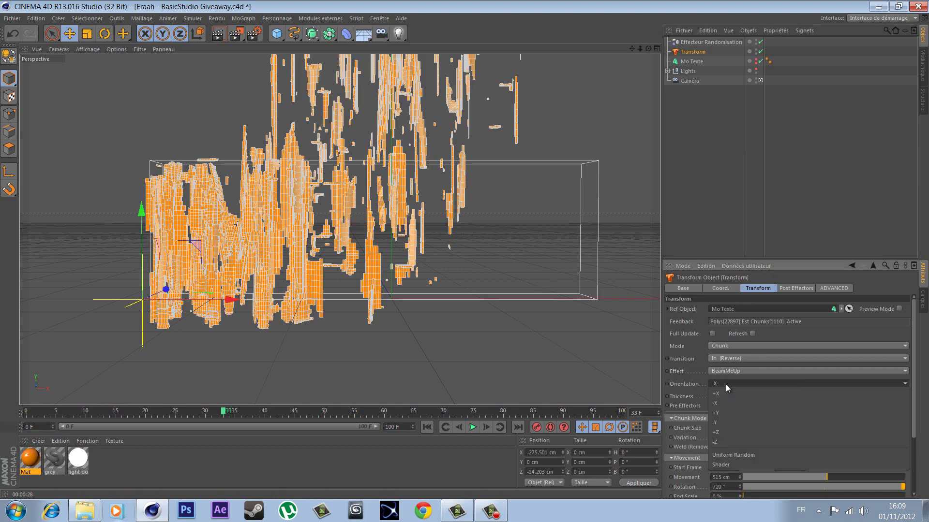
left_click(900, 310)
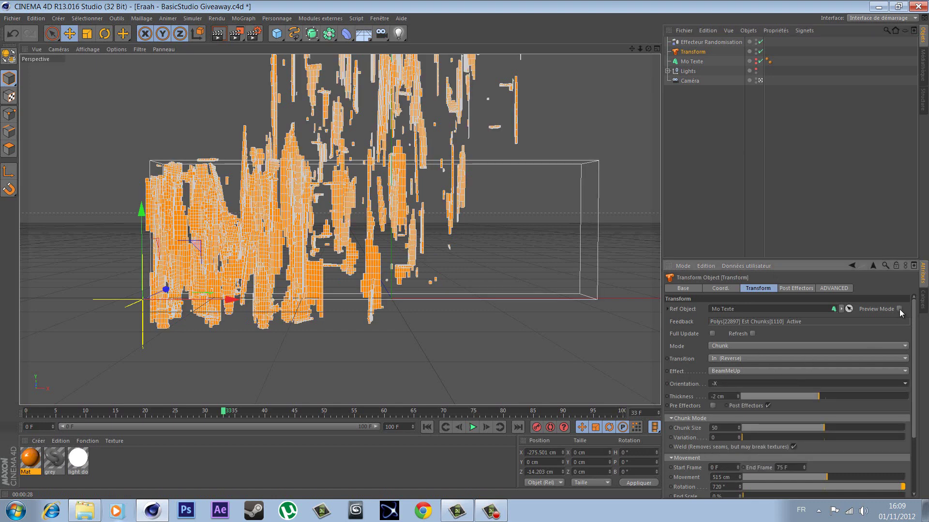
left_click(899, 309)
left_click(722, 385)
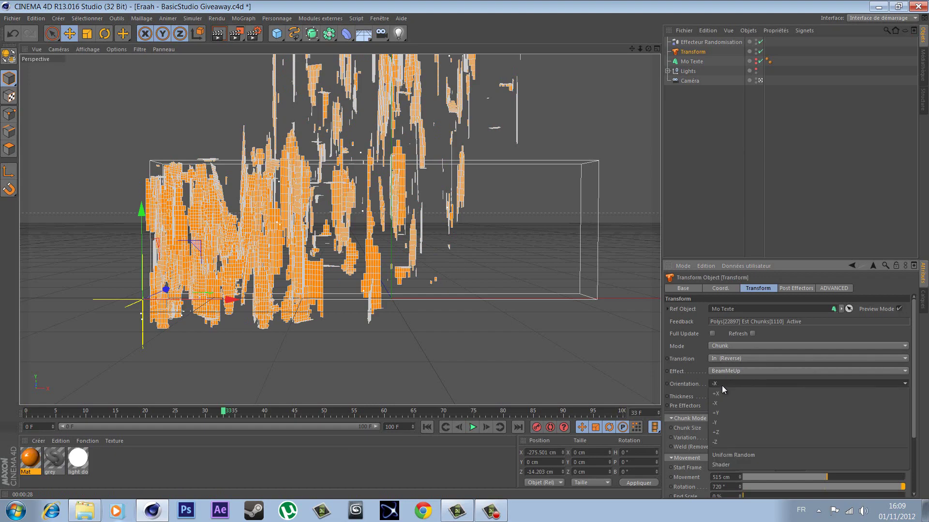
left_click(724, 439)
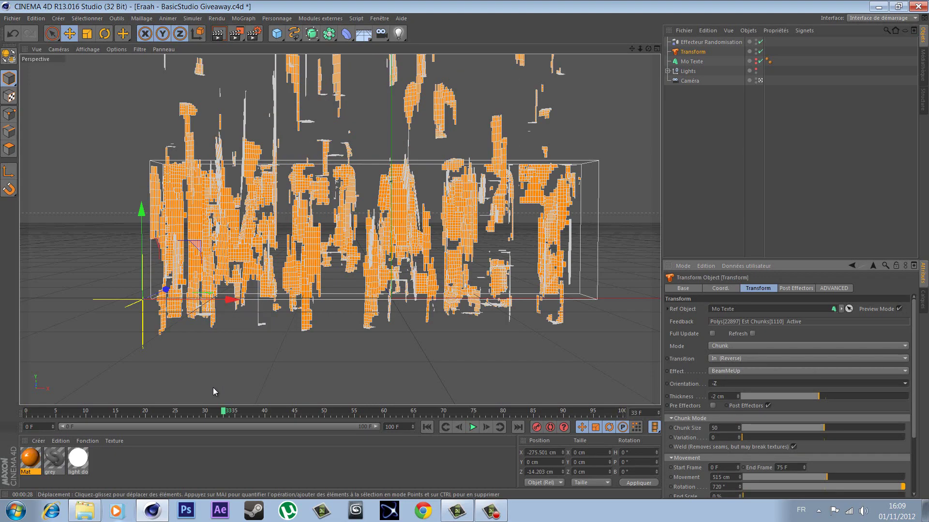
- Scrub the timeline to preview the -Z collapse, then switch preview mode off and reframe IMPACT
mouse_move(214, 413)
left_mouse_down()
mouse_move(126, 424)
mouse_move(385, 426)
mouse_move(184, 428)
mouse_move(295, 429)
mouse_move(653, 387)
left_mouse_up()
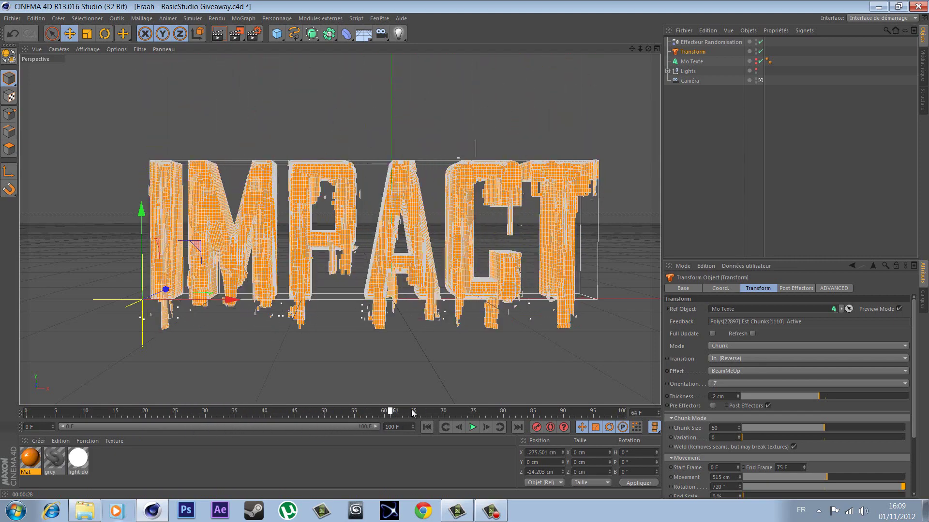
left_click(740, 383)
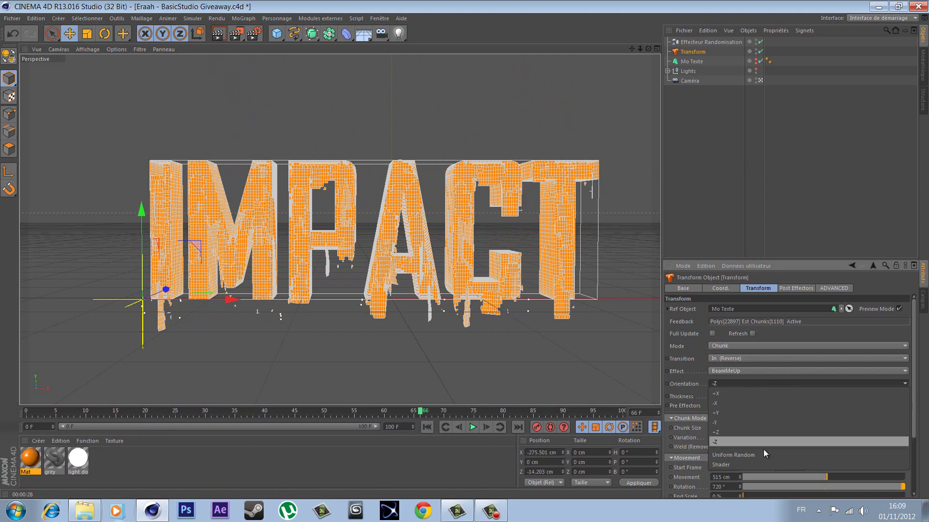
left_click(818, 376)
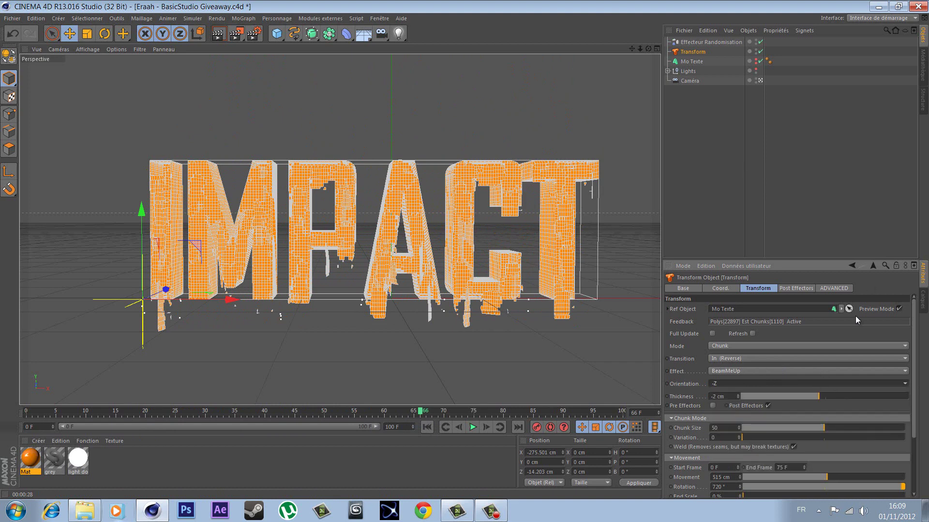
left_click(898, 309)
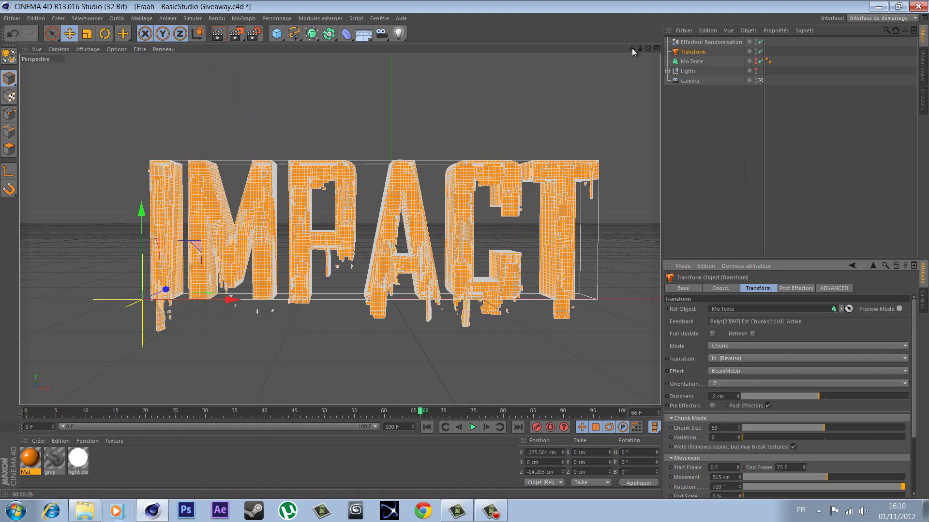
left_click_drag(631, 49, 460, 250)
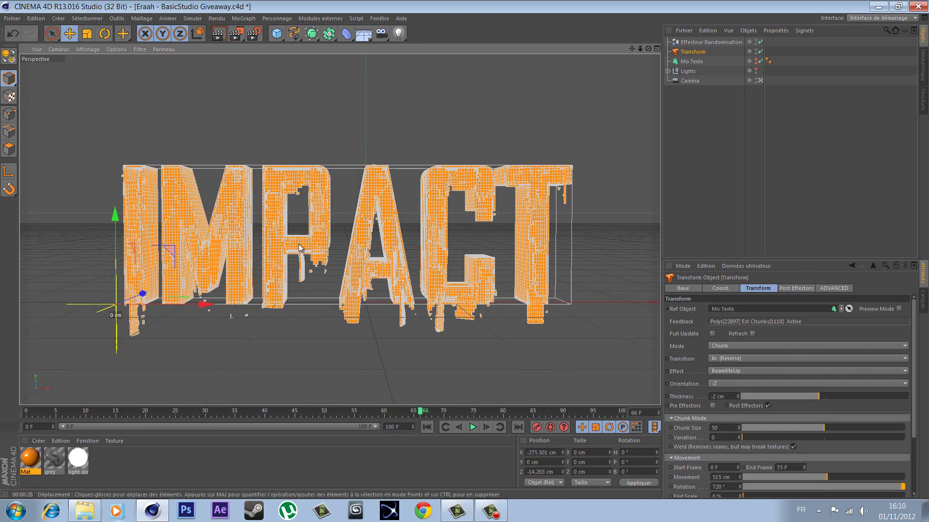
- Apply the HDV/HDTV 720 29.97 output preset in Render Settings
left_click(252, 36)
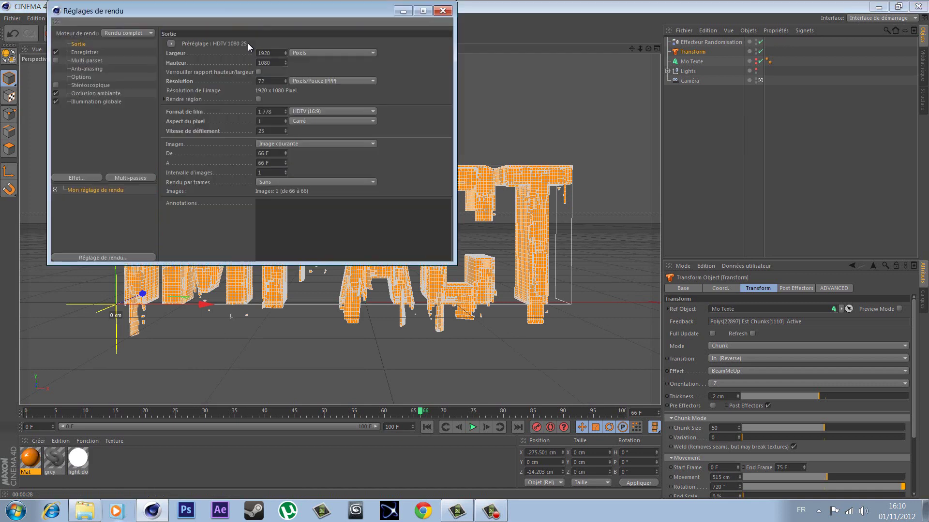
left_click(171, 44)
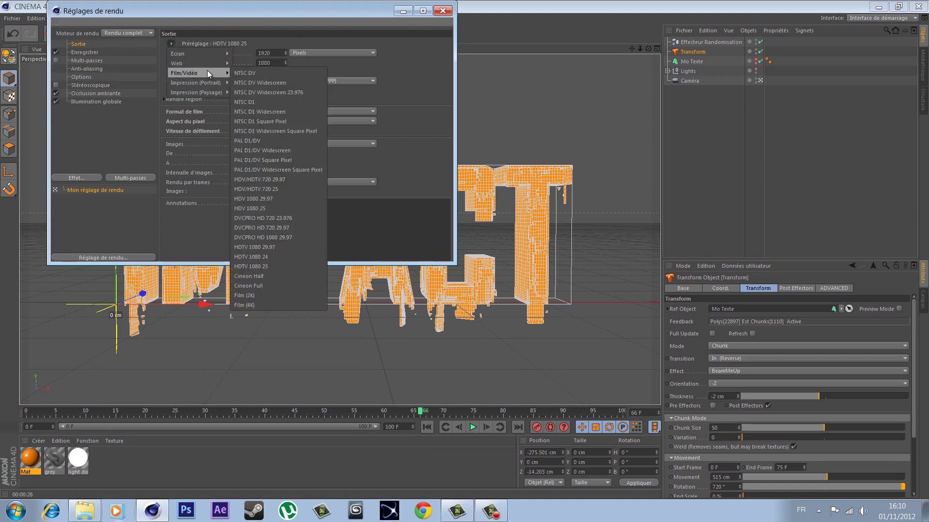
mouse_move(190, 73)
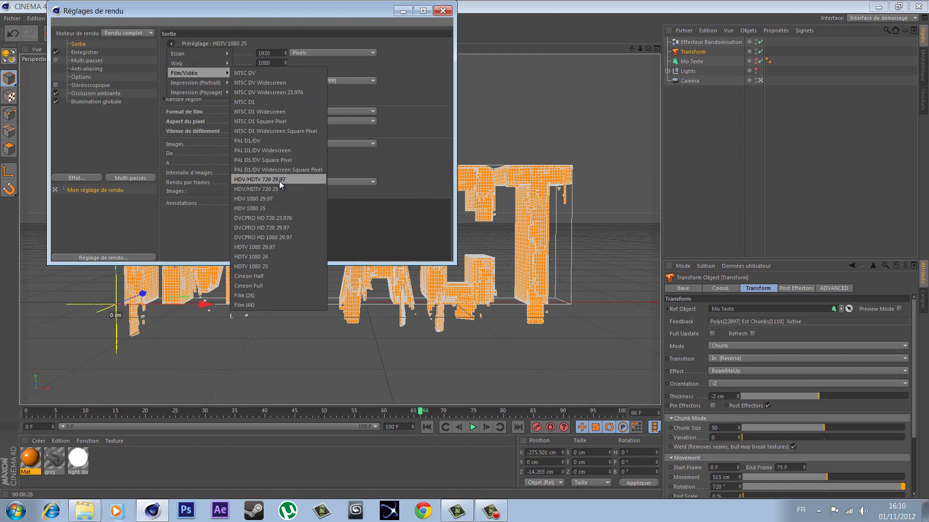
left_click(297, 180)
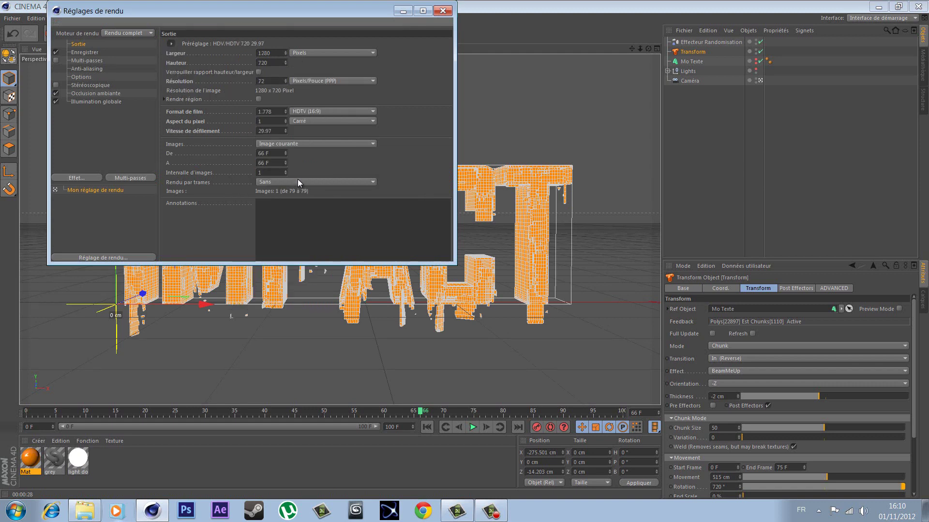
left_click_drag(271, 18, 390, 53)
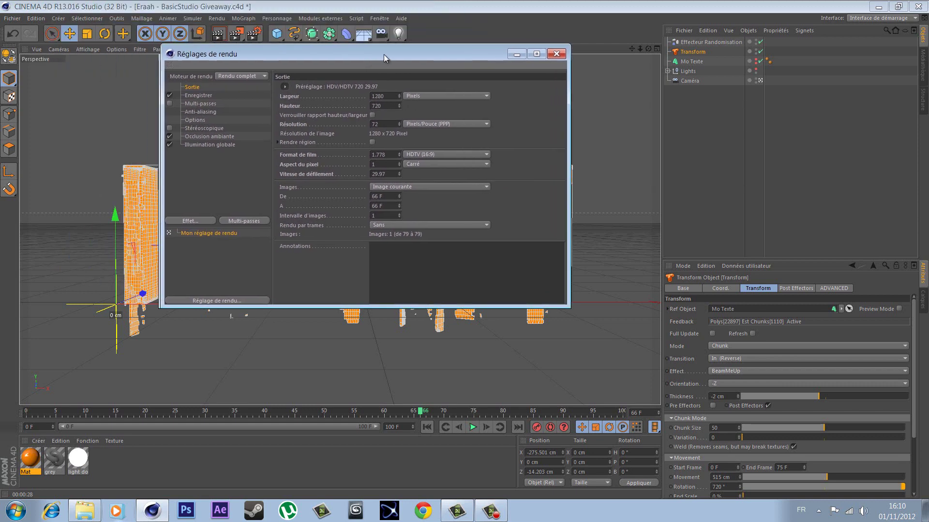
- Confirm the resolution stays 1280 x 720 and bring up the Save page
left_click(291, 77)
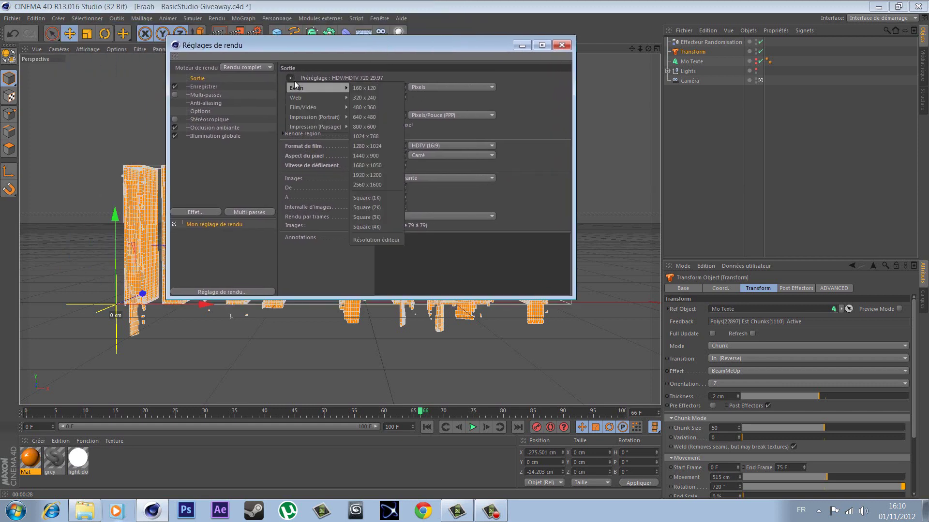
left_click(404, 48)
mouse_move(396, 44)
left_mouse_down()
mouse_move(298, 41)
mouse_move(316, 45)
left_mouse_up()
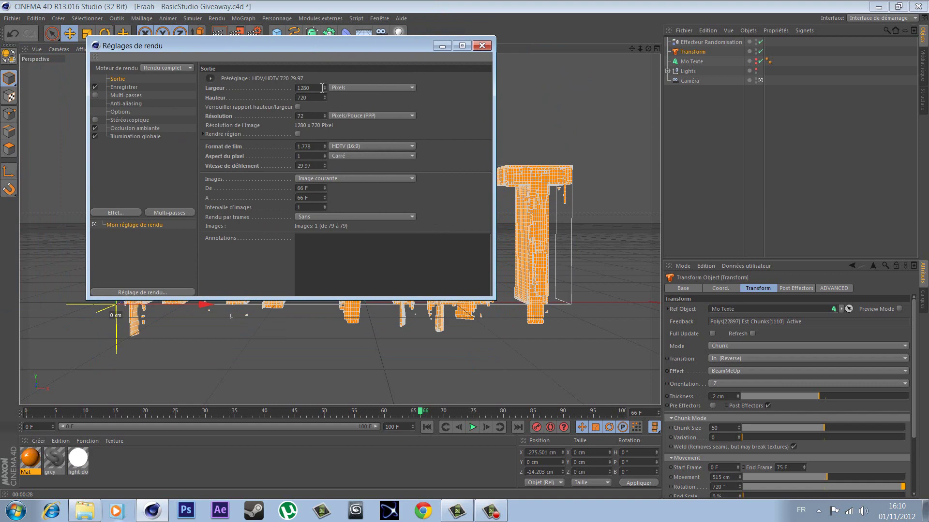
left_click(210, 79)
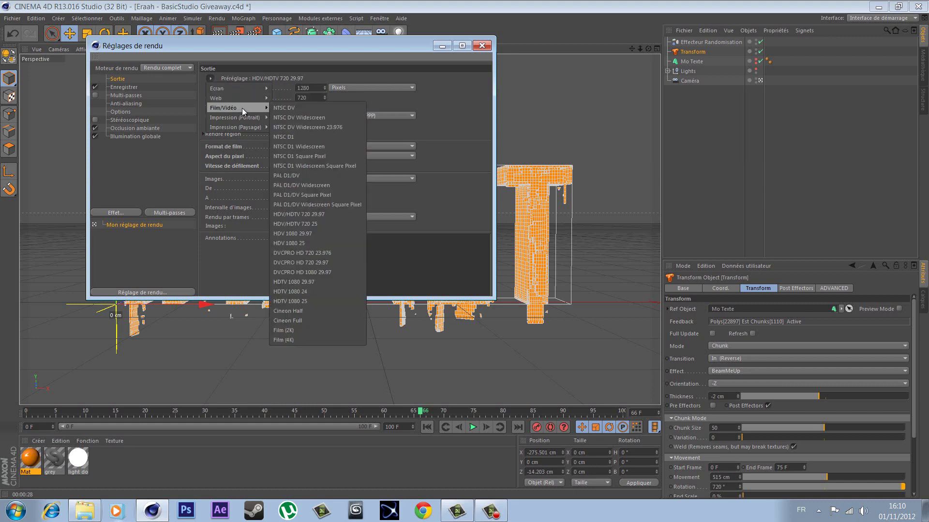
mouse_move(223, 107)
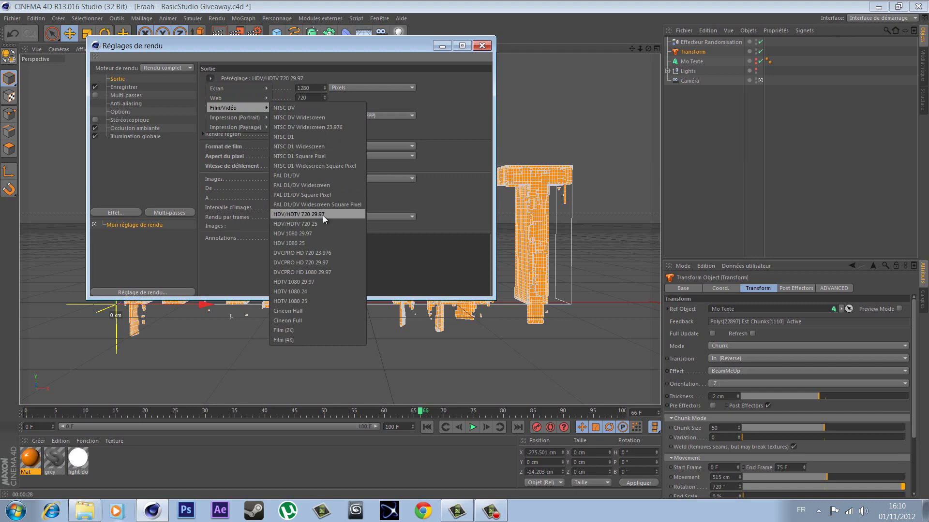
left_click(326, 106)
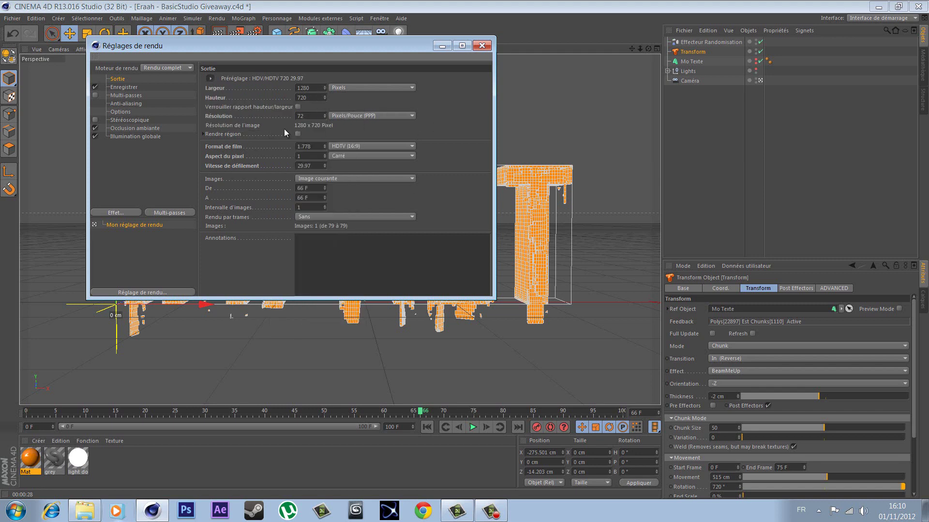
left_click(123, 88)
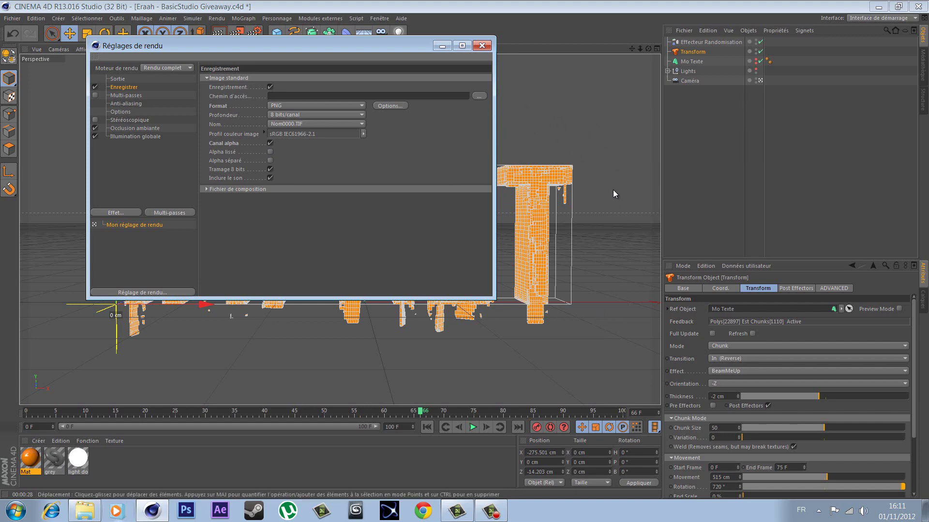
- Cancel the save-path browser, create a New folder on the desktop, and return to the Path field
left_click(474, 94)
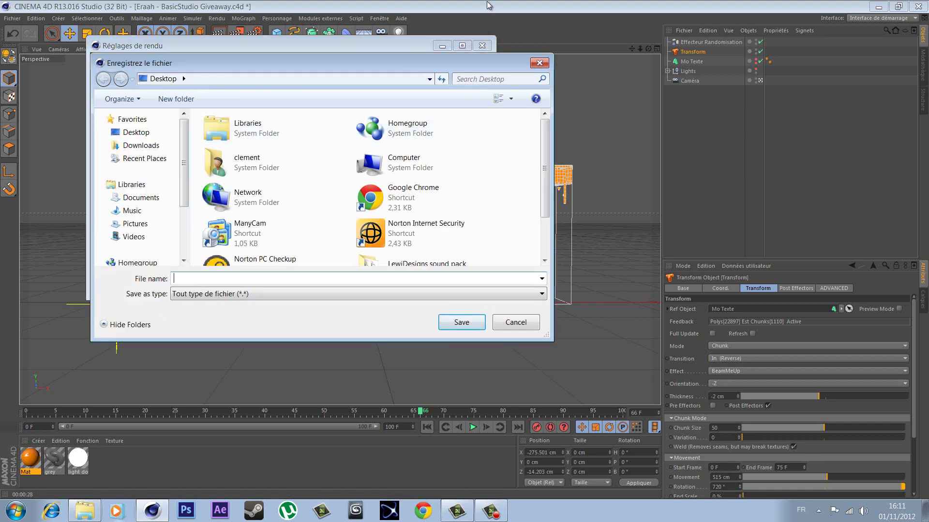
left_click(530, 15)
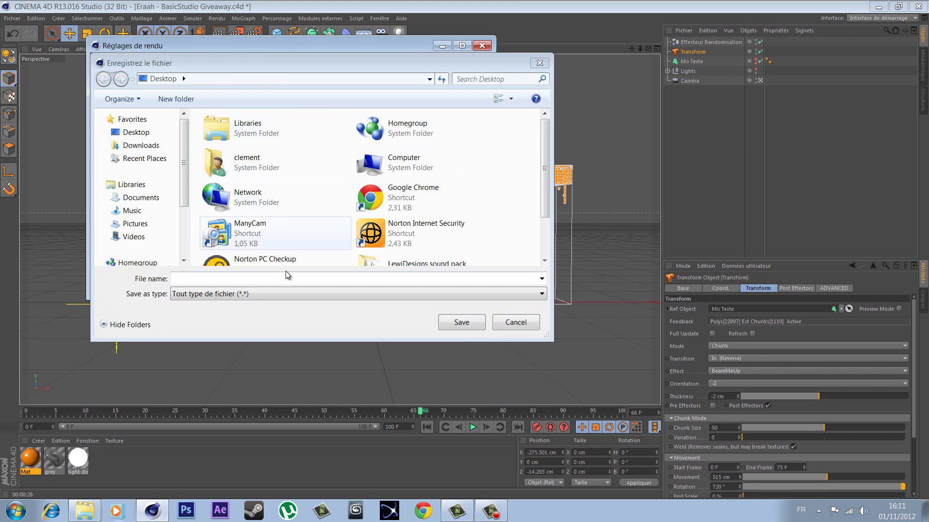
left_click(532, 317)
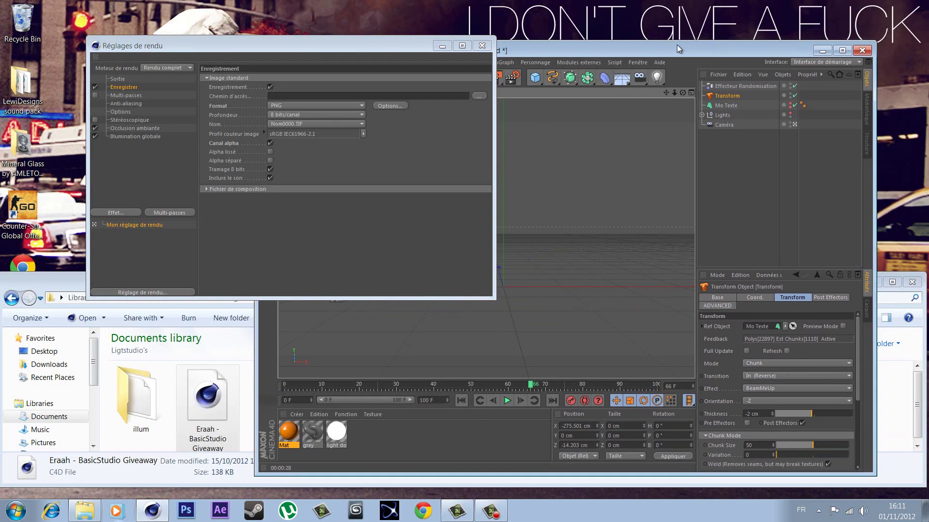
left_click_drag(677, 45, 506, 47)
right_click(720, 82)
mouse_move(746, 171)
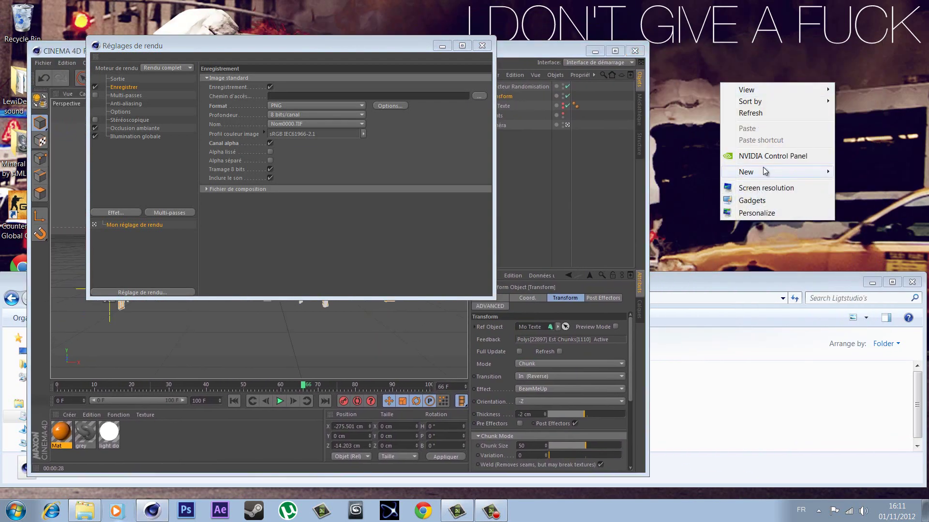
left_click(631, 174)
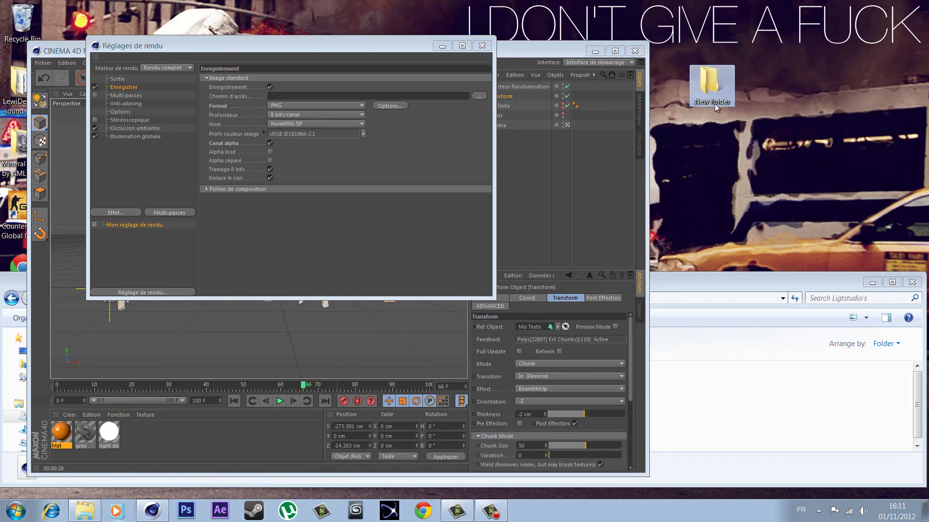
left_click(317, 96)
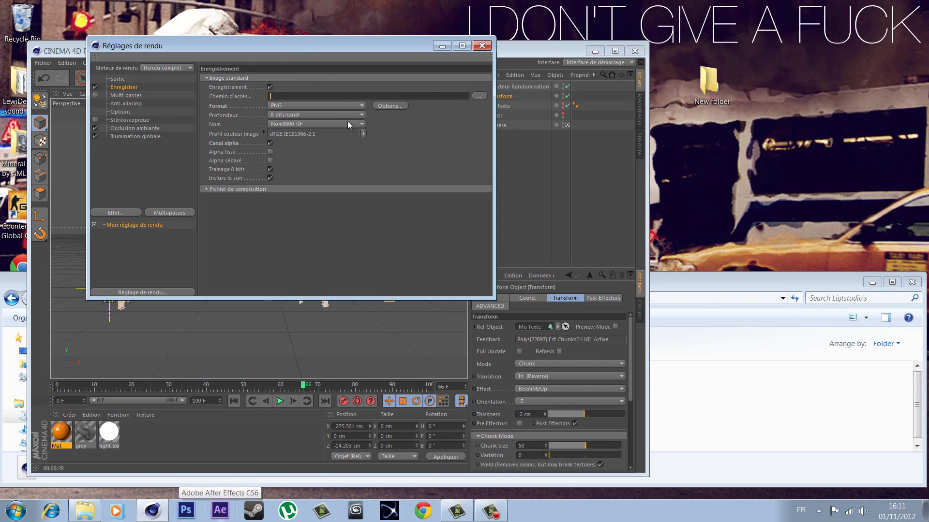
- Review the Multi-Pass, Anti-Aliasing (max 4x4), Options, Stereoscopic and Global Illumination pages, then close Render Settings
left_click(130, 96)
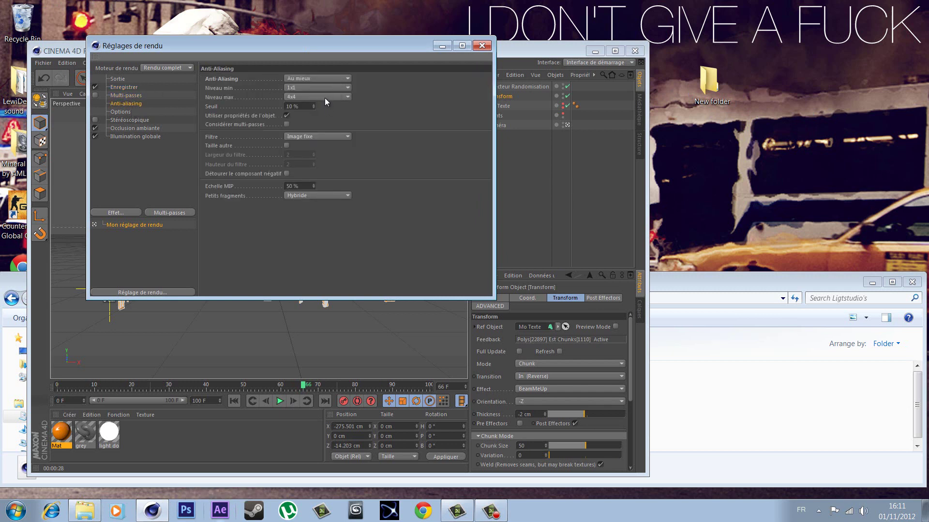
left_click(324, 98)
left_click(324, 117)
left_click(124, 112)
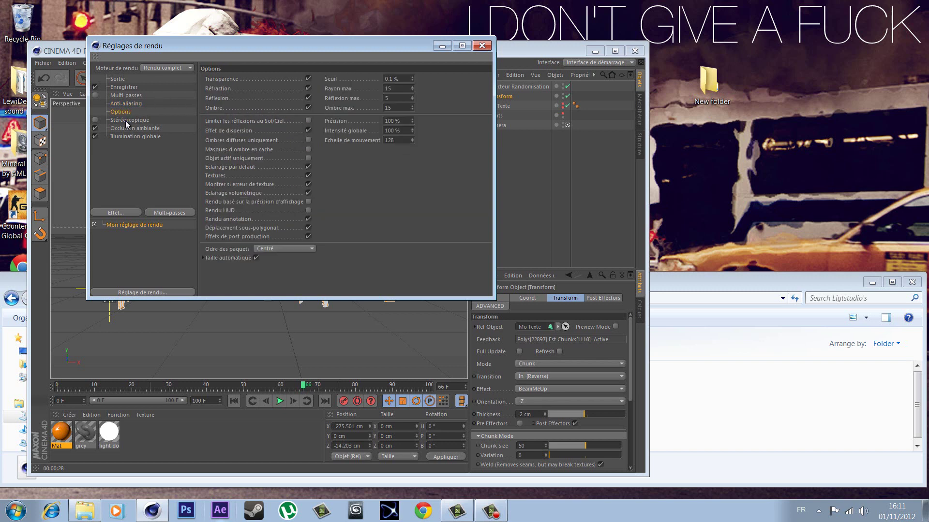
left_click(126, 121)
left_click(123, 128)
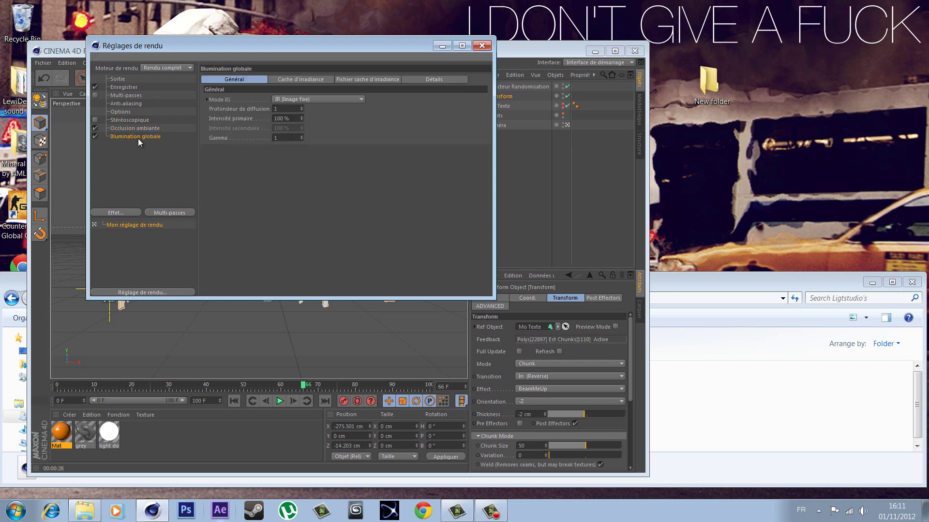
left_click(481, 45)
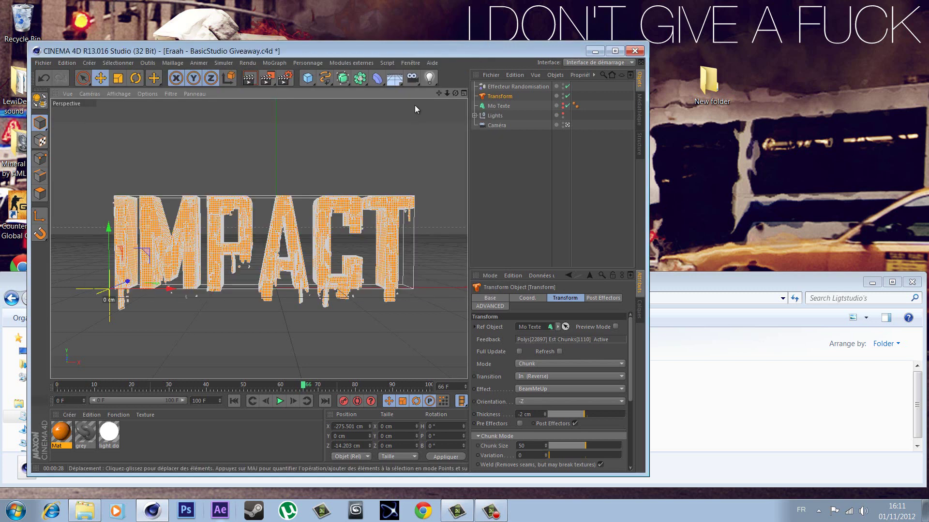
- Drag the Cinema 4D window up by its title bar and maximize it to full screen
left_click_drag(450, 51, 543, 22)
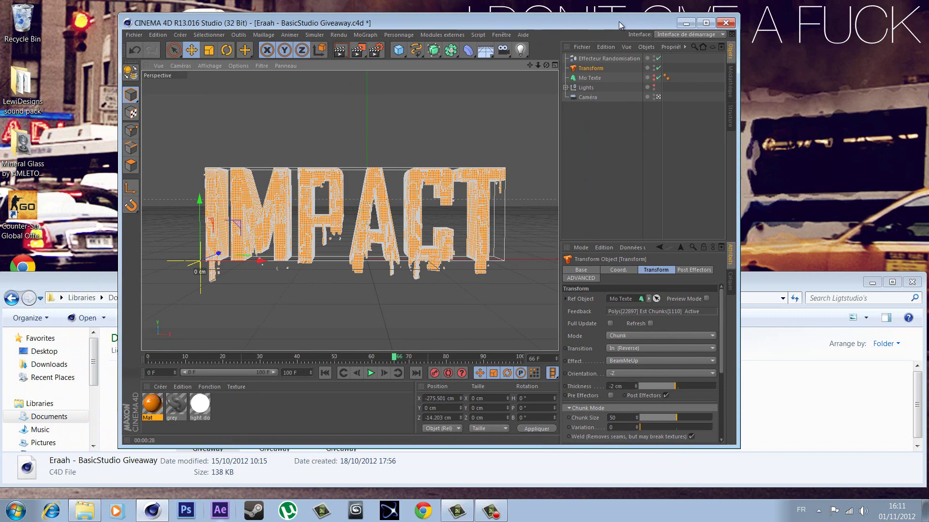
double_click(639, 22)
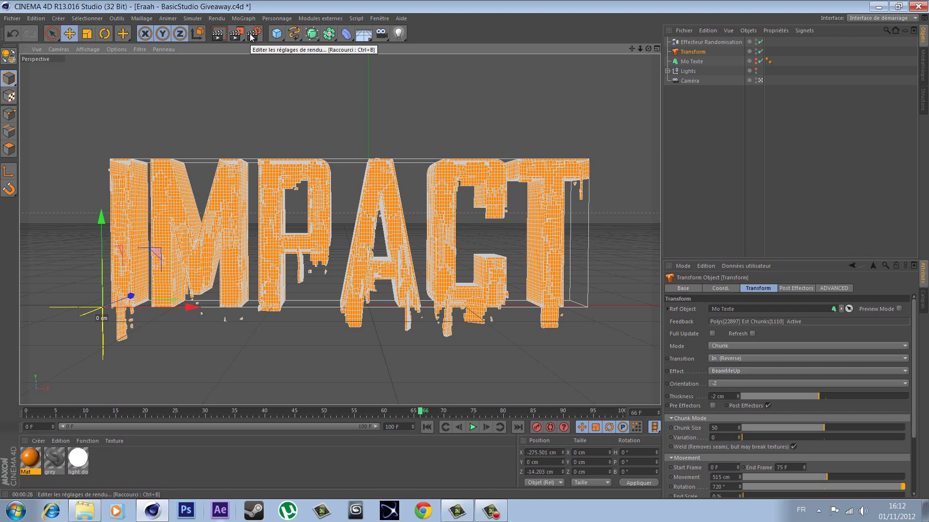
left_click(252, 37)
left_click(118, 87)
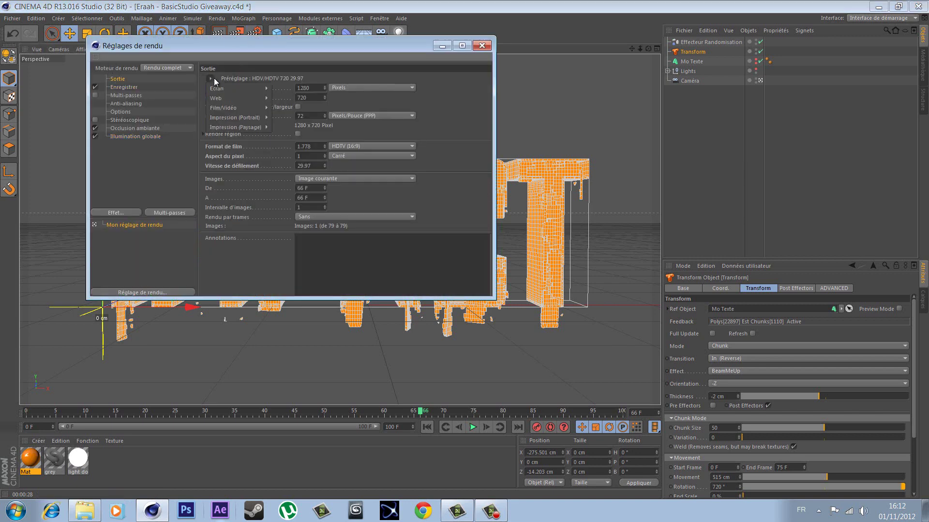
left_click(211, 78)
mouse_move(216, 88)
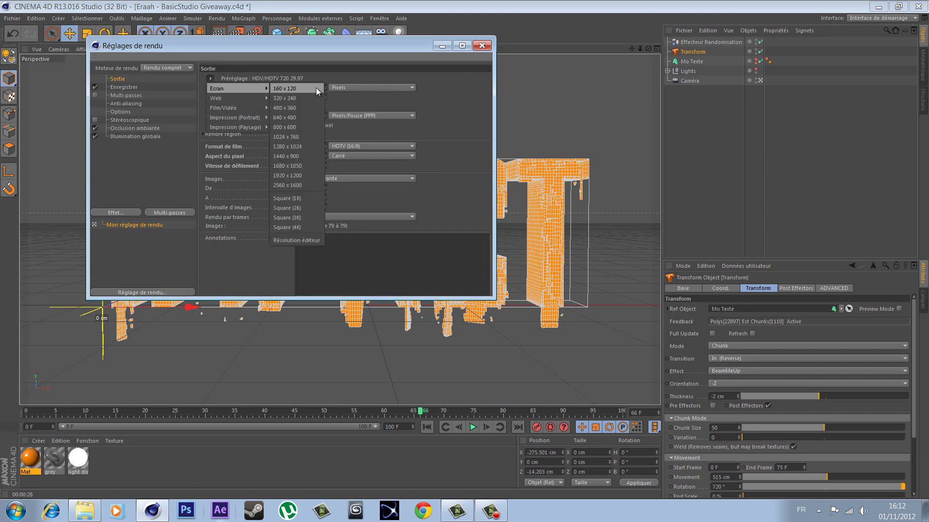
left_click(431, 100)
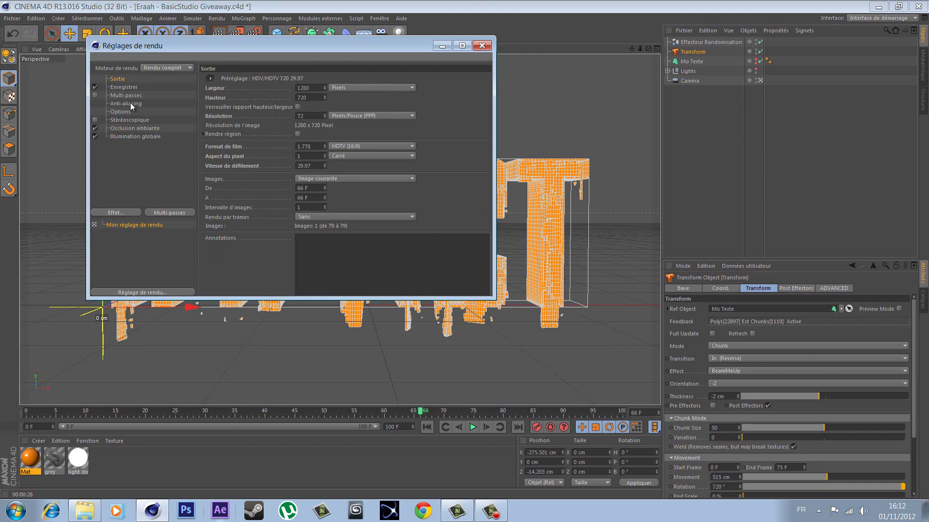
left_click_drag(306, 47, 411, 100)
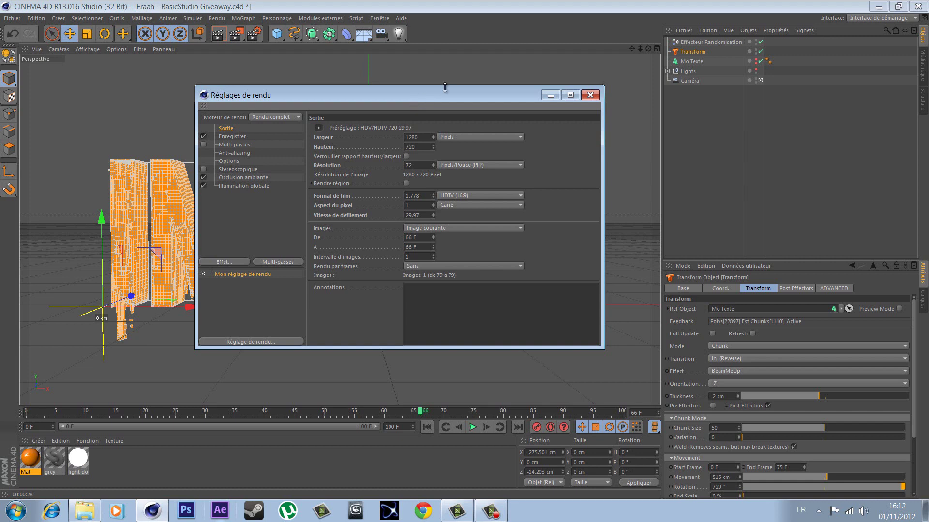
left_click_drag(445, 87, 401, 77)
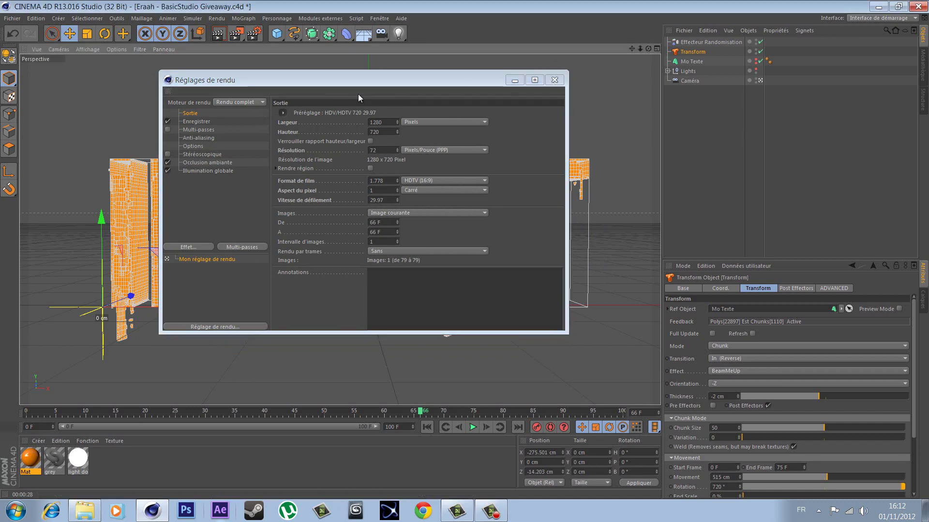
key("ctrl+b")
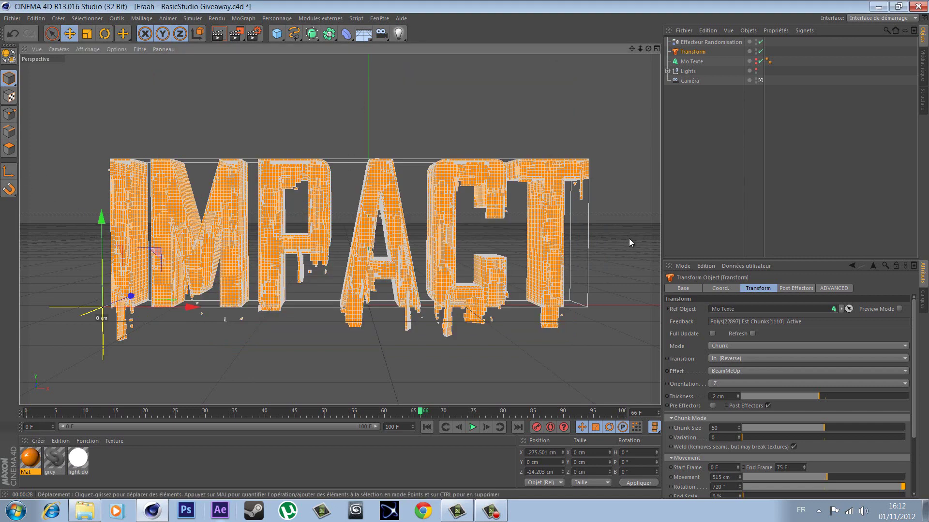
left_click(235, 33)
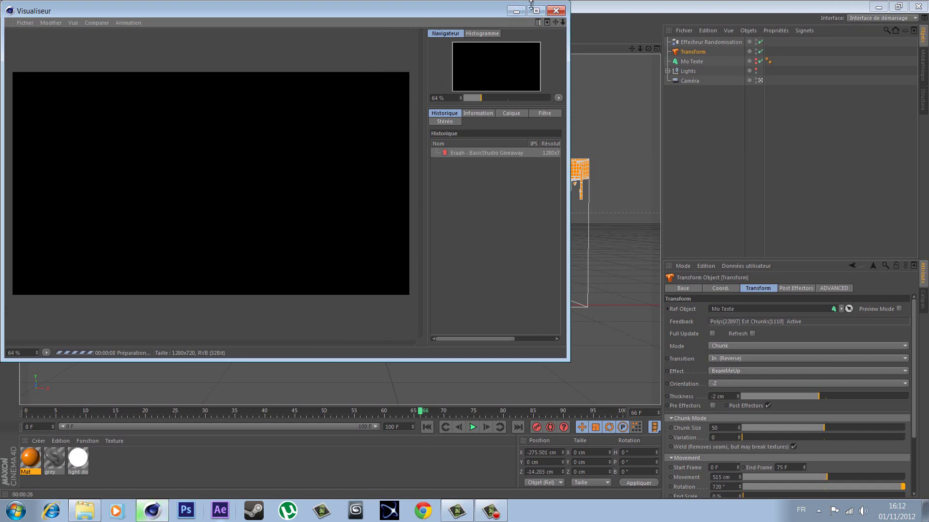
left_click(555, 10)
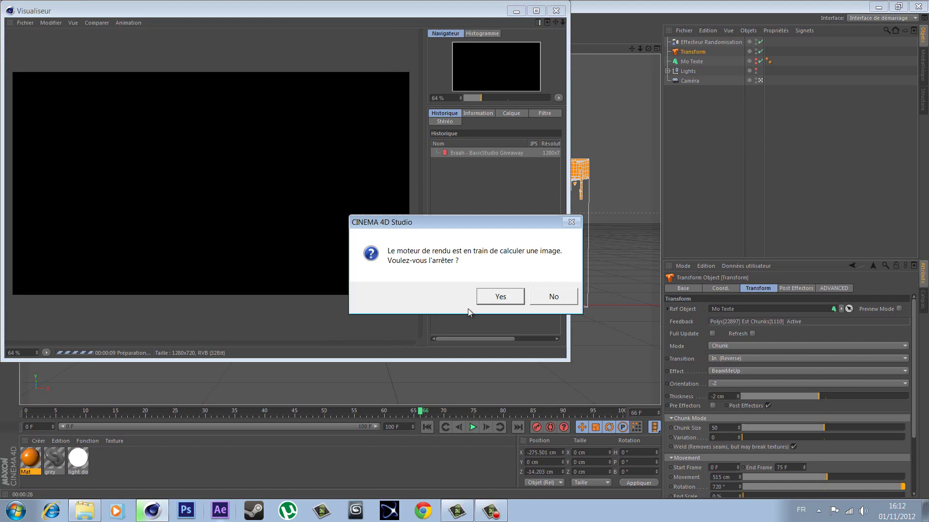
left_click(505, 297)
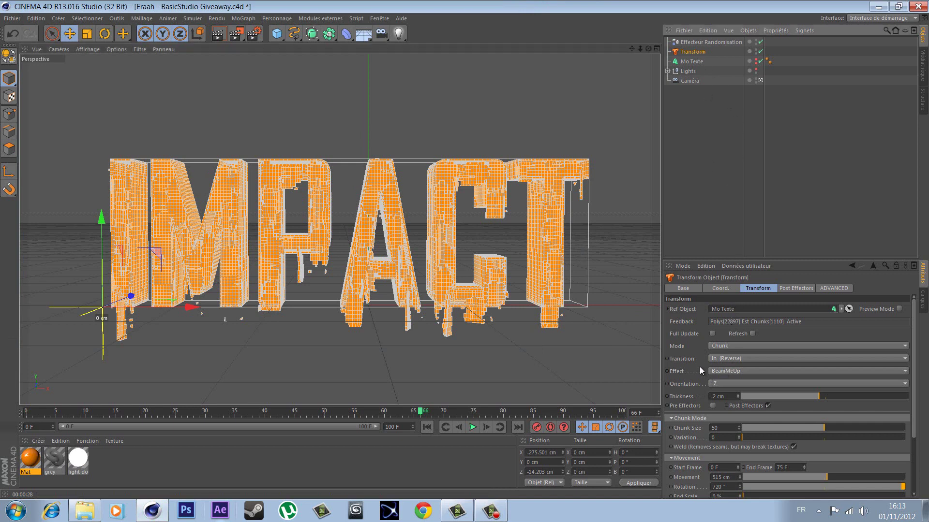
- Switch the Transform effect to Collapse with preview mode on, and scrub to preview the shatter
left_click(717, 374)
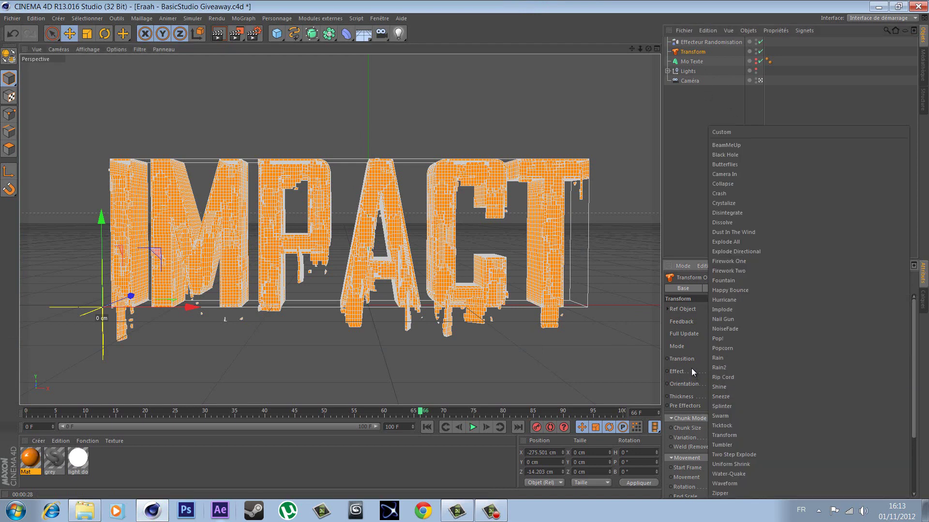
left_click(720, 374)
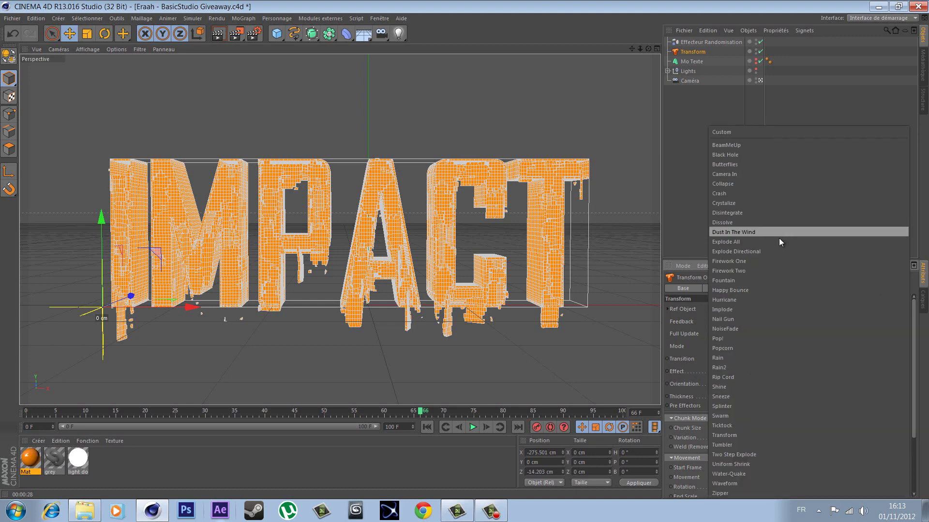
left_click(738, 183)
left_click(899, 309)
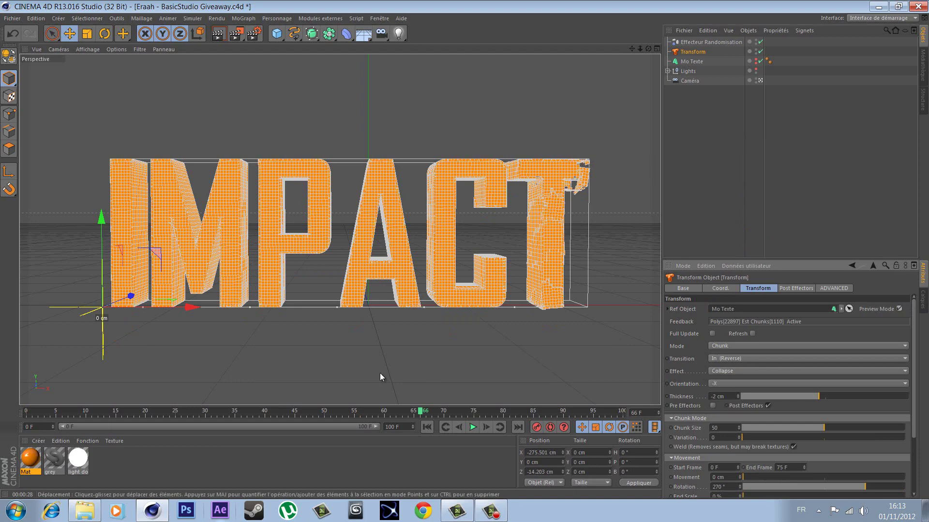
left_click_drag(426, 412, 45, 435)
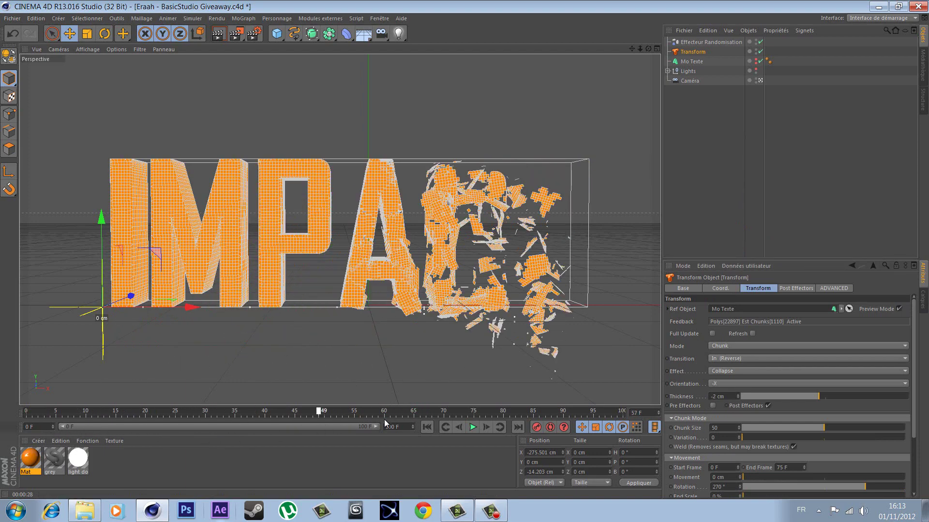
mouse_move(253, 428)
left_mouse_down()
mouse_move(304, 448)
mouse_move(182, 454)
left_mouse_up()
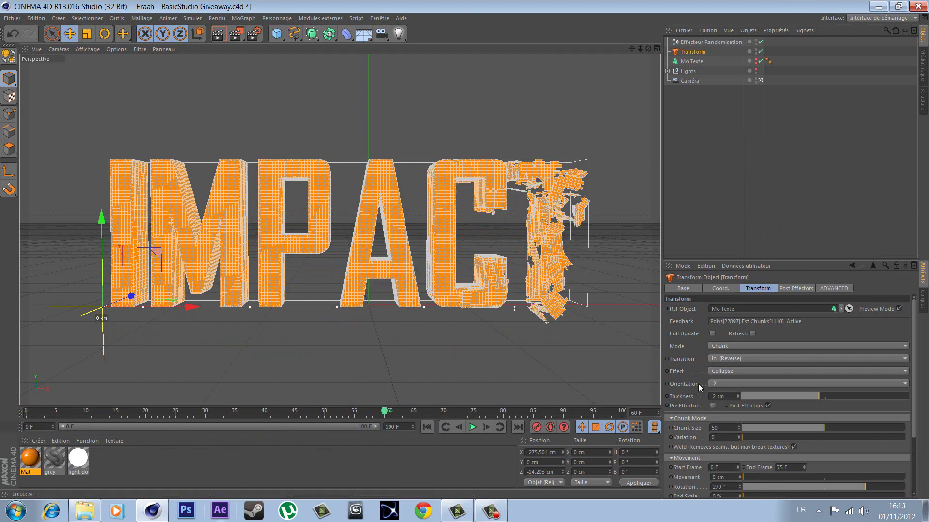
- Try the shatter orientation at +Z, then settle on -Z and replay the animation
left_click(725, 383)
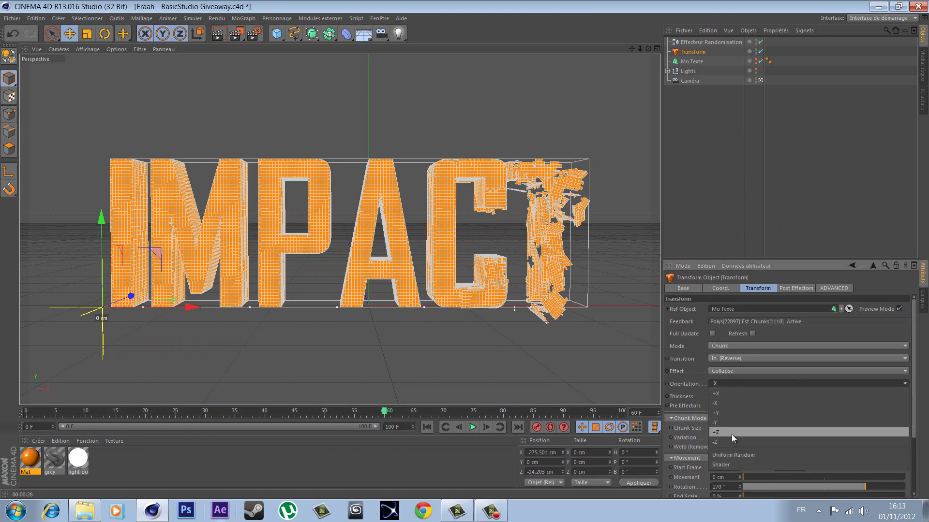
left_click(732, 434)
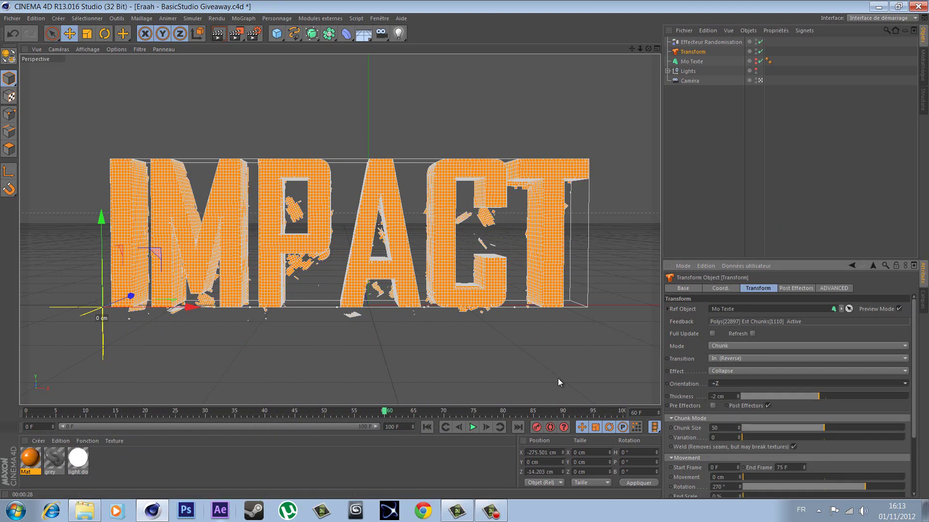
left_click_drag(381, 406, 179, 437)
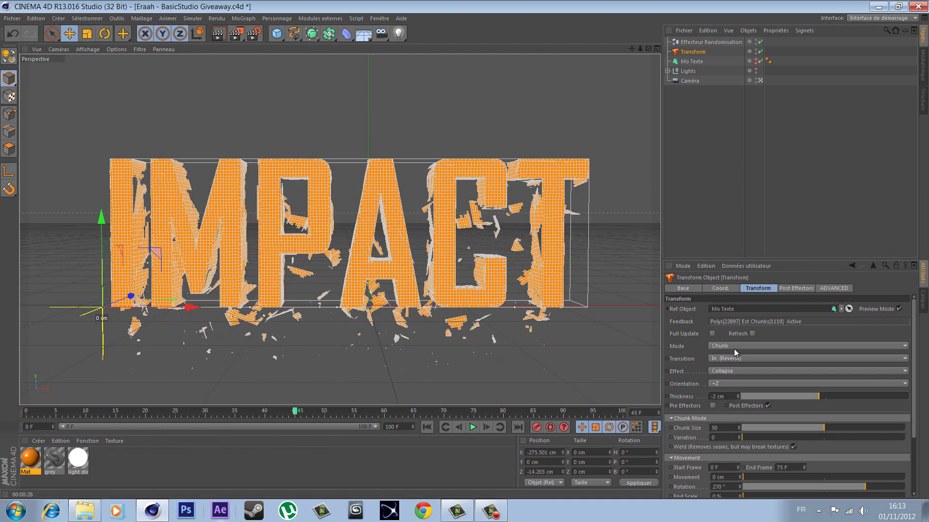
left_click(733, 385)
left_click(733, 439)
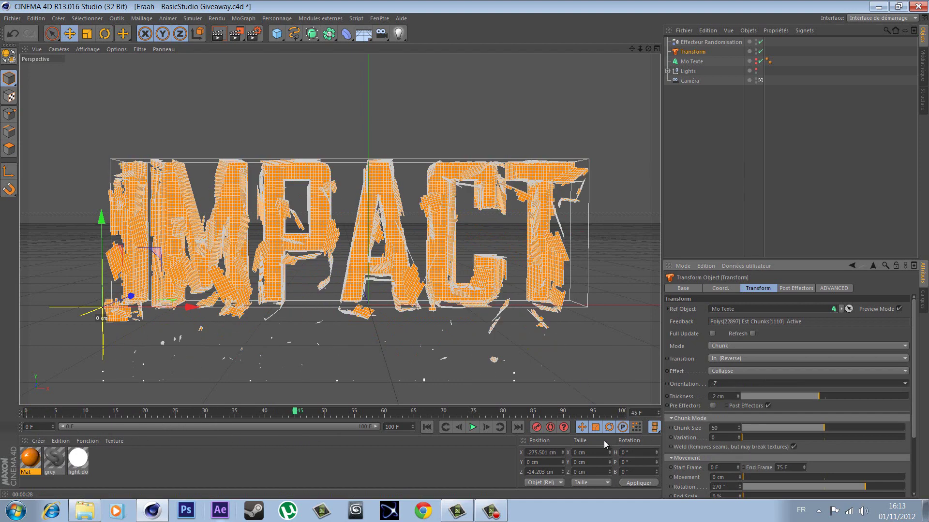
mouse_move(235, 419)
left_mouse_down()
mouse_move(76, 411)
mouse_move(267, 424)
mouse_move(342, 415)
left_mouse_up()
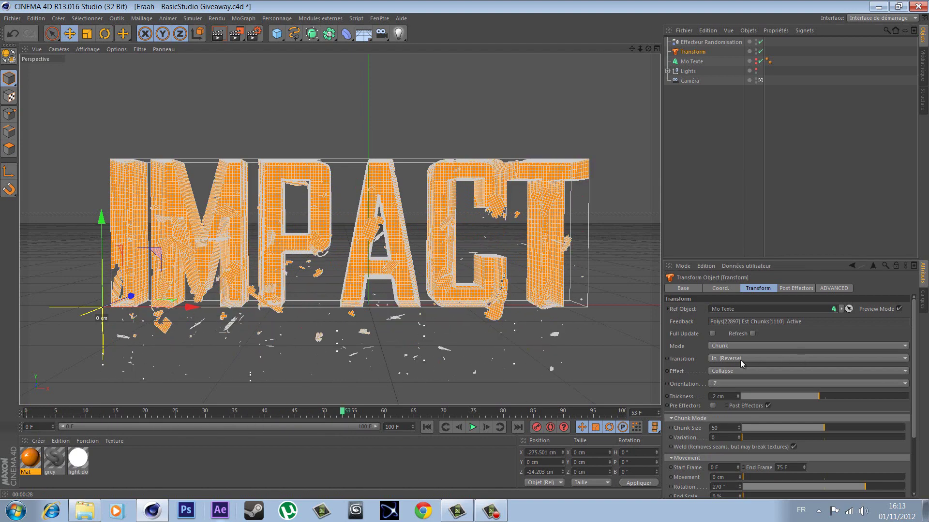
- Set Transition to Out and orientation to +Z, turn off preview mode, and test-render frame 25
left_click(724, 361)
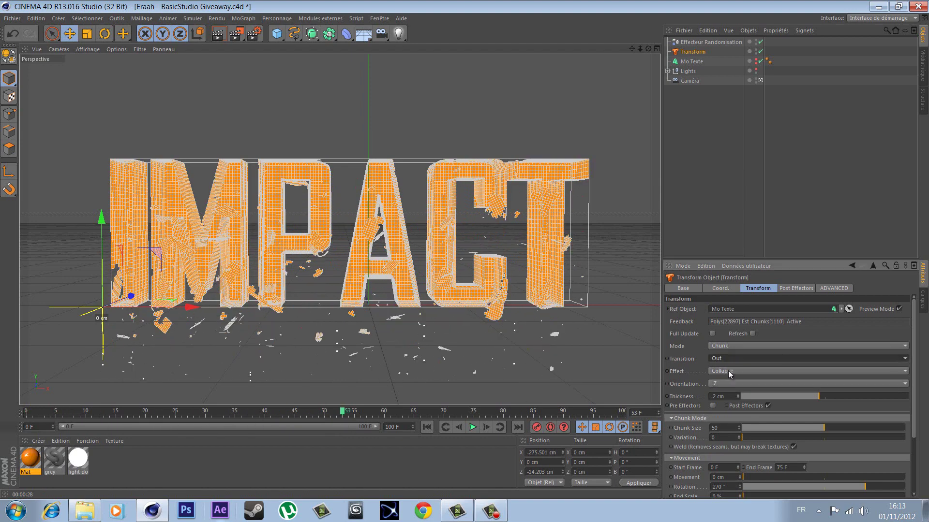
mouse_move(347, 414)
left_mouse_down()
mouse_move(95, 421)
mouse_move(164, 415)
left_mouse_up()
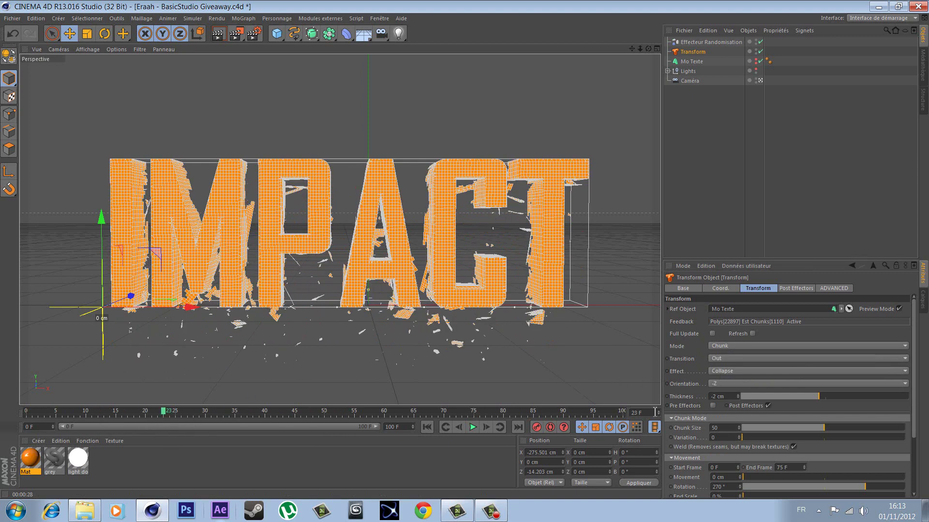
left_click(727, 385)
left_click(726, 432)
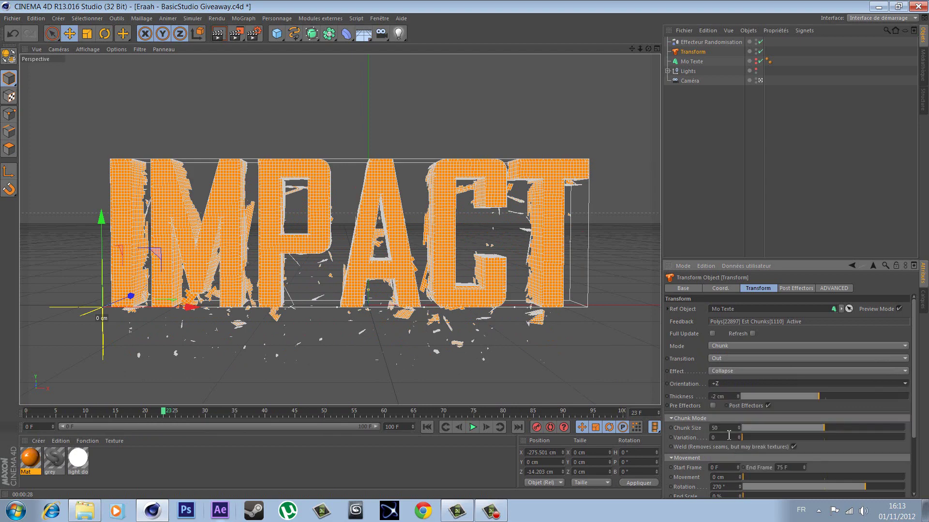
left_click_drag(154, 413, 175, 412)
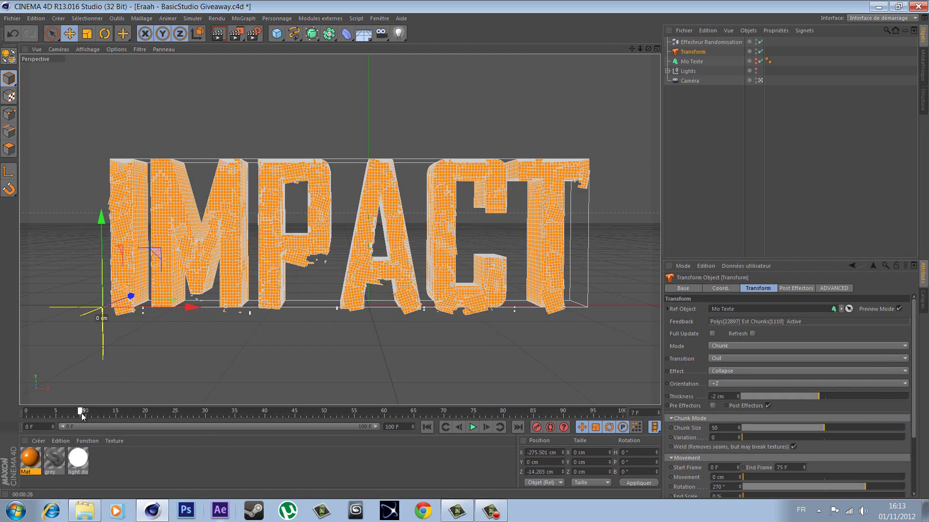
left_click(898, 309)
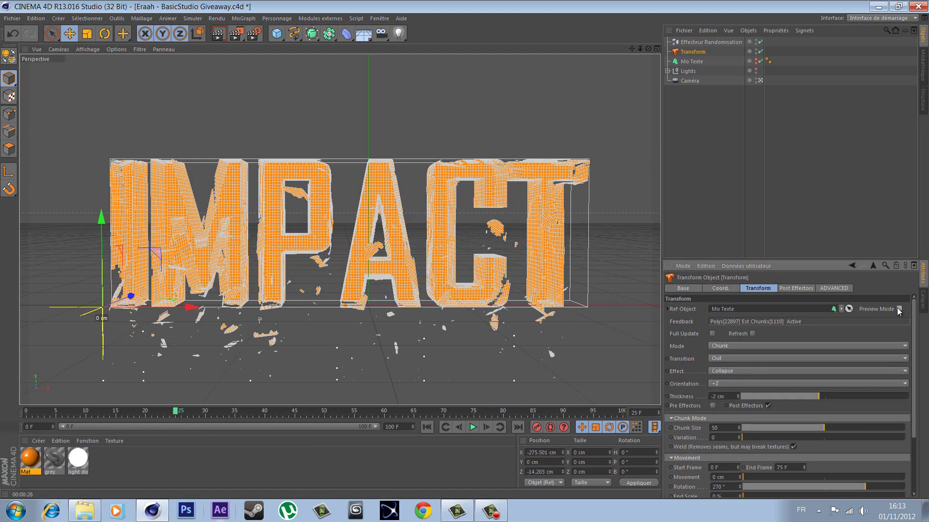
left_click(217, 36)
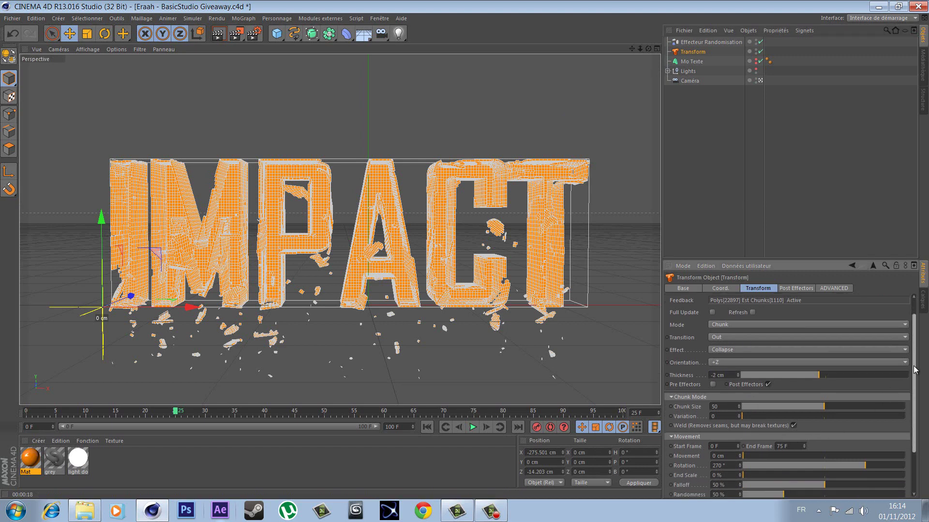
- Raise the chunks' Movement from 108 cm upward and refresh the shatter calculation
scroll(863, 422, "down", 5)
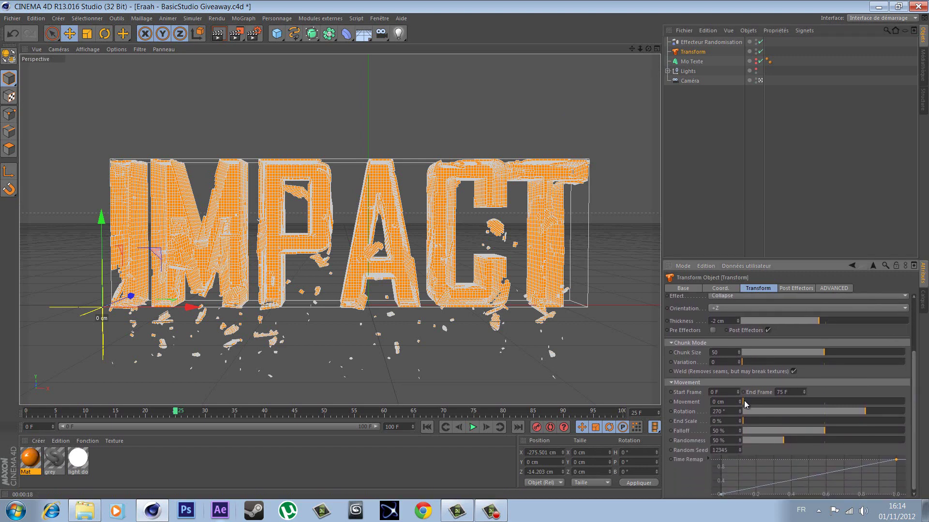
left_click_drag(756, 402, 760, 405)
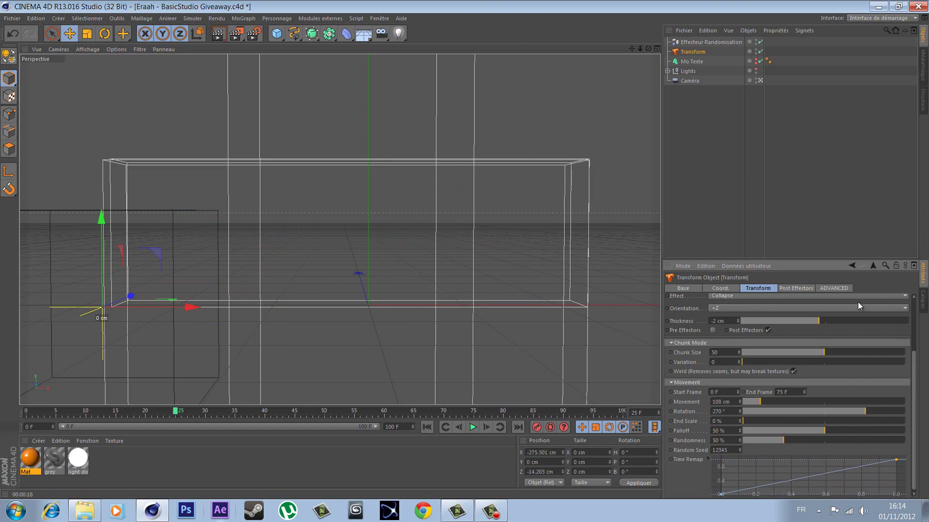
scroll(863, 327, "up", 3)
scroll(898, 313, "up", 2)
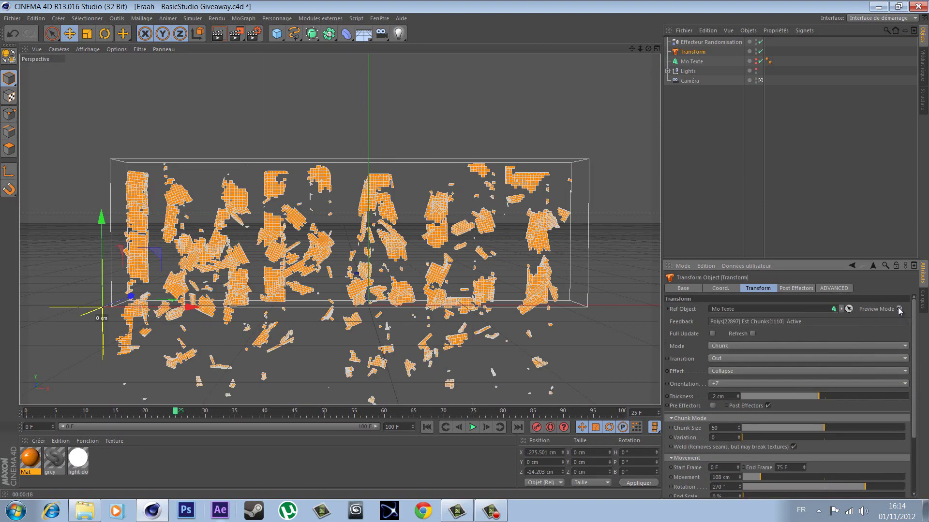
scroll(847, 378, "down", 3)
left_click_drag(775, 420, 802, 422)
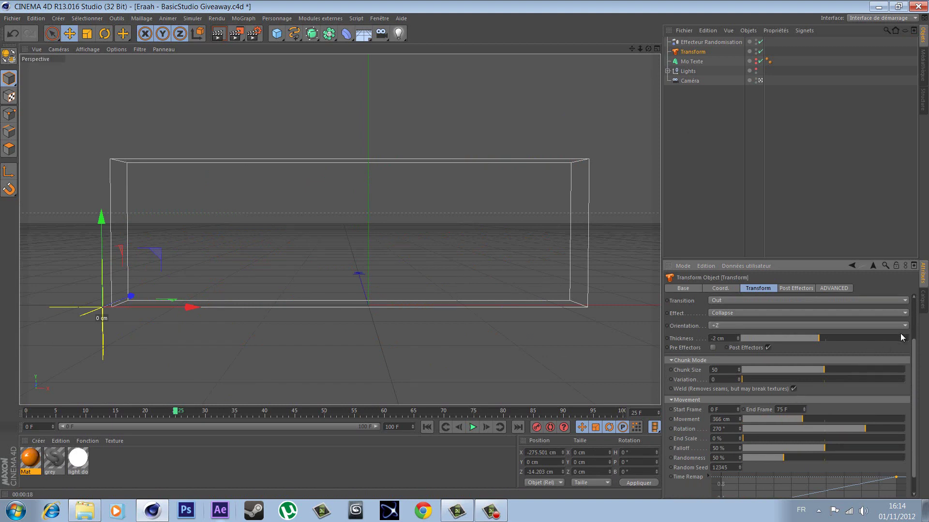
scroll(898, 348, "up", 3)
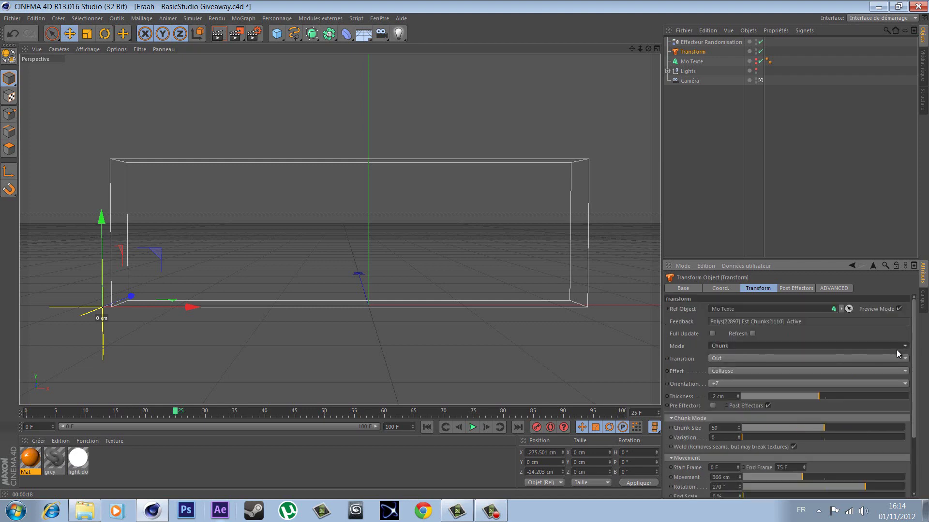
left_click(752, 334)
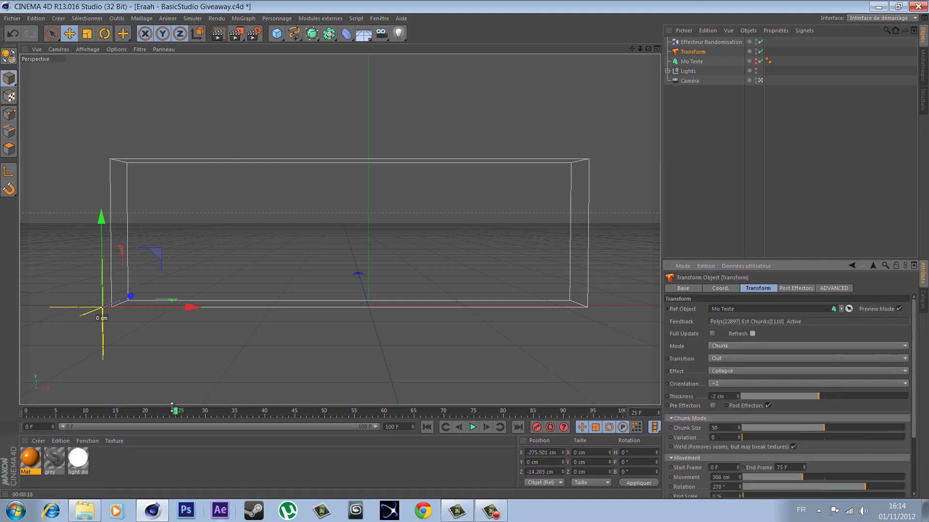
- Adjust the Movement to 280 cm and scrub forward to watch the letters collapse
mouse_move(175, 411)
left_mouse_down()
mouse_move(25, 423)
mouse_move(62, 426)
left_mouse_up()
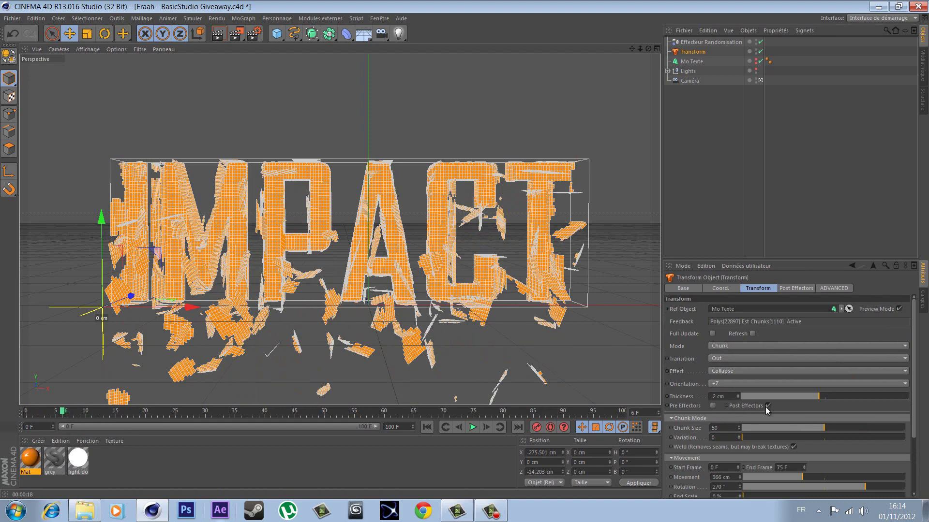
scroll(863, 404, "down", 3)
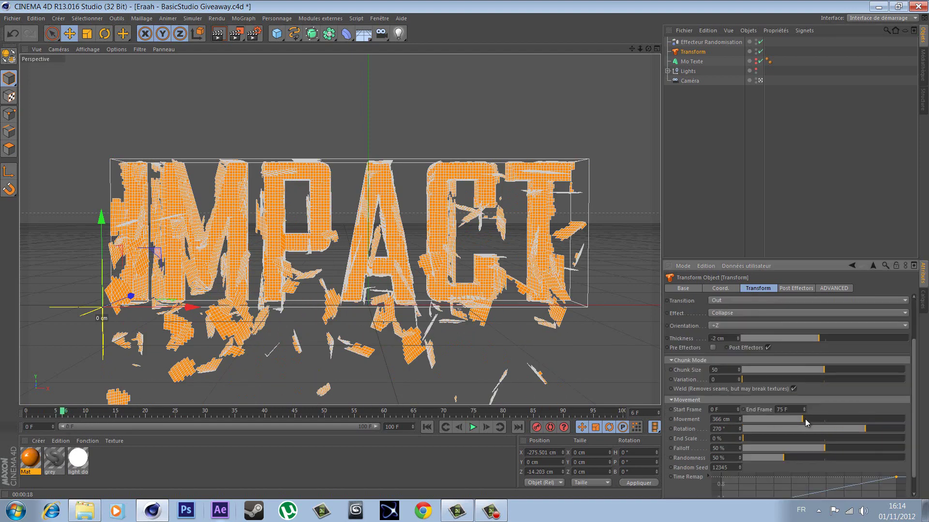
mouse_move(805, 419)
left_mouse_down()
mouse_move(786, 422)
mouse_move(808, 431)
mouse_move(750, 426)
mouse_move(777, 429)
mouse_move(766, 429)
left_mouse_up()
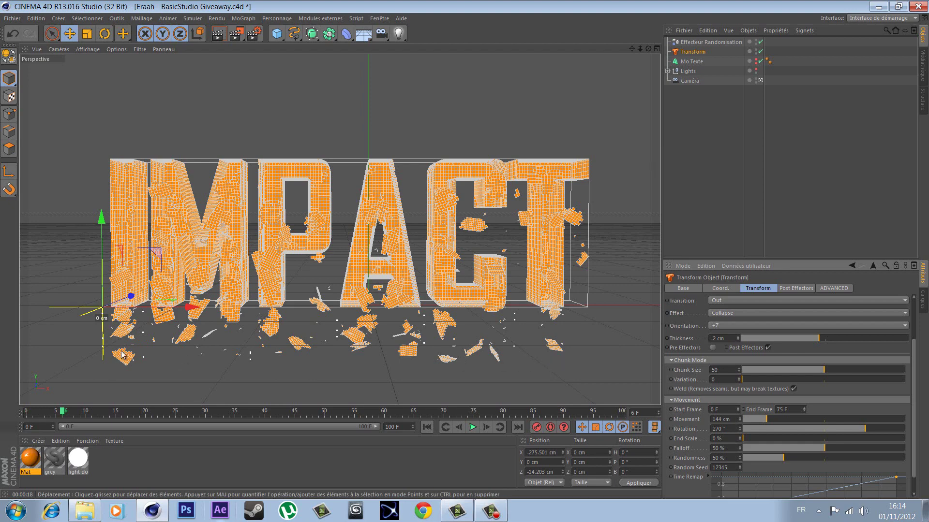
left_click_drag(775, 419, 792, 420)
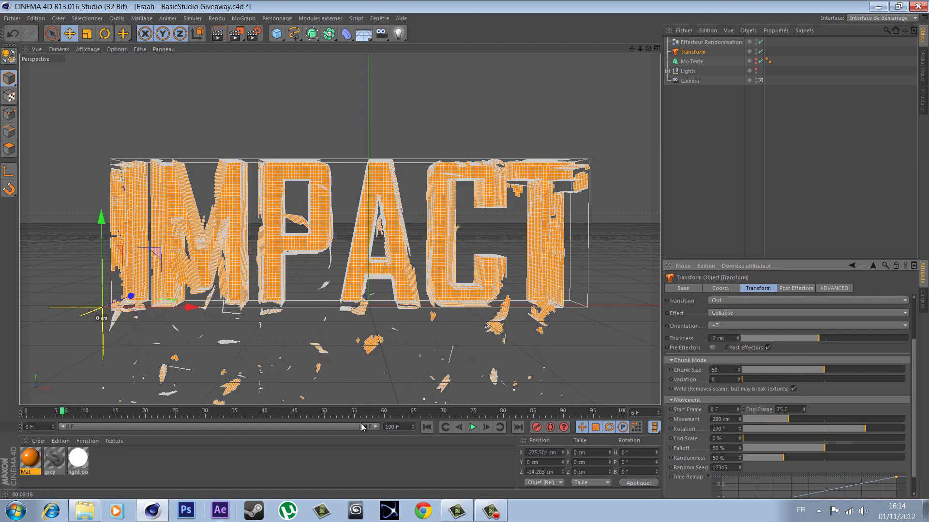
mouse_move(61, 412)
left_mouse_down()
mouse_move(119, 415)
mouse_move(108, 414)
left_mouse_up()
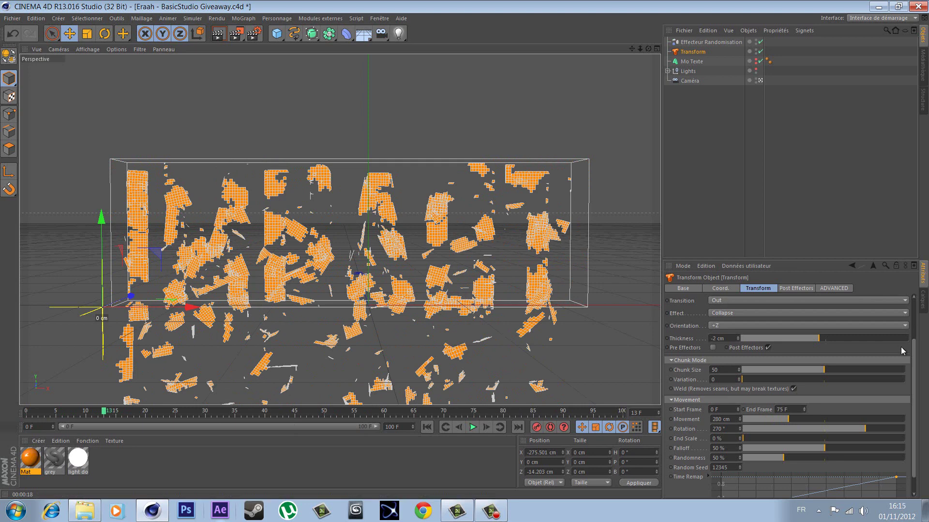
scroll(903, 339, "up", 3)
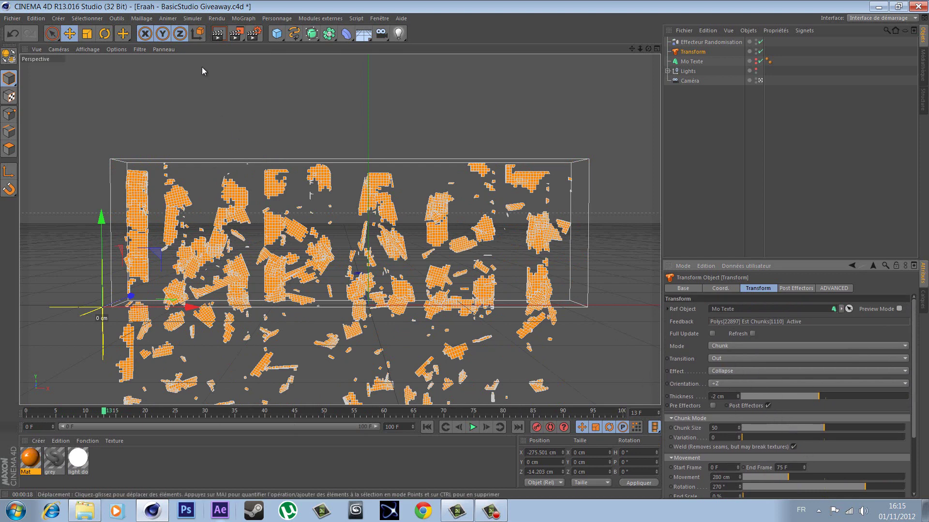
- Check the Save page in Render Settings, then render frame 13 at 1280x720 to the Picture Viewer
left_click(254, 35)
left_click(196, 122)
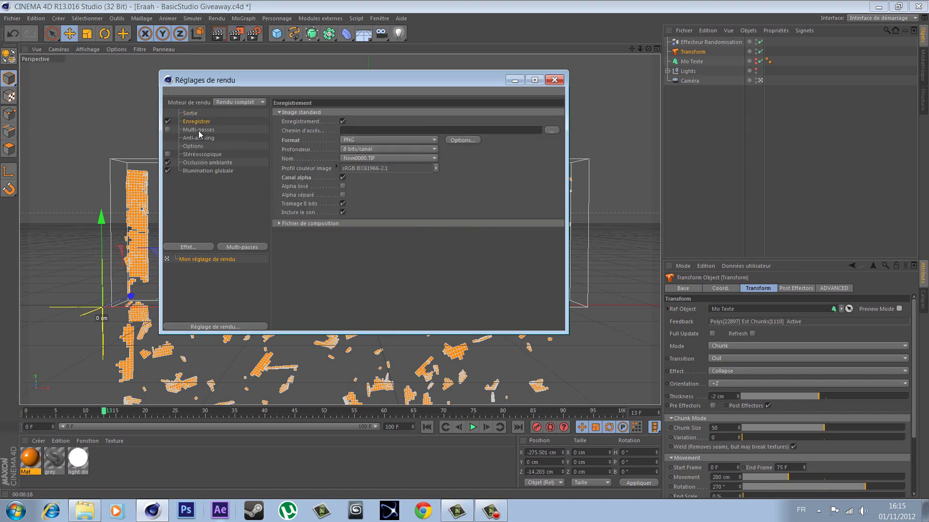
left_click_drag(296, 80, 296, 101)
left_click(199, 149)
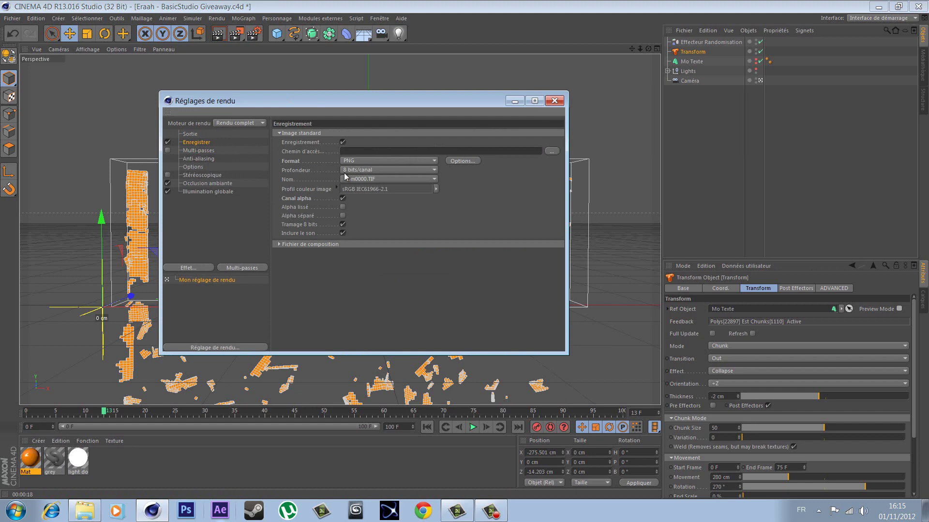
left_click(554, 100)
left_click(235, 35)
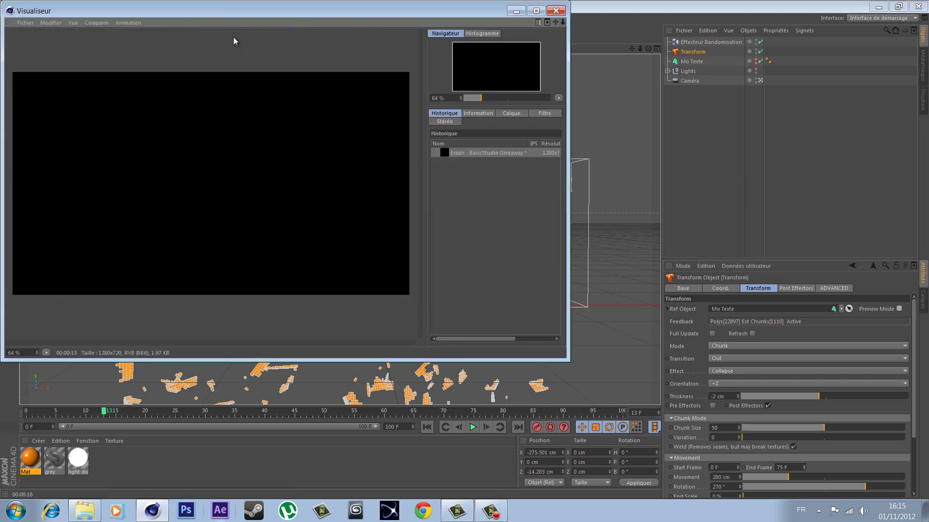
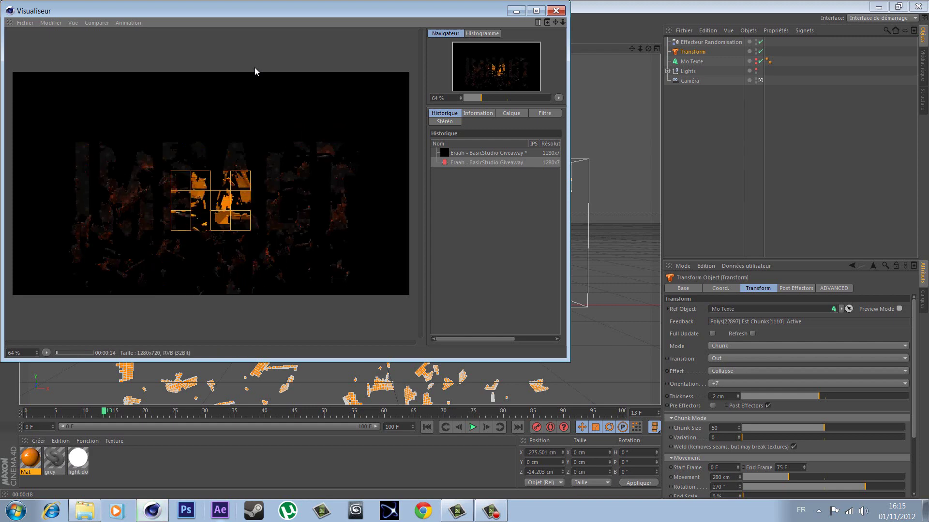
- Close the Cinema 4D Picture Viewer and confirm stopping the running render
left_click(556, 15)
left_click(512, 303)
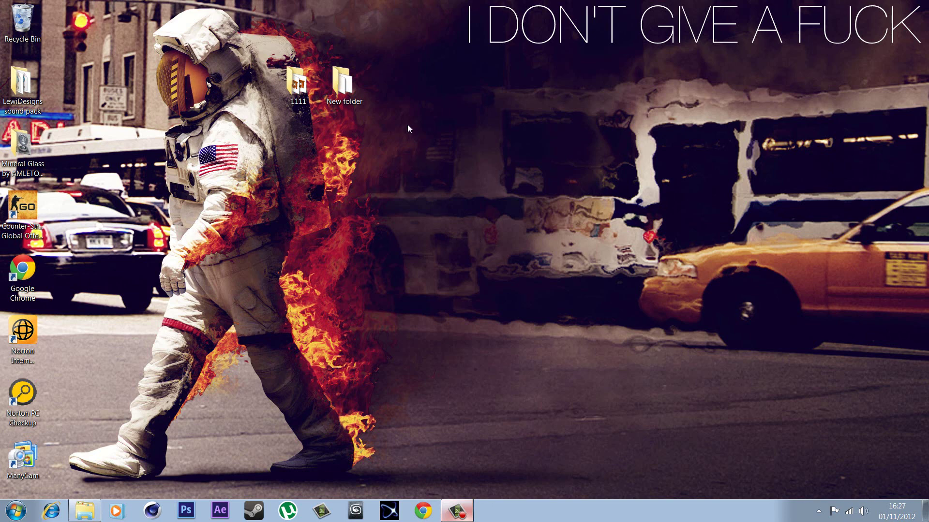
- Browse the 124 rendered uihyu frames in the desktop '1111' folder
left_click(297, 85)
left_click(299, 101)
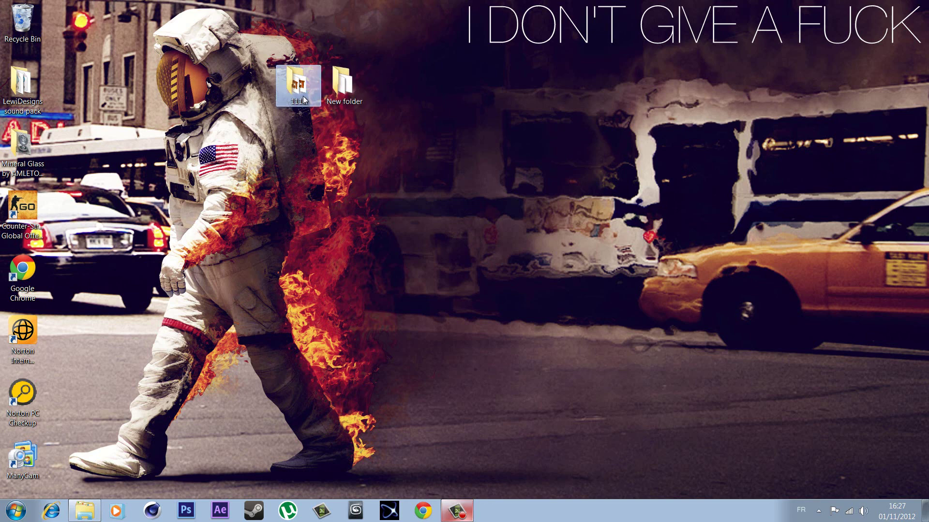
double_click(297, 80)
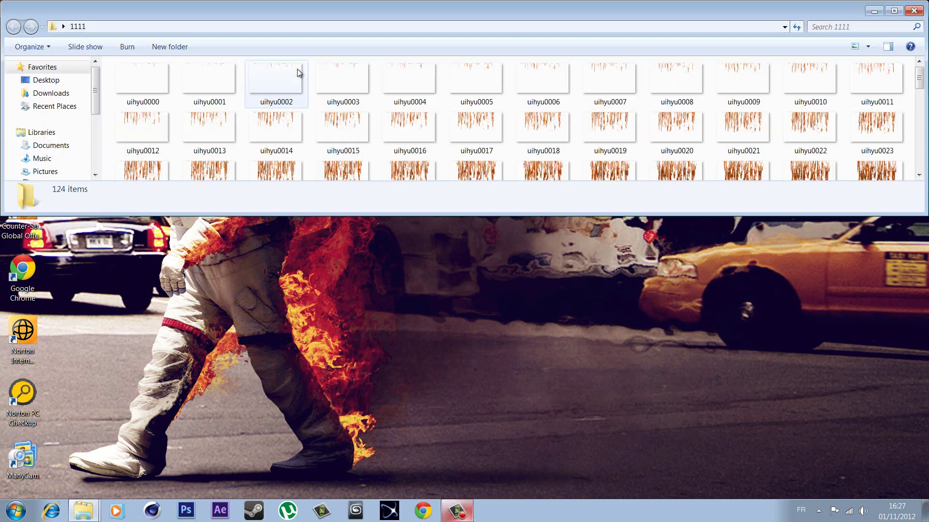
scroll(290, 87, "down", 2)
scroll(314, 116, "down", 1)
scroll(334, 145, "down", 1)
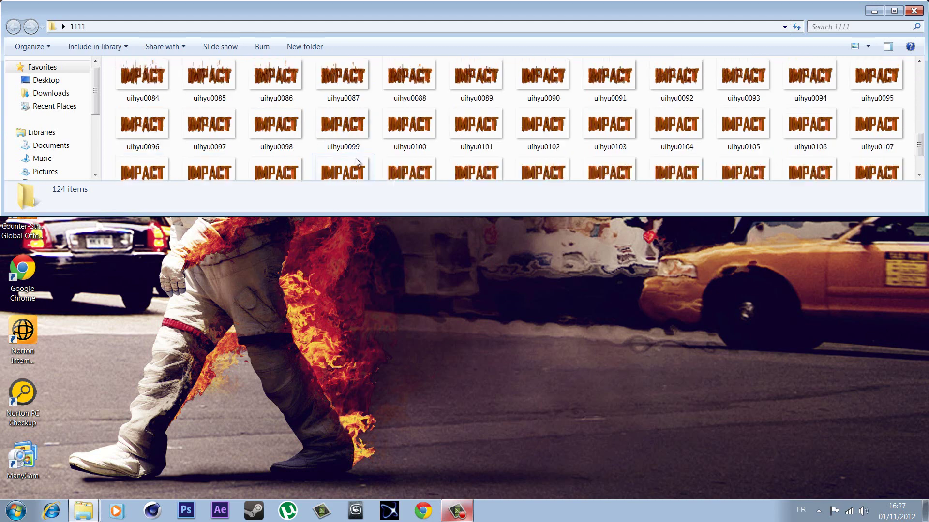
scroll(353, 151, "down", 1)
left_click(913, 10)
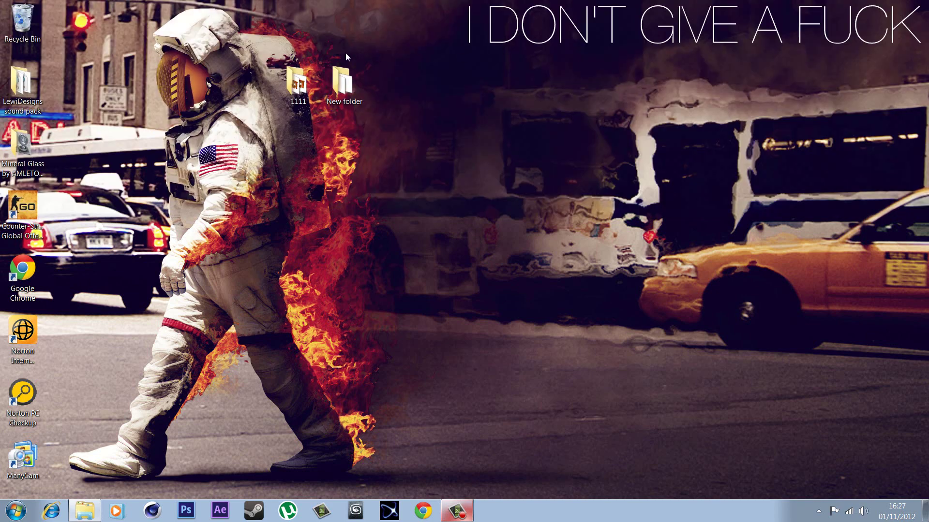
- Check the 76 khi frames in 'New folder', then open 'intro tutoriel transform'
double_click(335, 80)
scroll(435, 99, "down", 4)
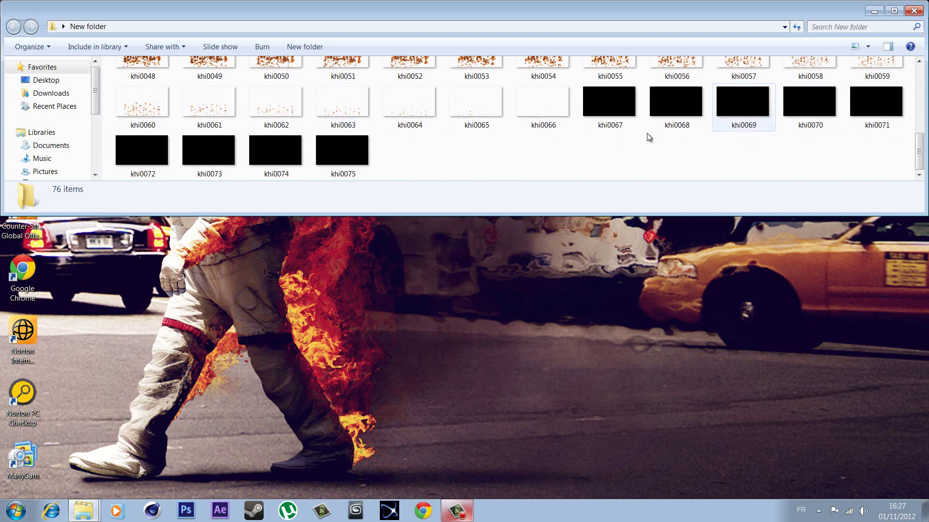
left_click(913, 11)
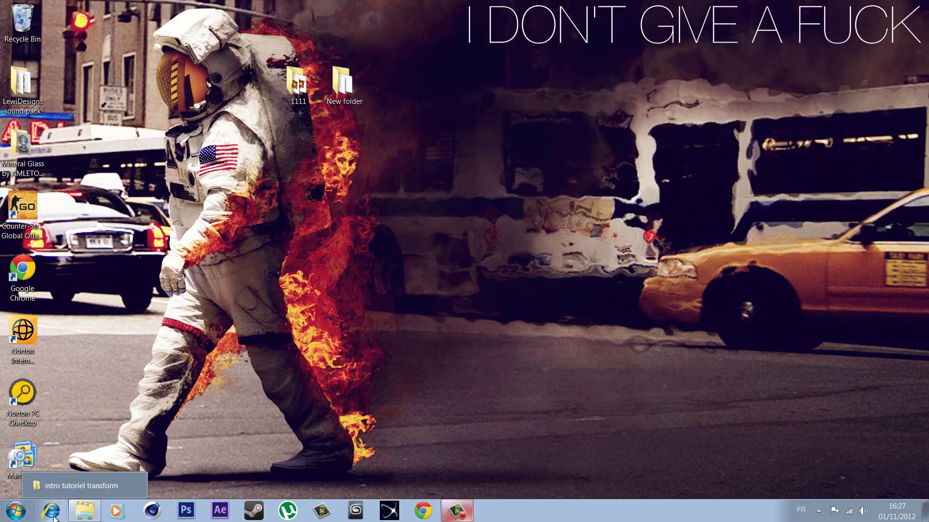
left_click(84, 511)
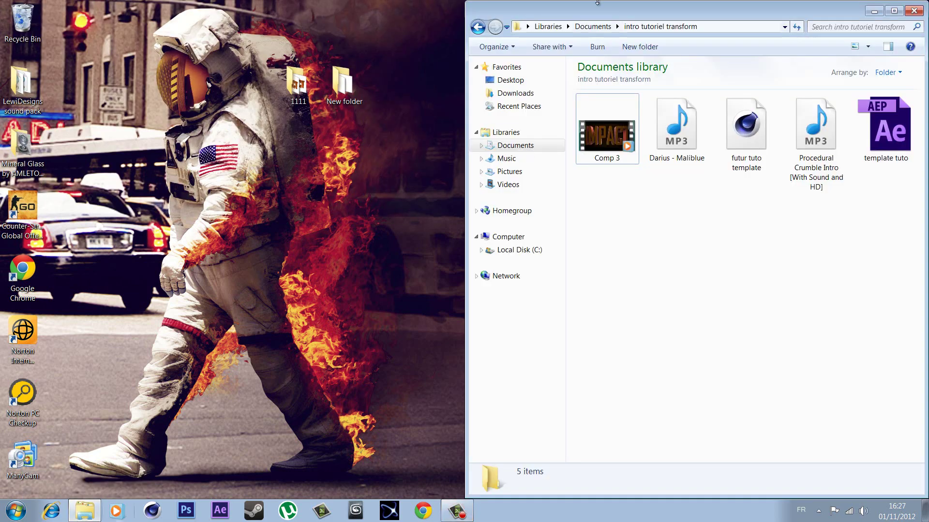
- Listen to the Procedural Crumble Intro sound, then close the 'intro tutoriel transform' folder
left_click_drag(596, 11, 120, 59)
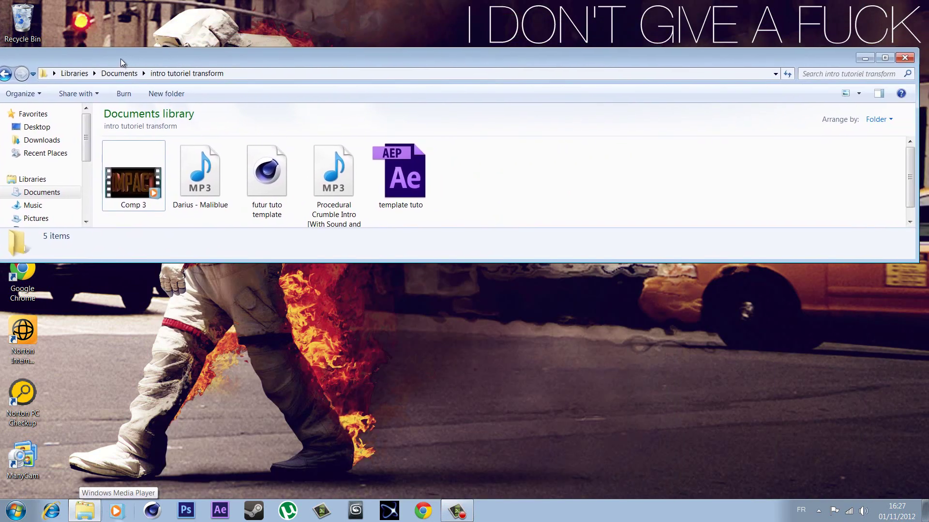
left_click(184, 199)
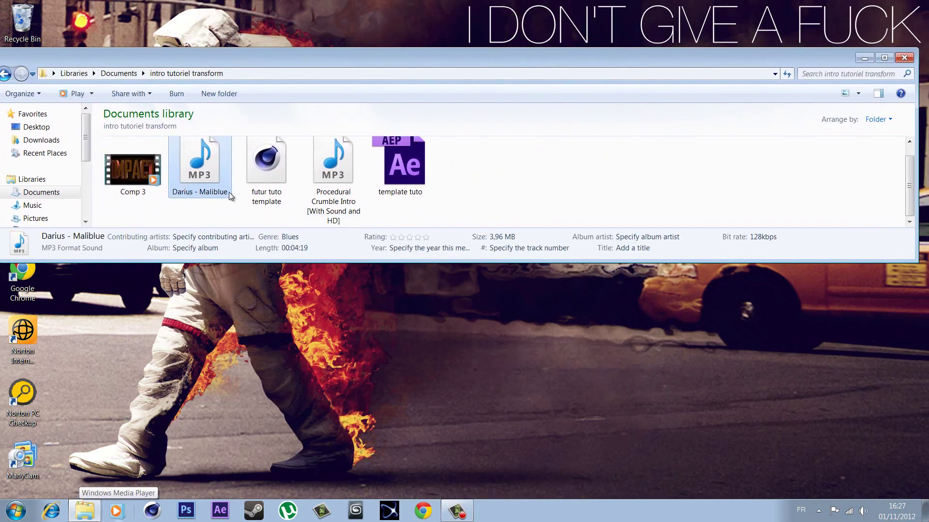
mouse_move(332, 185)
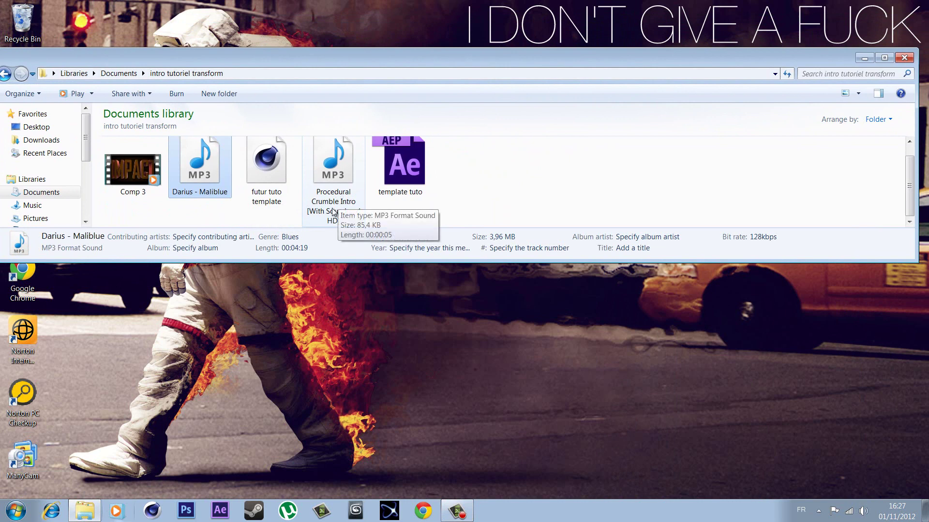
scroll(334, 219, "up", 1)
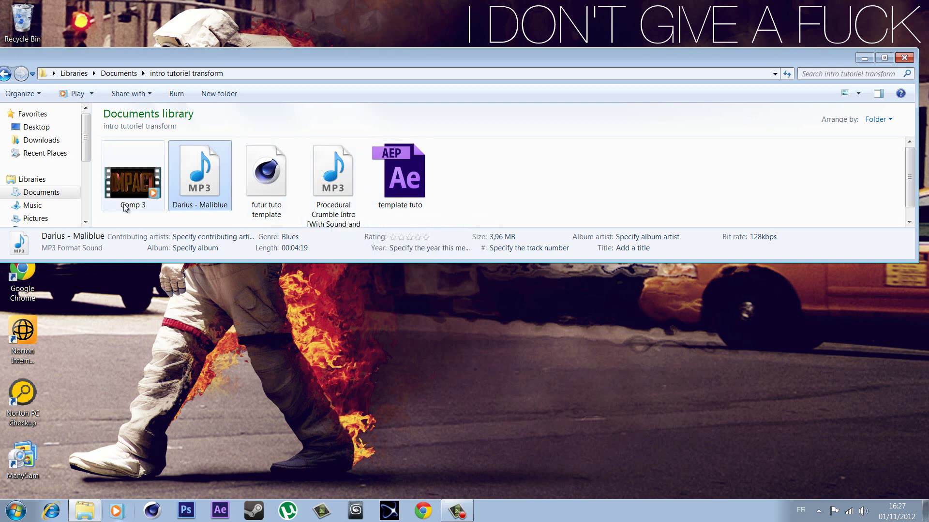
double_click(350, 212)
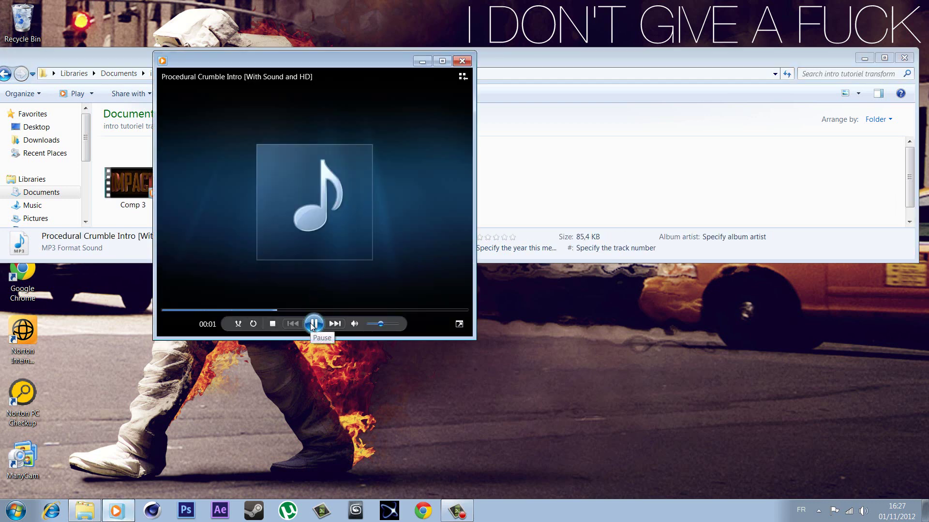
left_click(461, 61)
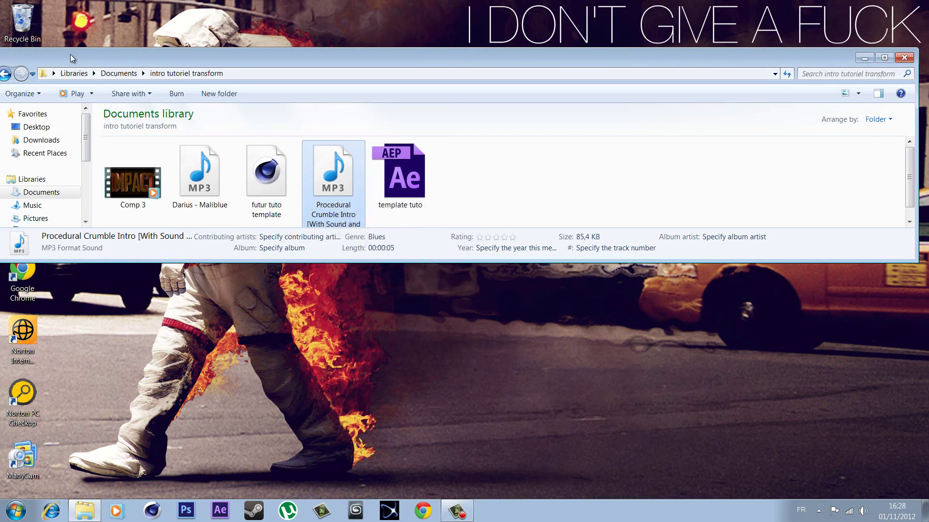
left_click_drag(71, 55, 69, 42)
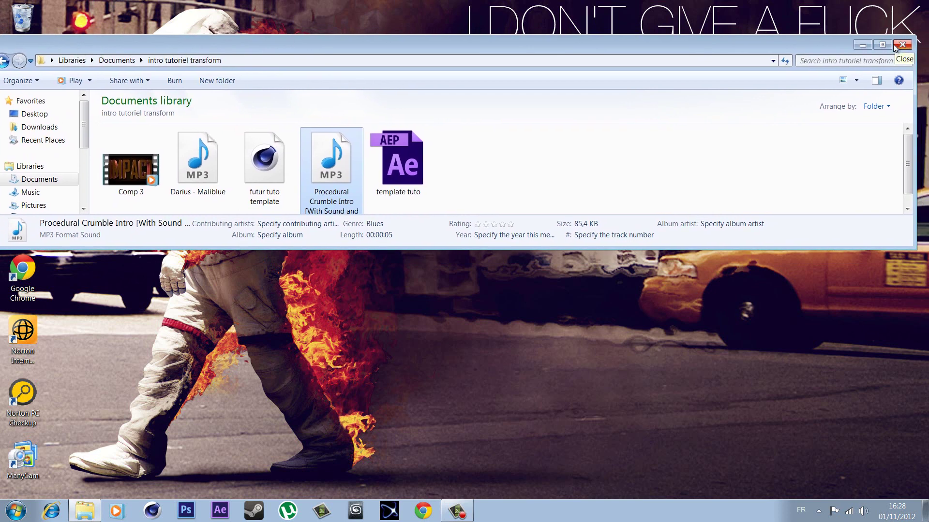
left_click(894, 47)
double_click(23, 111)
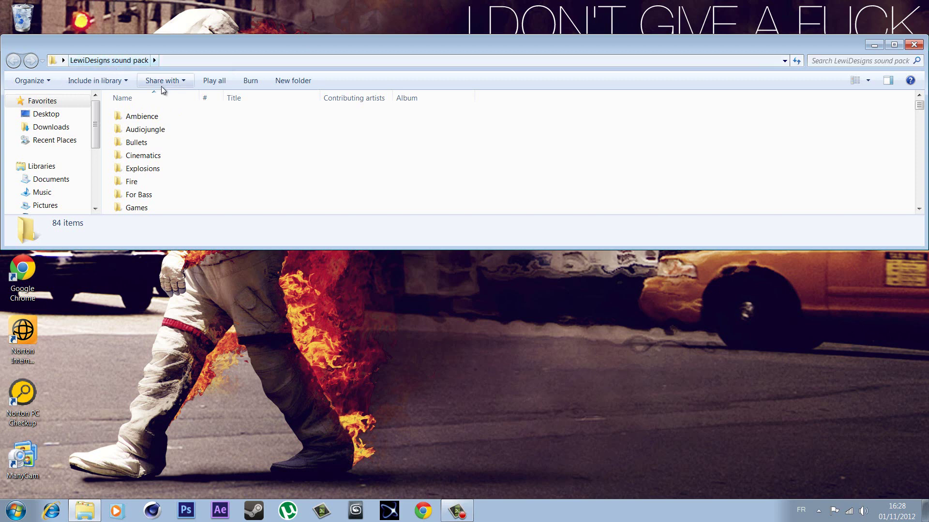
scroll(177, 164, "down", 2)
scroll(177, 177, "up", 2)
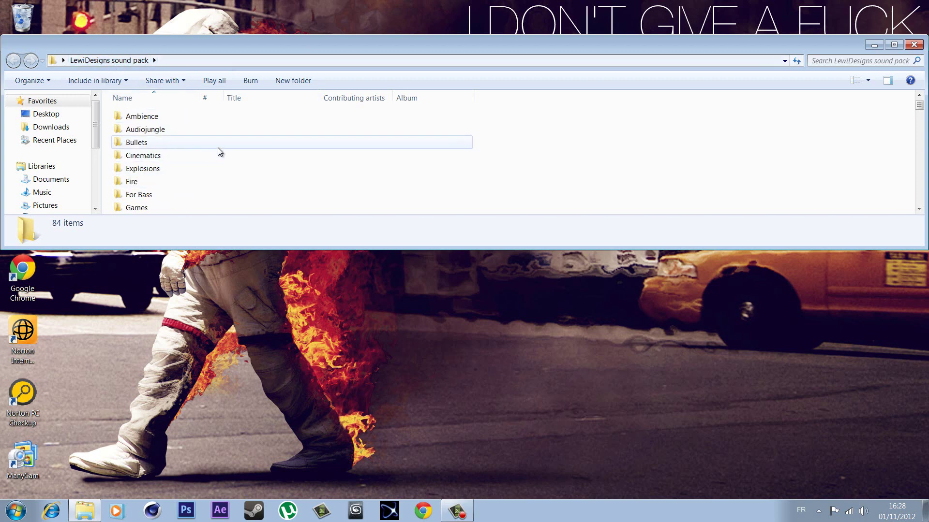
scroll(194, 131, "down", 1)
scroll(197, 130, "down", 4)
scroll(198, 132, "up", 5)
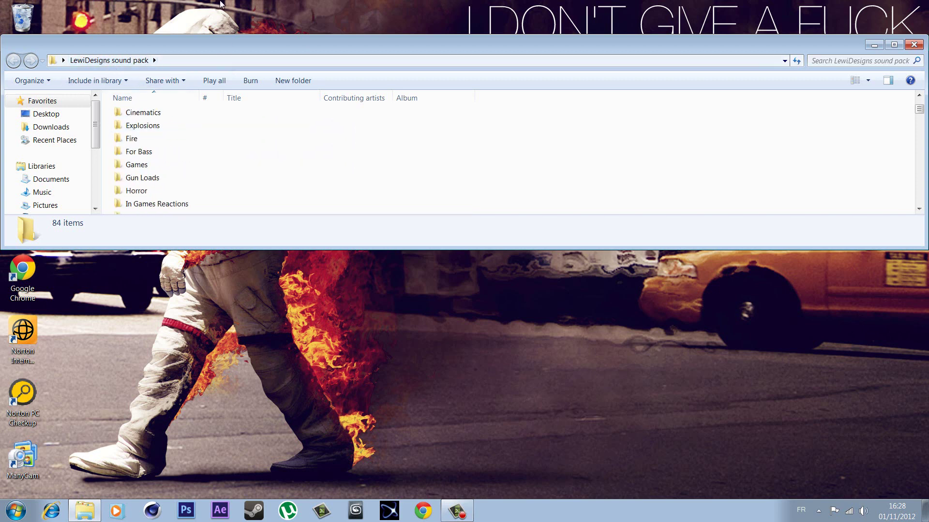
left_click_drag(222, 41, 222, 3)
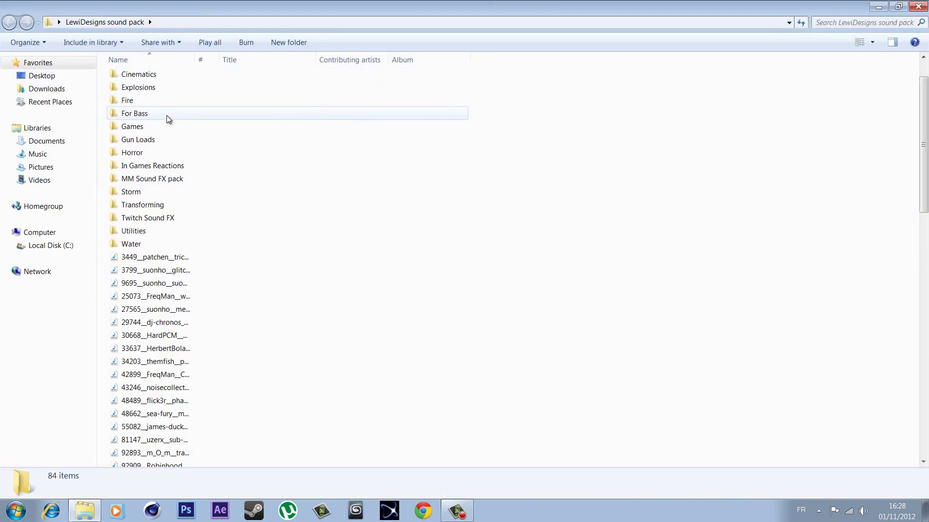
scroll(165, 111, "up", 1)
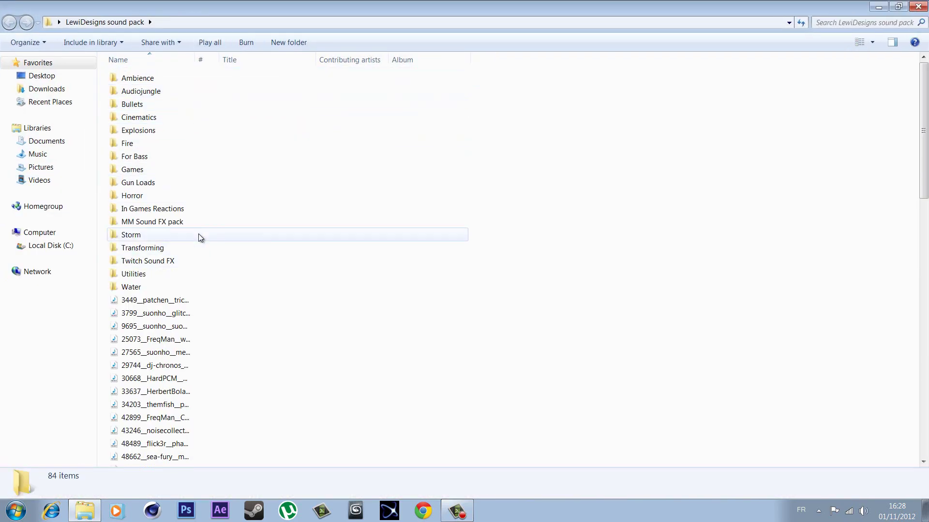
scroll(198, 234, "down", 5)
left_click(168, 112)
double_click(168, 112)
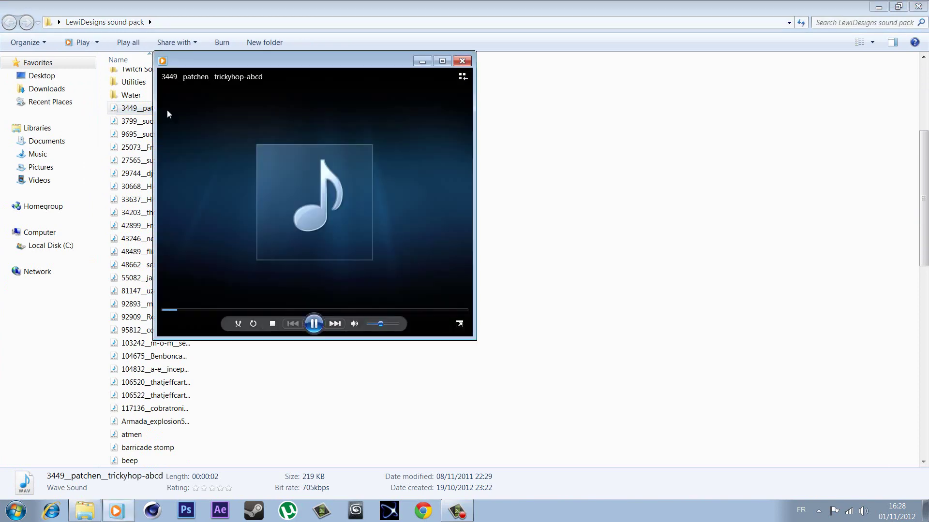
scroll(161, 240, "down", 3)
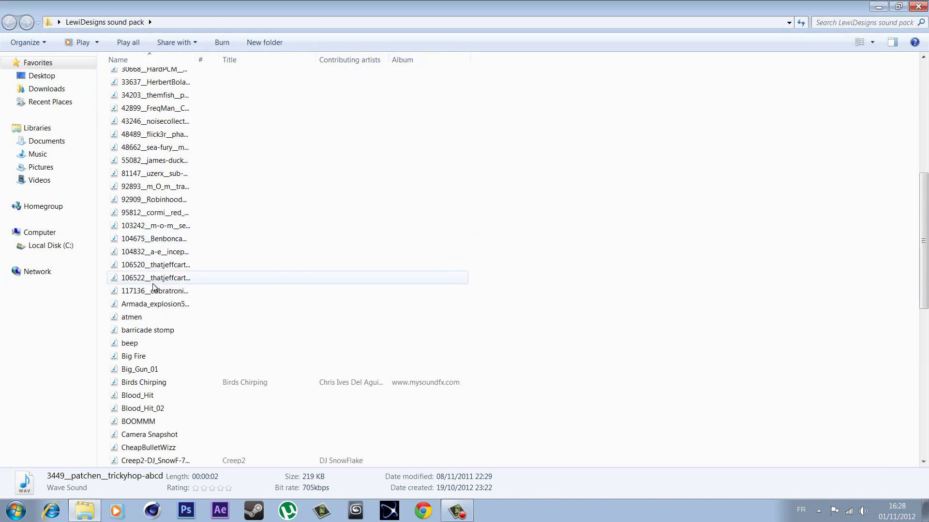
scroll(154, 287, "down", 3)
left_click(148, 304)
double_click(149, 304)
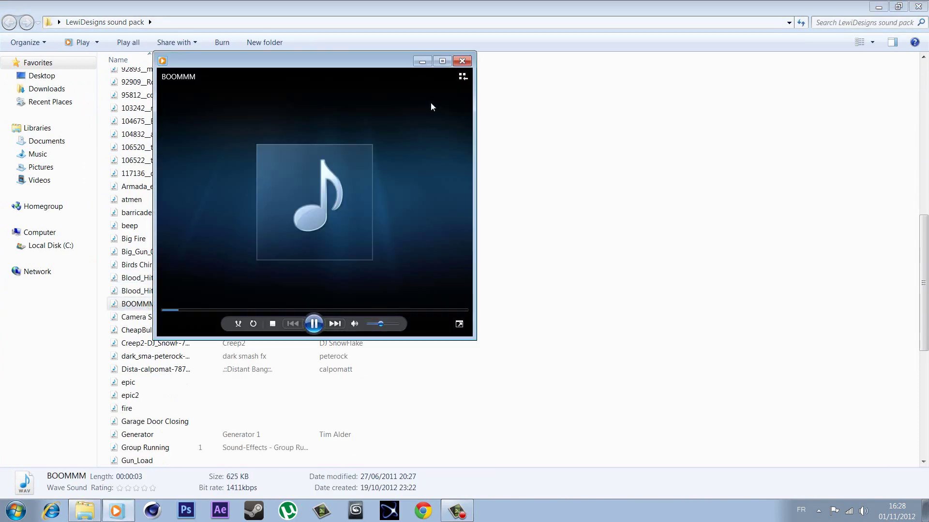
left_click(917, 6)
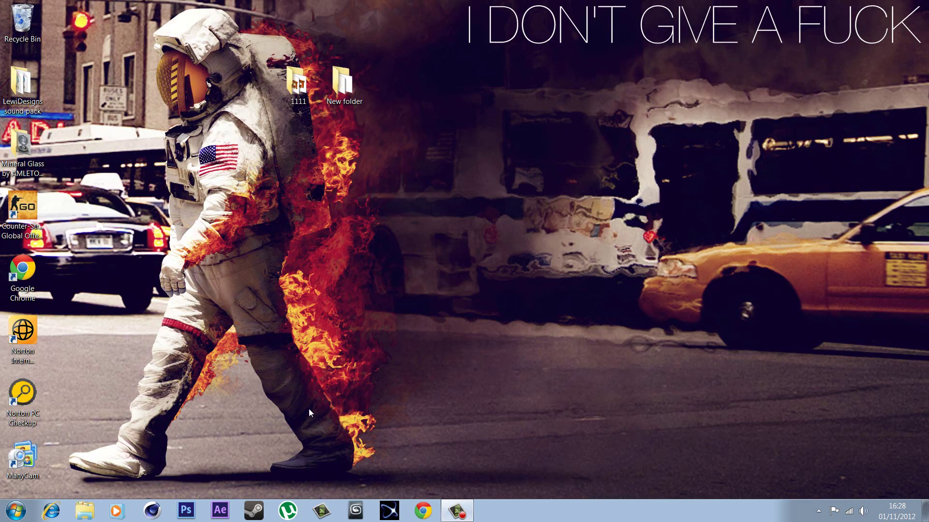
- Launch After Effects and create Comp 1: 1280×720, Full resolution, 29.97 fps, 0;00;15;00 long
left_click(219, 514)
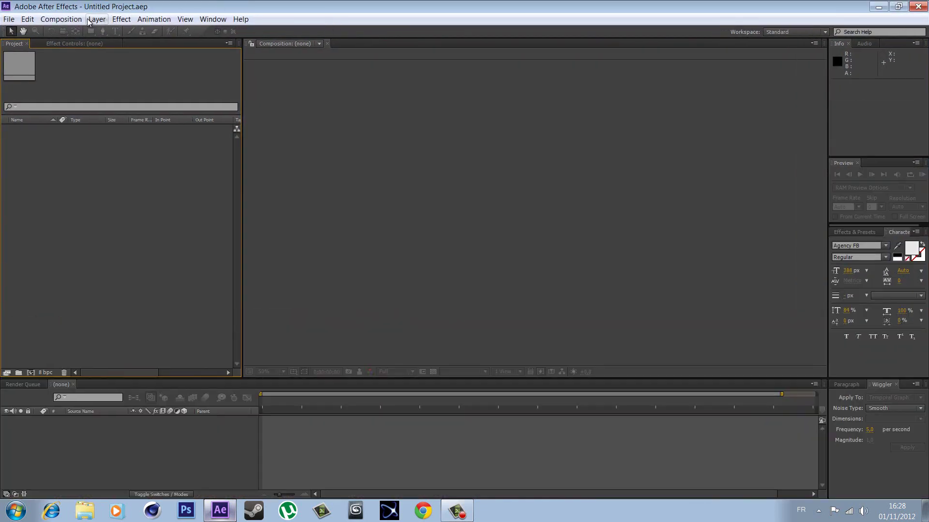
left_click(75, 20)
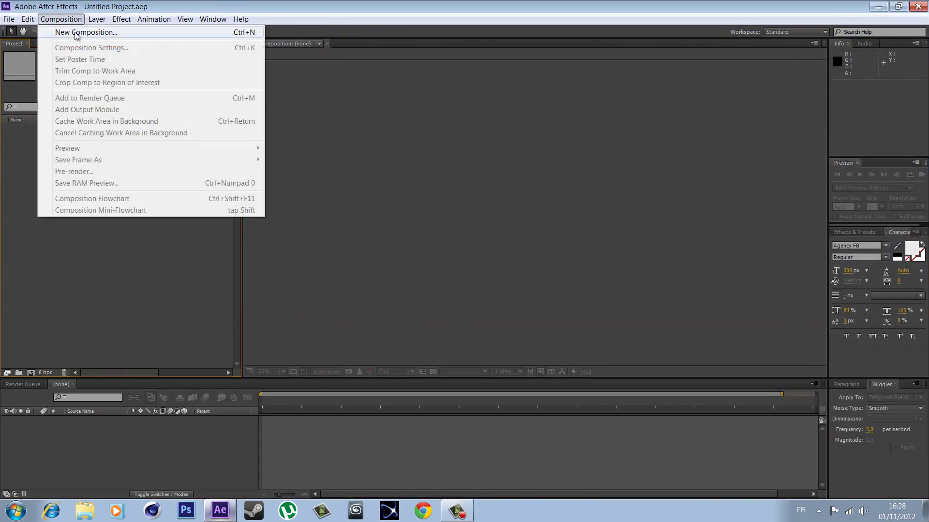
left_click(76, 32)
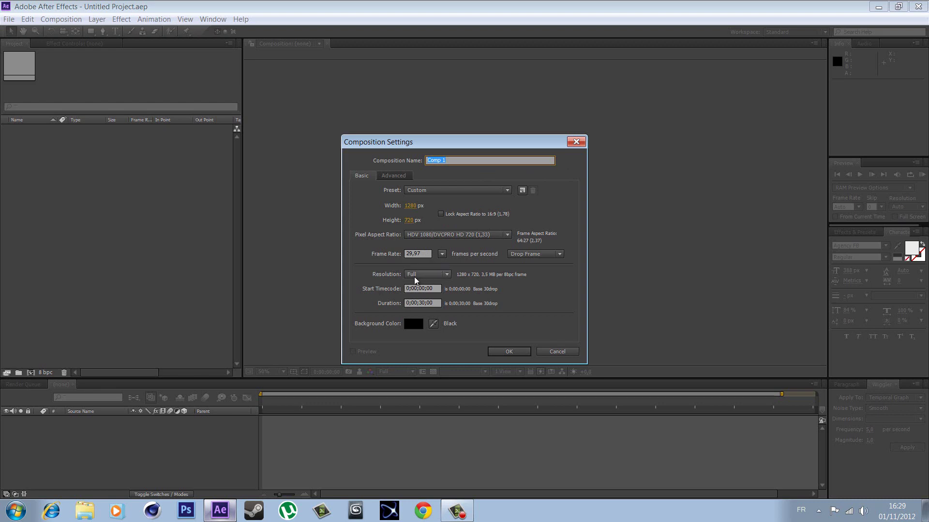
left_click(418, 274)
left_click(513, 288)
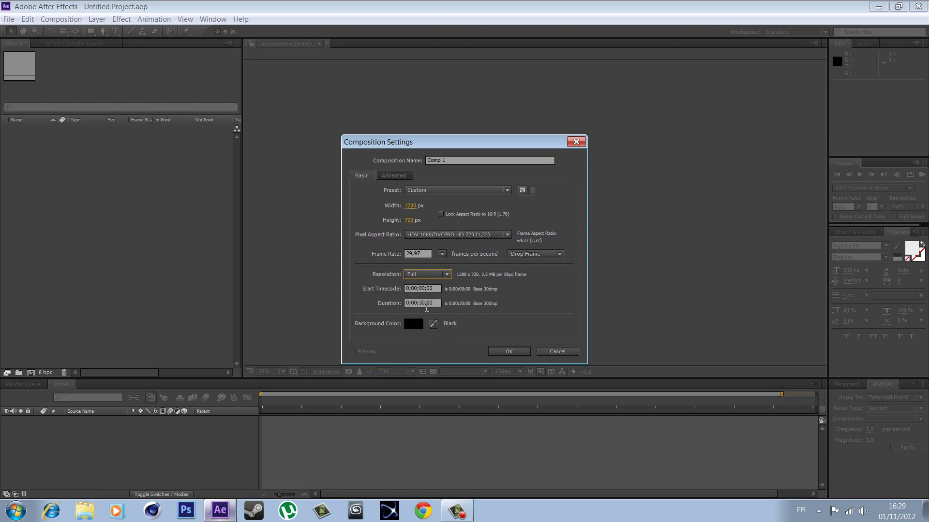
left_click(426, 305)
left_click(509, 352)
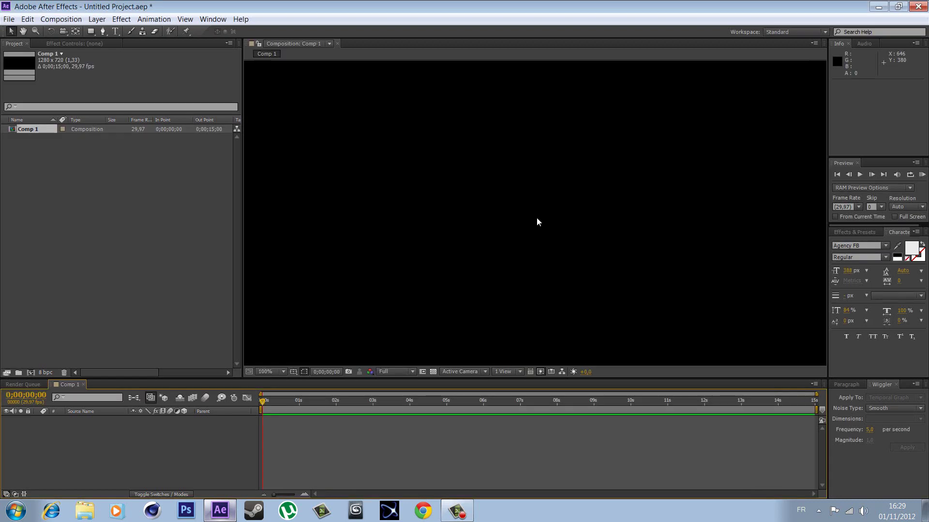
- Import the '1111' and 'New folder' PNG sequences into the After Effects project
left_click_drag(297, 18, 314, 133)
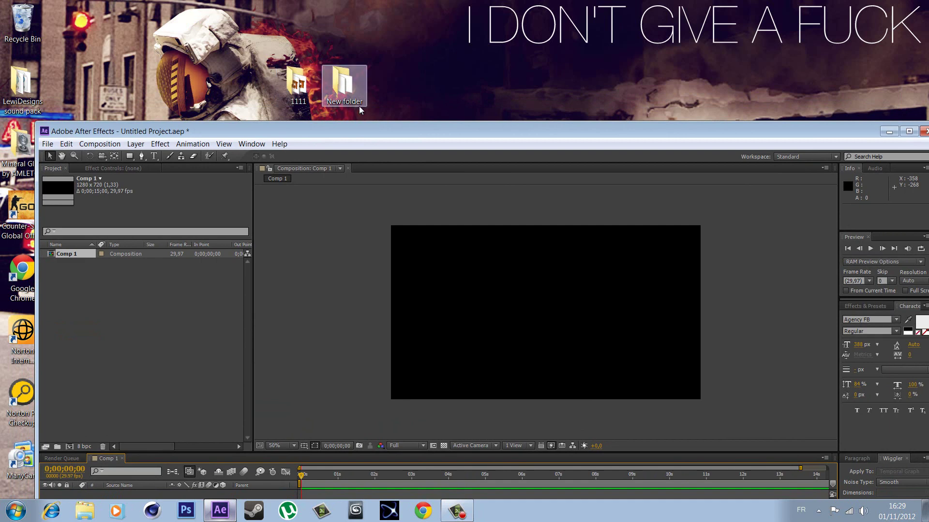
left_click_drag(247, 63, 399, 98)
left_click_drag(342, 77, 139, 332)
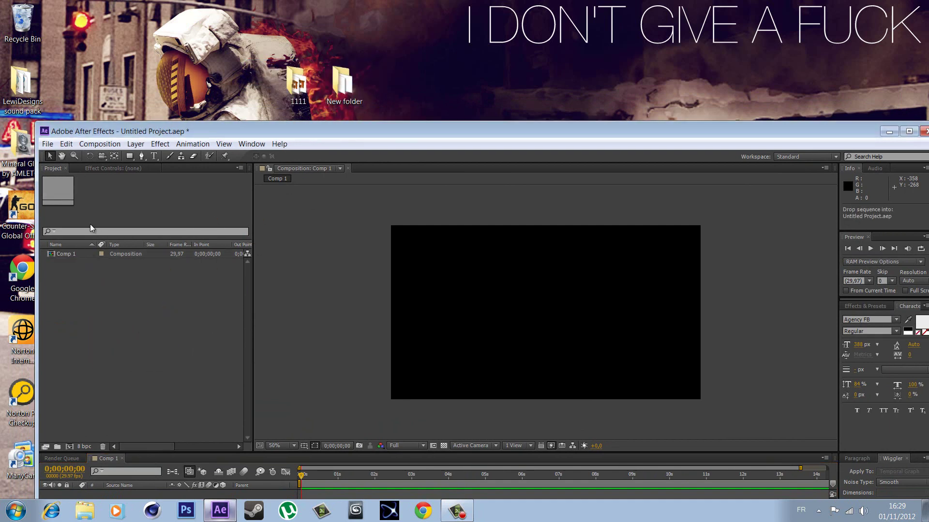
left_click(83, 314)
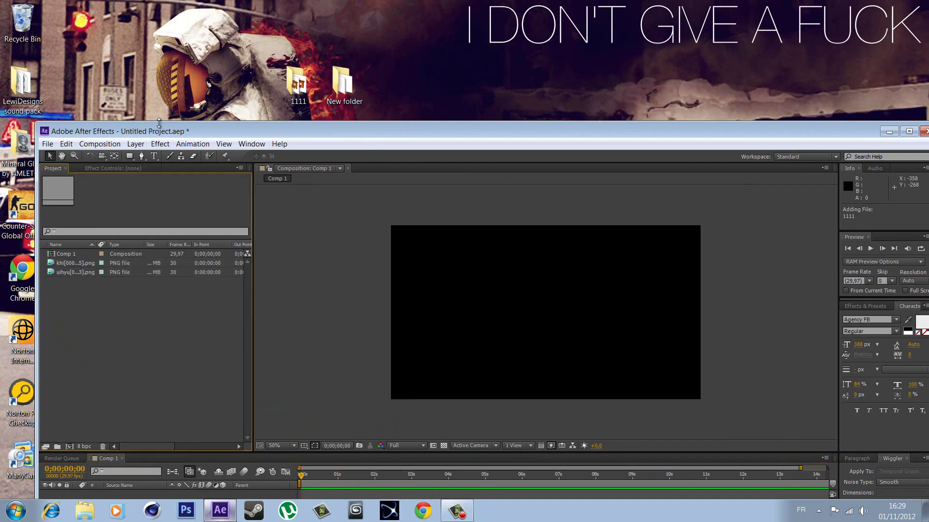
- Add uihyu[0000-0123].png to Comp 1 as a layer and scrub through the IMPACT frames
left_click_drag(269, 137, 237, 1)
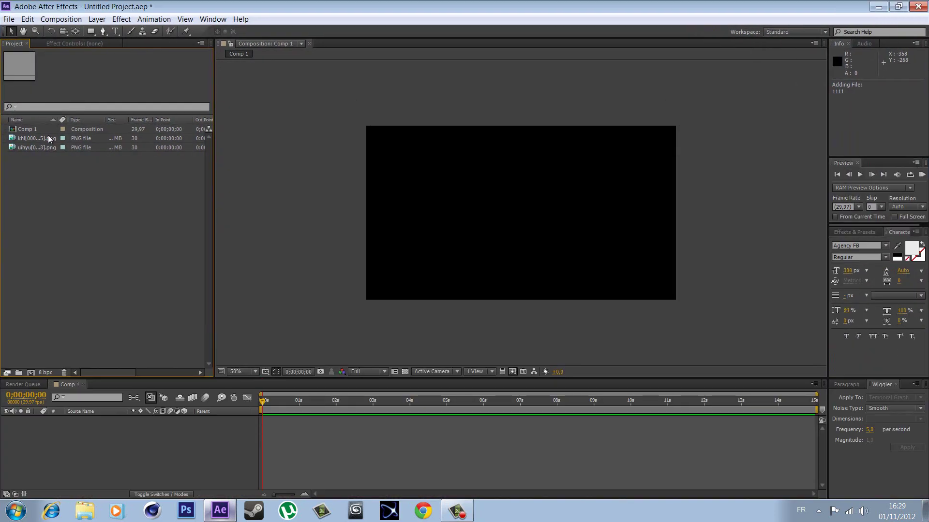
left_click(36, 138)
left_click_drag(37, 147, 62, 395)
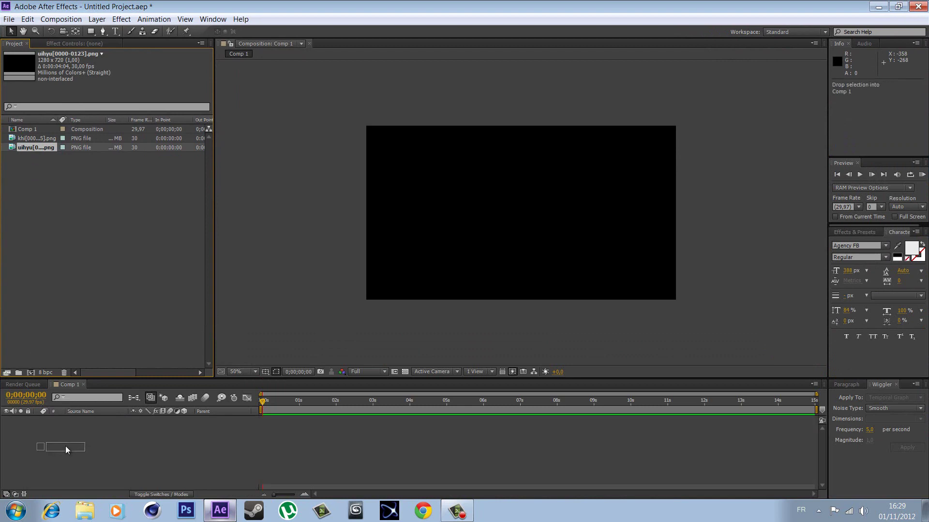
left_click_drag(63, 396, 70, 452)
left_click_drag(264, 409, 375, 411)
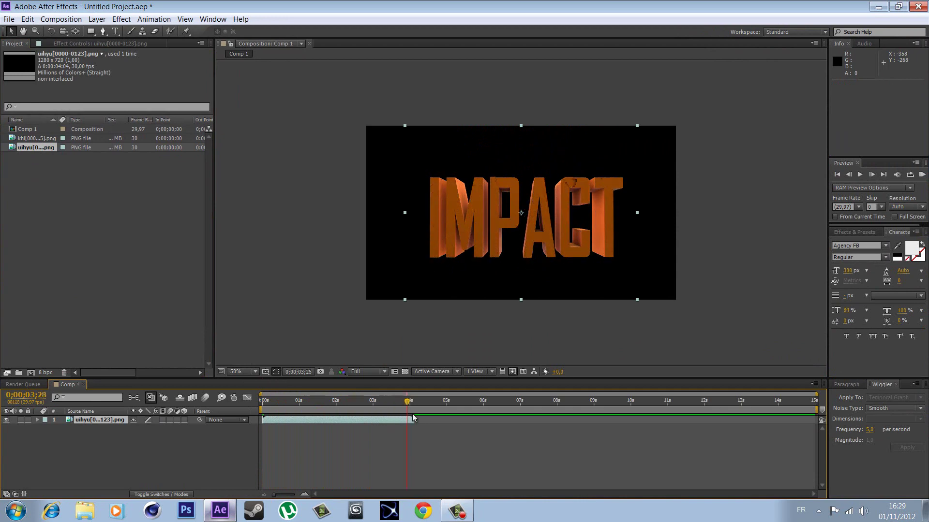
- Add khi[0000-0075].png above uihyu, starting around 4 seconds
mouse_move(375, 411)
left_mouse_down()
mouse_move(378, 441)
mouse_move(400, 434)
left_mouse_up()
left_click_drag(25, 140, 101, 422)
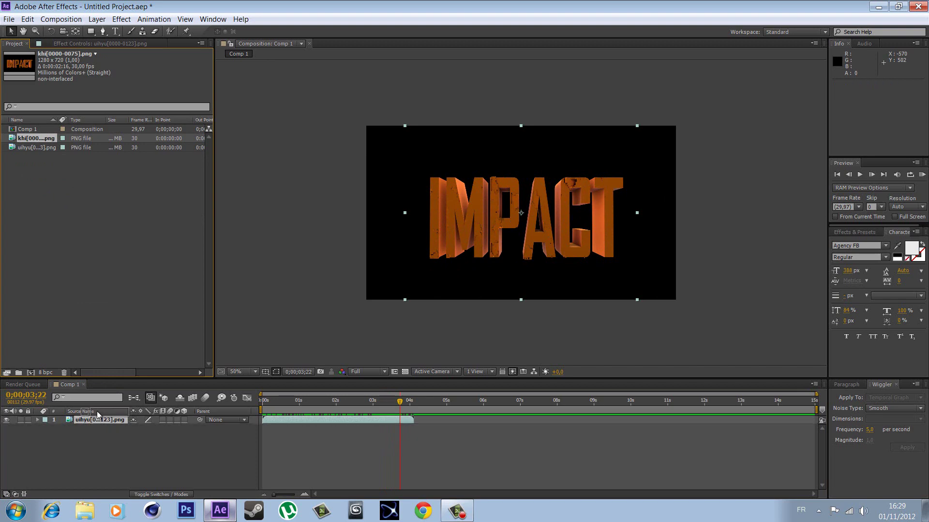
left_click_drag(101, 422, 170, 422)
mouse_move(310, 421)
left_mouse_down()
mouse_move(472, 421)
mouse_move(465, 421)
left_mouse_up()
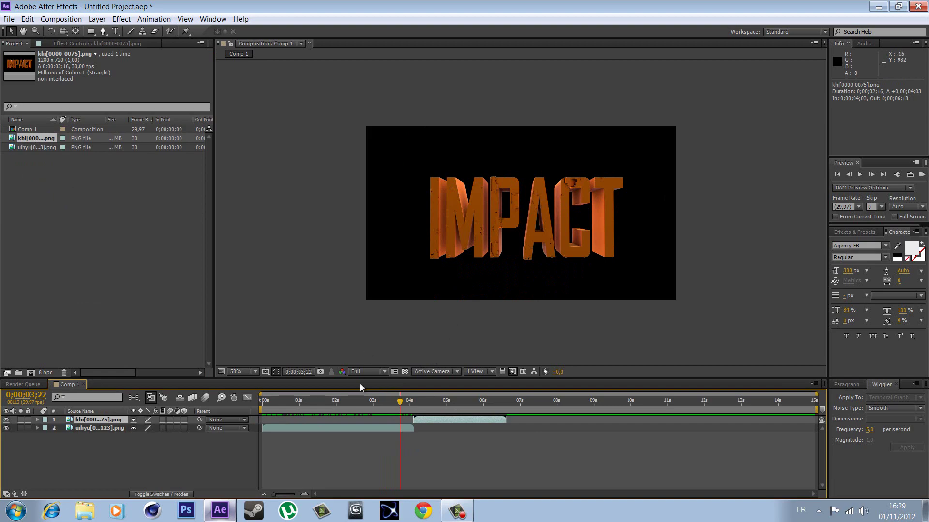
mouse_move(400, 405)
left_mouse_down()
mouse_move(335, 406)
mouse_move(414, 407)
mouse_move(442, 428)
mouse_move(346, 460)
mouse_move(355, 480)
mouse_move(421, 509)
mouse_move(478, 509)
mouse_move(300, 517)
mouse_move(413, 520)
mouse_move(310, 519)
mouse_move(401, 515)
left_mouse_up()
- Scale both IMPACT layers up to about 114% and nudge them up-left
left_click_drag(39, 464, 170, 422)
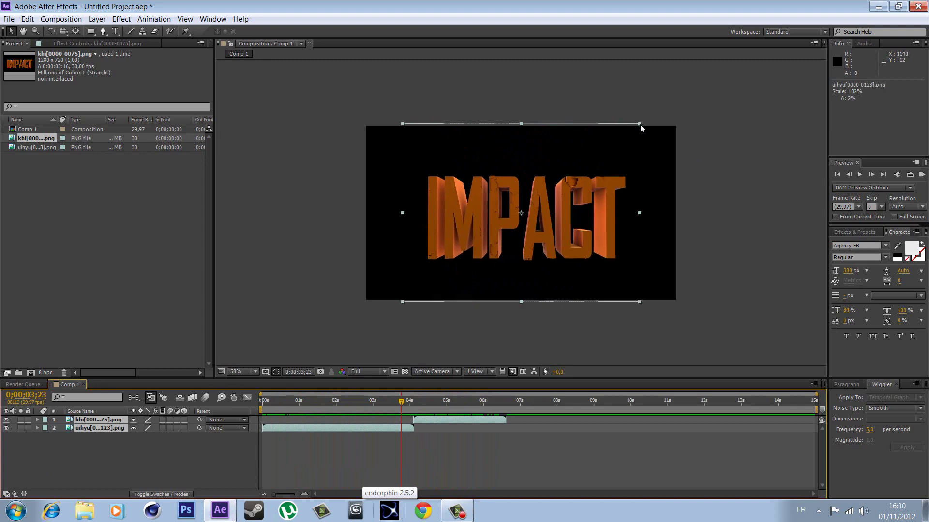
left_click(638, 126)
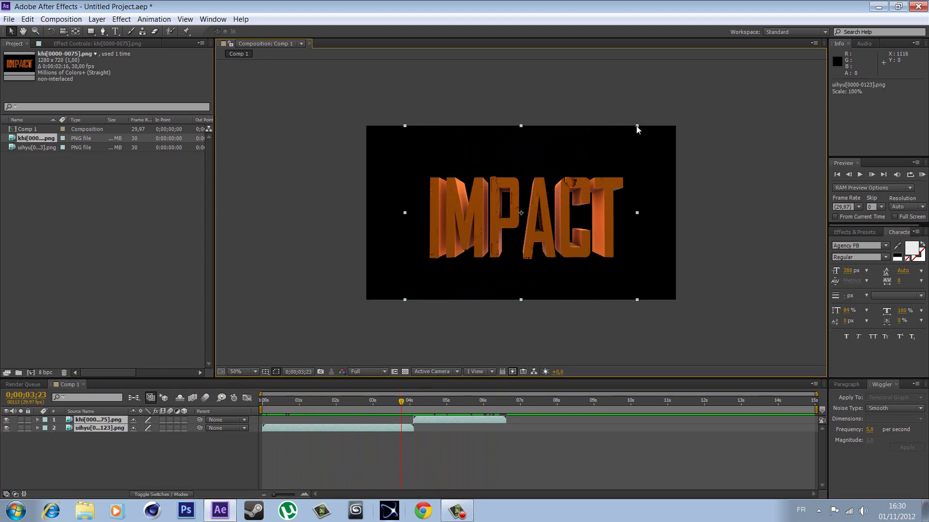
left_click_drag(637, 129, 676, 117)
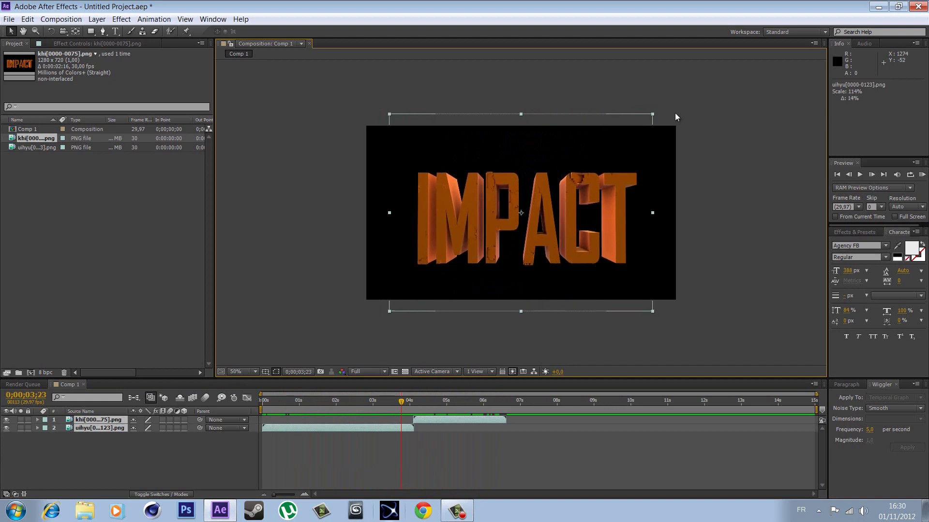
left_click_drag(629, 164, 625, 158)
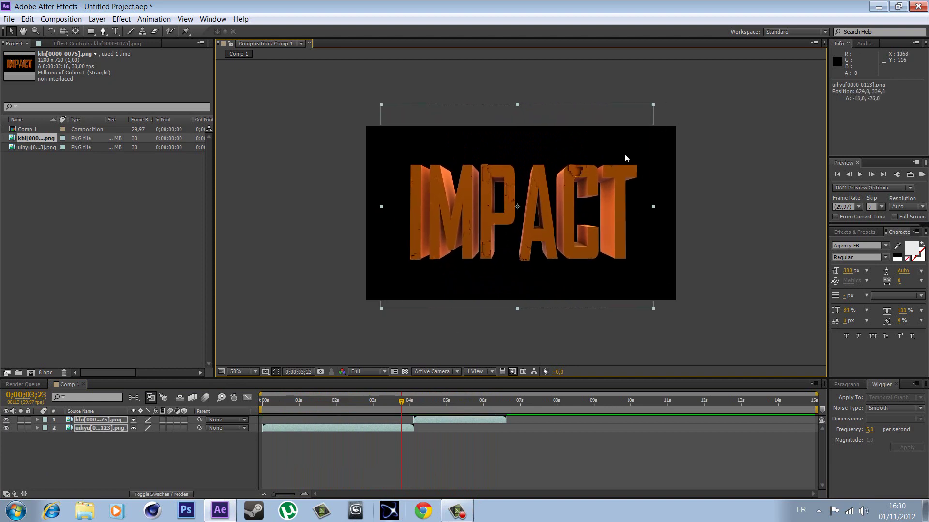
left_click_drag(392, 395, 405, 402)
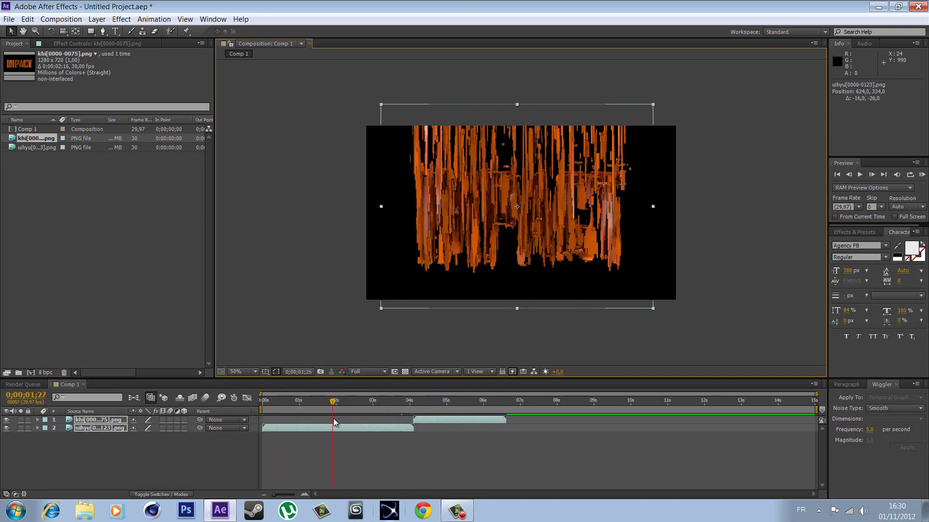
left_click(339, 450)
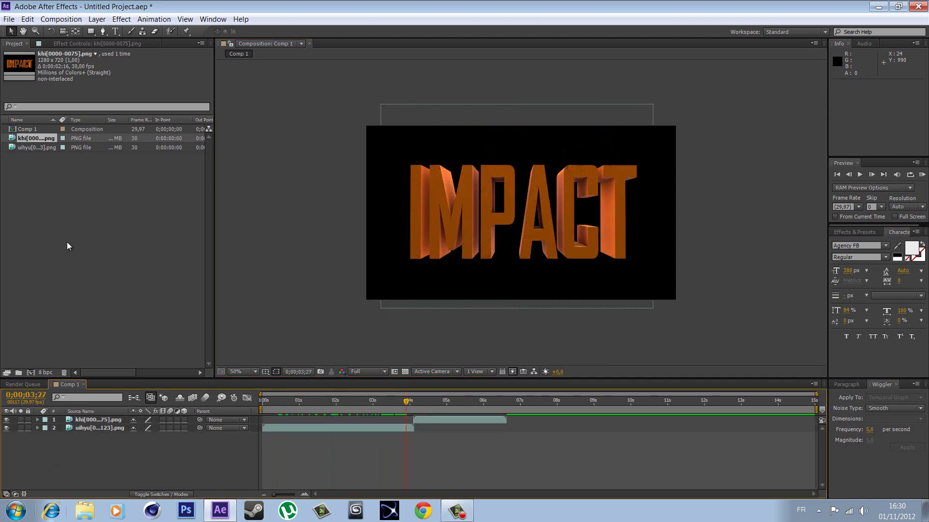
left_click(96, 19)
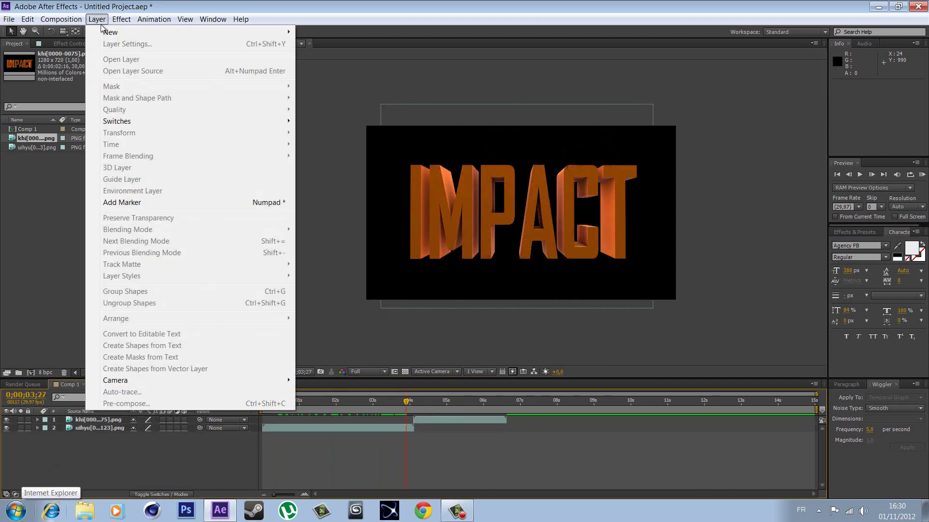
mouse_move(110, 32)
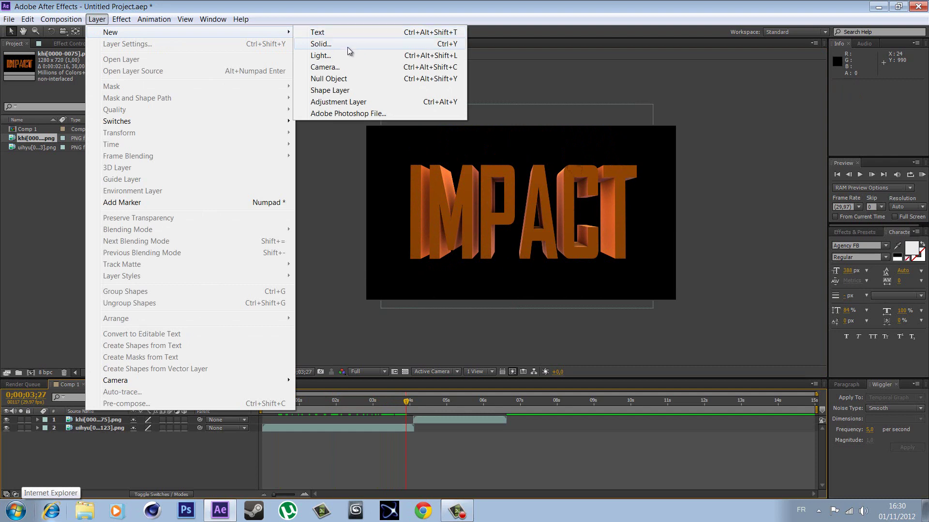
- Create a comp-size grey solid, move it below the IMPACT layers, and make it 3D
left_click(348, 48)
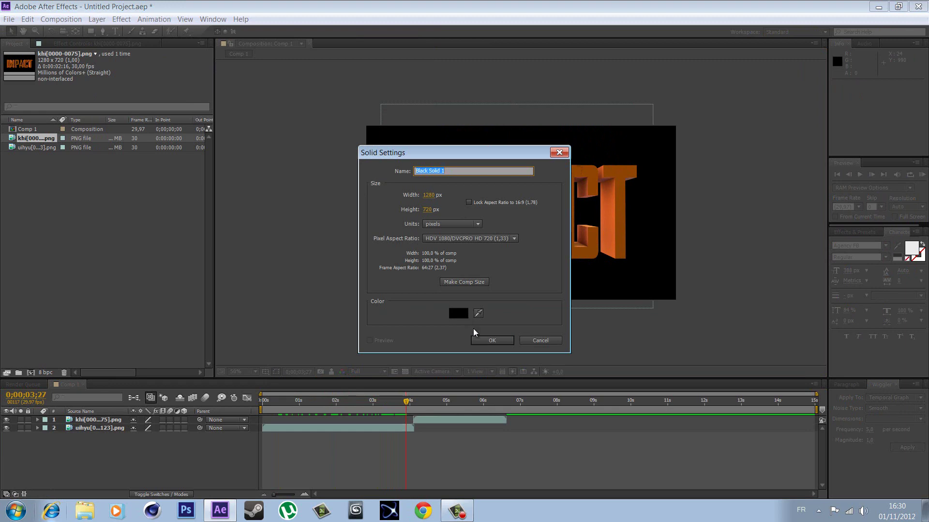
left_click(458, 313)
left_click(647, 372)
left_click(779, 324)
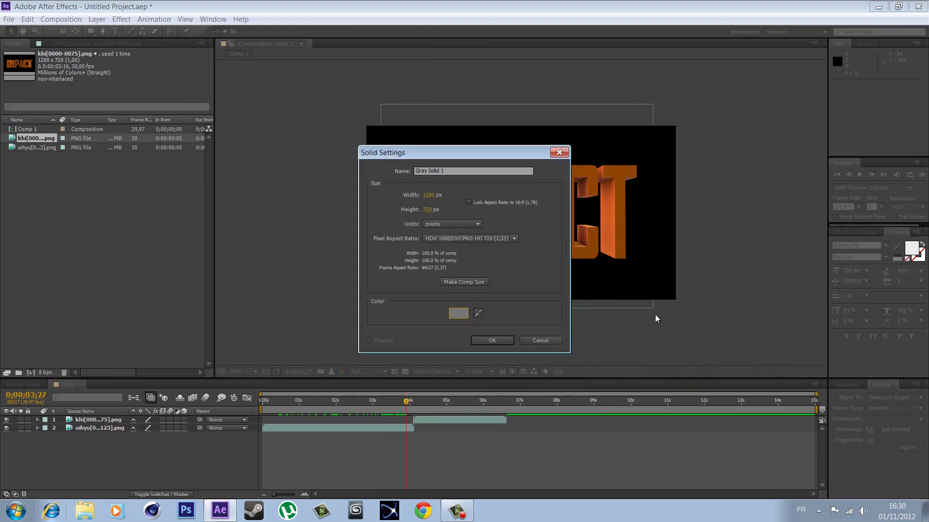
left_click(491, 340)
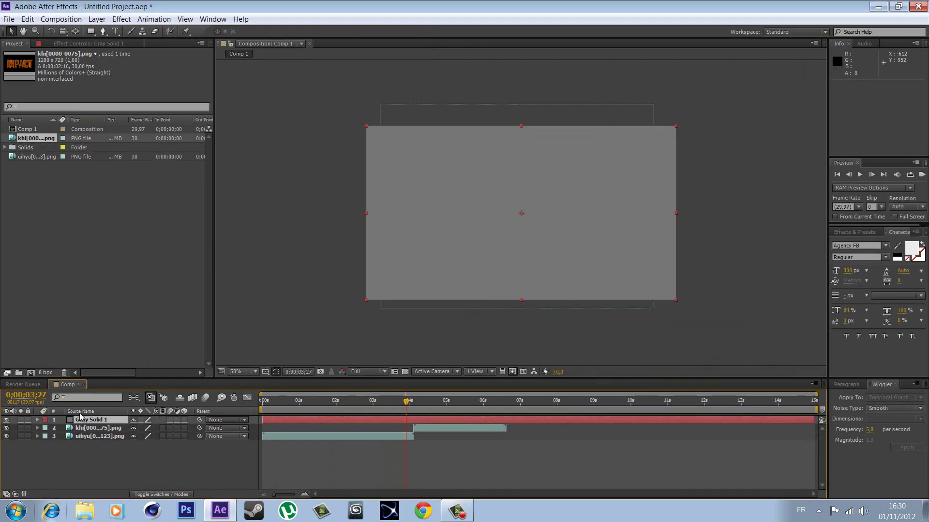
left_click_drag(87, 419, 97, 444)
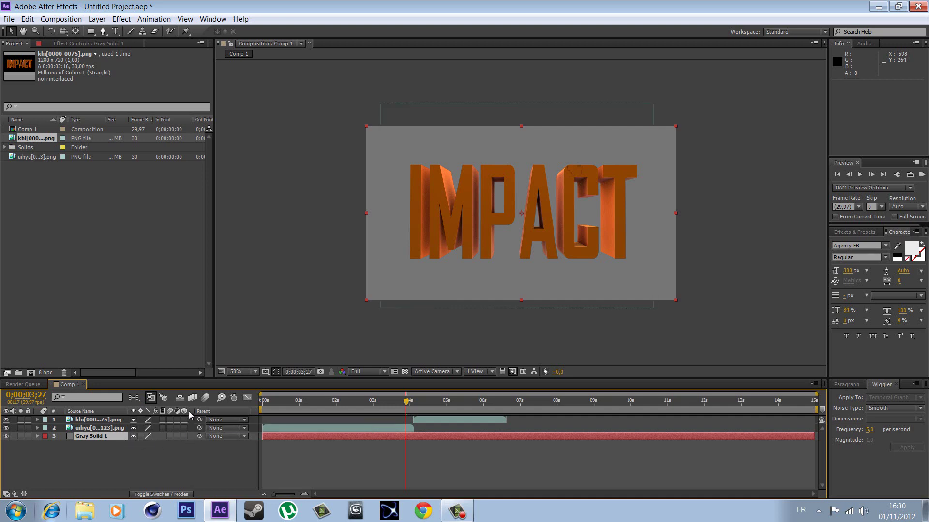
left_click(184, 436)
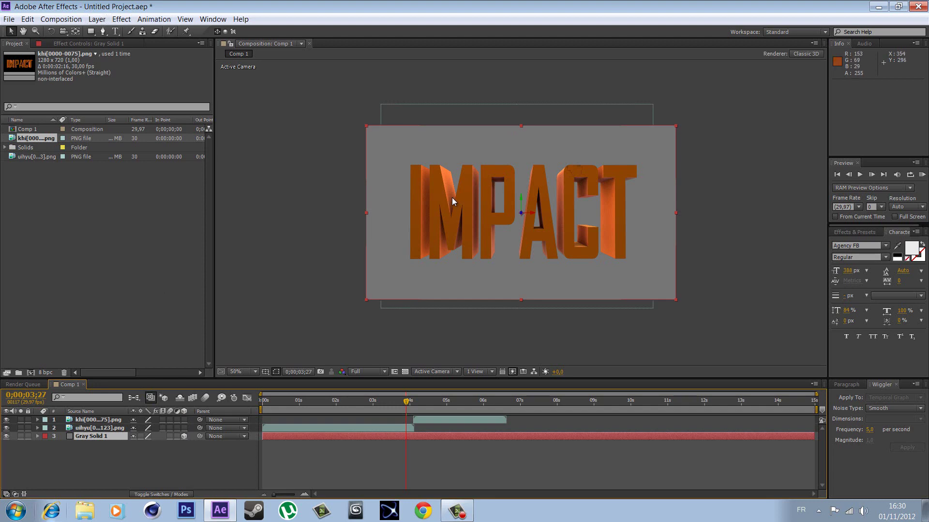
left_click(98, 19)
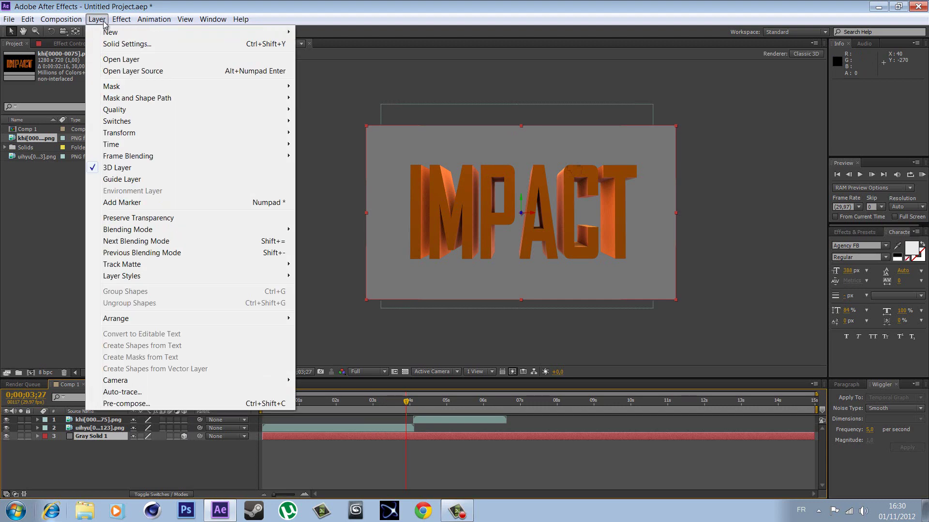
mouse_move(111, 32)
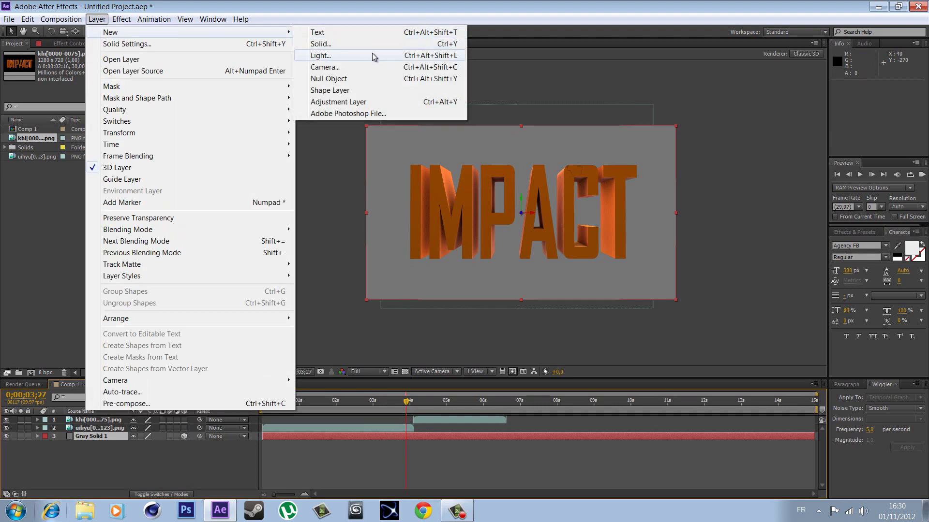
- Add a spot light, Light 1, and expand its Transform properties
left_click(373, 55)
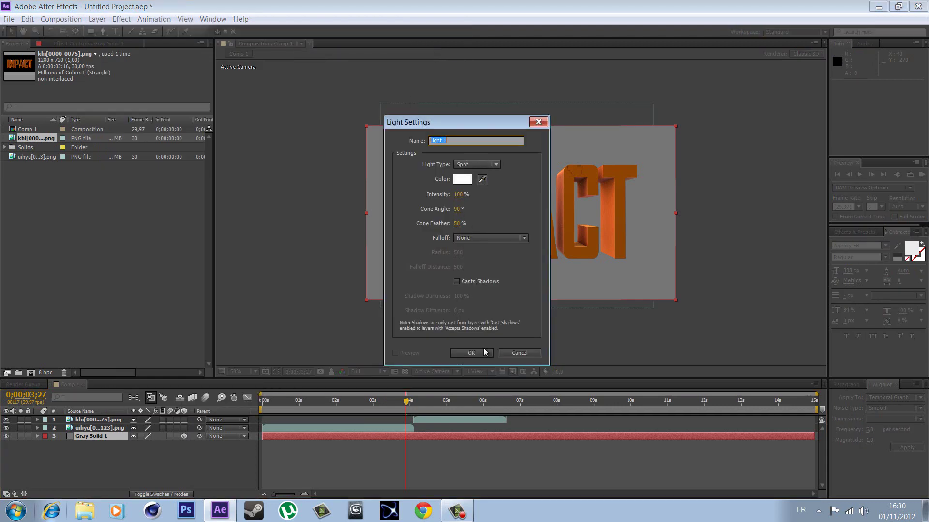
left_click(472, 353)
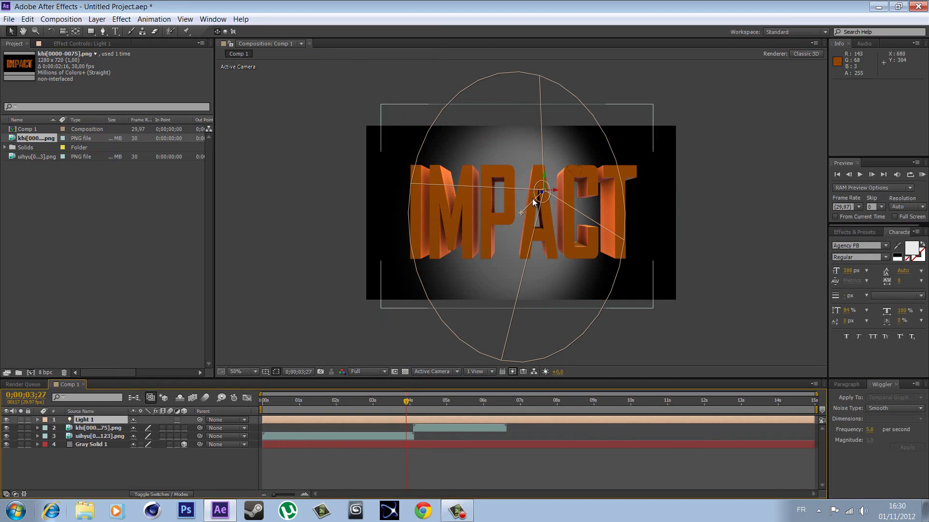
left_click(38, 419)
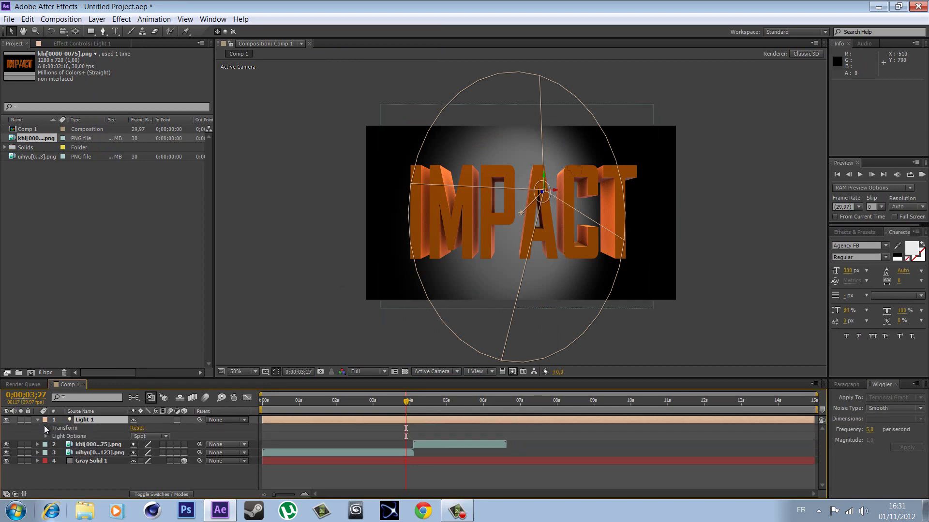
left_click(45, 428)
- Push Light 1 back in Z and move it slightly lower and left
mouse_move(177, 449)
left_mouse_down()
mouse_move(155, 444)
mouse_move(41, 504)
mouse_move(50, 506)
left_mouse_up()
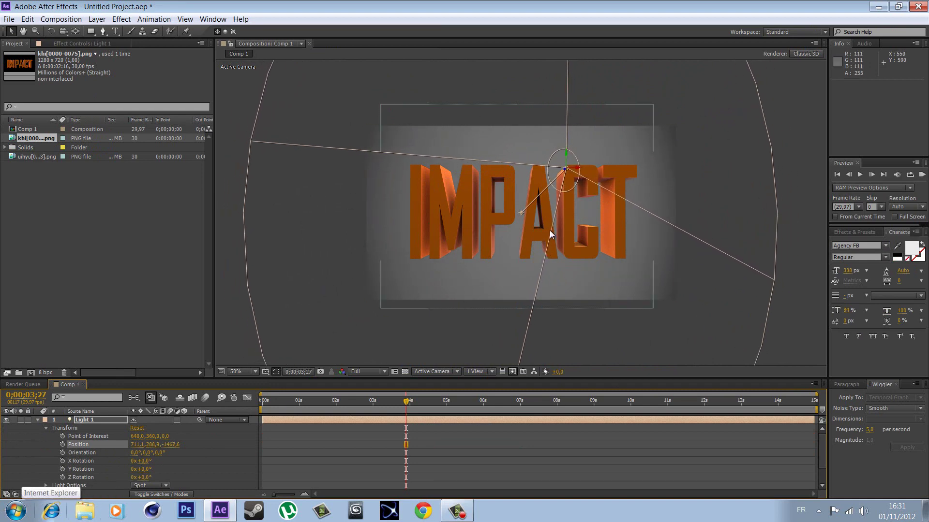
left_click_drag(567, 166, 571, 184)
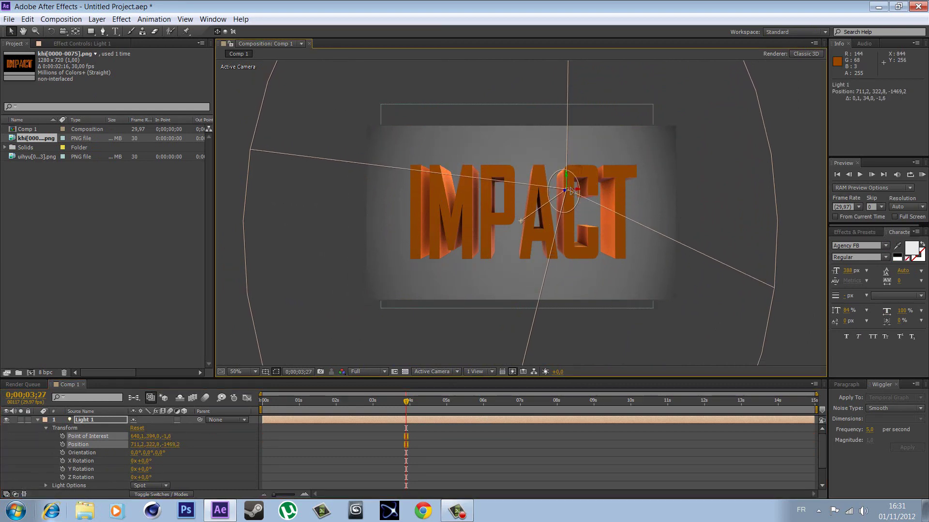
left_click_drag(570, 191, 543, 196)
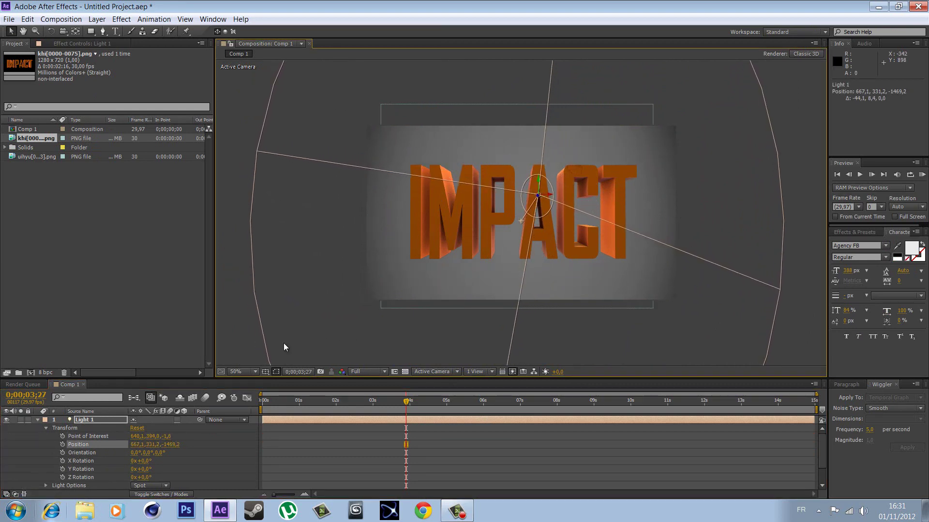
left_click(38, 421)
left_click(92, 444)
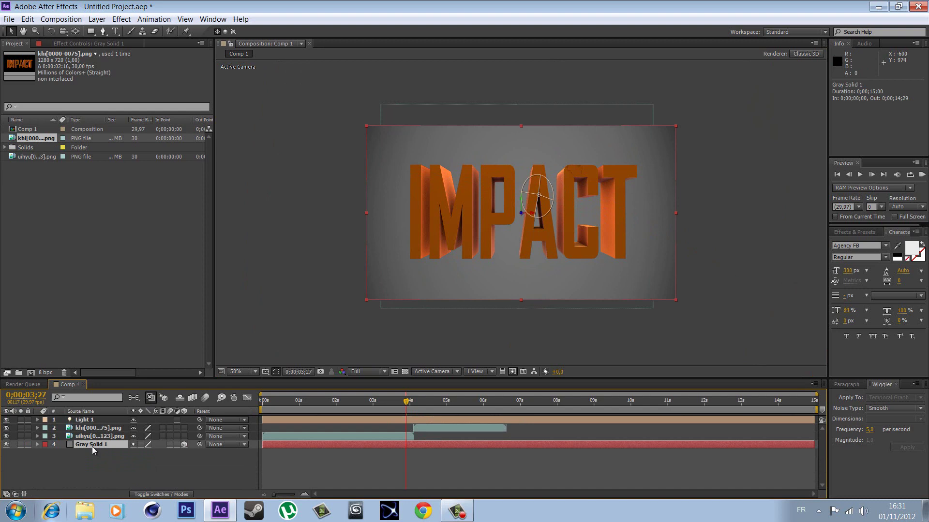
- Apply Paint Bucket to Gray Solid 1 with a near-black dark brown fill colour
left_click(122, 19)
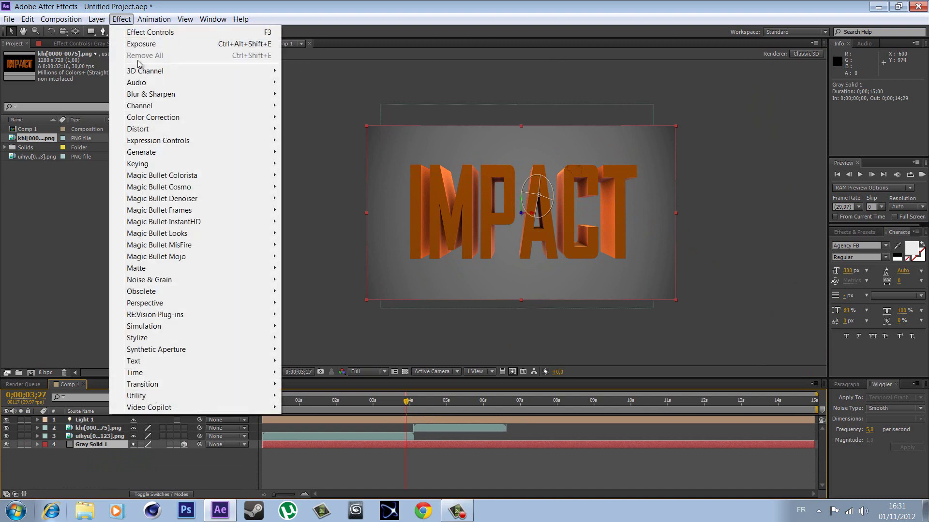
mouse_move(141, 152)
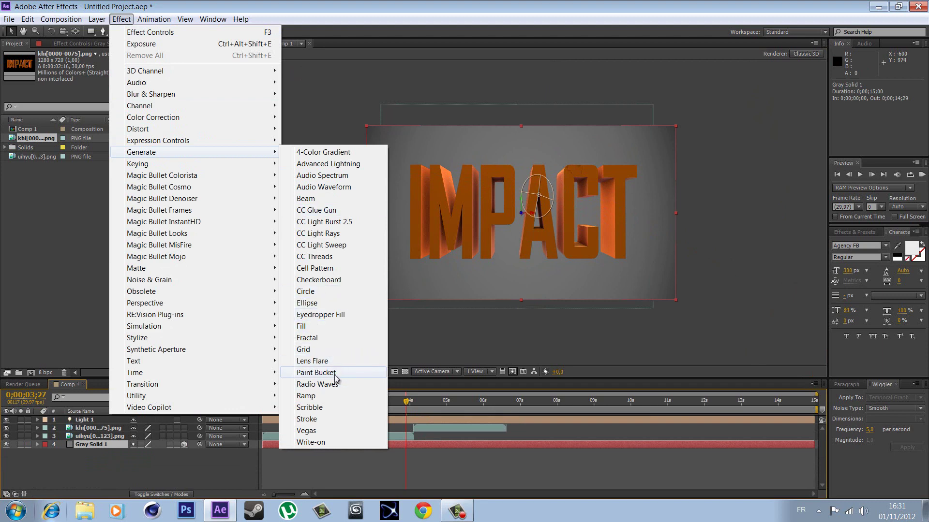
left_click(332, 373)
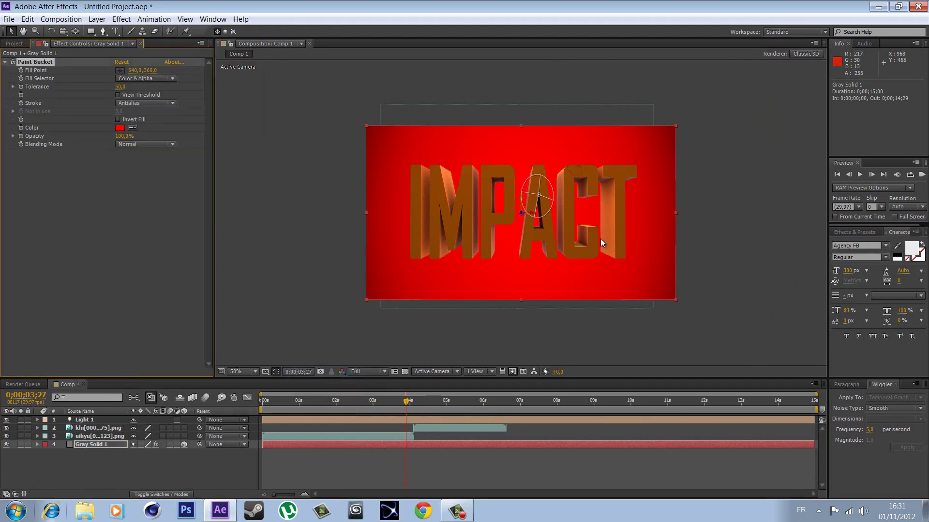
left_click(120, 128)
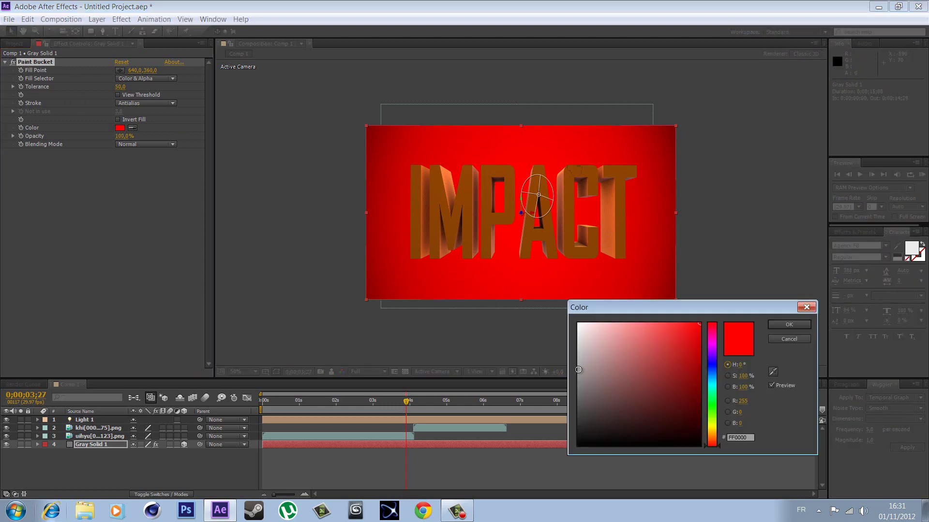
left_click_drag(719, 374, 702, 442)
left_click(699, 440)
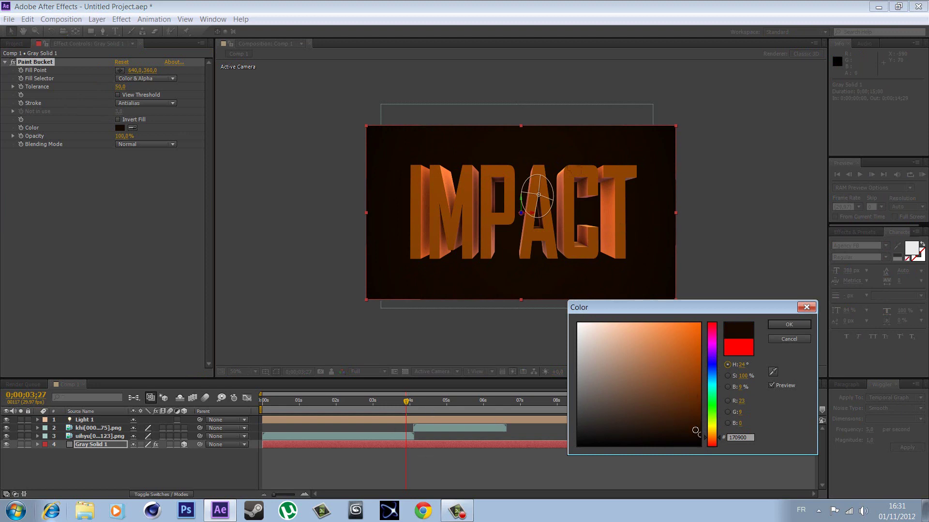
mouse_move(695, 430)
left_mouse_down()
mouse_move(602, 405)
mouse_move(520, 408)
mouse_move(739, 430)
mouse_move(721, 428)
mouse_move(715, 445)
mouse_move(699, 433)
left_mouse_up()
left_click(774, 325)
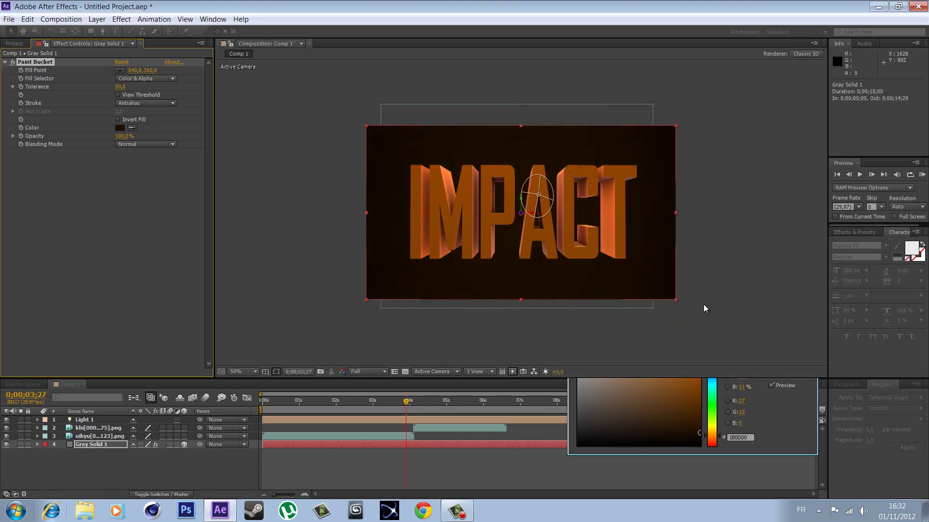
- Move Light 1 closer to the text, setting its Position to 667.1, 331.2, -841.2
left_click(95, 420)
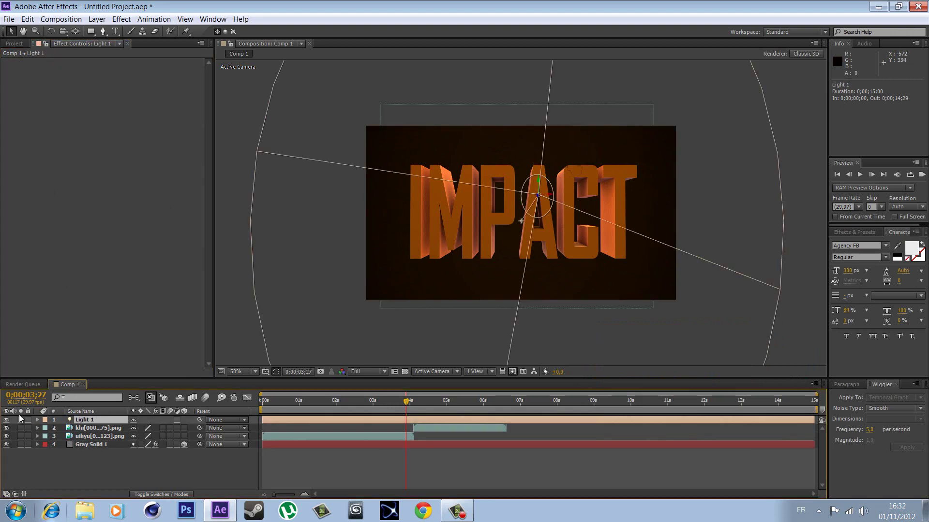
key("p")
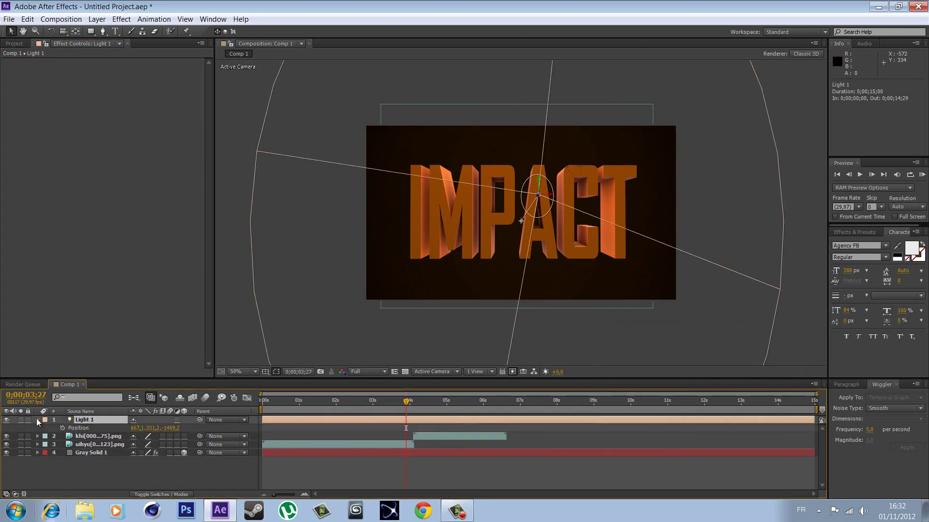
left_click_drag(169, 429, 539, 477)
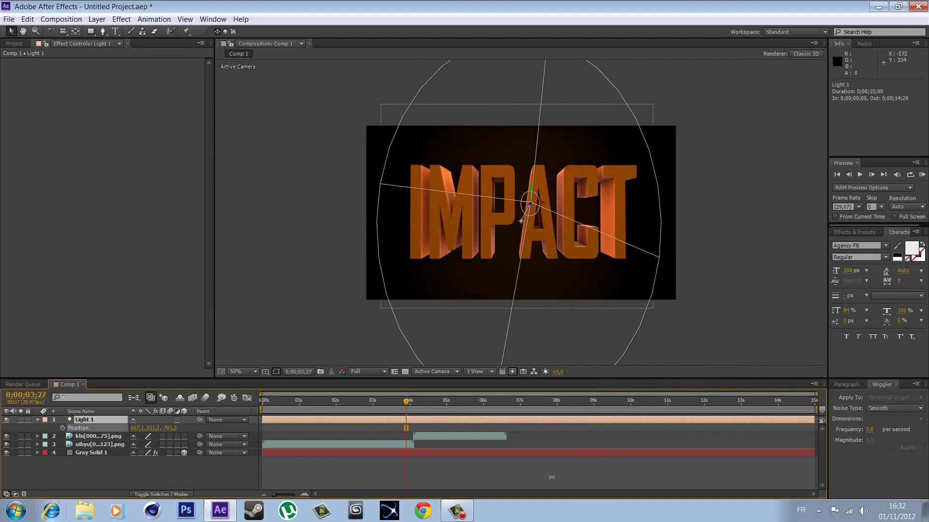
left_click_drag(539, 477, 509, 201)
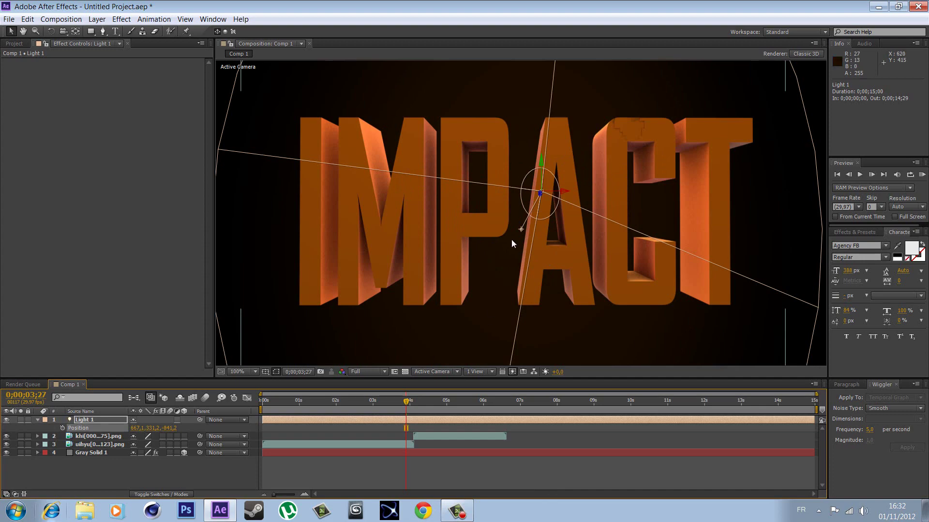
key("comma")
mouse_move(411, 404)
left_mouse_down()
mouse_move(414, 411)
mouse_move(399, 406)
left_mouse_up()
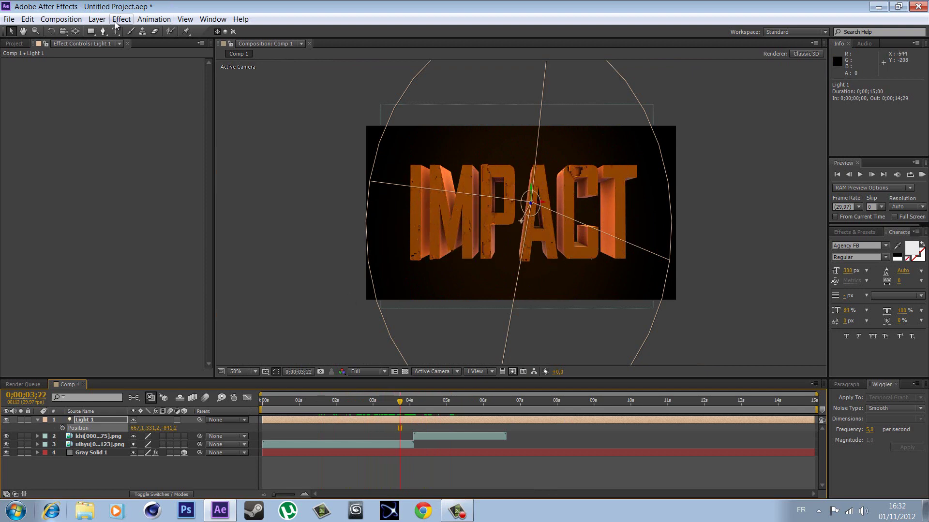
left_click(89, 421)
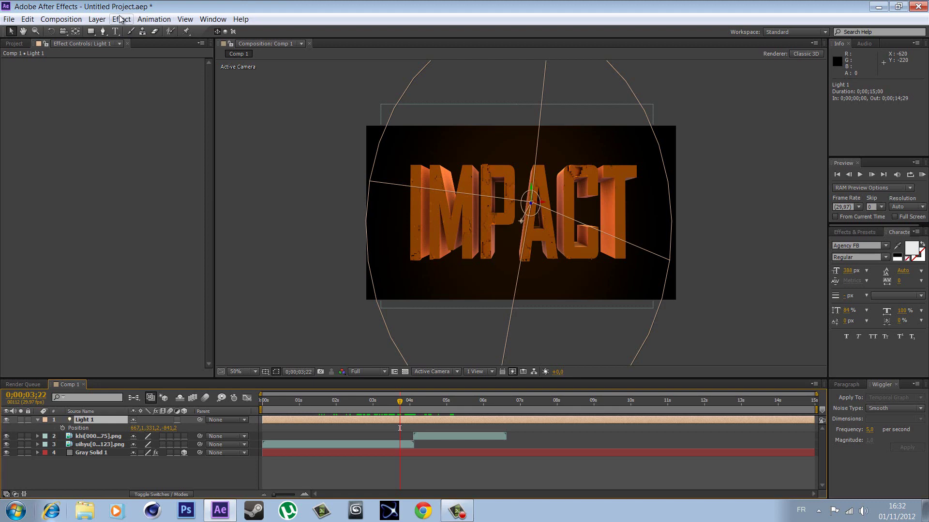
left_click(121, 19)
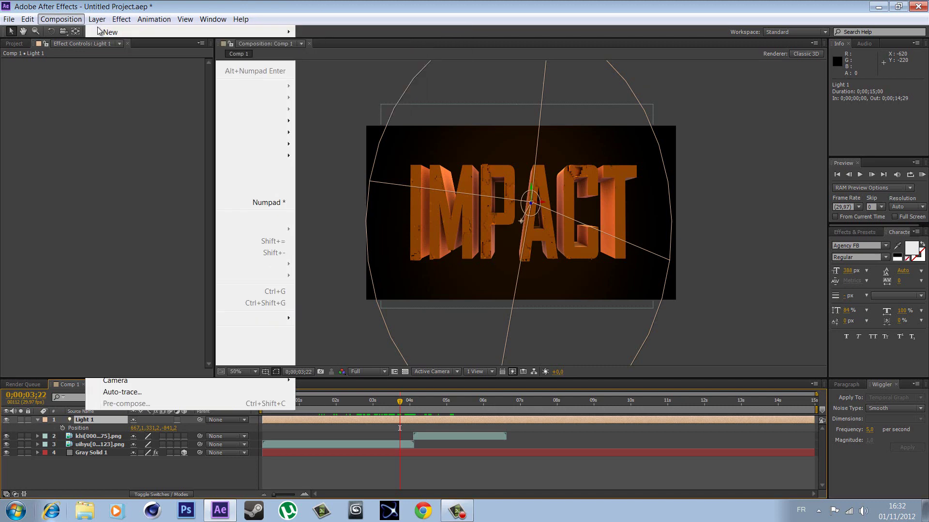
mouse_move(111, 31)
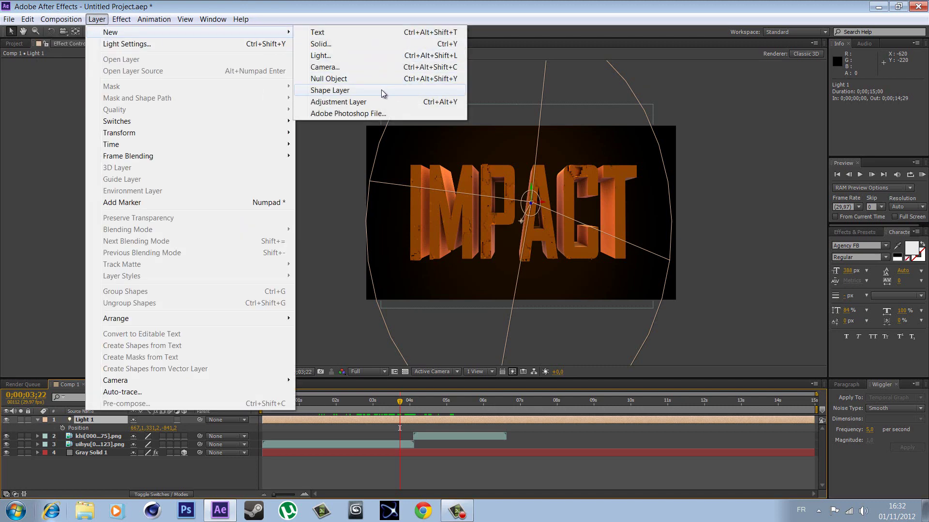
- Add Adjustment Layer 1 with the Magic Bullet Looks effect and open its Looks editor
left_click(374, 105)
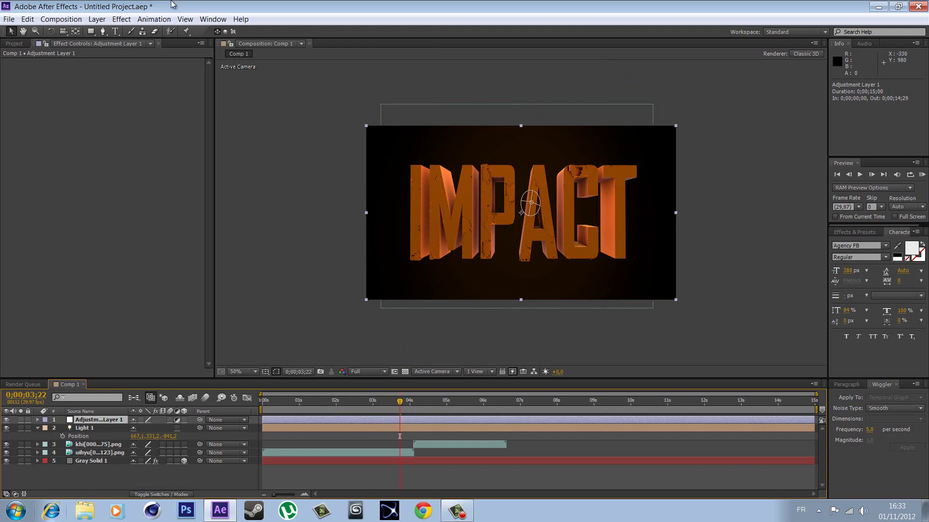
left_click(122, 19)
mouse_move(162, 176)
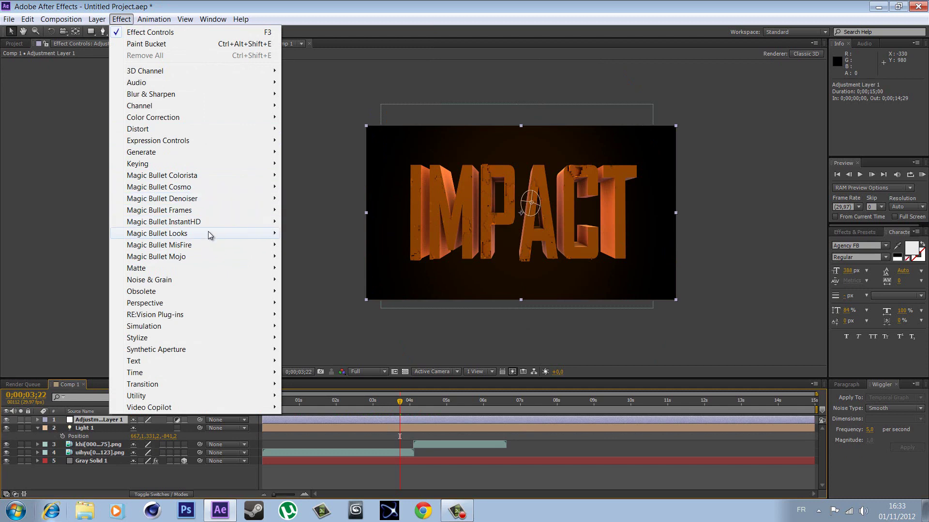
mouse_move(157, 233)
left_click(305, 233)
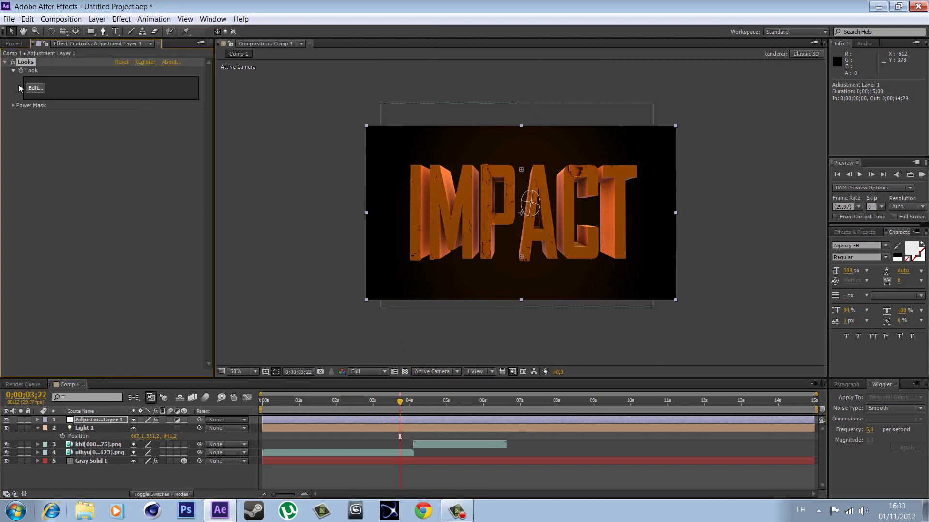
left_click(34, 89)
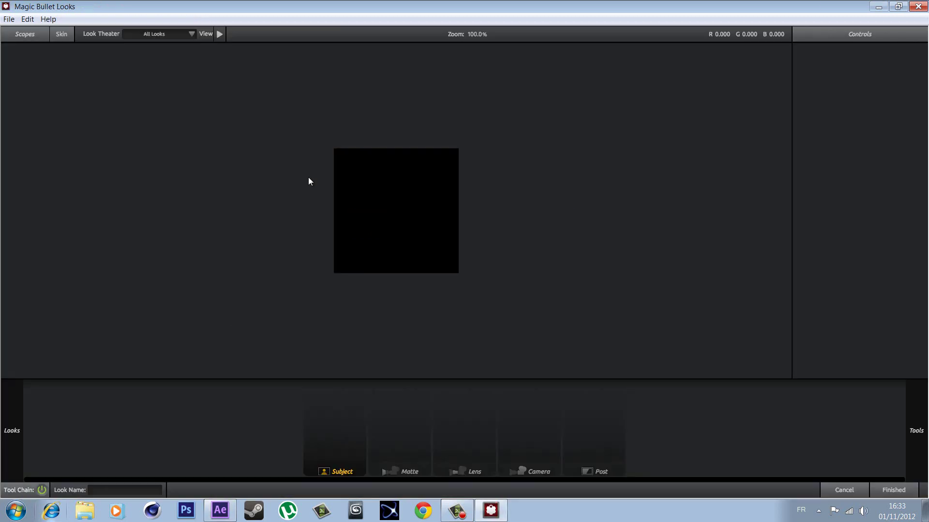
- Browse the look presets and try SultryTron and Black and White Crunch
scroll(367, 219, "down", 2)
scroll(364, 217, "down", 2)
scroll(361, 217, "up", 2)
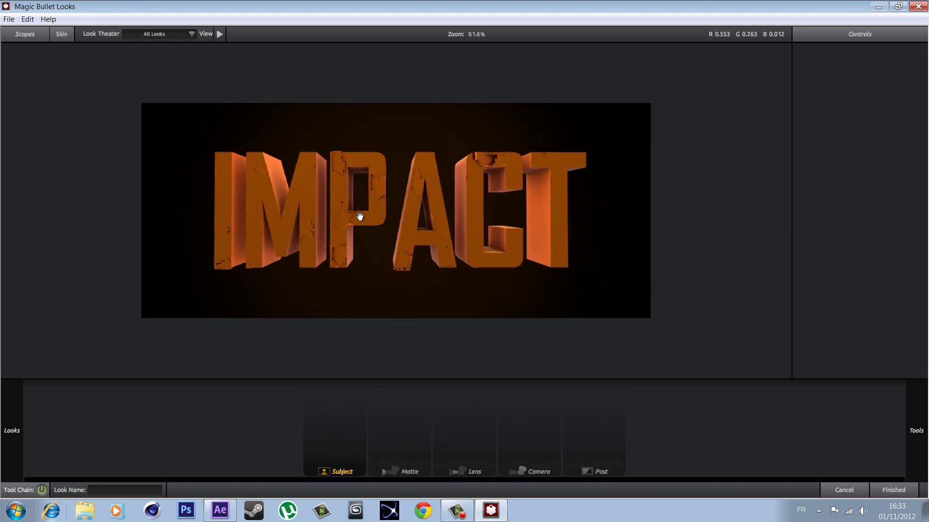
scroll(360, 217, "up", 1)
scroll(360, 217, "down", 3)
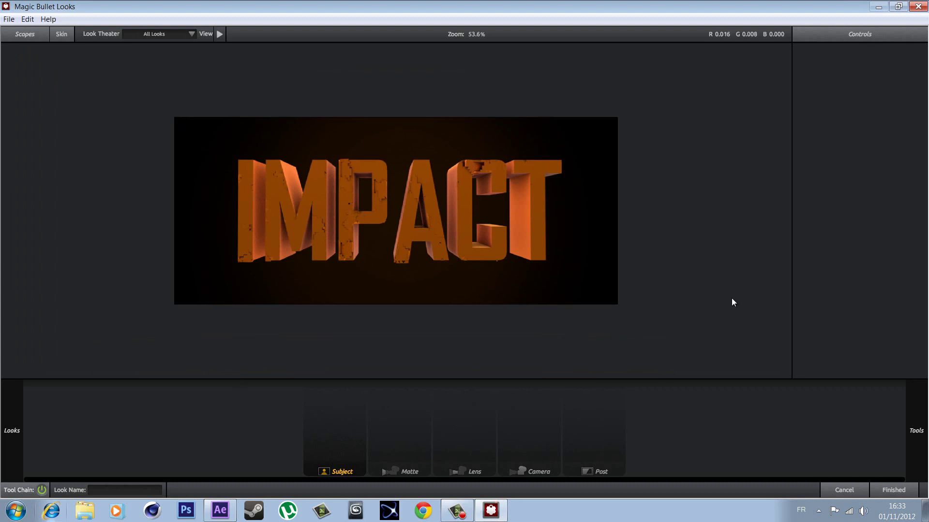
scroll(484, 247, "up", 1)
scroll(478, 245, "up", 1)
scroll(479, 245, "down", 1)
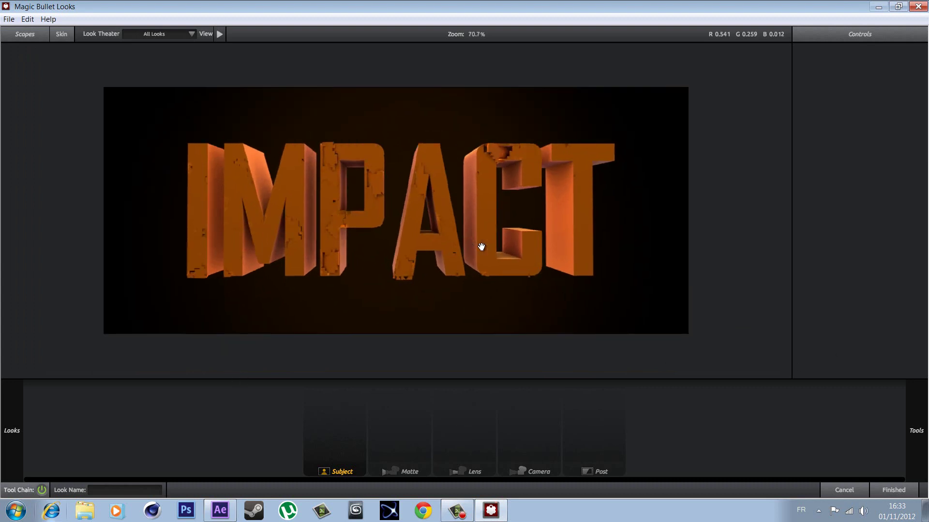
scroll(479, 245, "down", 1)
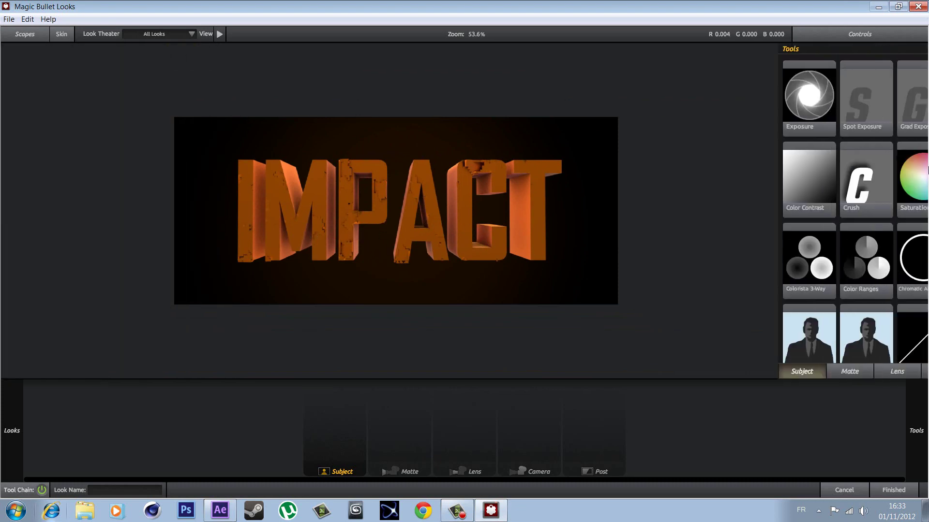
mouse_move(12, 430)
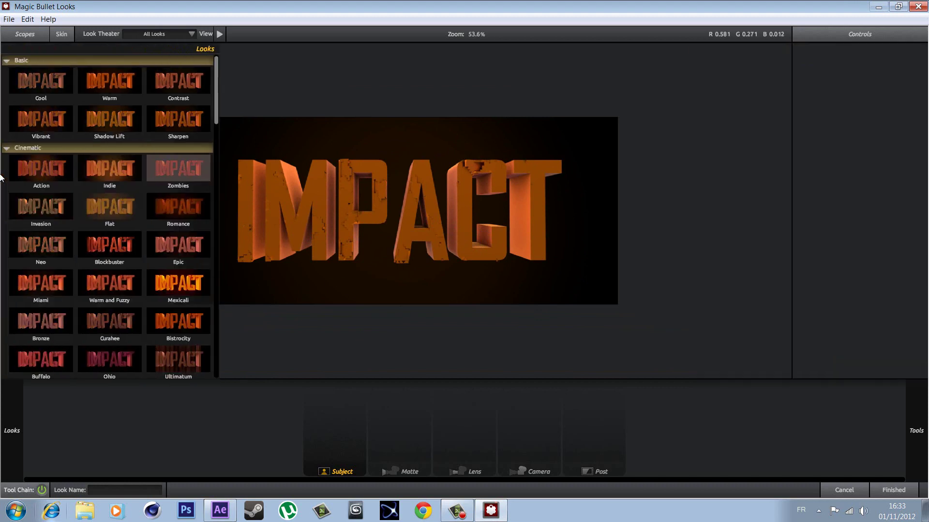
scroll(76, 176, "down", 1)
scroll(82, 173, "up", 1)
scroll(82, 174, "down", 1)
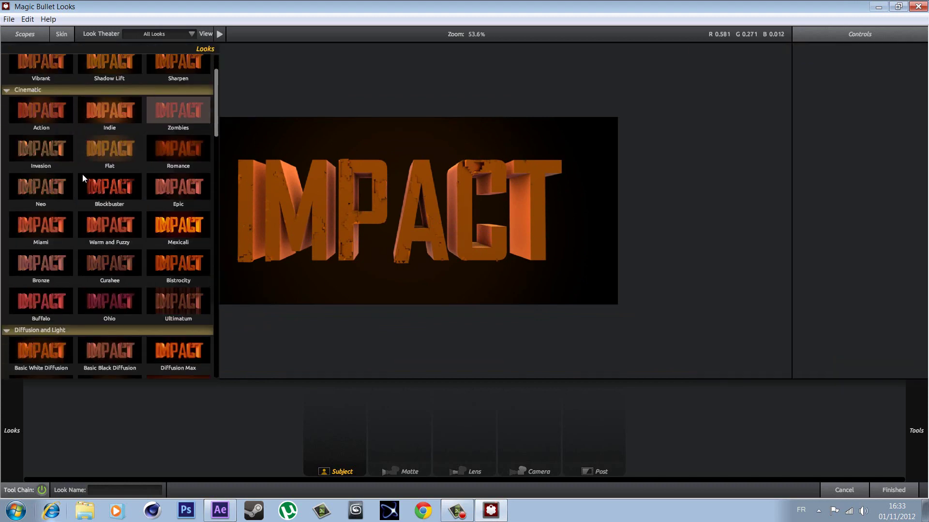
scroll(83, 174, "down", 2)
scroll(83, 173, "up", 2)
scroll(167, 195, "down", 1)
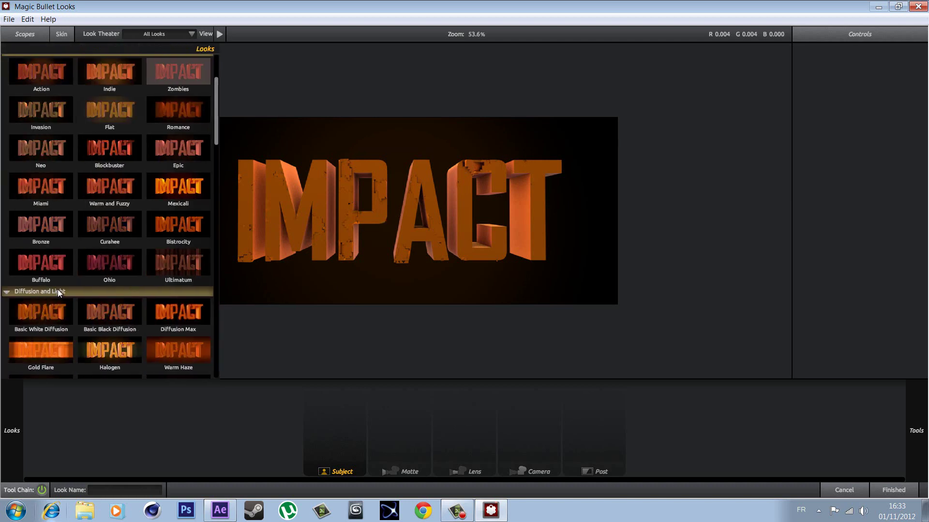
scroll(52, 258, "down", 3)
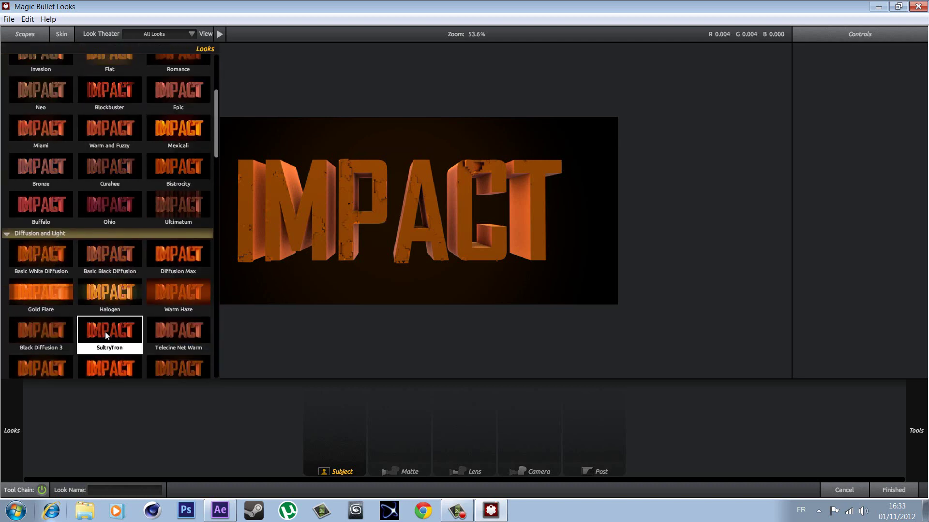
left_click(106, 332)
scroll(105, 332, "down", 2)
scroll(106, 332, "down", 2)
left_click(114, 334)
- Try the Streetlight, Movie Star, Skin Smoother and Big Country looks
scroll(114, 335, "down", 2)
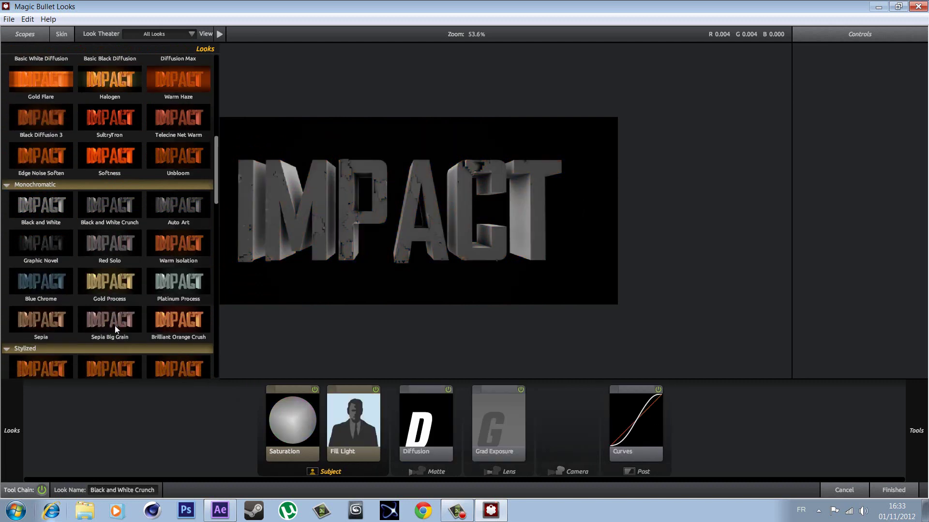
scroll(115, 320, "down", 2)
scroll(115, 320, "down", 2)
left_click(115, 316)
scroll(115, 315, "down", 2)
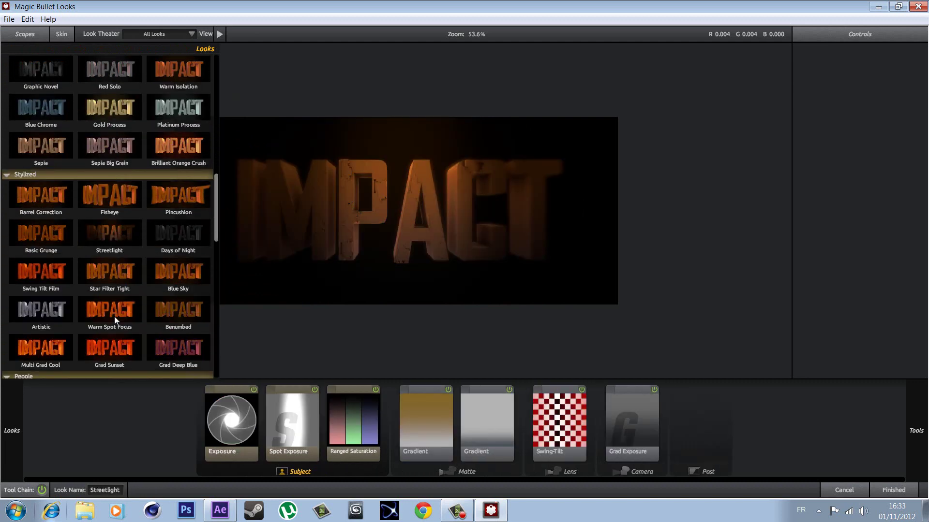
scroll(114, 314, "down", 2)
left_click(111, 350)
scroll(113, 347, "down", 2)
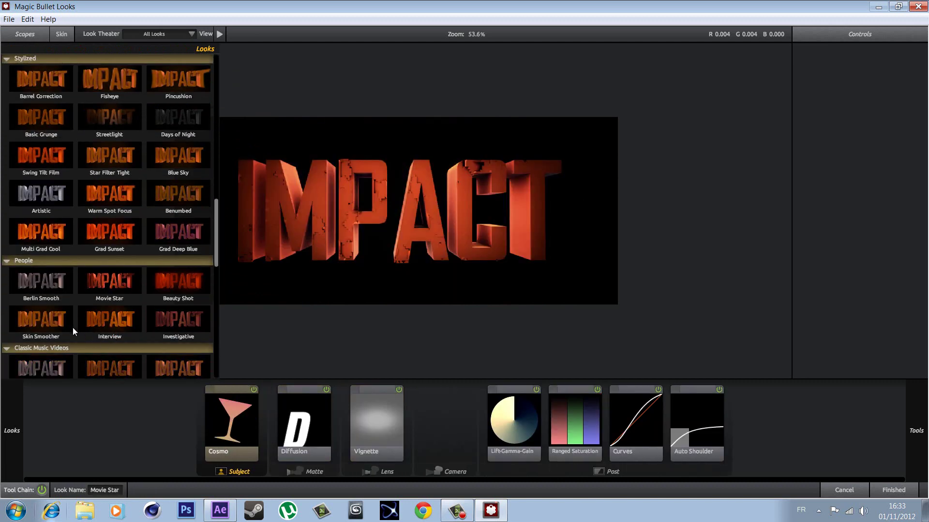
left_click(66, 323)
scroll(68, 323, "down", 2)
scroll(123, 312, "down", 2)
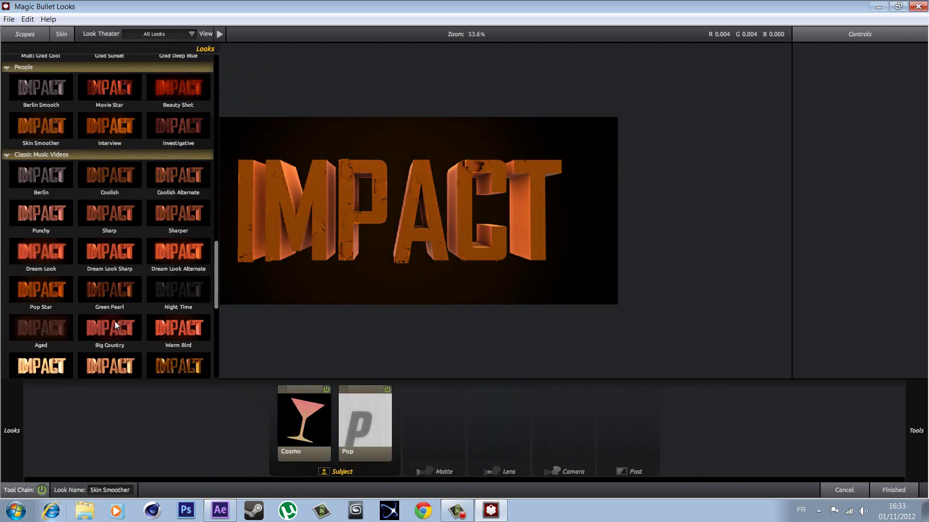
left_click(114, 322)
scroll(114, 323, "down", 3)
- Try Indecision, Tropico Wash, Warm Stock, Bleach Bypass, Bleach Bypass Cool and No 85 looks
left_click(30, 290)
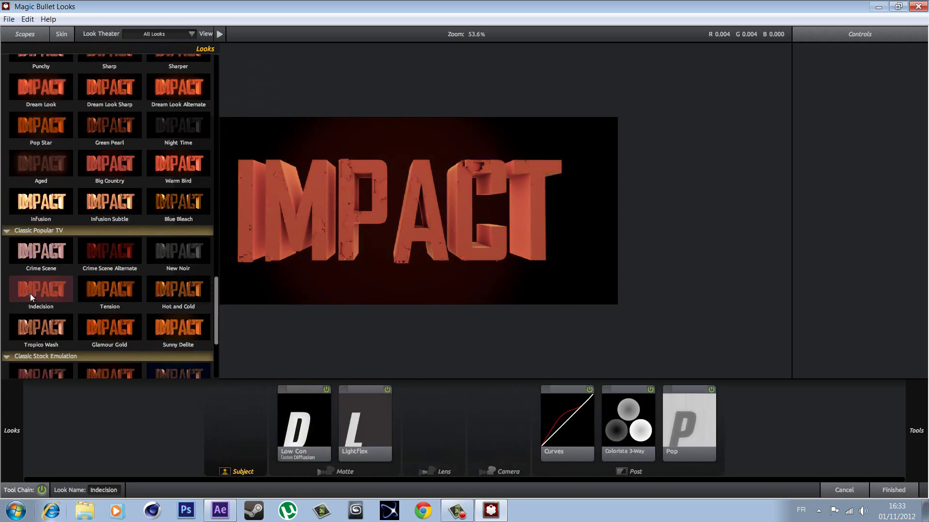
left_click(36, 319)
scroll(38, 320, "down", 3)
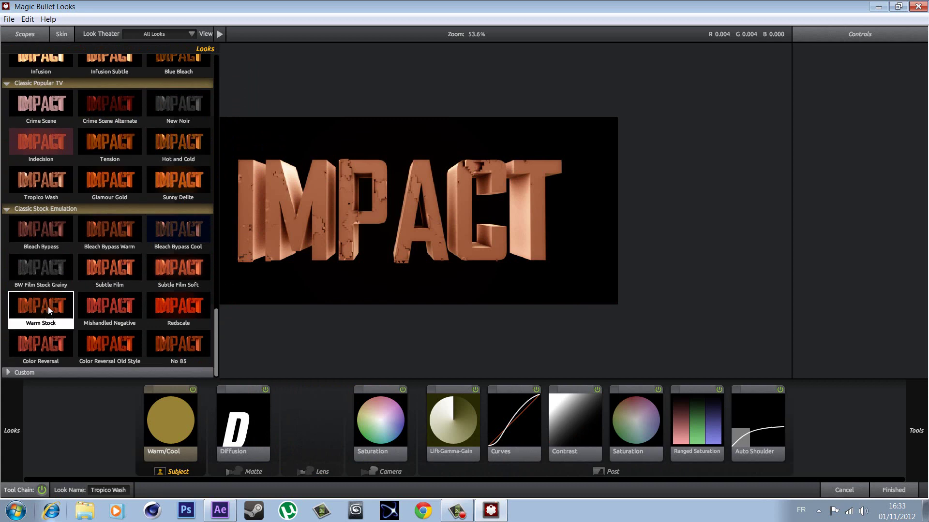
left_click(48, 308)
left_click(50, 236)
left_click(185, 239)
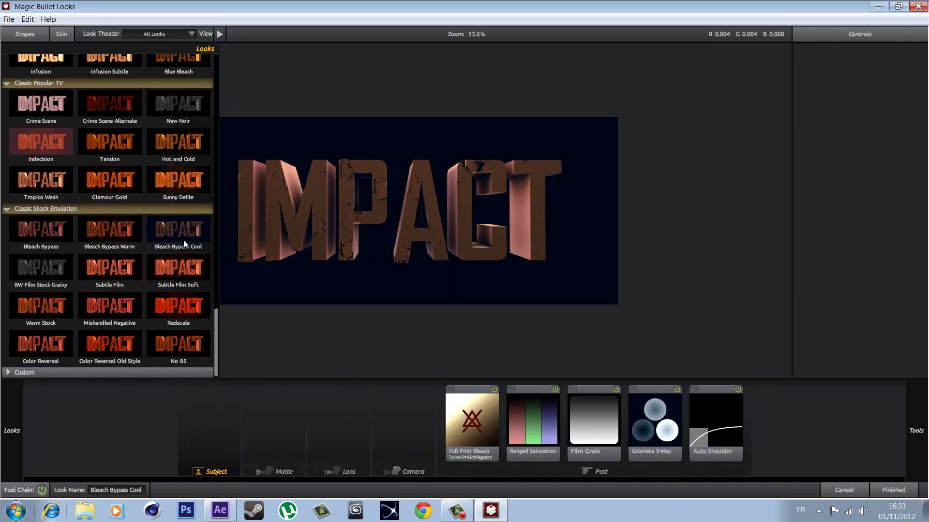
left_click(172, 346)
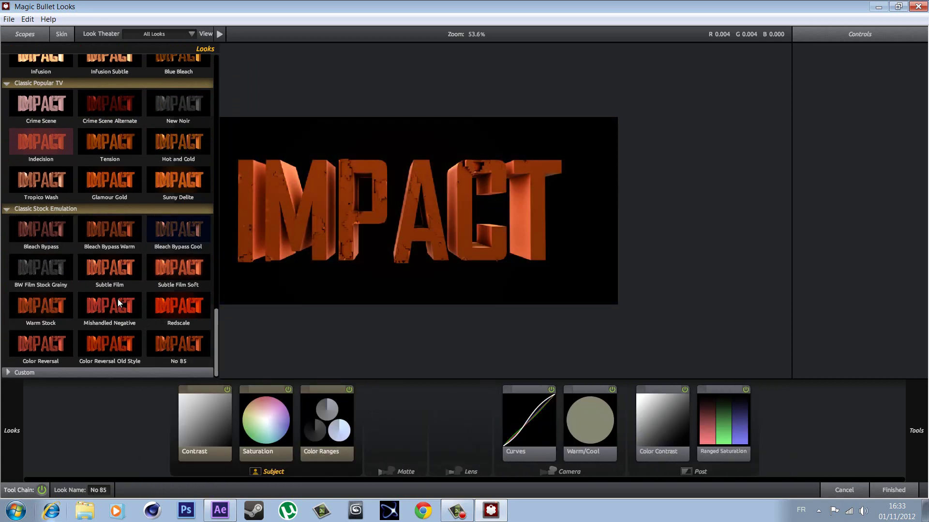
- Apply the Cool look, compare it with Warm, and settle on Cool
scroll(118, 299, "up", 3)
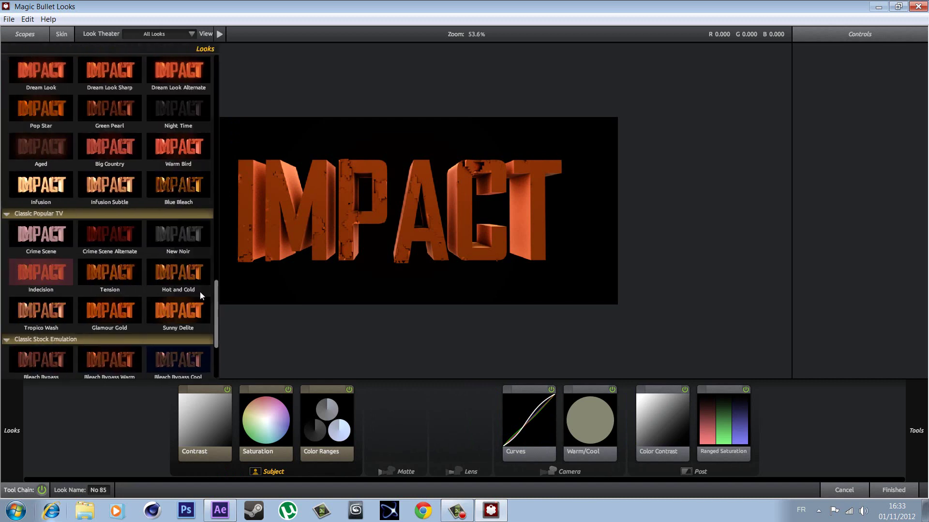
left_click_drag(220, 303, 237, 54)
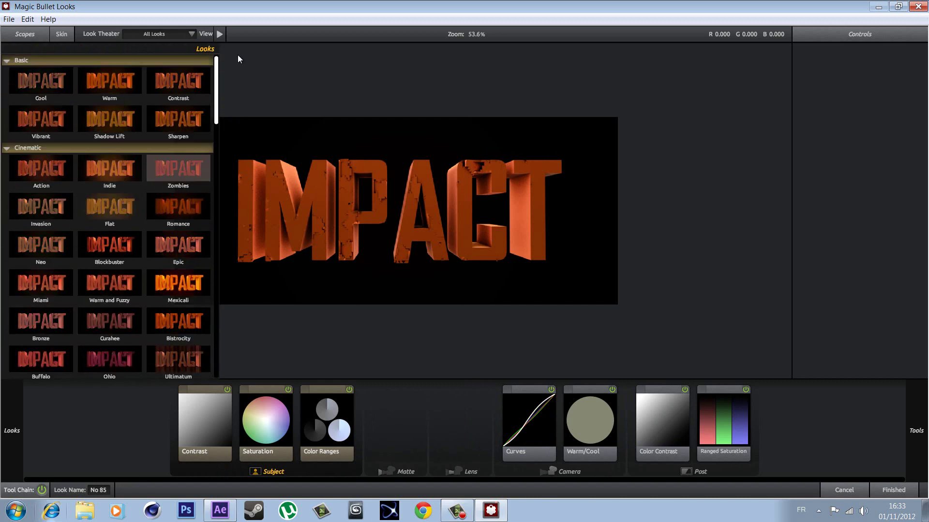
left_click(40, 80)
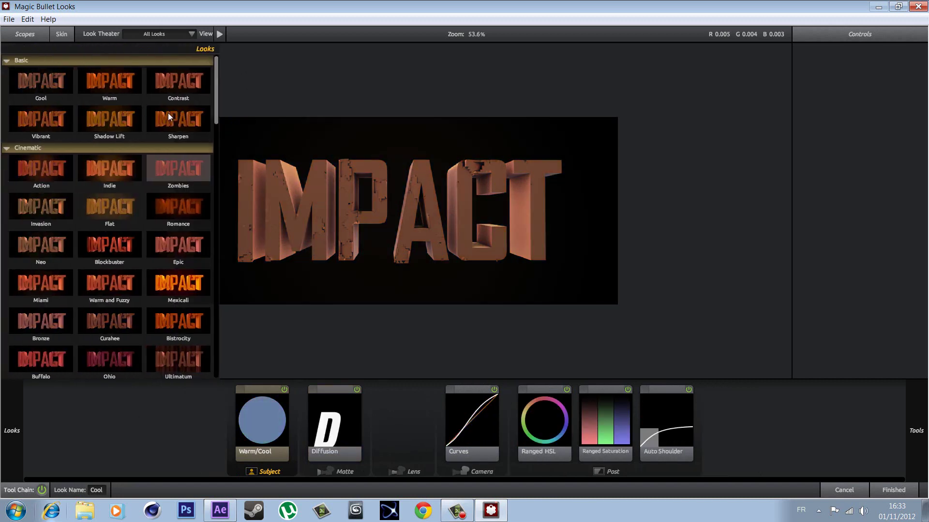
left_click(121, 88)
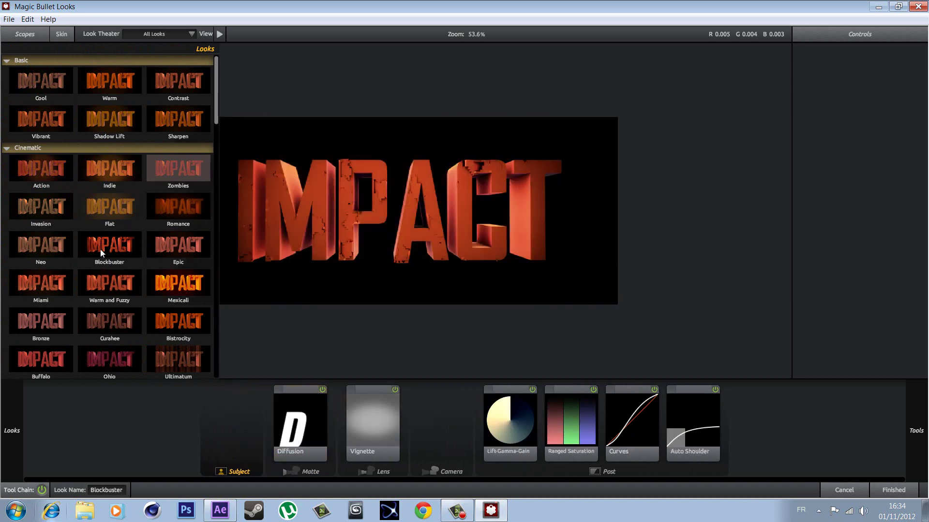
left_click(45, 77)
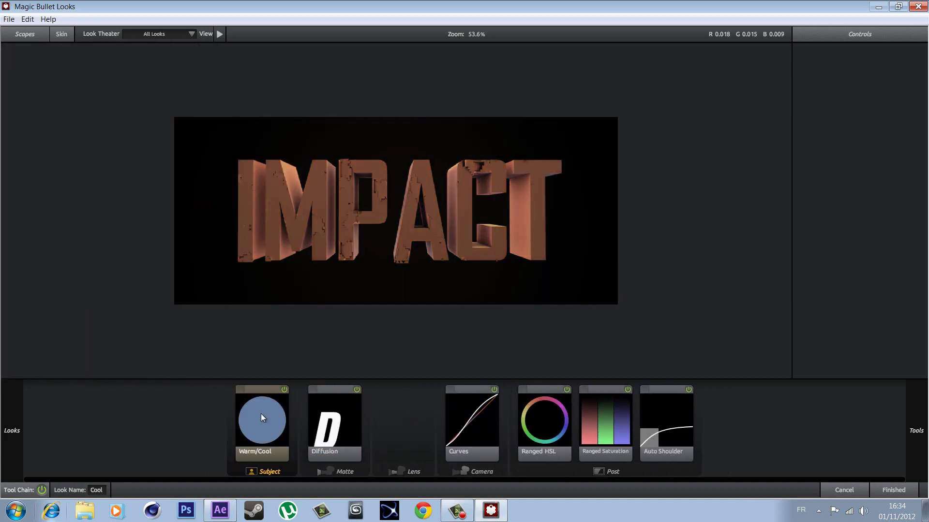
- Remove Warm/Cool, Diffusion, Curves, Ranged HSL and Ranged Saturation from the tool chain
left_click_drag(261, 414, 881, 321)
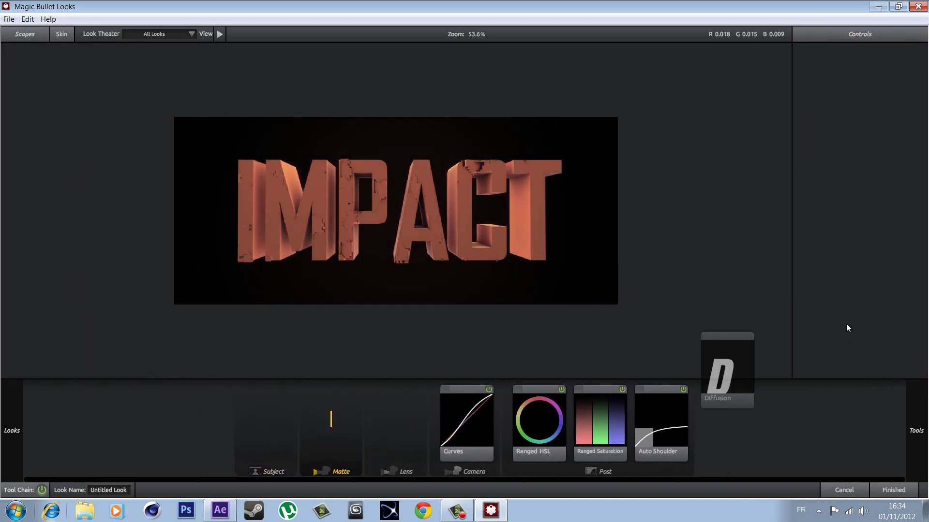
left_click_drag(310, 446, 846, 310)
left_click_drag(487, 426, 736, 334)
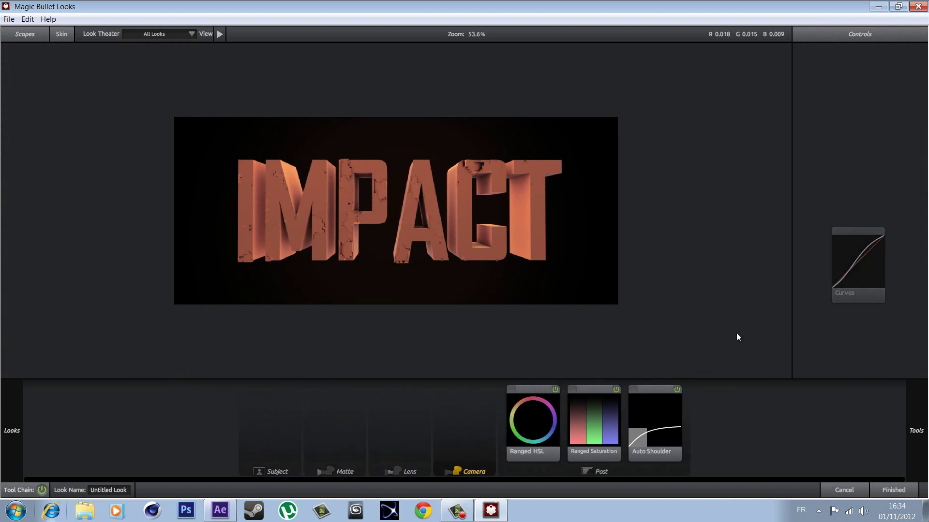
left_click_drag(532, 421, 860, 285)
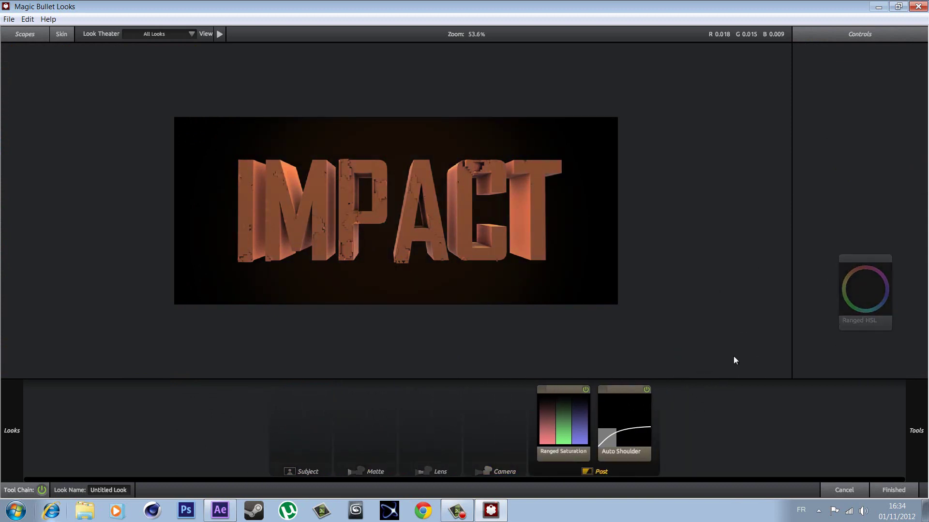
left_click_drag(571, 416, 872, 271)
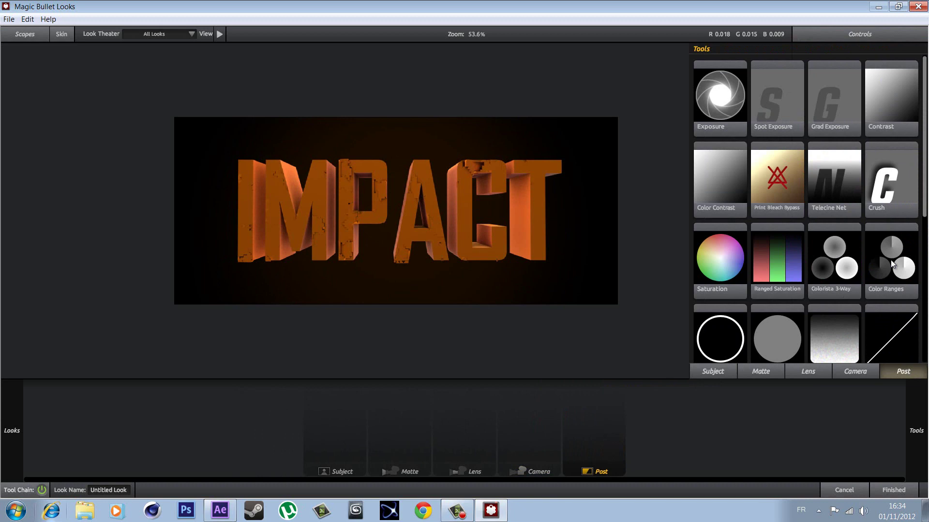
- Add Color Ranges, tint highlights and midtones toward blue, then remove it again
double_click(889, 273)
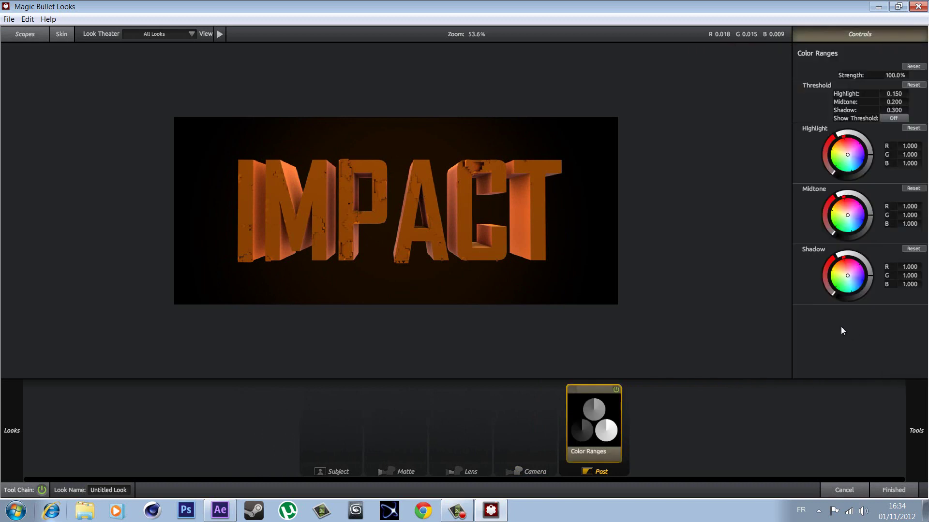
mouse_move(867, 175)
left_mouse_down()
mouse_move(902, 162)
mouse_move(891, 133)
left_mouse_up()
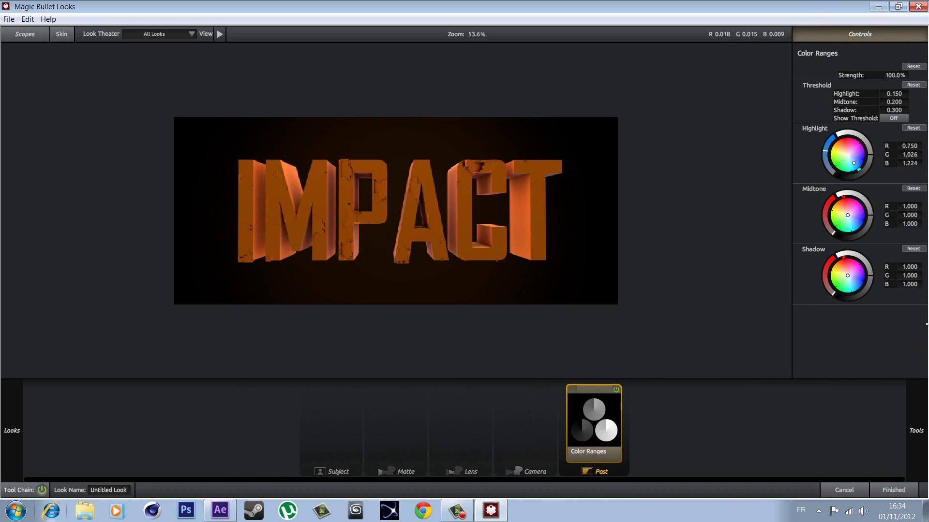
mouse_move(854, 163)
left_mouse_down()
mouse_move(345, 261)
mouse_move(317, 325)
left_mouse_up()
mouse_move(848, 215)
left_mouse_down()
mouse_move(816, 368)
mouse_move(637, 318)
left_mouse_up()
left_click_drag(590, 435, 886, 214)
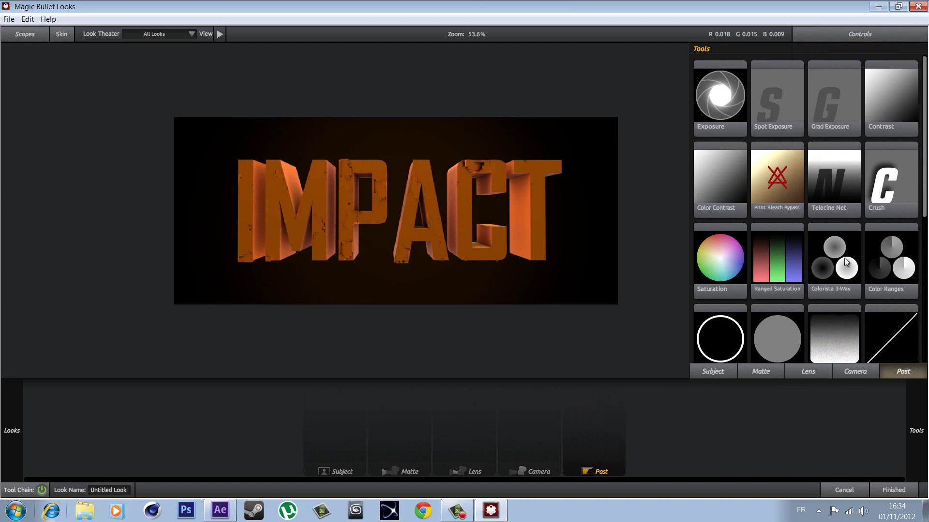
- Add Colorista 3-Way and adjust its highlight, midtone and shadow wheel pucks
double_click(829, 257)
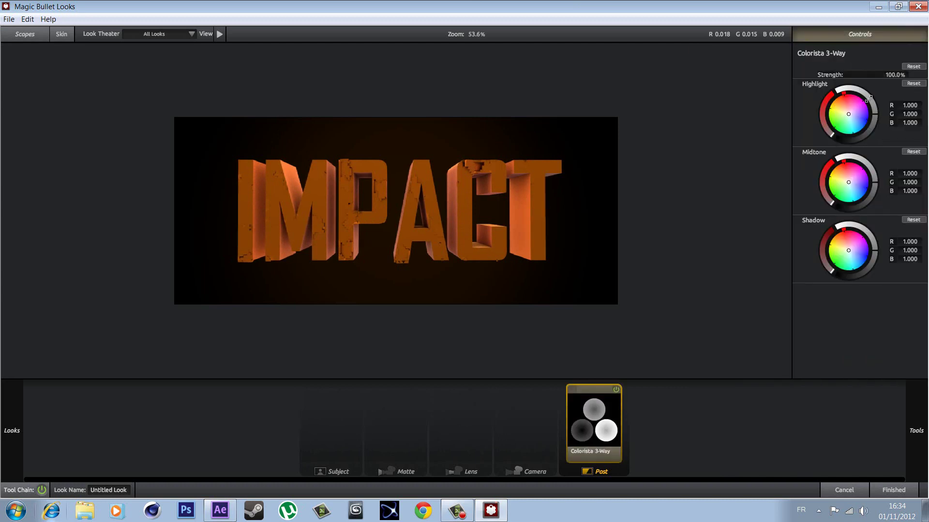
mouse_move(848, 115)
left_mouse_down()
mouse_move(852, 124)
mouse_move(885, 111)
left_mouse_up()
mouse_move(858, 118)
left_mouse_down()
mouse_move(852, 136)
mouse_move(862, 136)
left_mouse_up()
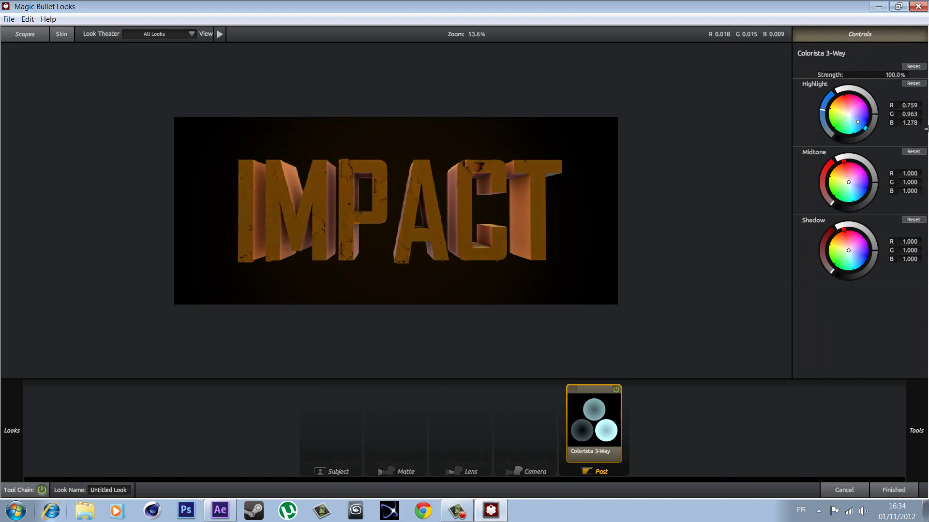
left_click_drag(855, 188, 857, 187)
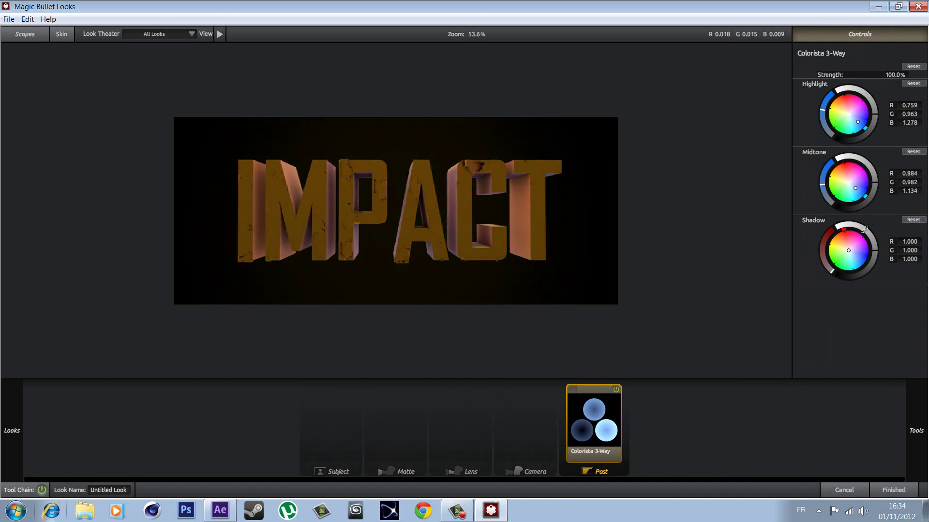
left_click_drag(849, 250, 854, 253)
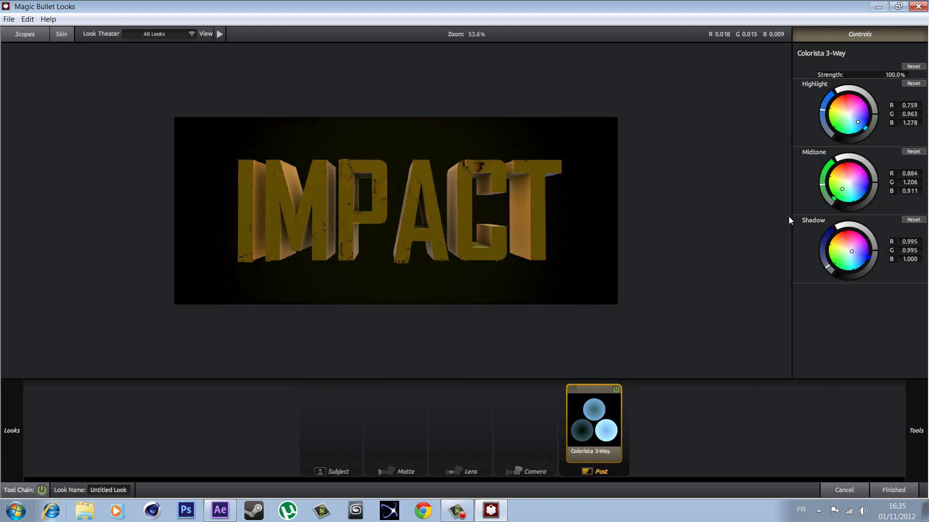
left_click(490, 427)
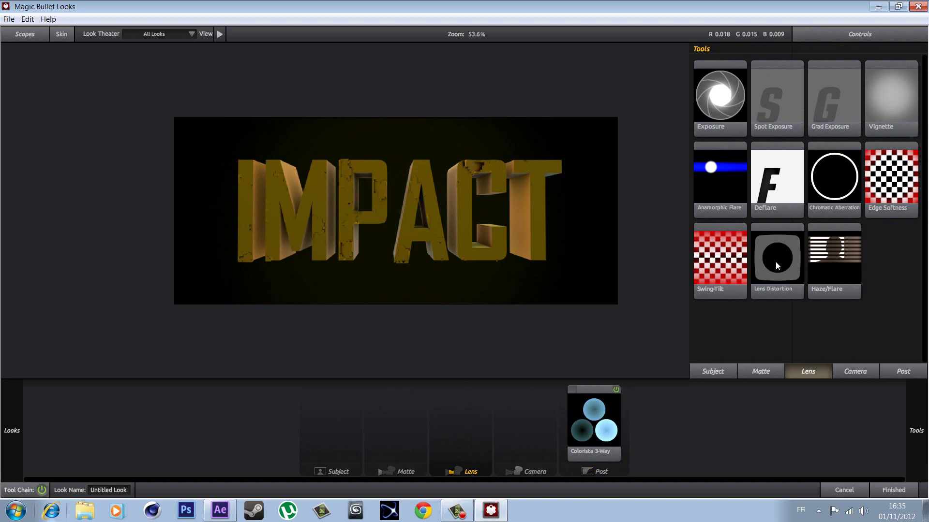
- Add Edge Softness at radius 2.000, then undo back to remove it
double_click(883, 176)
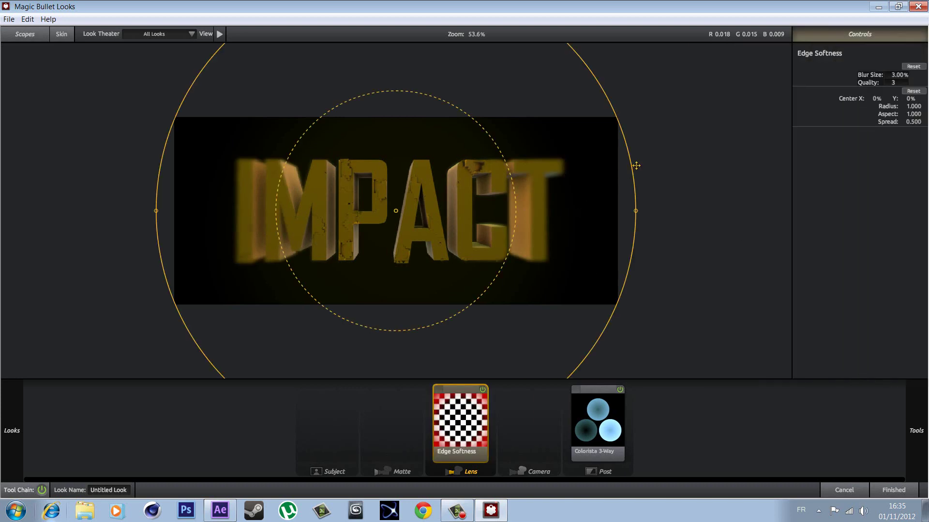
left_click_drag(627, 159, 878, 55)
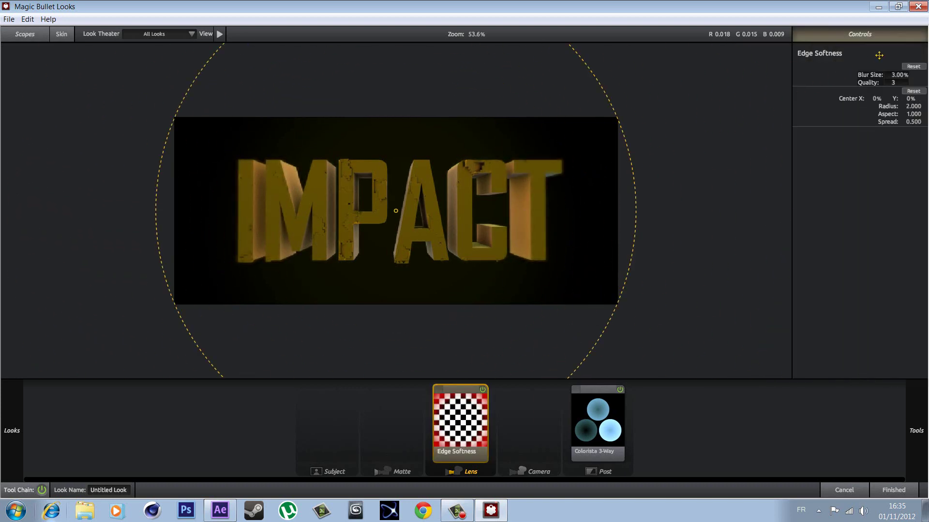
left_click(599, 421)
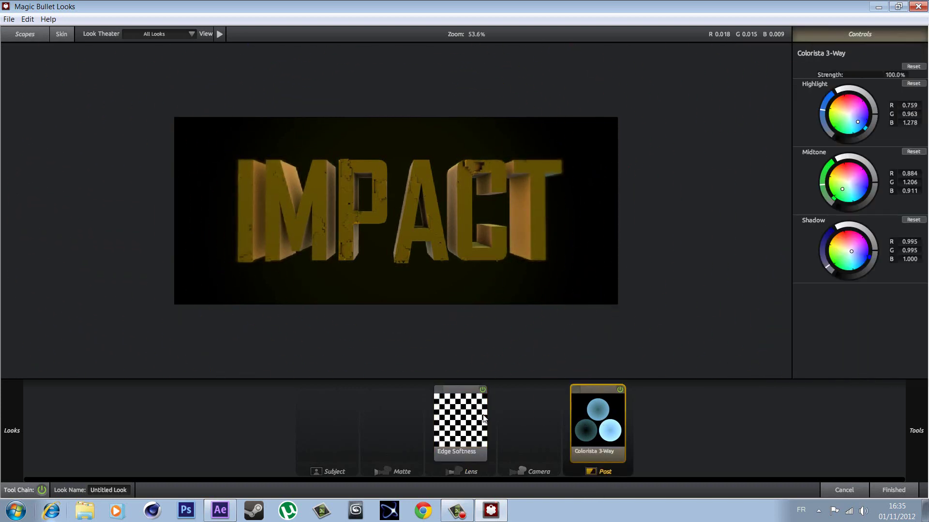
mouse_move(484, 419)
left_mouse_down()
mouse_move(859, 206)
mouse_move(851, 213)
left_mouse_up()
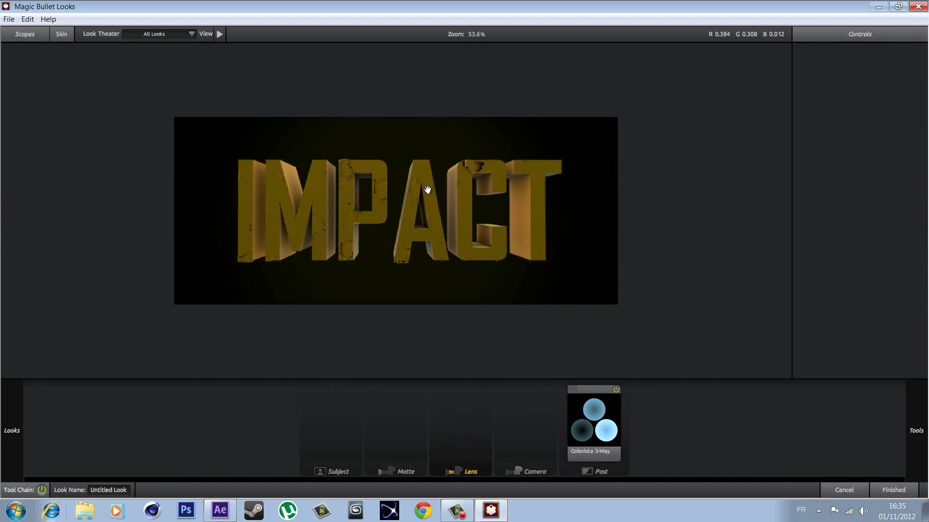
left_click(27, 20)
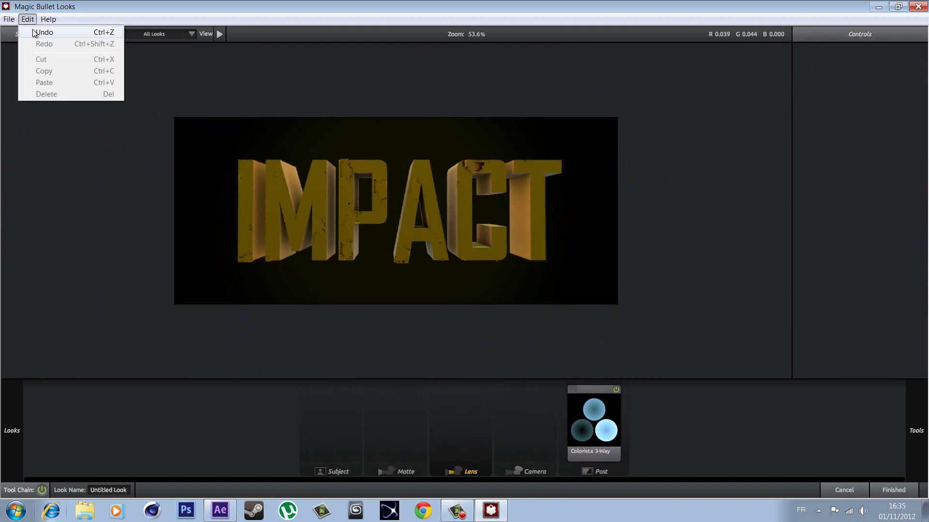
left_click(27, 20)
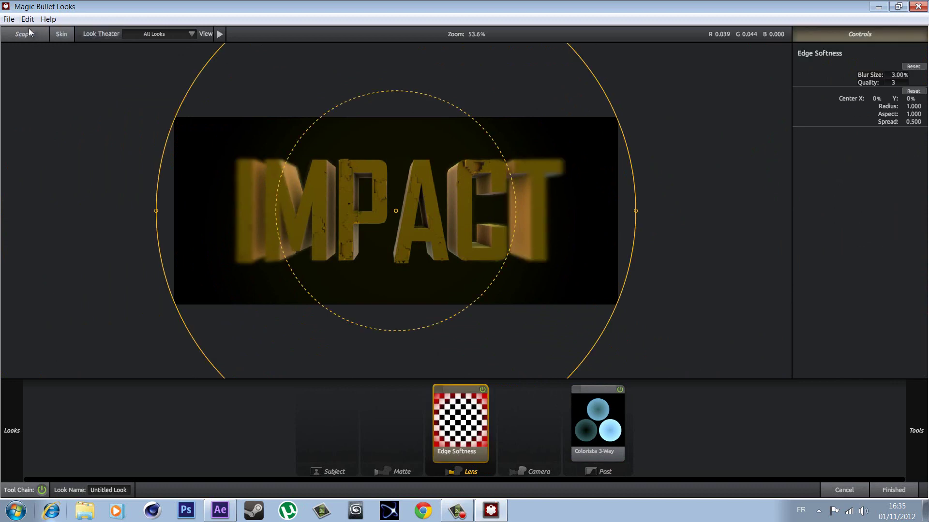
left_click(27, 19)
left_click(28, 19)
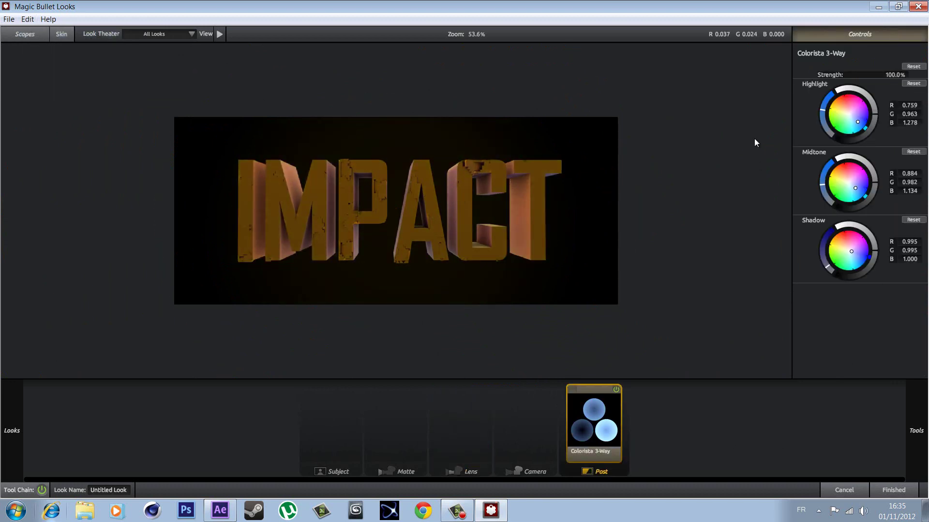
- Re-add Edge Softness with its radius about 1.4 and the soft area recentred
left_click(454, 431)
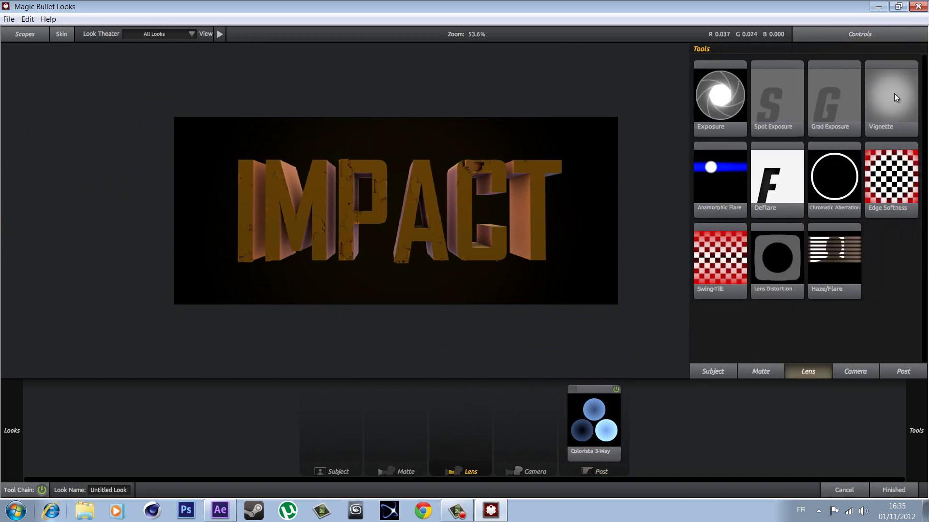
double_click(890, 189)
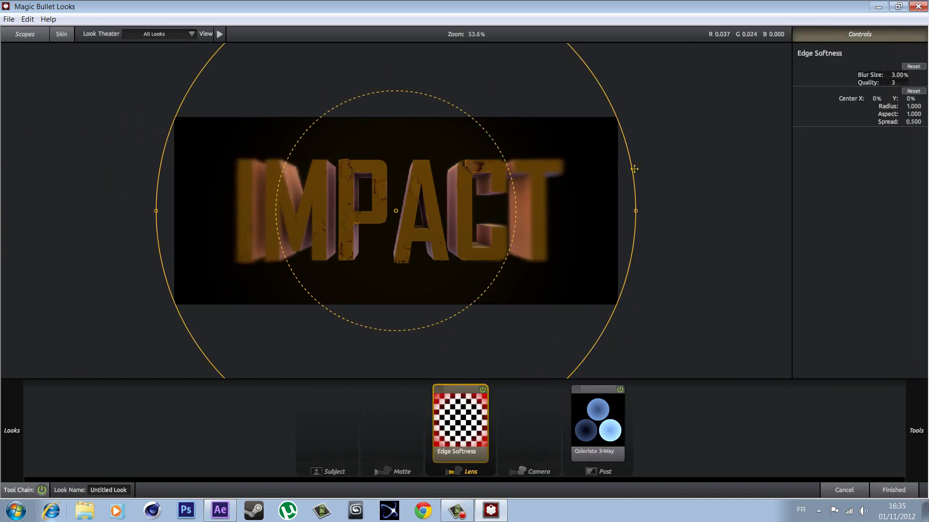
left_click_drag(634, 169, 735, 198)
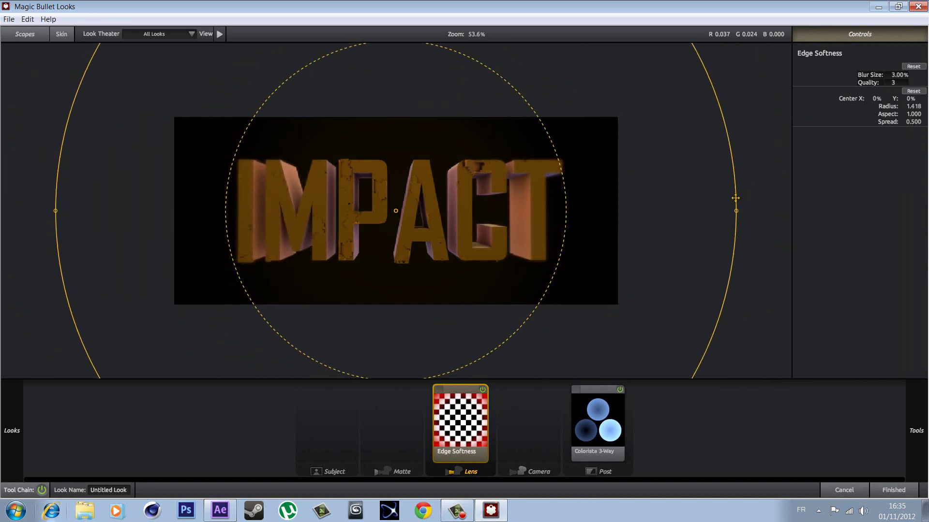
left_click_drag(626, 201, 605, 207)
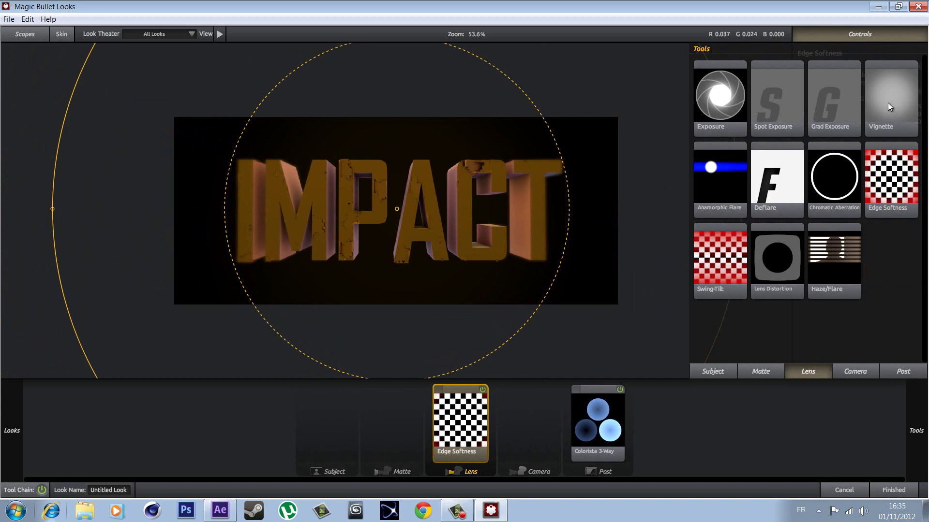
- Add a Vignette and enlarge its radius slightly
double_click(880, 95)
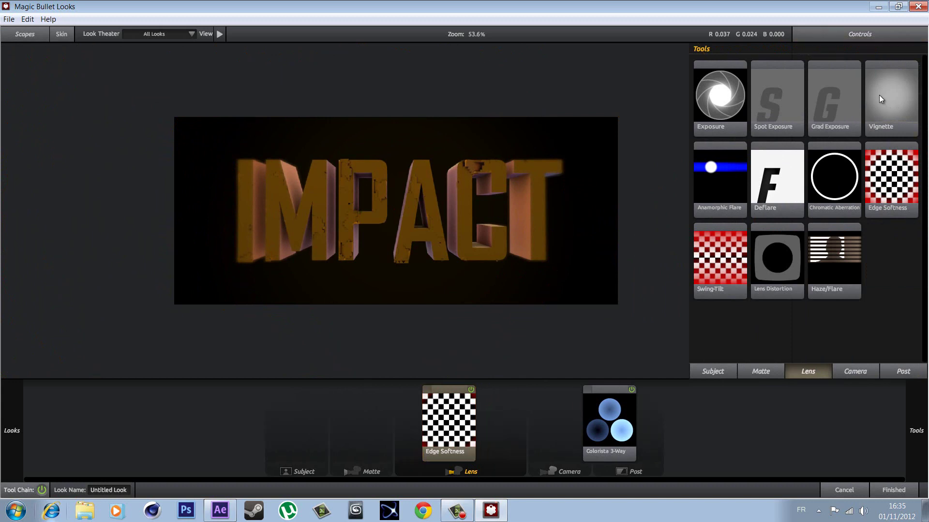
left_click_drag(630, 160, 656, 169)
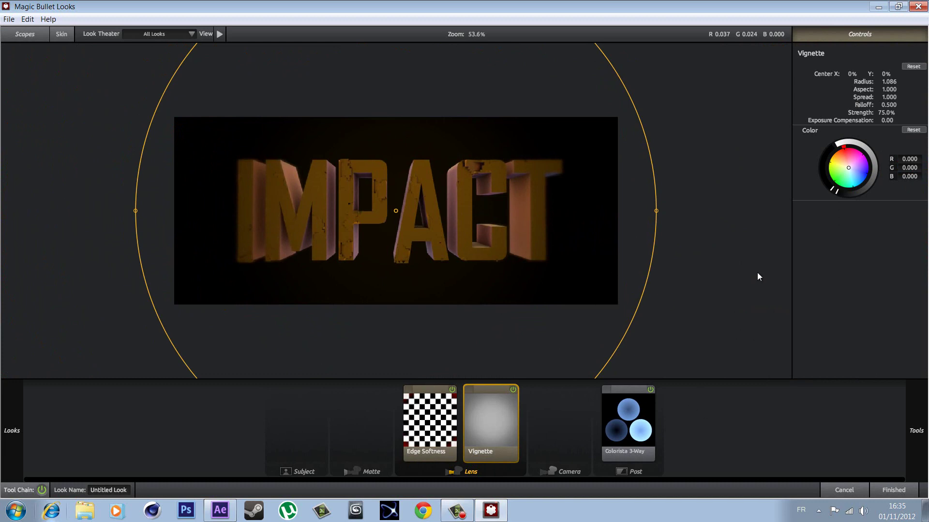
left_click(318, 419)
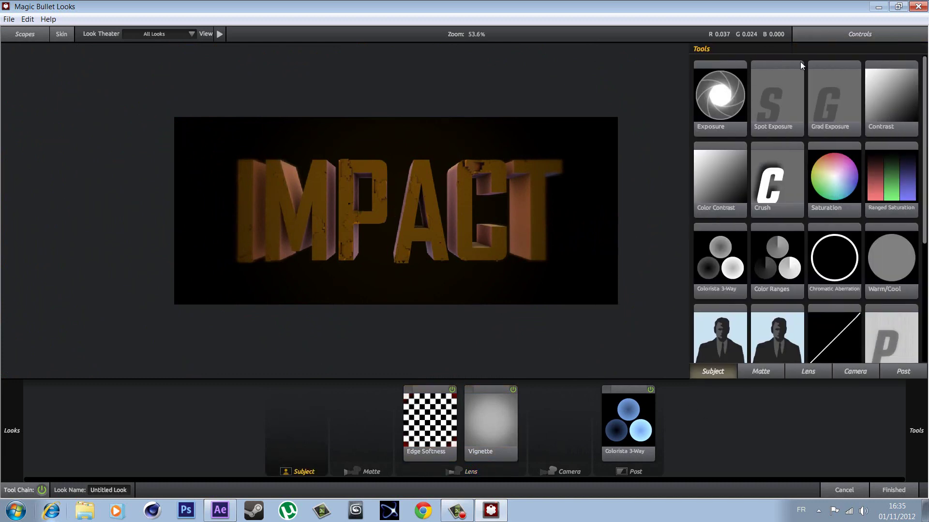
- Add a Diffusion glow from the Matte tools with exposure compensation raised to +0.90
left_click(767, 371)
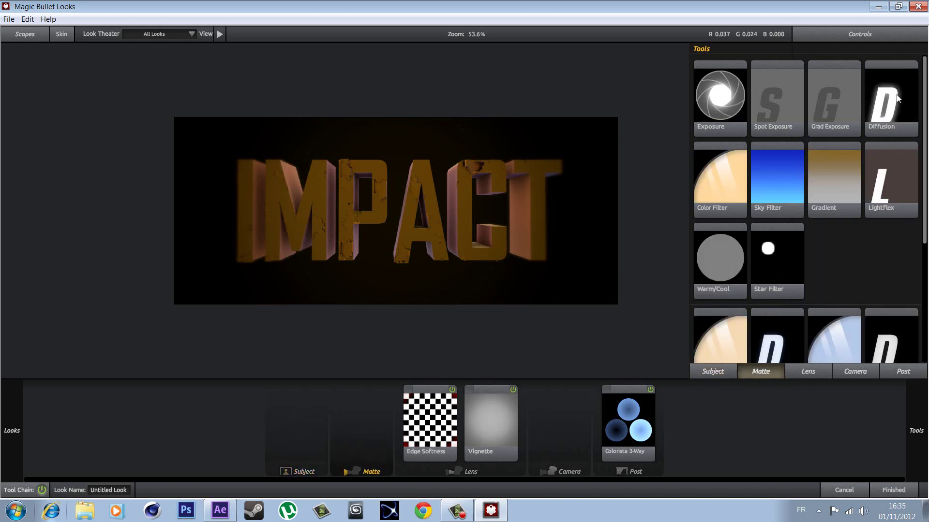
left_click_drag(896, 97, 361, 421)
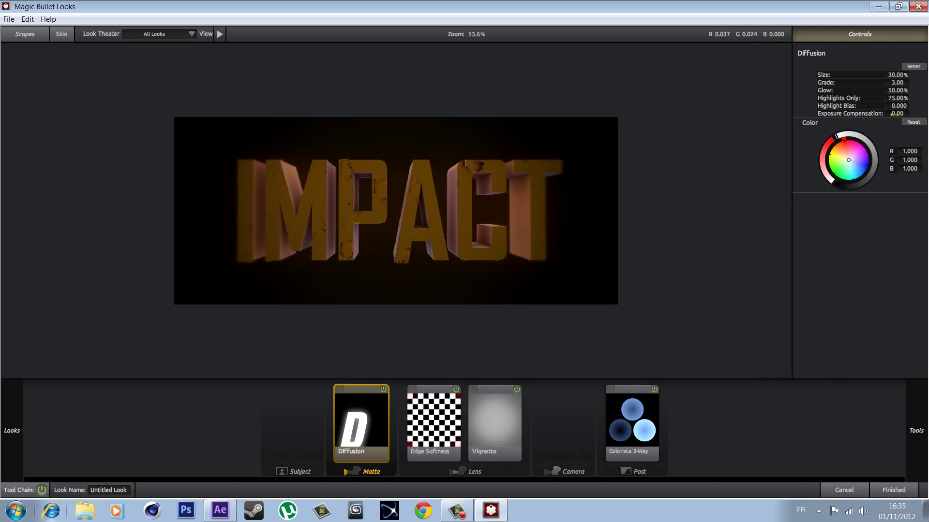
left_click_drag(896, 113, 901, 123)
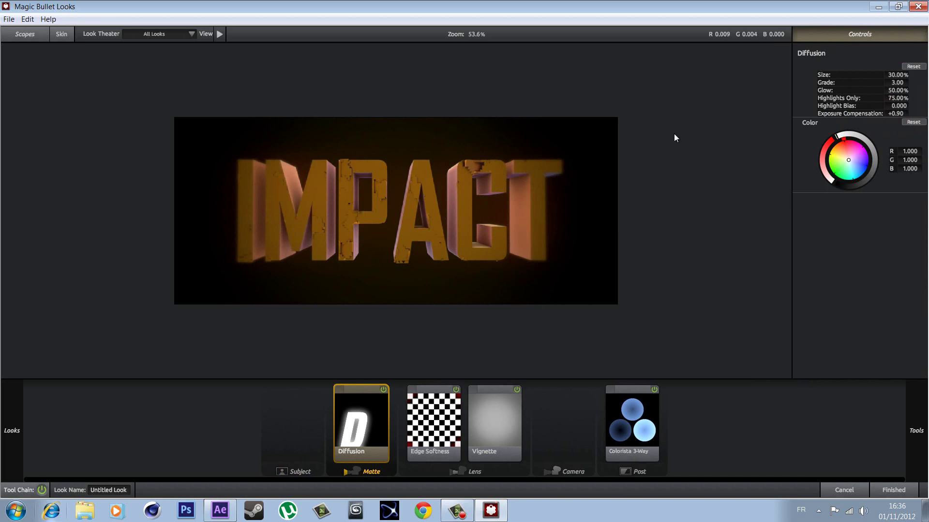
left_click(894, 490)
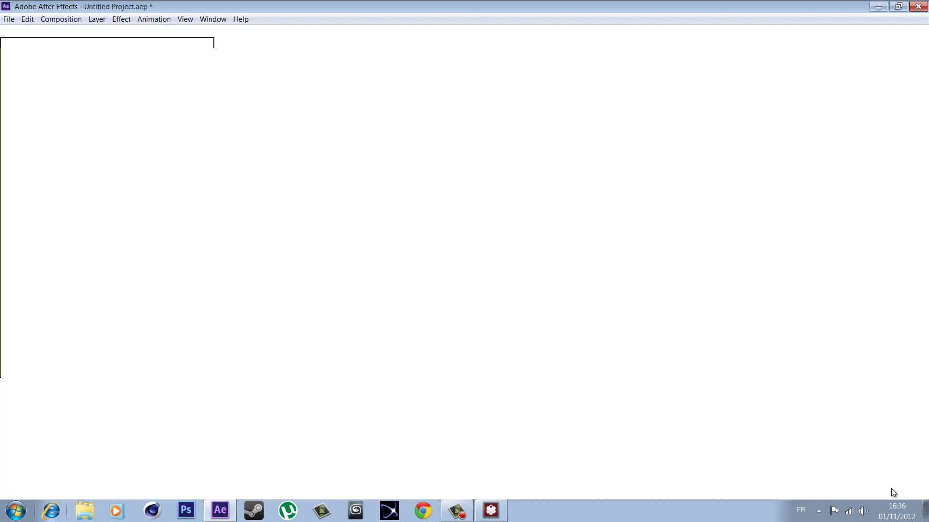
scroll(488, 268, "up", 4)
scroll(487, 268, "down", 1)
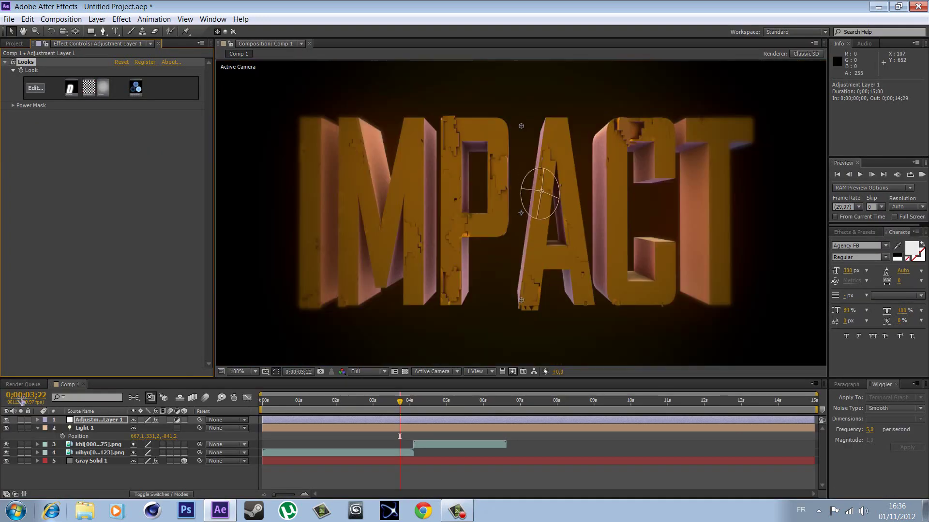
left_click(6, 428)
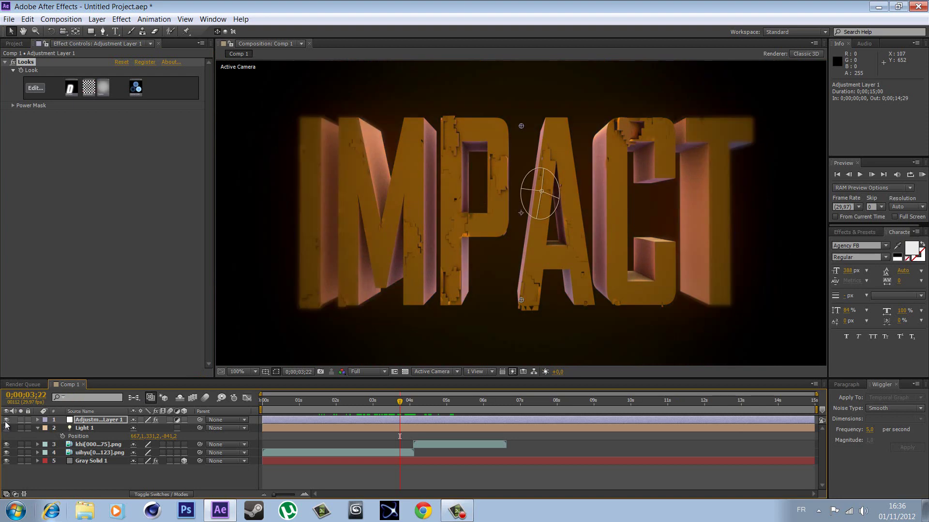
left_click(6, 428)
scroll(493, 220, "down", 2)
scroll(493, 220, "up", 1)
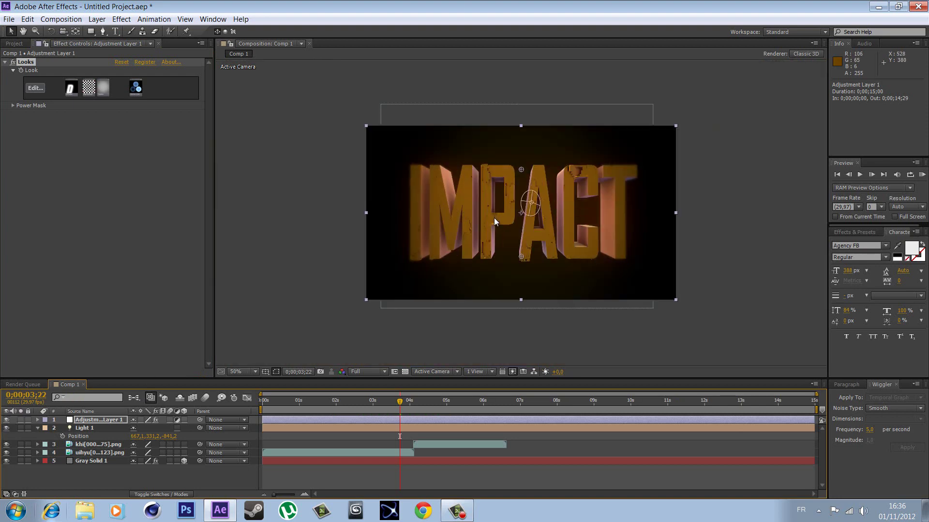
scroll(494, 220, "up", 1)
scroll(494, 223, "down", 1)
left_click(281, 401)
mouse_move(283, 423)
left_mouse_down()
mouse_move(523, 447)
mouse_move(369, 460)
mouse_move(390, 459)
left_mouse_up()
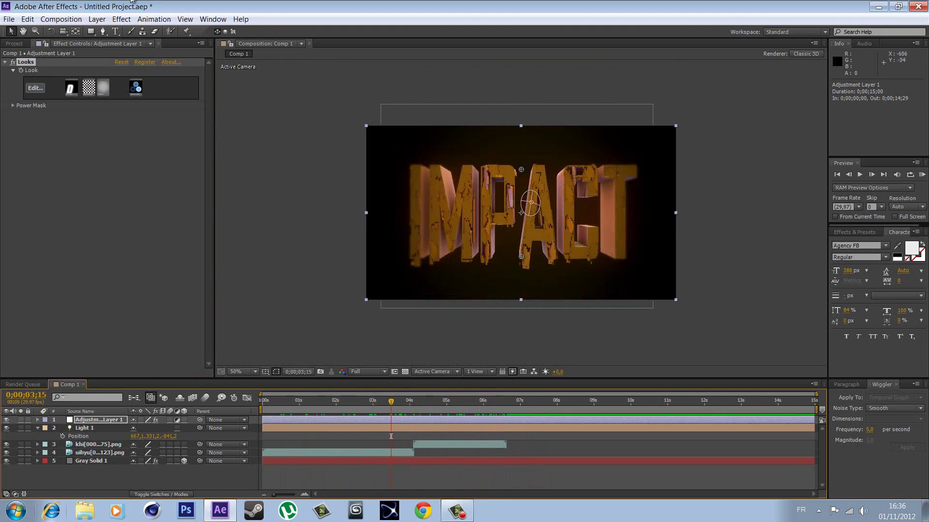
left_click(61, 18)
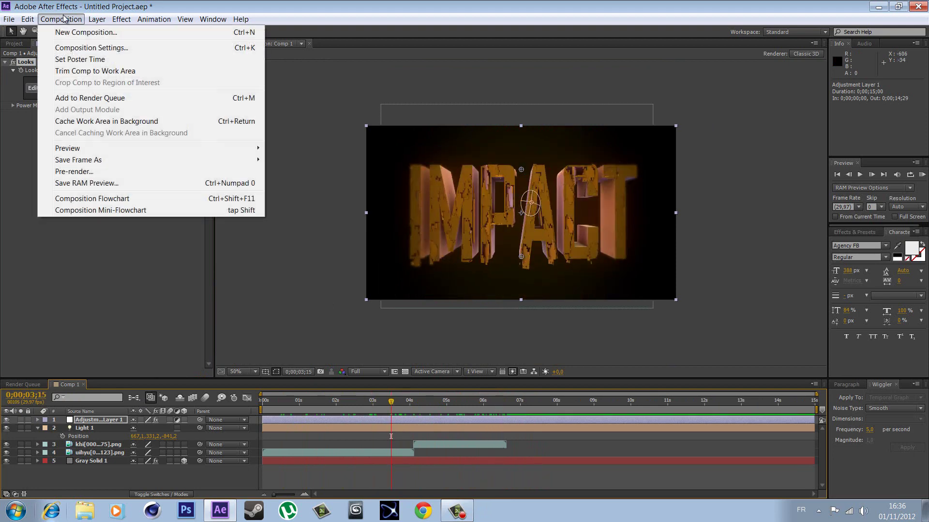
- Create Comp 2 and place Comp 1 inside it as a layer
left_click(81, 33)
left_click(504, 352)
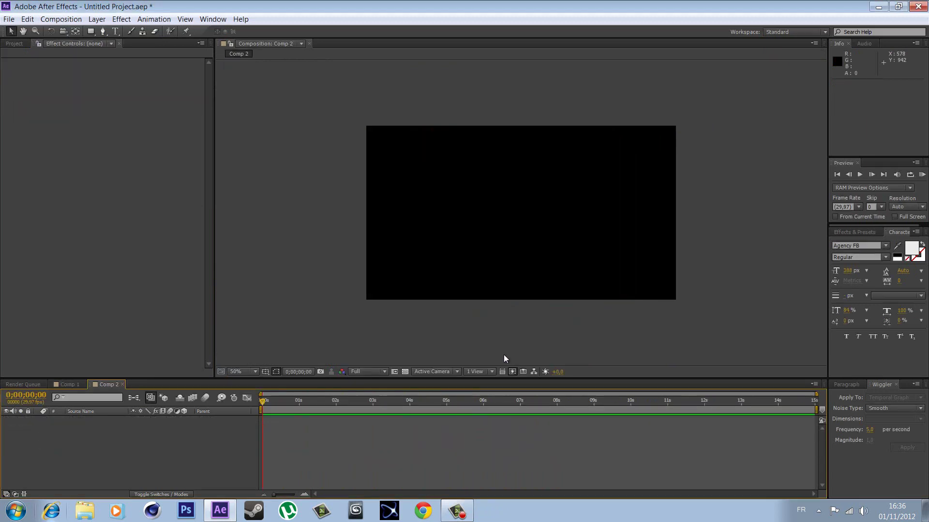
left_click(15, 43)
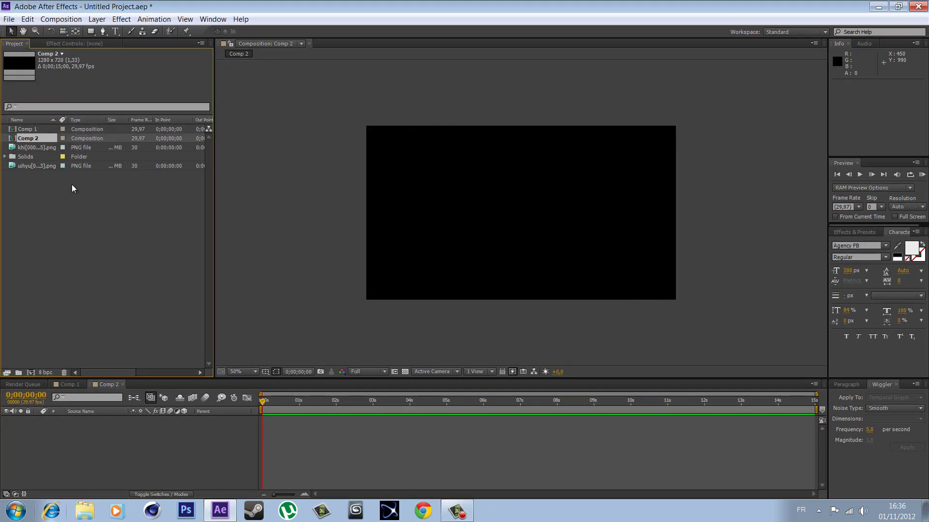
left_click_drag(28, 132, 60, 444)
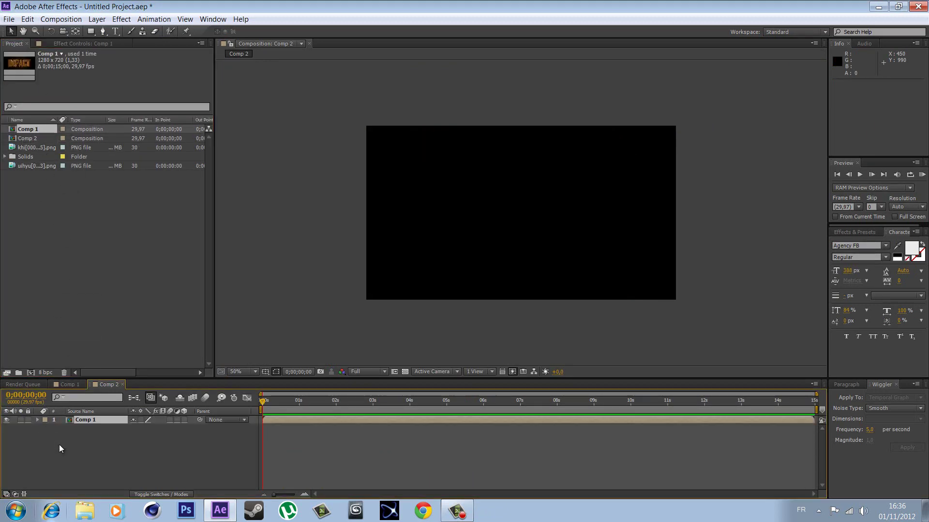
mouse_move(261, 405)
left_mouse_down()
mouse_move(422, 411)
mouse_move(297, 427)
mouse_move(384, 417)
mouse_move(305, 411)
mouse_move(399, 408)
left_mouse_up()
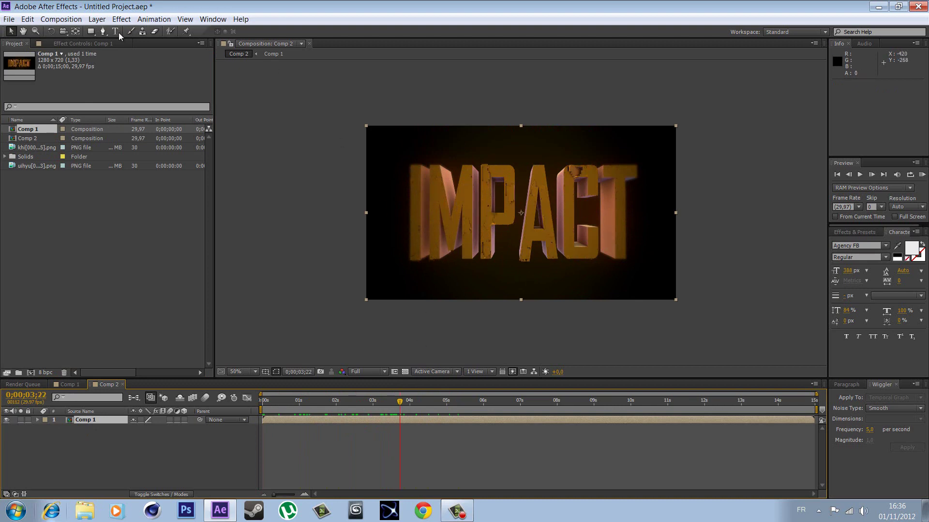
- Add a black solid and move it down to form the bottom letterbox bar
left_click(96, 20)
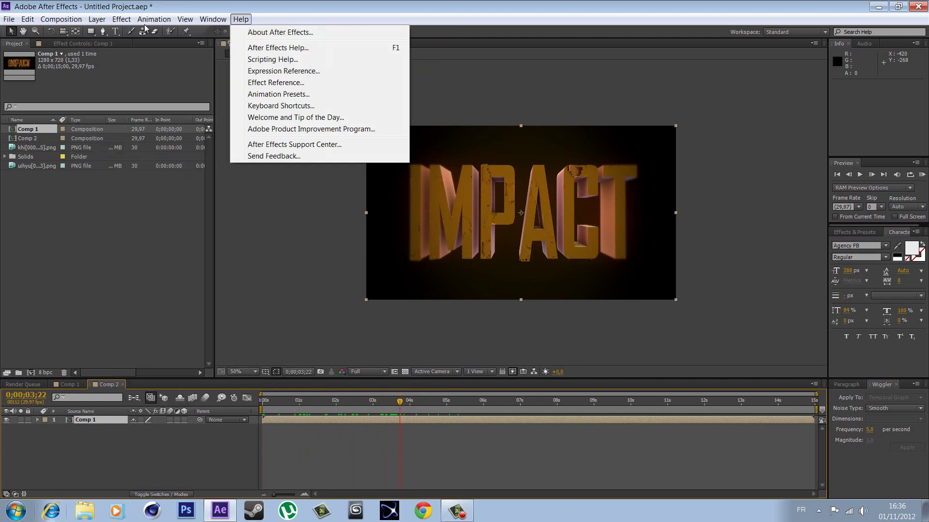
mouse_move(110, 32)
left_click(348, 43)
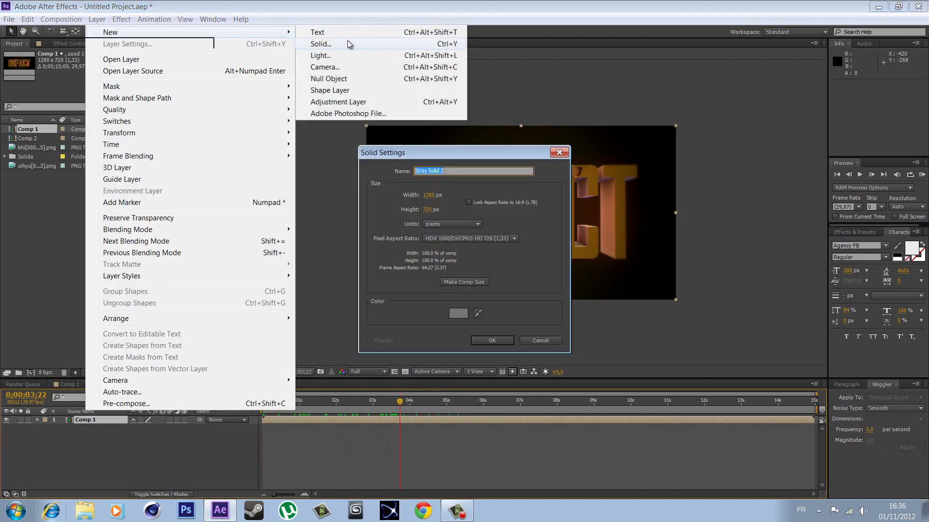
left_click(458, 315)
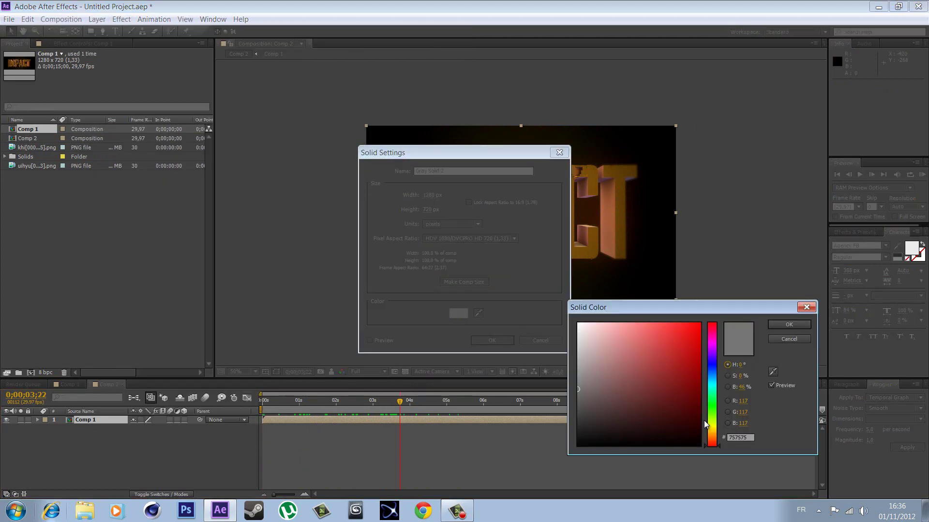
left_click(578, 444)
left_click(788, 324)
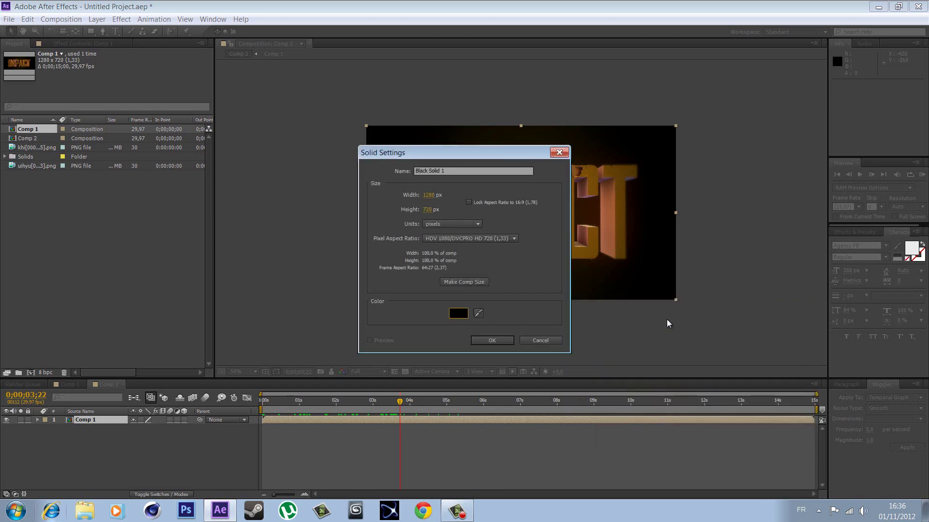
left_click(491, 341)
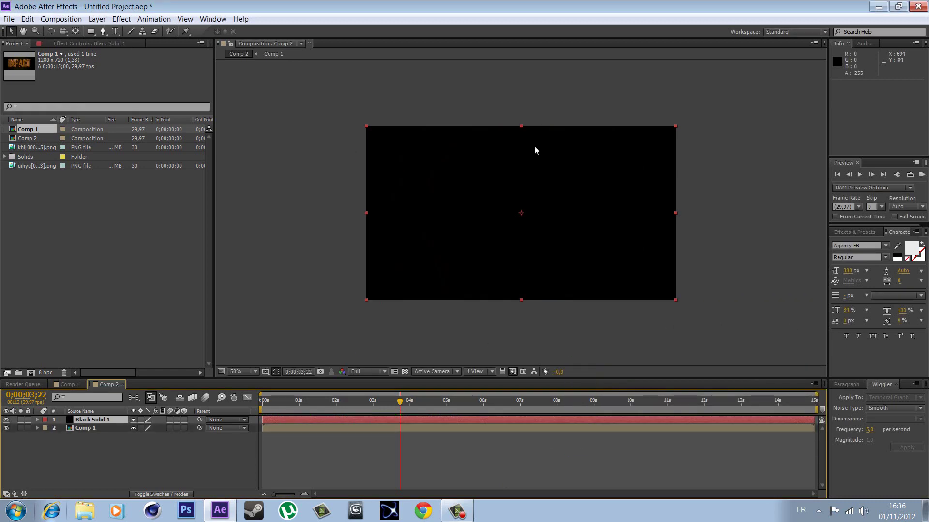
left_click_drag(534, 148, 535, 296)
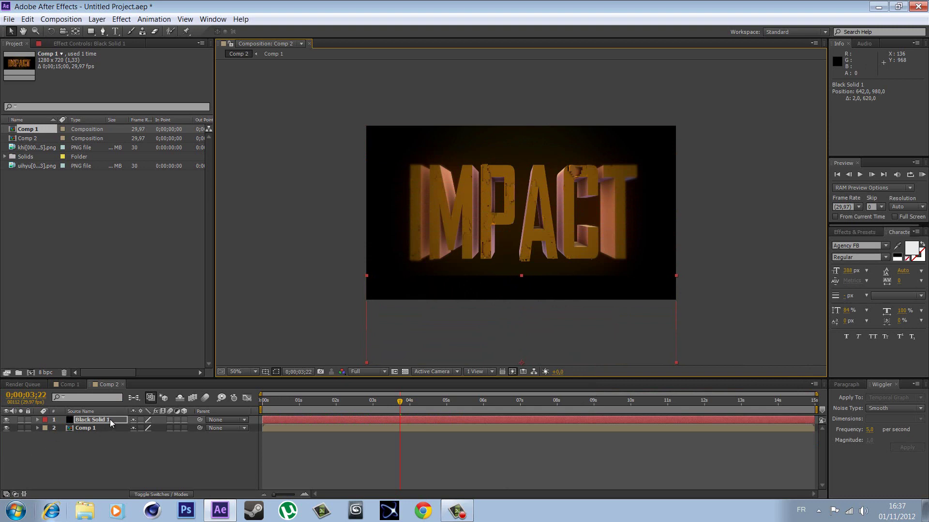
- Duplicate the black bar, move the copy to the top, and preview the letterboxed animation
key("ctrl+c")
key("ctrl+v")
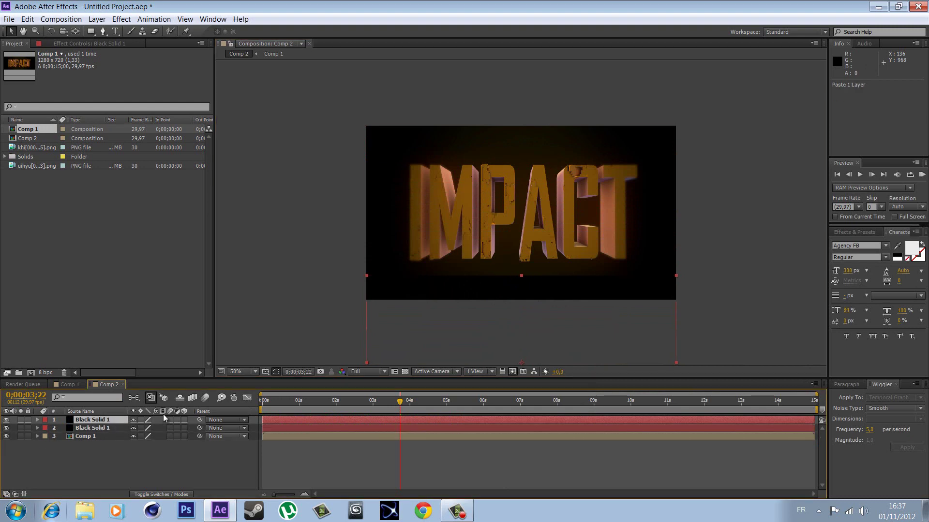
left_click_drag(593, 323, 594, 22)
key("period")
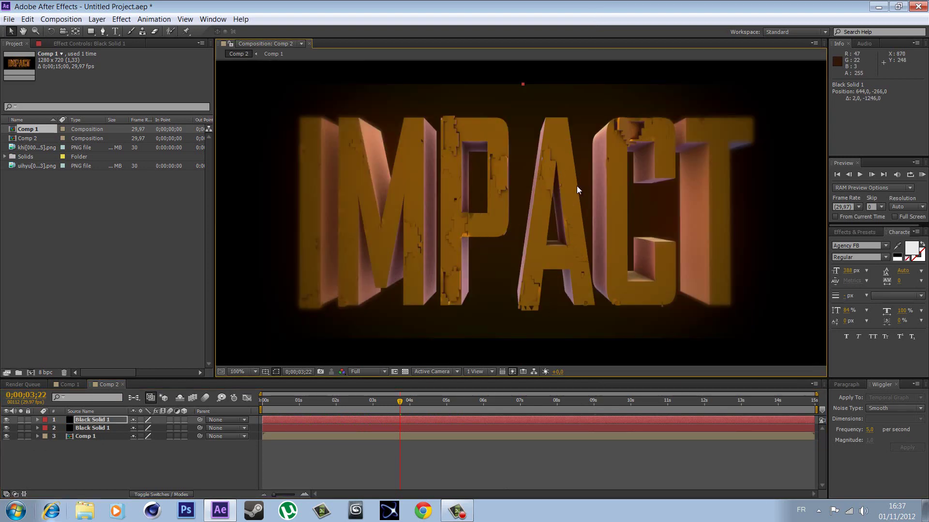
key("comma")
key("period")
key("comma")
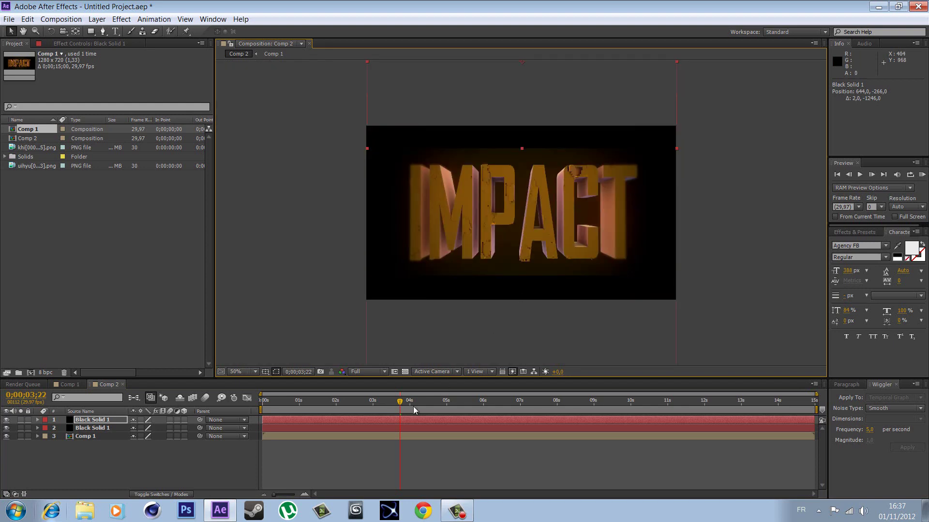
mouse_move(400, 402)
left_mouse_down()
mouse_move(321, 427)
mouse_move(324, 440)
mouse_move(495, 472)
mouse_move(399, 489)
mouse_move(419, 483)
left_mouse_up()
- Return to Comp 1 just before the impact and add Adjustment Layer 2
left_click(69, 384)
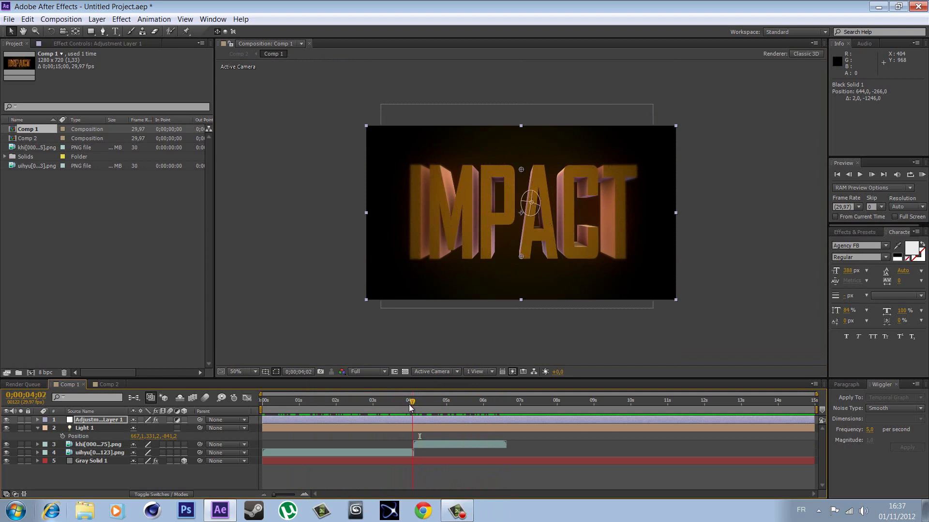
left_click_drag(414, 405, 406, 405)
left_click(103, 22)
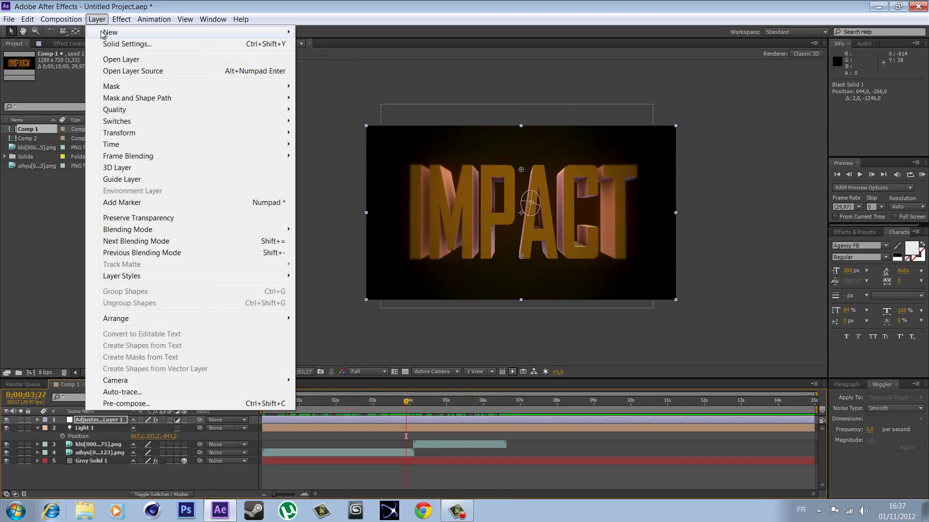
mouse_move(110, 32)
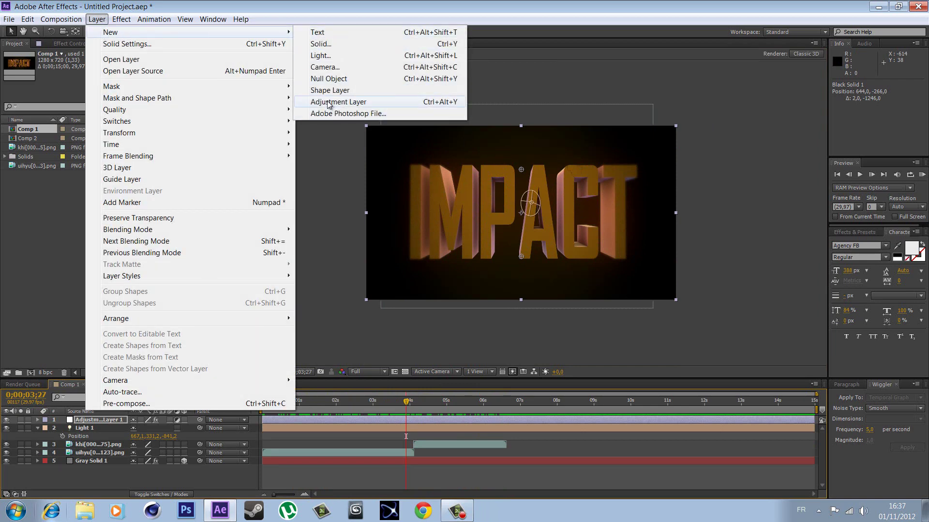
left_click(327, 103)
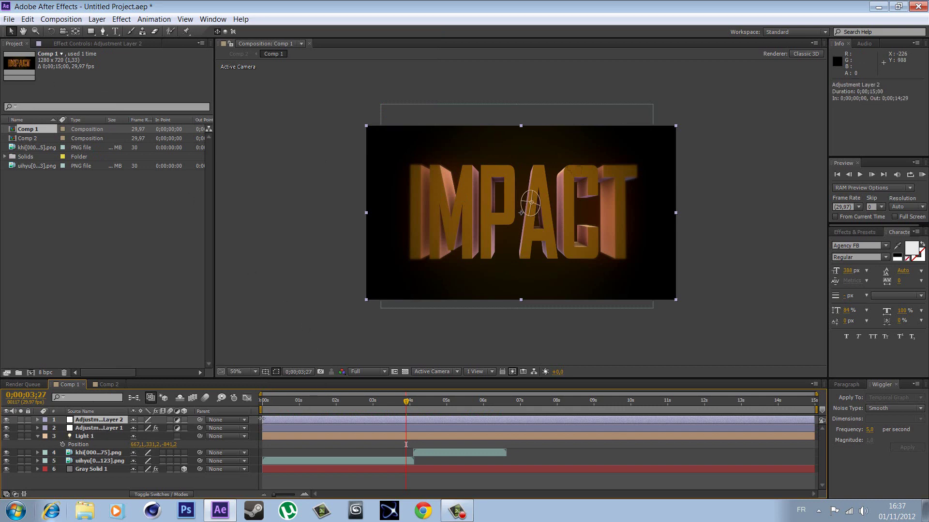
- Trim Adjustment Layer 2 to ten frames starting at 0;00;03;28, then preview the shatter
left_click_drag(263, 420, 410, 420)
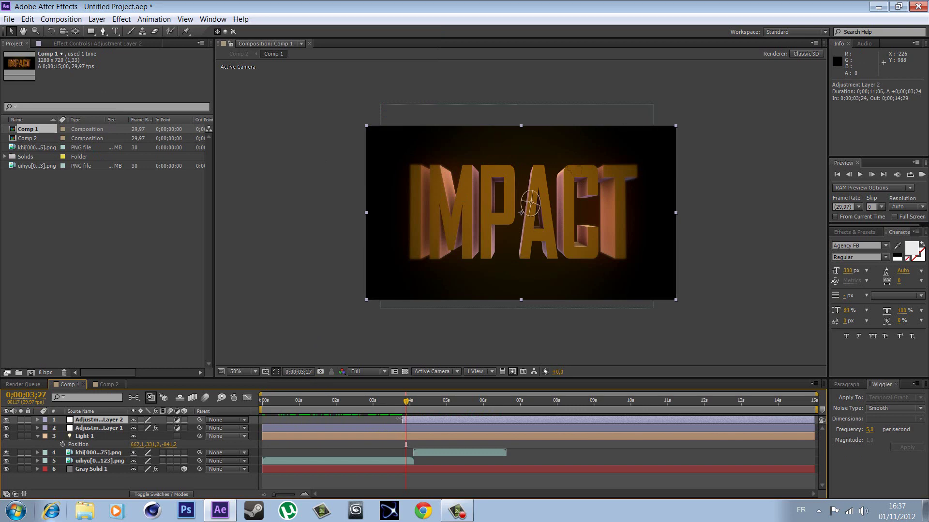
mouse_move(399, 418)
left_mouse_down()
mouse_move(378, 419)
mouse_move(398, 422)
left_mouse_up()
left_click_drag(808, 420, 412, 421)
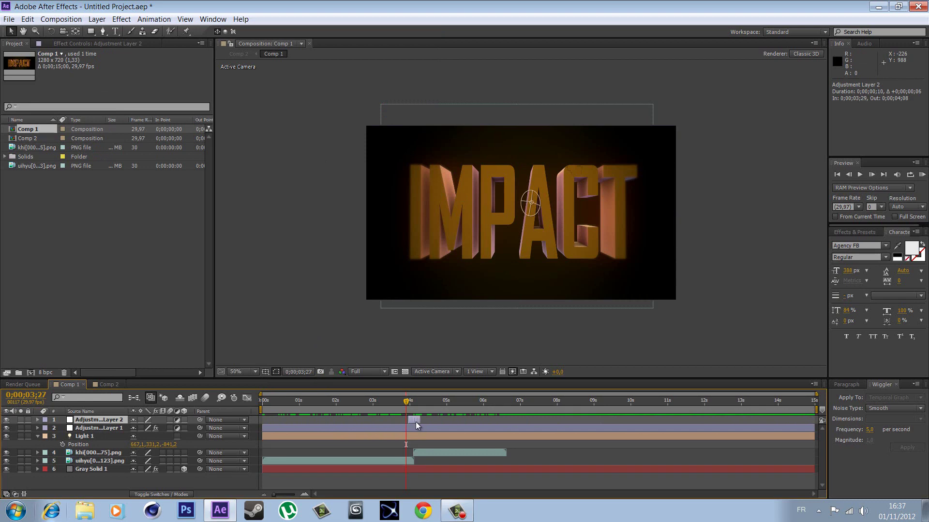
left_click(408, 465)
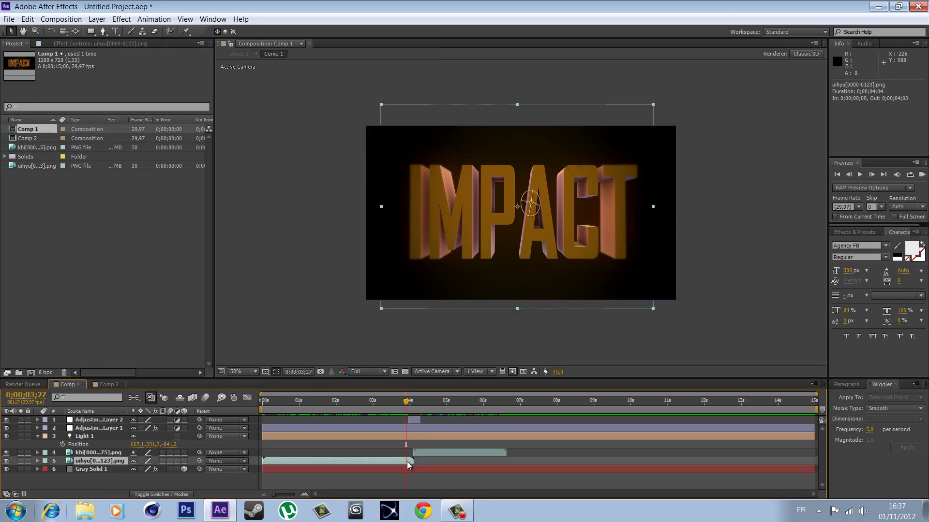
left_click(427, 453)
left_click_drag(413, 420, 412, 421)
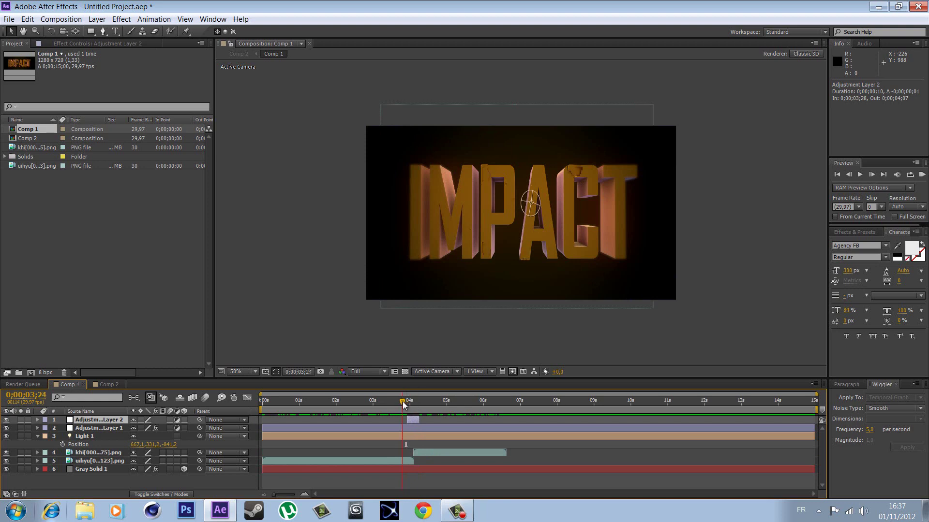
left_click(405, 403)
left_click_drag(406, 407, 415, 410)
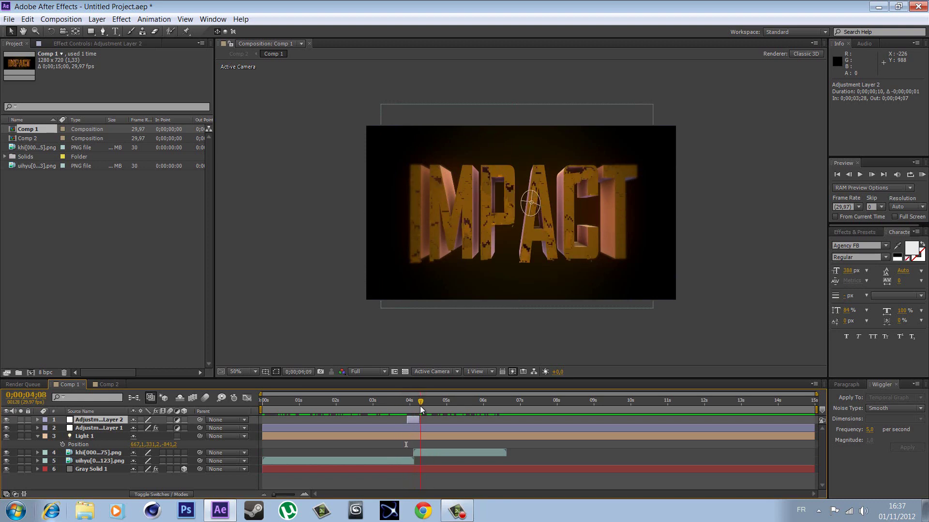
mouse_move(424, 411)
left_mouse_down()
mouse_move(431, 412)
mouse_move(413, 420)
left_mouse_up()
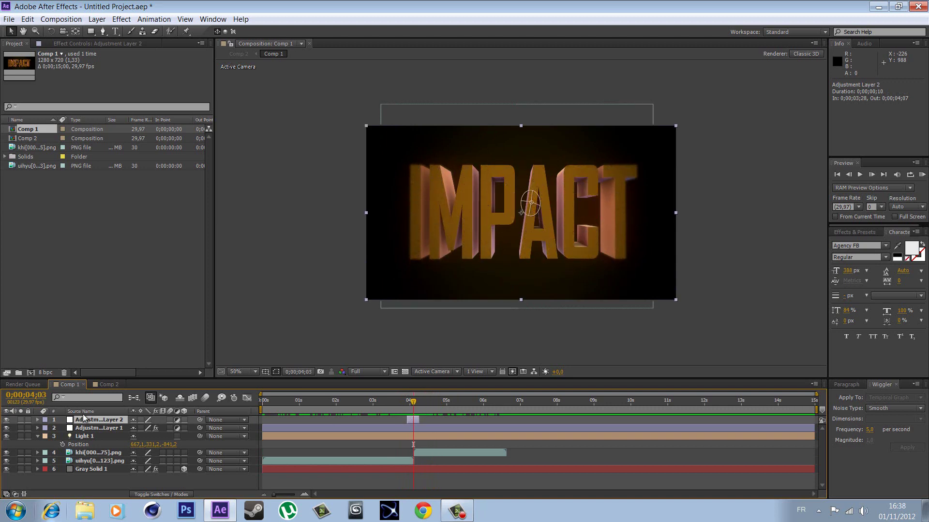
- Apply Twitch with Blur, Color, Light, Scale, Slide and Time enabled, showing Slide settings
left_click(132, 19)
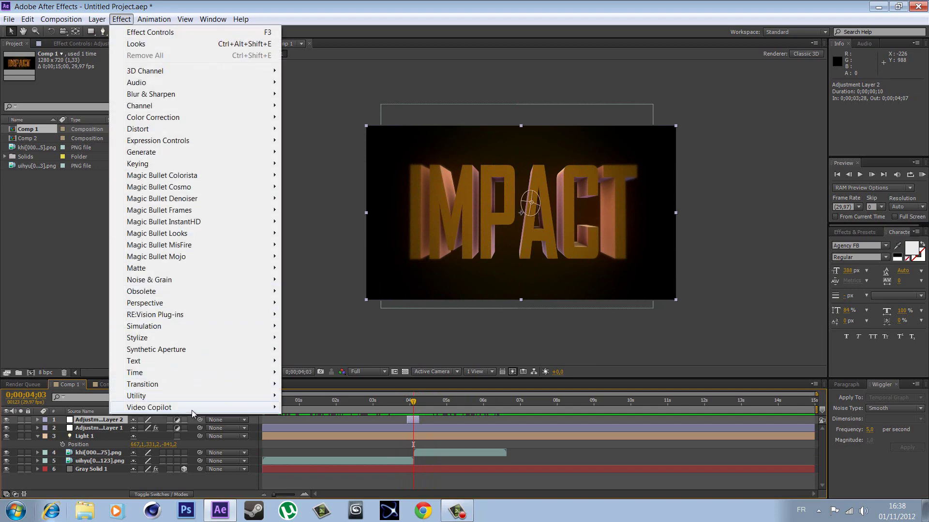
mouse_move(149, 408)
left_click(307, 420)
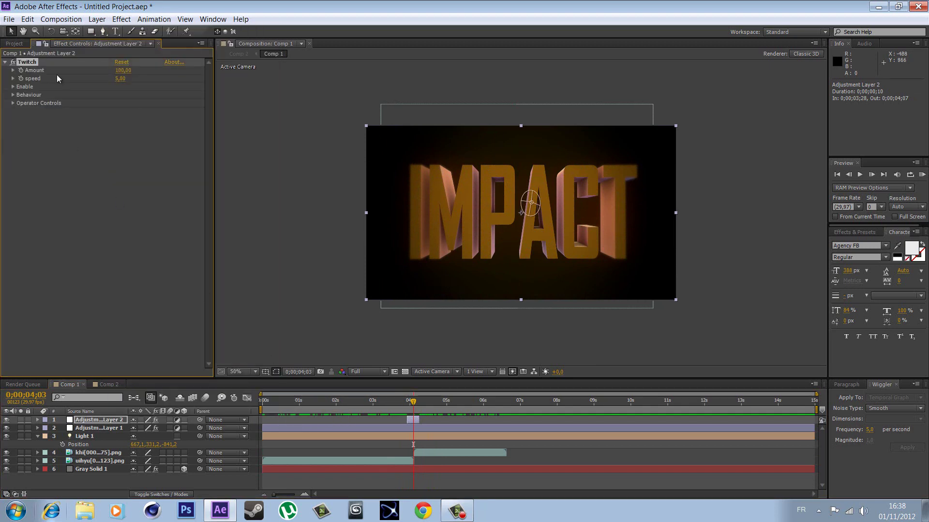
left_click(13, 86)
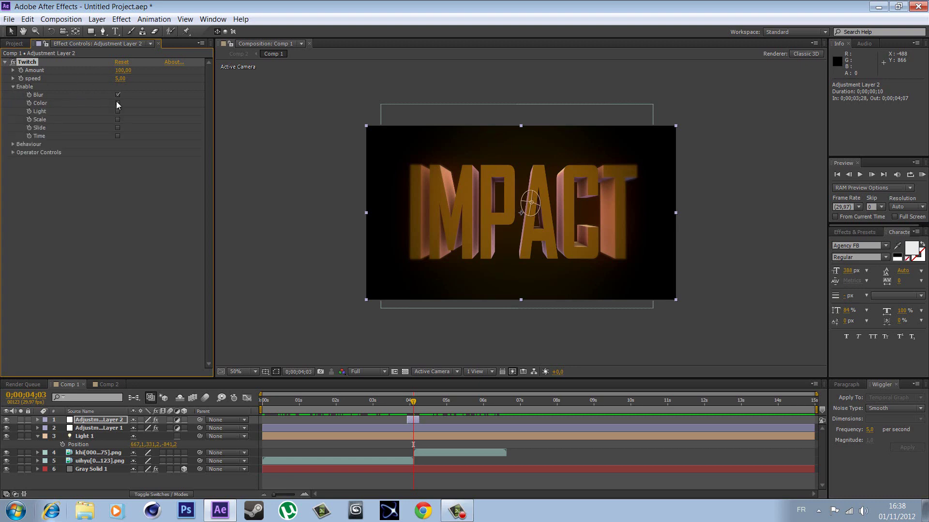
left_click(117, 136)
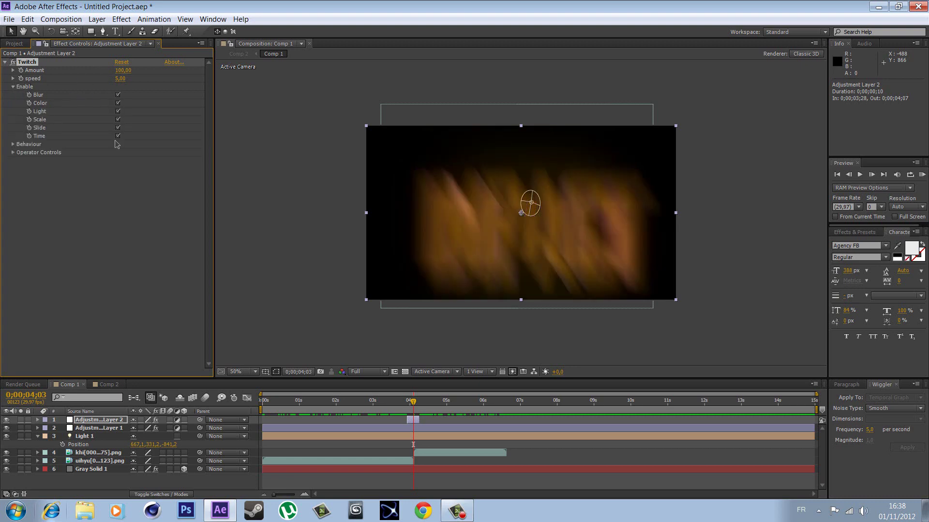
left_click(13, 152)
left_click(21, 194)
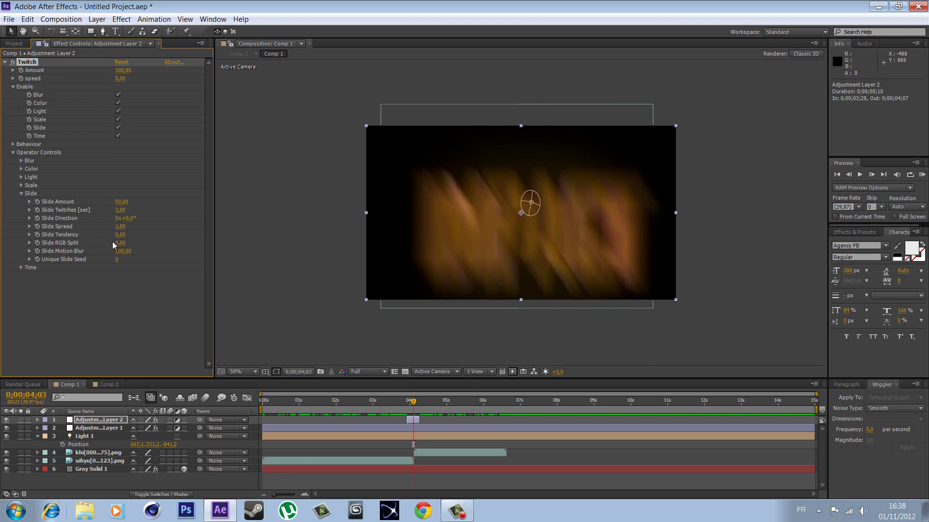
- Raise Slide RGB Split to 50 and lower Twitch Amount to 6, previewing the result
left_click_drag(141, 244, 172, 244)
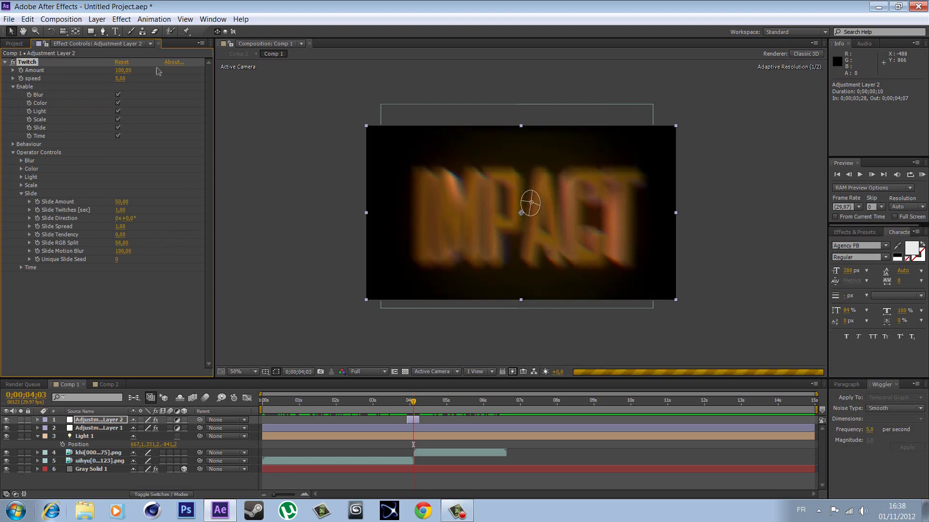
left_click_drag(120, 77, 89, 101)
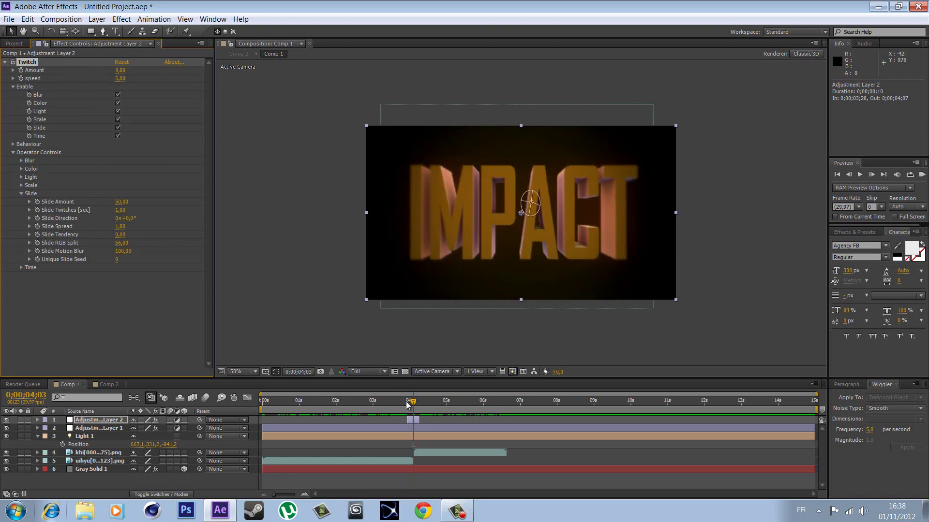
mouse_move(414, 403)
left_mouse_down()
mouse_move(416, 417)
mouse_move(404, 422)
left_mouse_up()
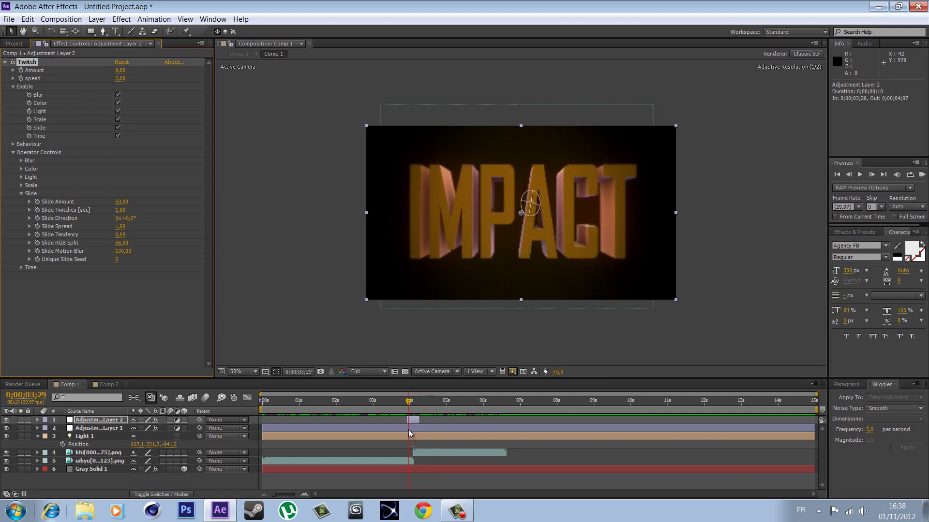
left_click_drag(409, 429, 411, 435)
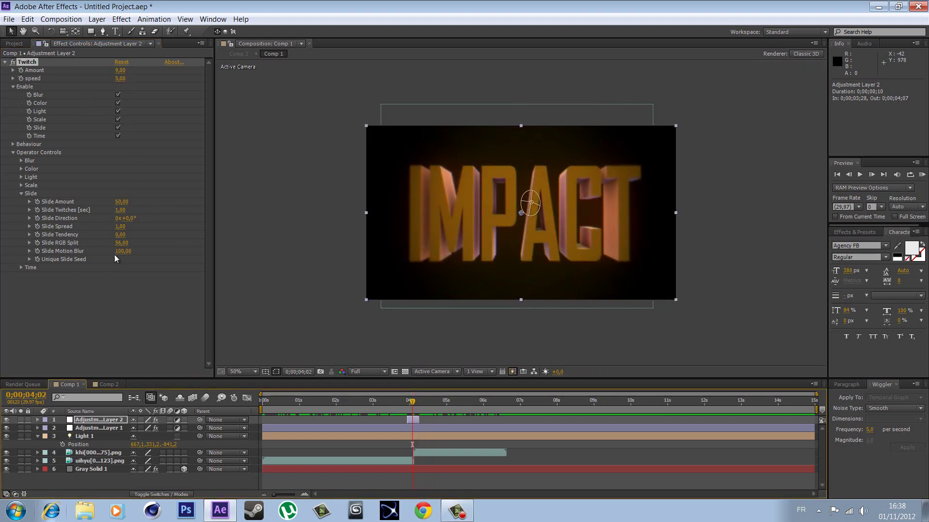
- Raise Slide RGB Split to about 100 and preview the glitch past four seconds
left_click_drag(122, 246, 154, 252)
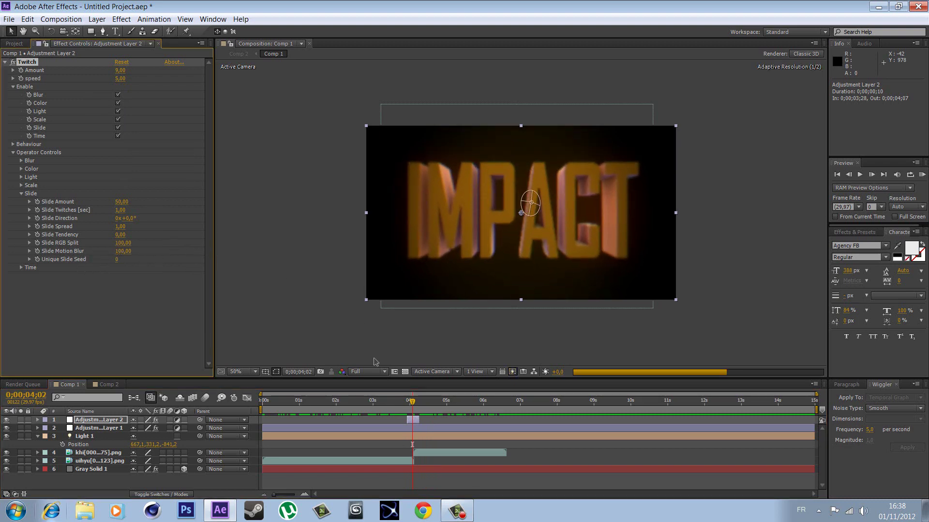
left_click(420, 413)
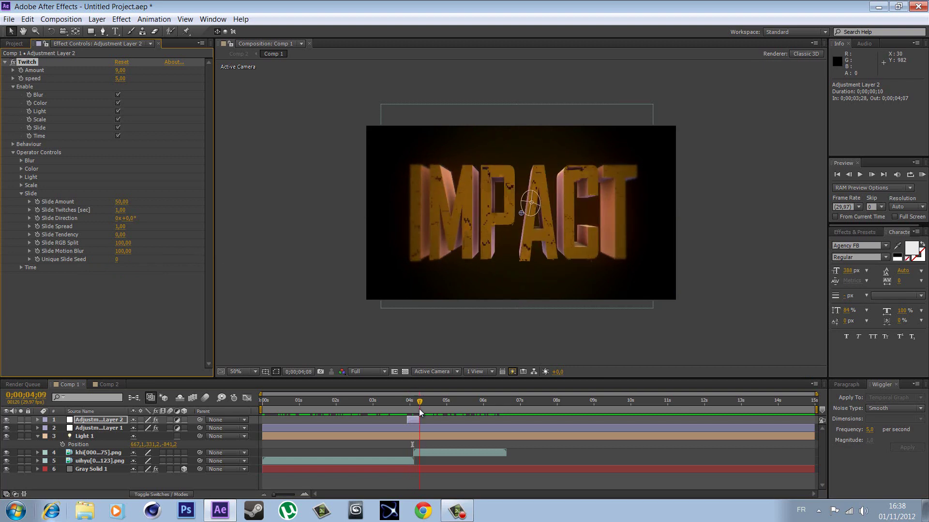
left_click_drag(421, 412, 415, 413)
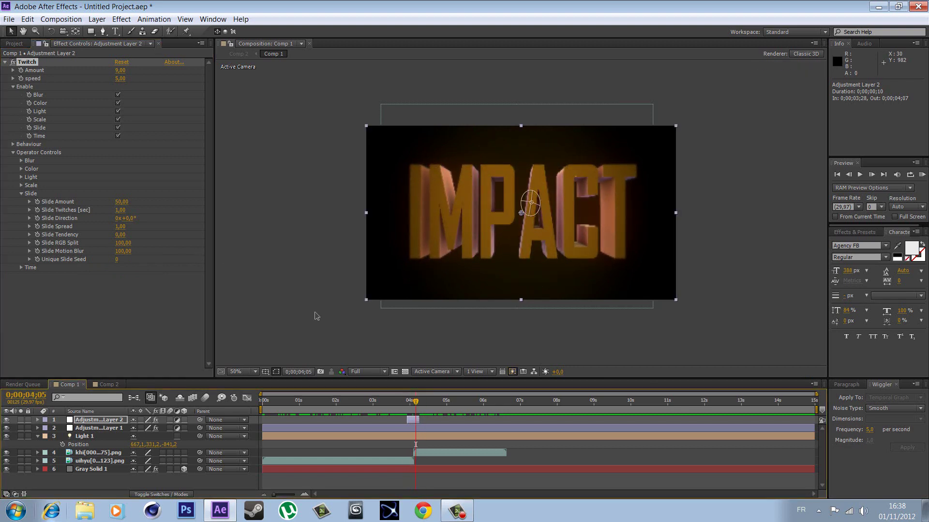
left_click_drag(120, 78, 118, 79)
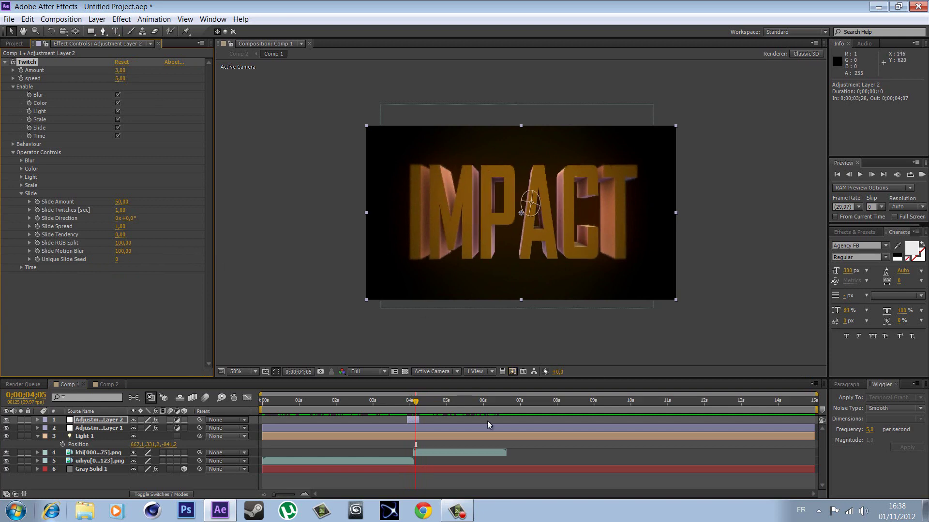
left_click_drag(415, 405, 427, 412)
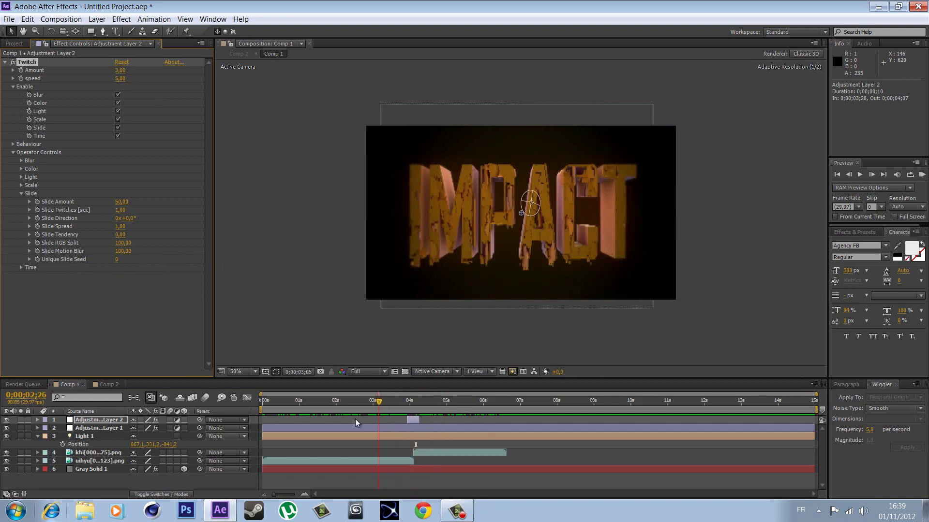
left_click_drag(427, 412, 445, 427)
key("space")
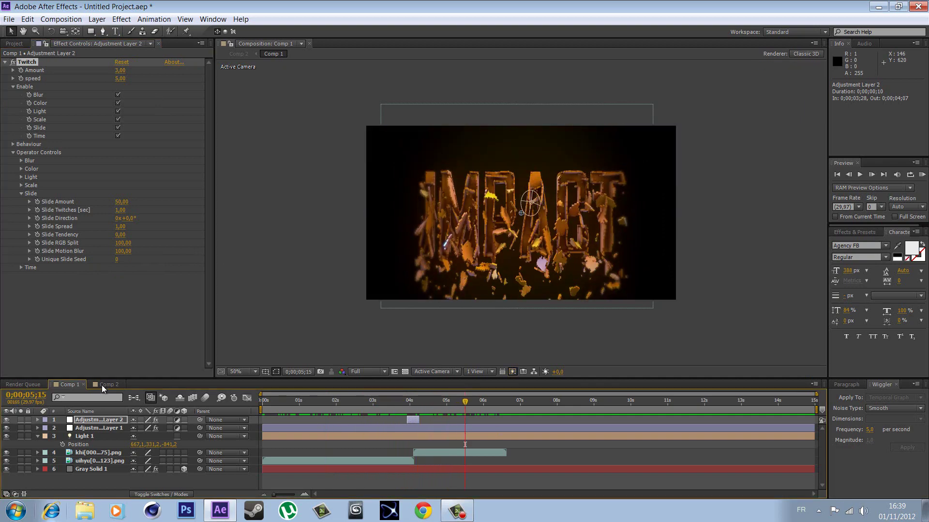
left_click(102, 384)
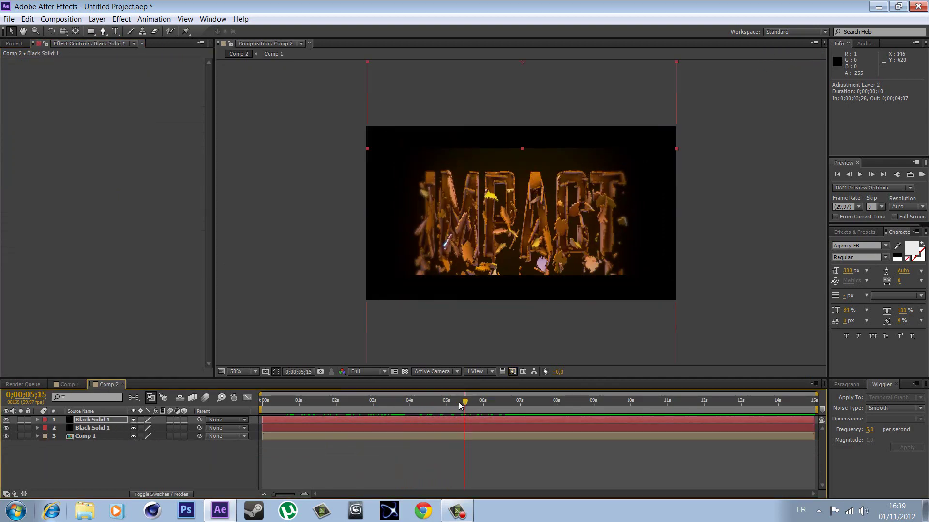
mouse_move(459, 405)
left_mouse_down()
mouse_move(266, 435)
mouse_move(523, 447)
mouse_move(363, 452)
mouse_move(443, 443)
mouse_move(524, 441)
mouse_move(343, 460)
mouse_move(492, 445)
mouse_move(418, 459)
mouse_move(445, 449)
left_mouse_up()
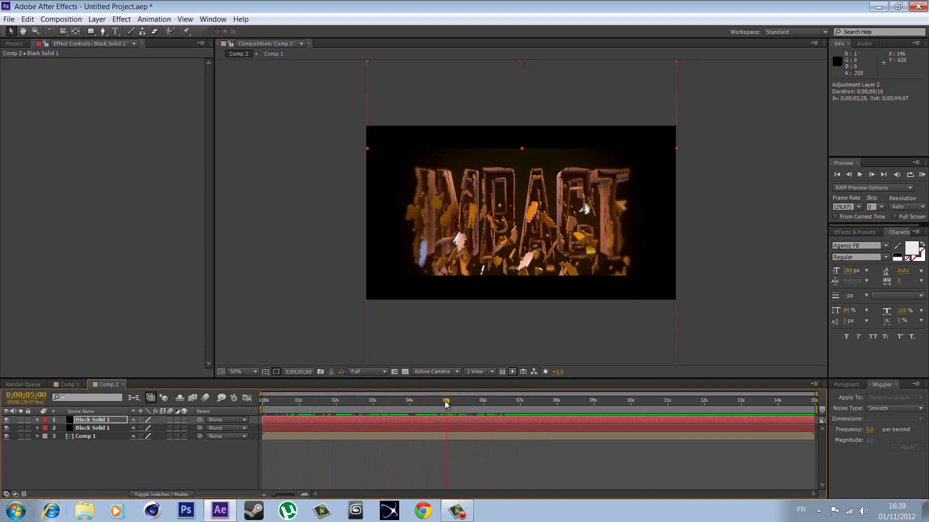
mouse_move(445, 405)
left_mouse_down()
mouse_move(382, 410)
mouse_move(389, 407)
left_mouse_up()
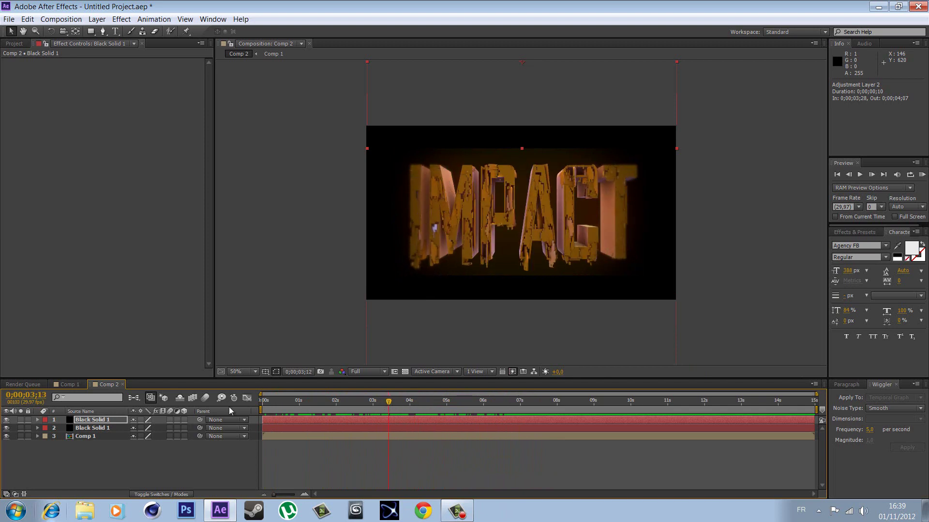
left_click(69, 385)
left_click_drag(388, 410, 415, 419)
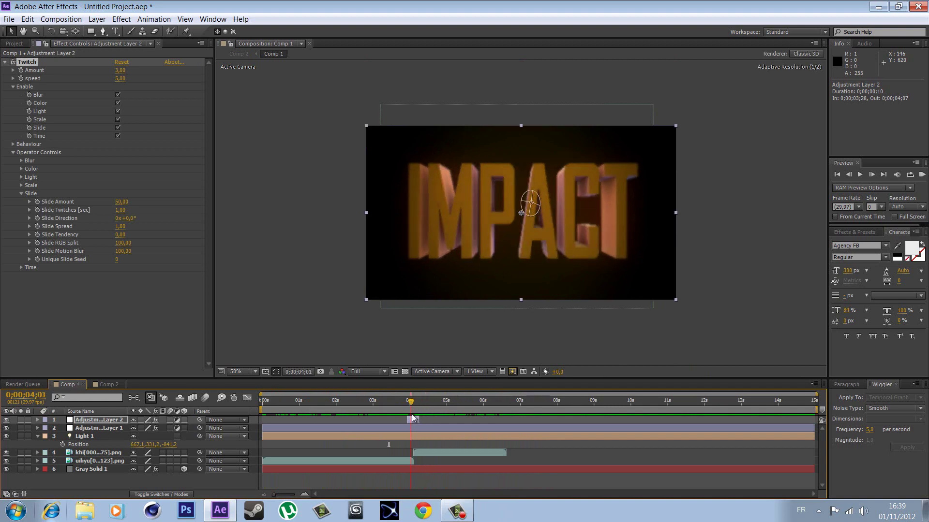
- Keyframe the khi layer's Position at 0;00;04;03 and 0;00;06;19, then select both keys
left_click(106, 454)
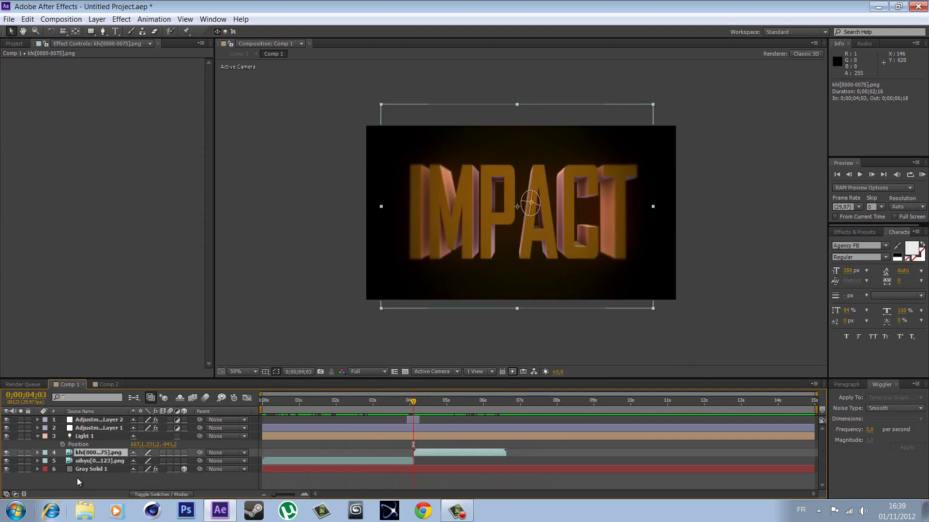
left_click(38, 452)
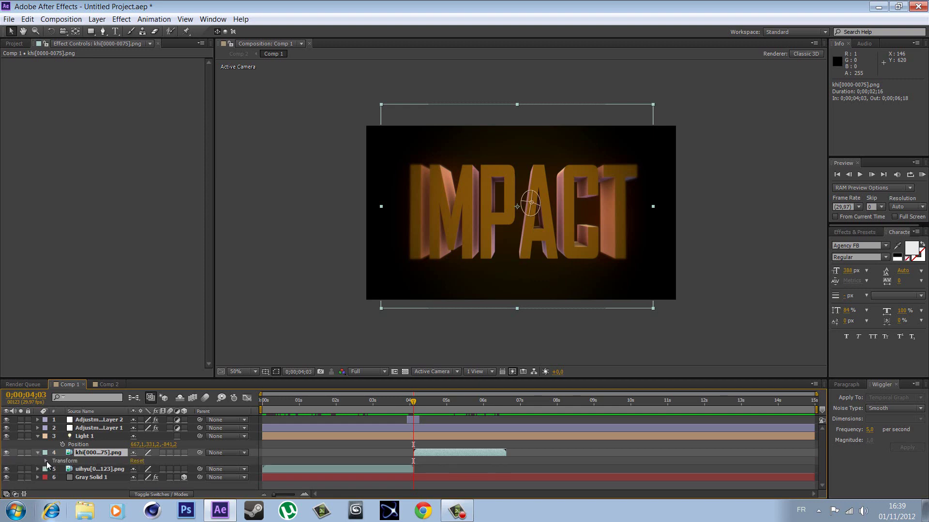
scroll(46, 461, "down", 1)
scroll(49, 458, "down", 1)
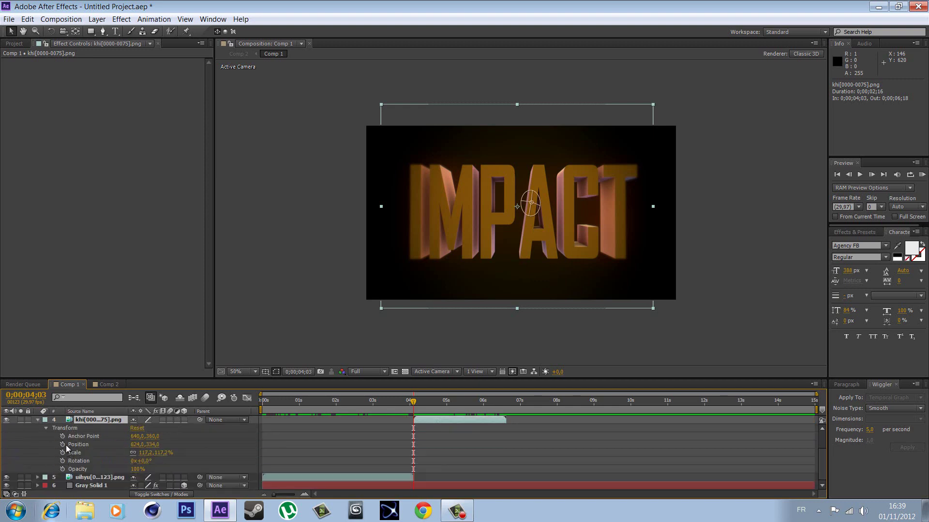
left_click(62, 444)
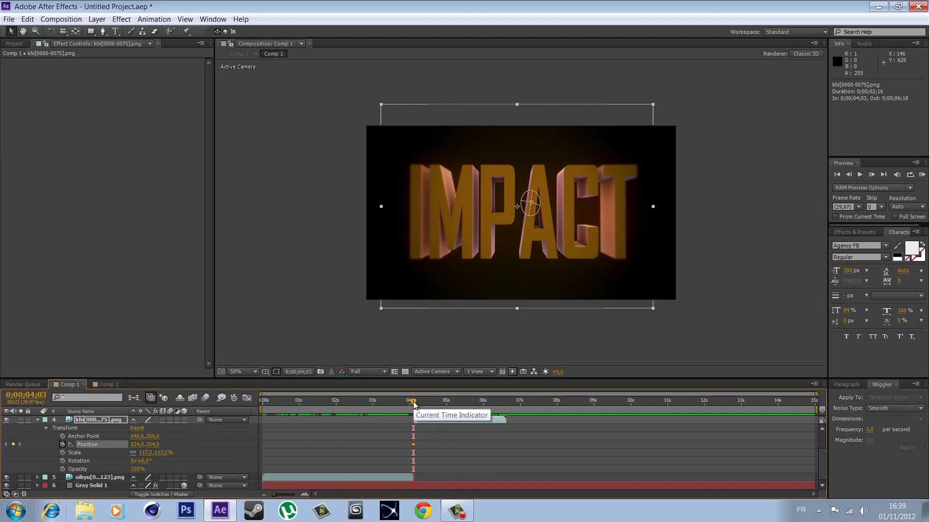
left_click_drag(414, 401, 507, 415)
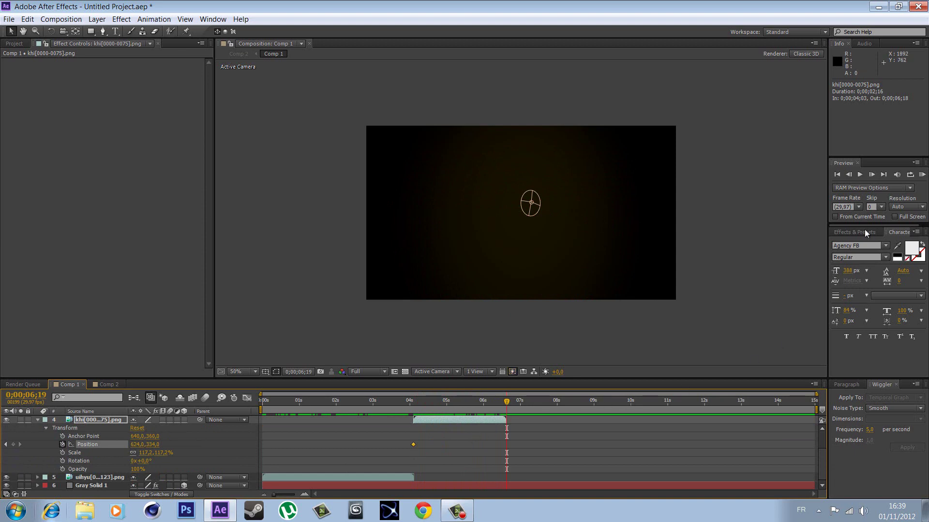
left_click(13, 445)
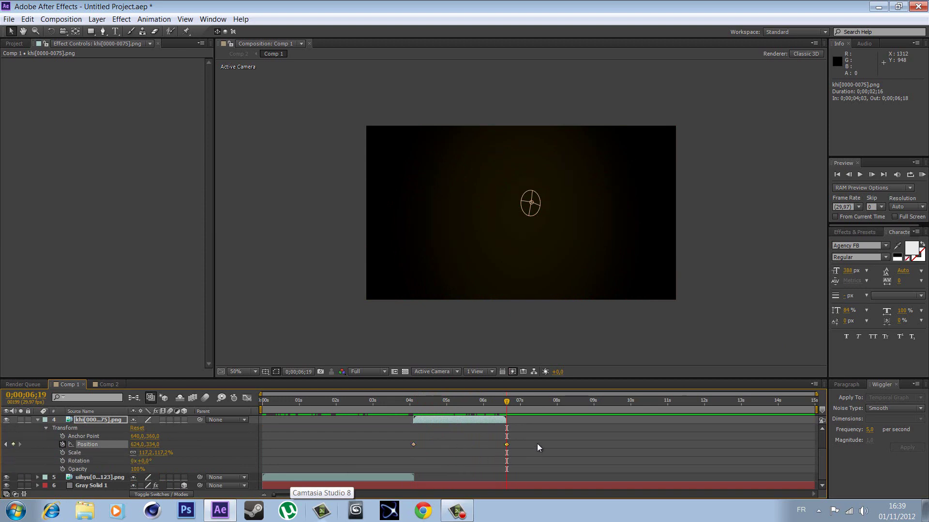
left_click_drag(537, 443, 403, 446)
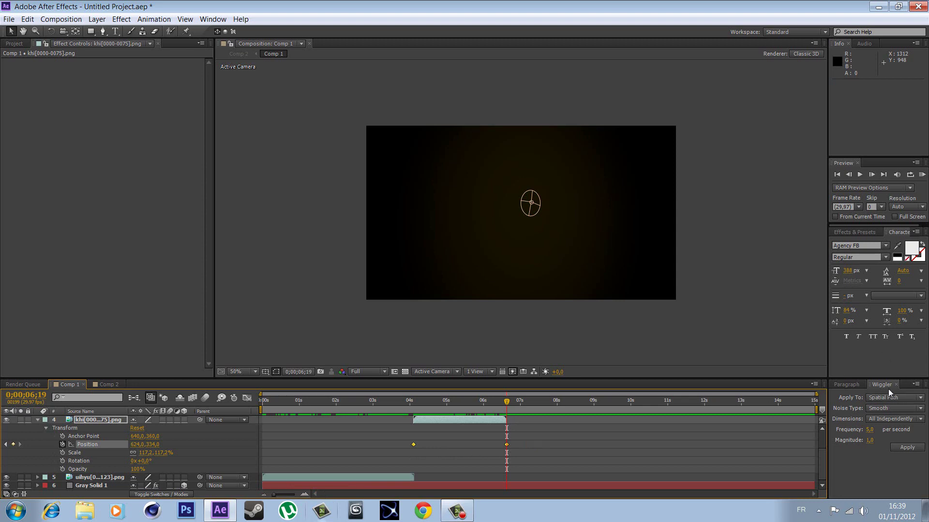
- Apply a Smooth Wiggler with frequency 7 and magnitude 7 to the keys, then switch to Comp 2
left_click(205, 18)
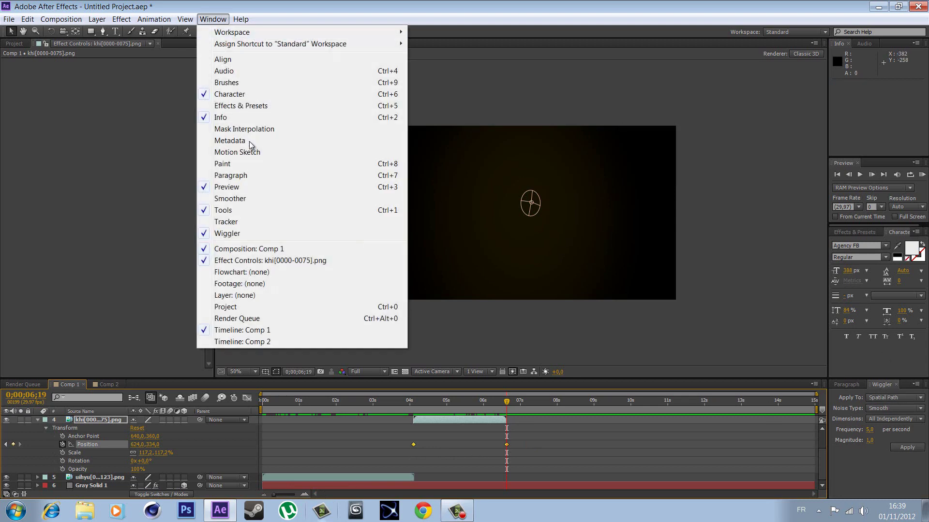
left_click(248, 234)
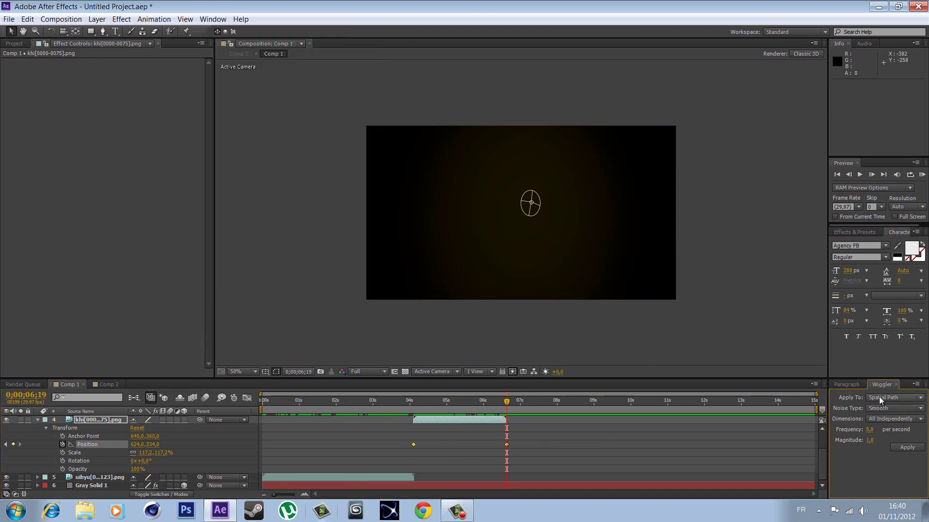
left_click(872, 430)
left_click(903, 406)
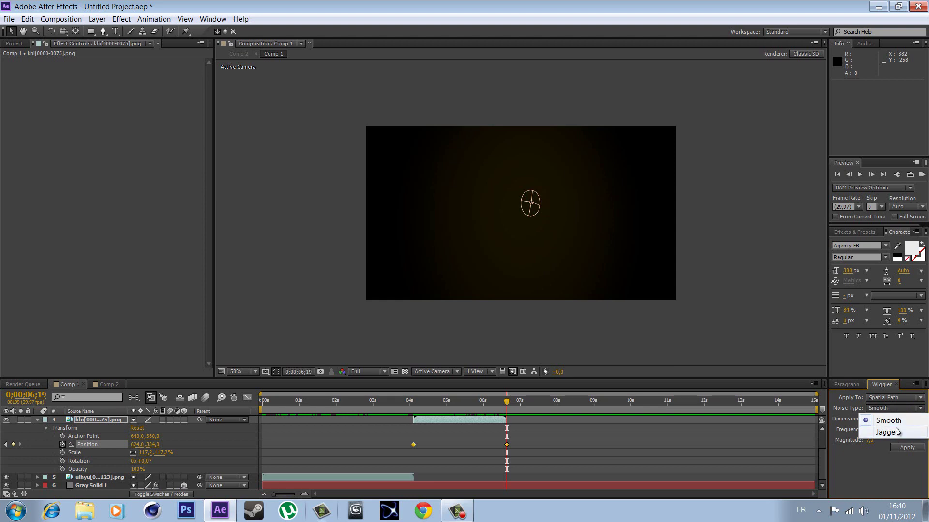
left_click(886, 467)
left_click(907, 449)
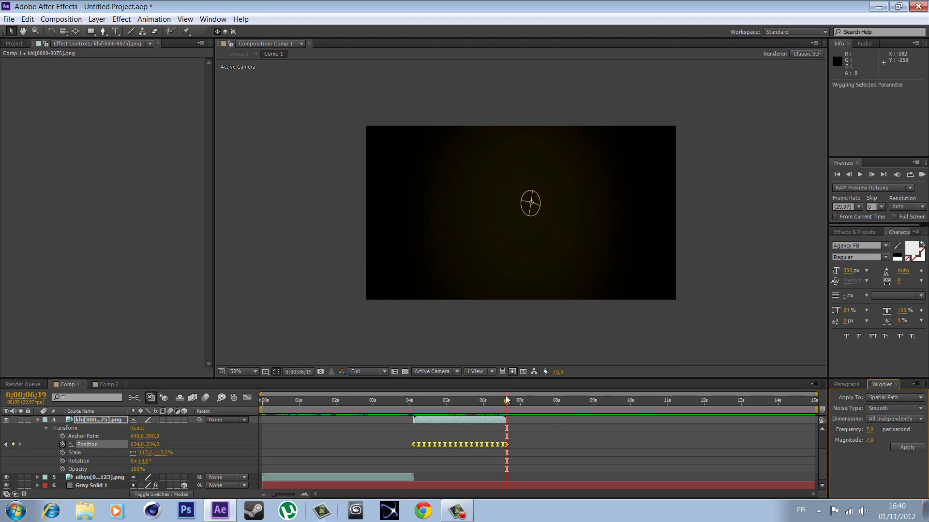
mouse_move(503, 404)
left_mouse_down()
mouse_move(407, 431)
mouse_move(489, 455)
mouse_move(411, 461)
mouse_move(425, 474)
mouse_move(477, 478)
mouse_move(428, 480)
mouse_move(471, 485)
mouse_move(496, 475)
mouse_move(415, 486)
mouse_move(428, 481)
mouse_move(503, 498)
mouse_move(421, 505)
mouse_move(410, 513)
mouse_move(422, 515)
mouse_move(408, 519)
mouse_move(430, 520)
mouse_move(421, 520)
left_mouse_up()
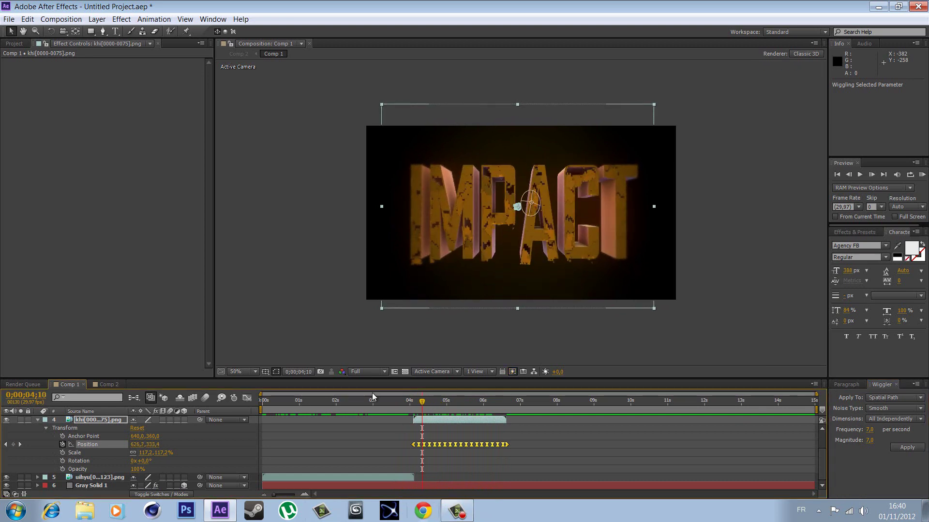
left_click(116, 383)
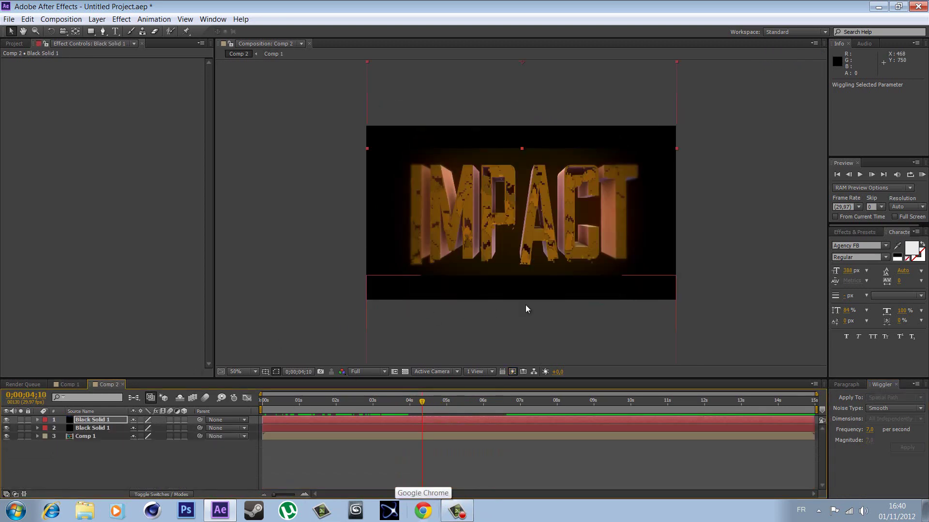
- Open the intro tutoriel transform folder in Documents and briefly play the Procedural Crumble Intro sound
left_click(82, 514)
double_click(204, 98)
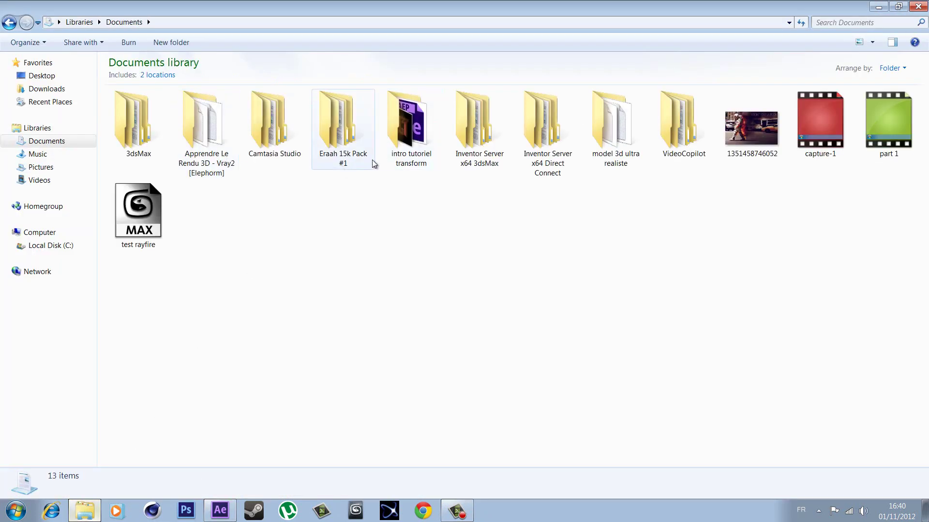
double_click(434, 168)
left_click_drag(414, 7, 542, 212)
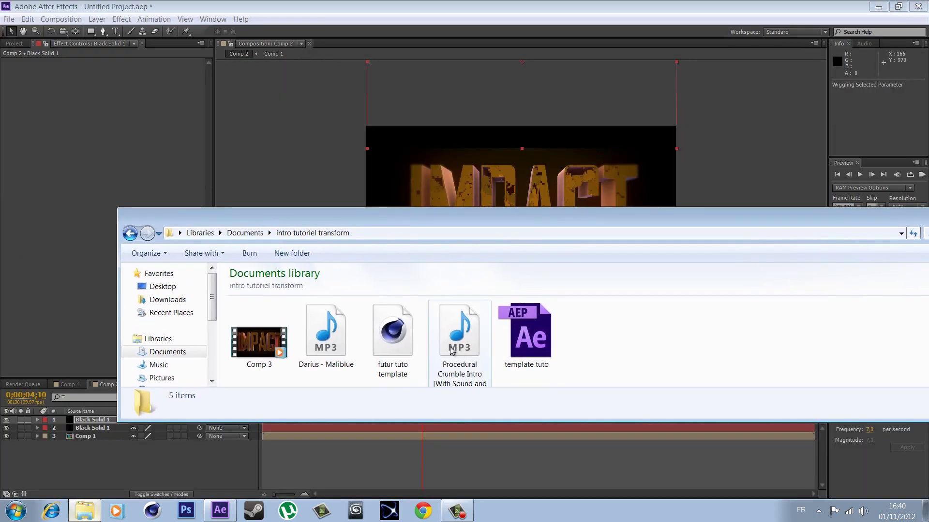
double_click(452, 350)
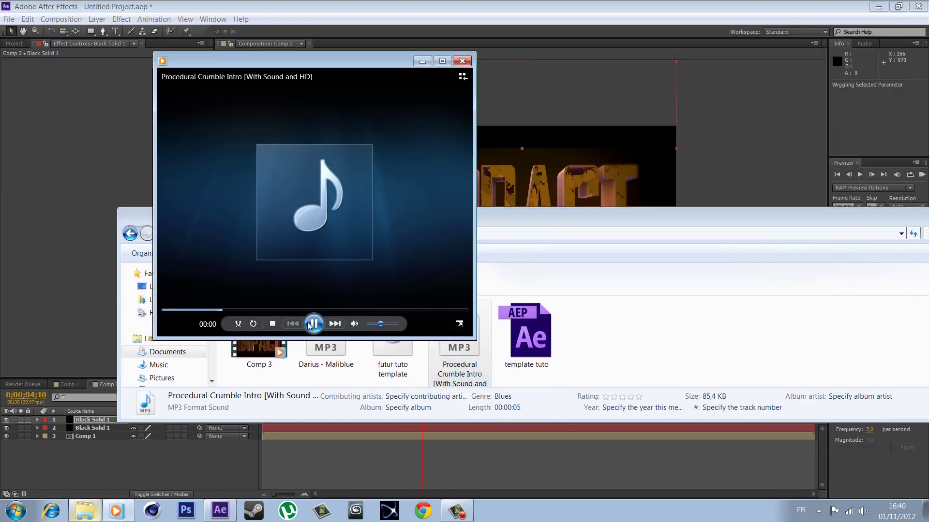
left_click(462, 61)
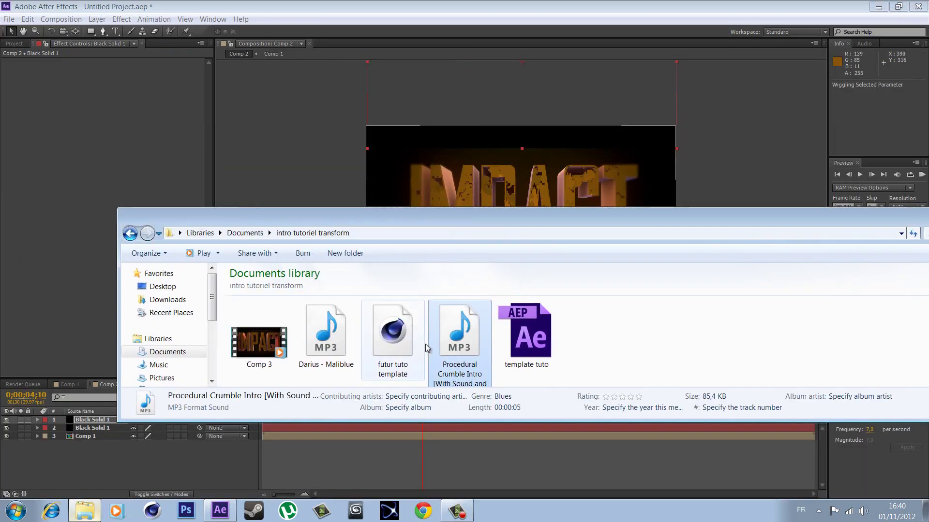
left_click_drag(514, 216, 507, 226)
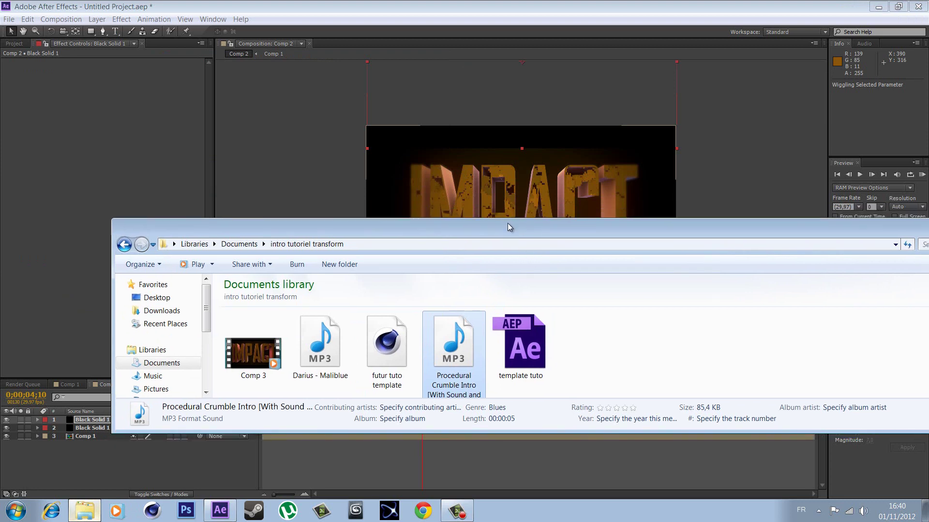
- Play the Darius - Maliblue track at lower volume, skip to about 01:44, pause and close the player
left_click(329, 379)
double_click(320, 350)
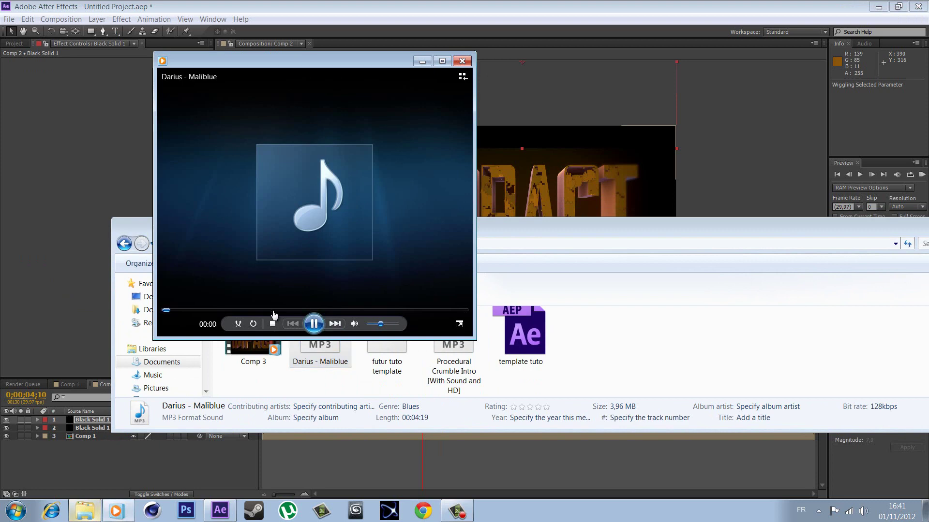
left_click(243, 311)
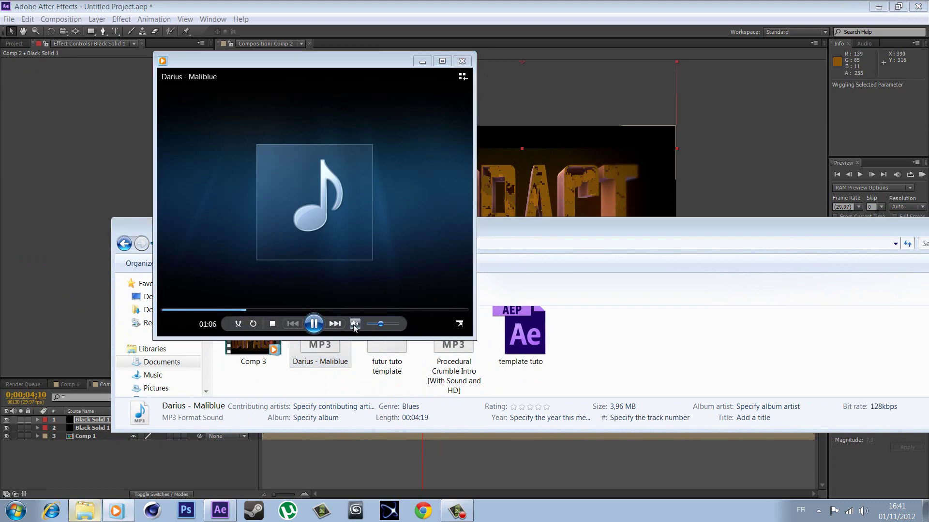
left_click(371, 325)
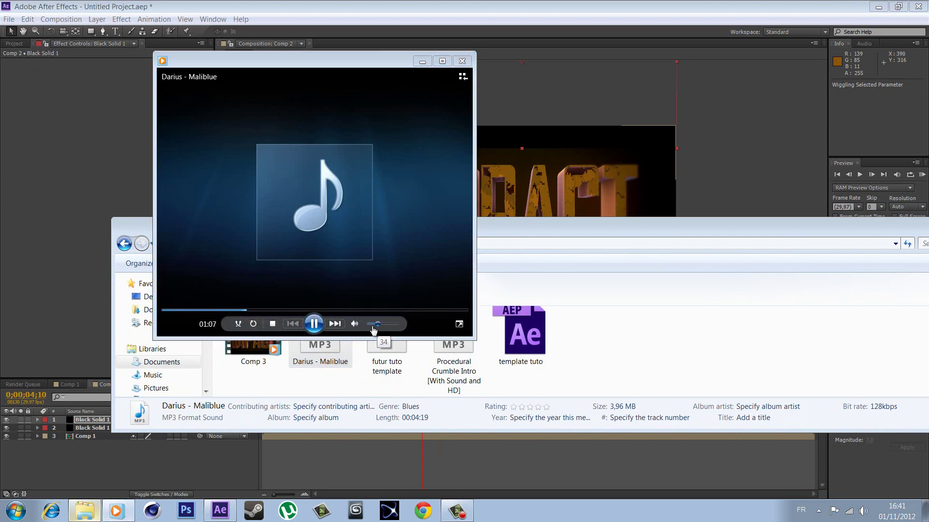
left_click(272, 310)
left_click(287, 311)
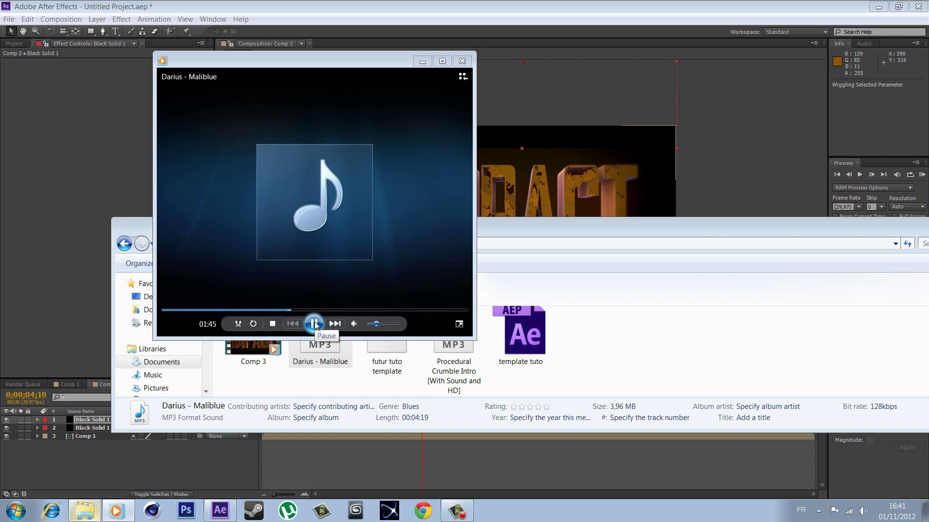
left_click(314, 324)
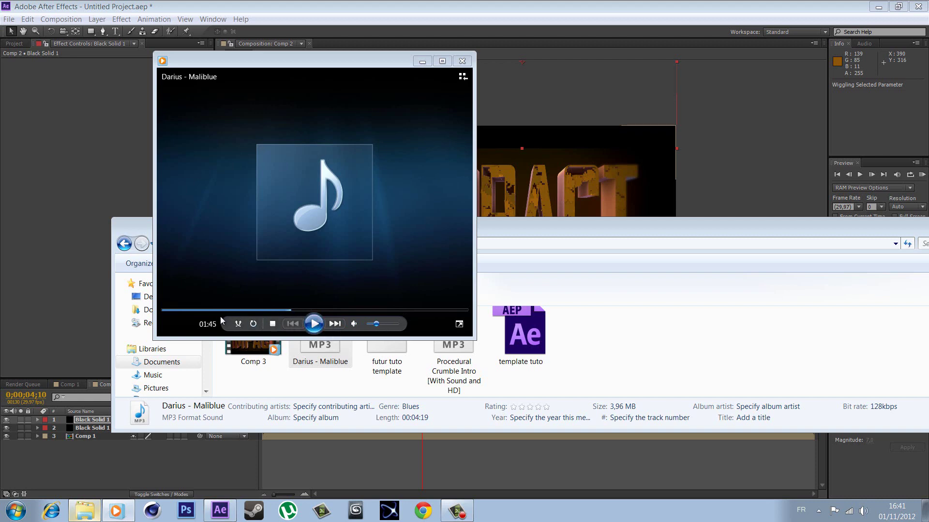
left_click(462, 61)
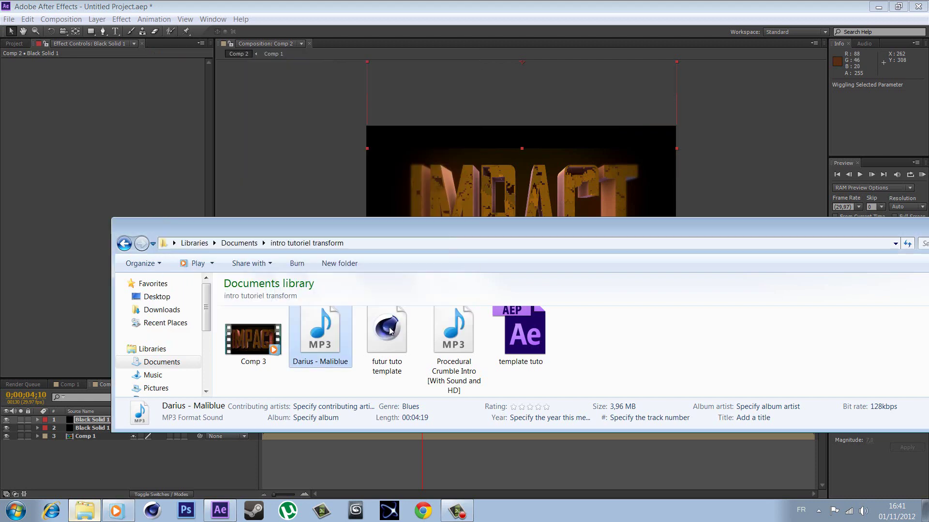
- Import the Darius - Maliblue MP3 from Explorer into the Project panel
left_click_drag(100, 156, 117, 137)
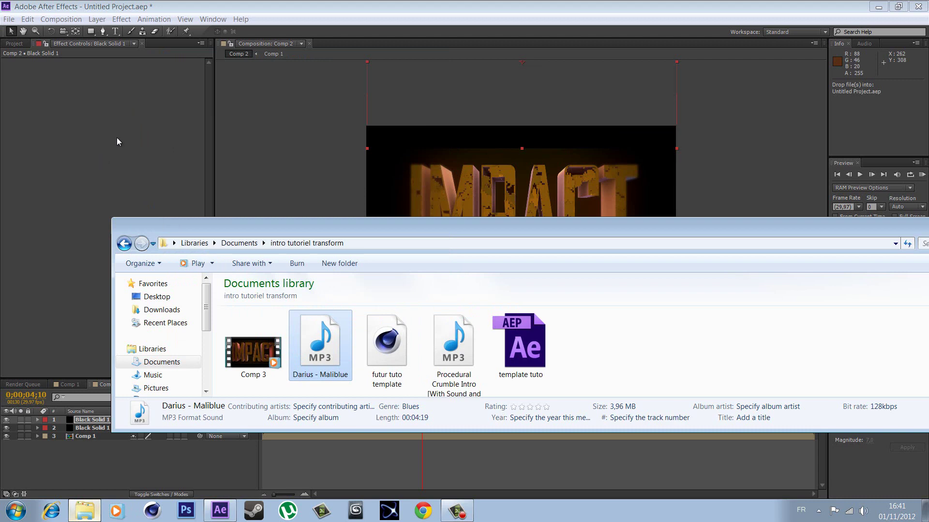
left_click(14, 44)
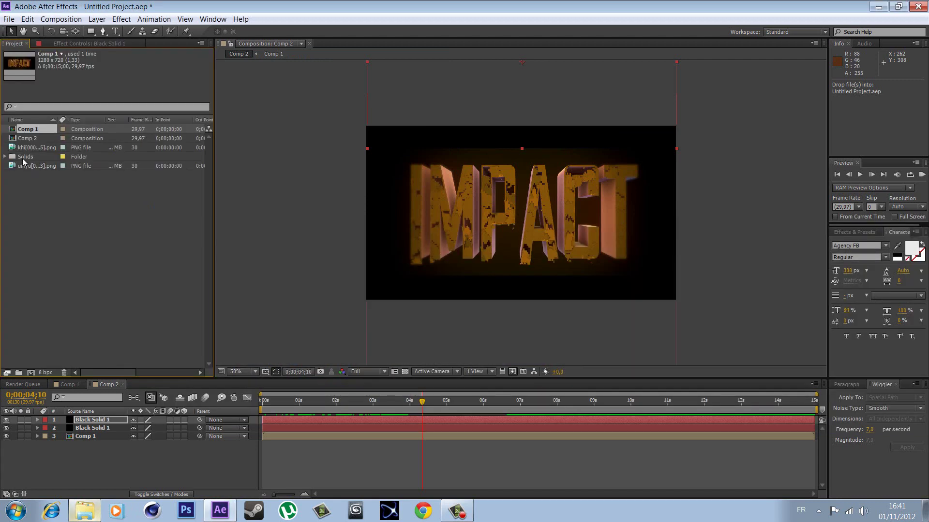
left_click(81, 508)
left_click_drag(320, 344, 40, 234)
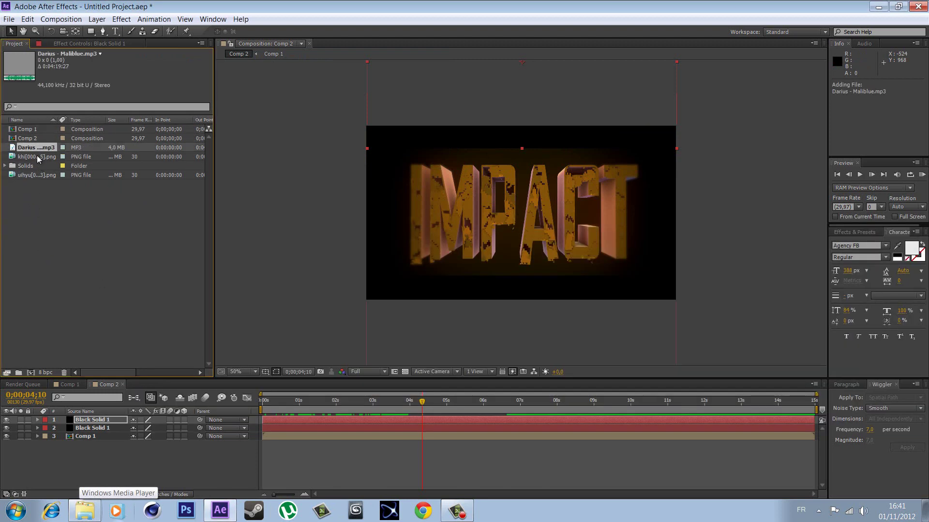
- Add the Darius track as Comp 2's top layer and shift it about 5 seconds earlier
mouse_move(115, 396)
left_mouse_down()
mouse_move(116, 425)
mouse_move(108, 417)
left_mouse_up()
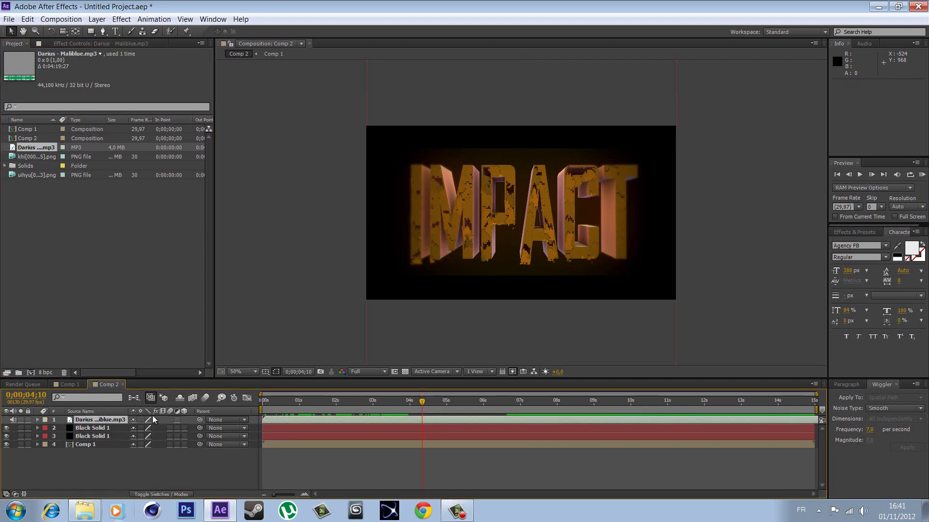
left_click_drag(815, 421, 813, 422)
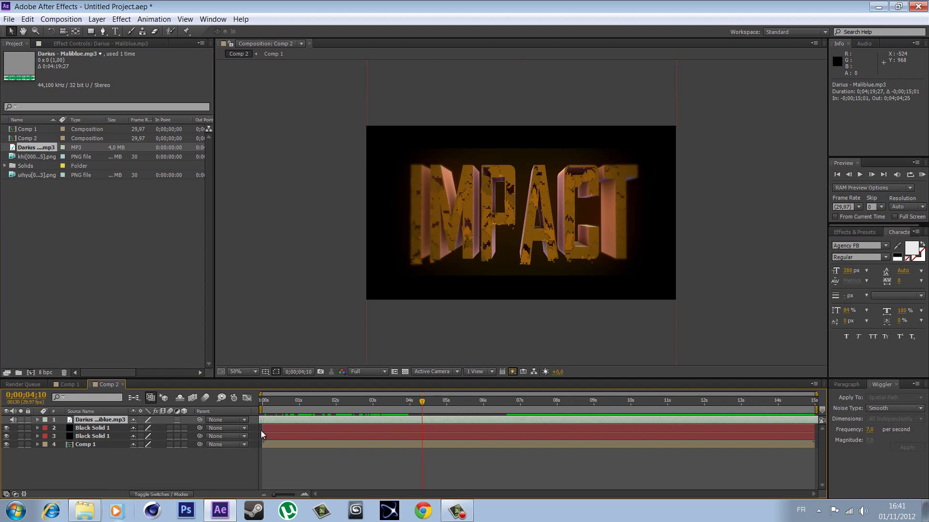
left_click_drag(800, 419, 801, 420)
left_click_drag(328, 421, 180, 421)
left_click(116, 18)
mouse_move(60, 19)
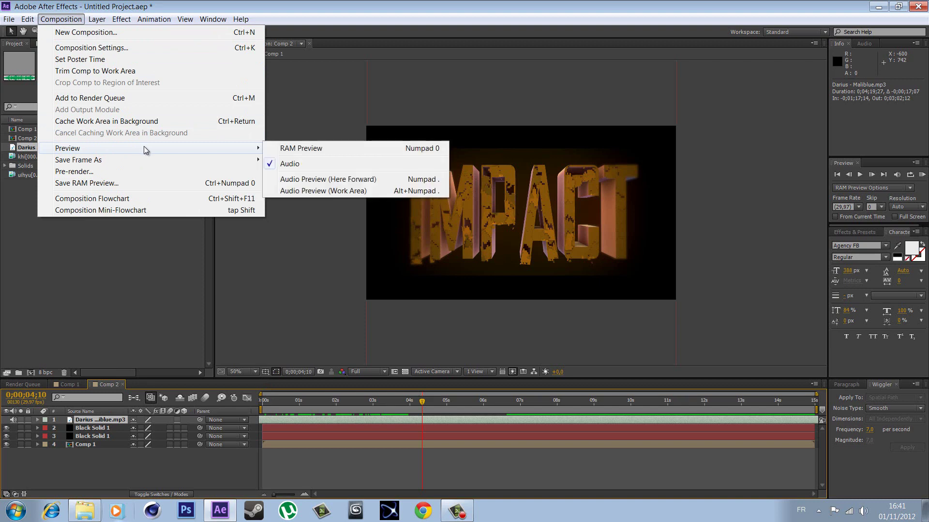
- Set the viewer preview resolution to Quarter
left_click(289, 285)
left_click(382, 371)
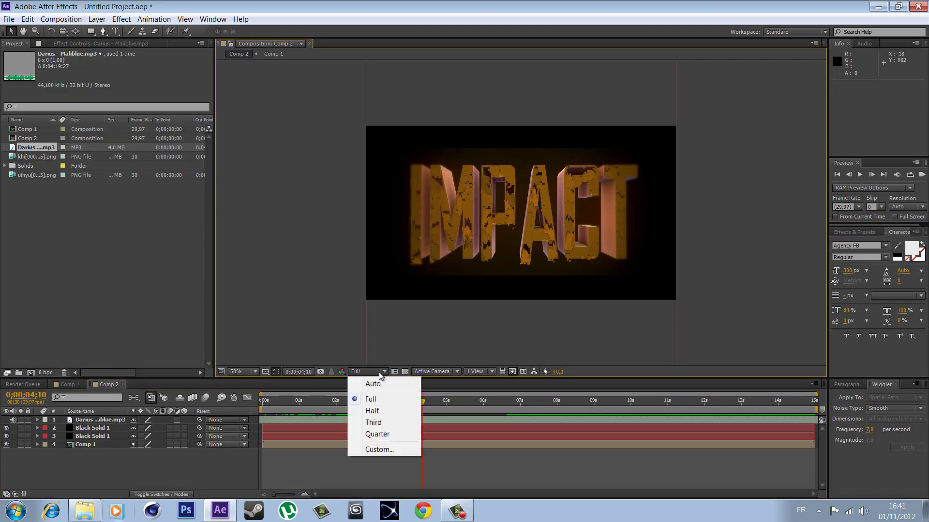
left_click(391, 434)
- RAM-preview Comp 2 with its soundtrack twice, stopping each playback
left_click(96, 19)
mouse_move(61, 19)
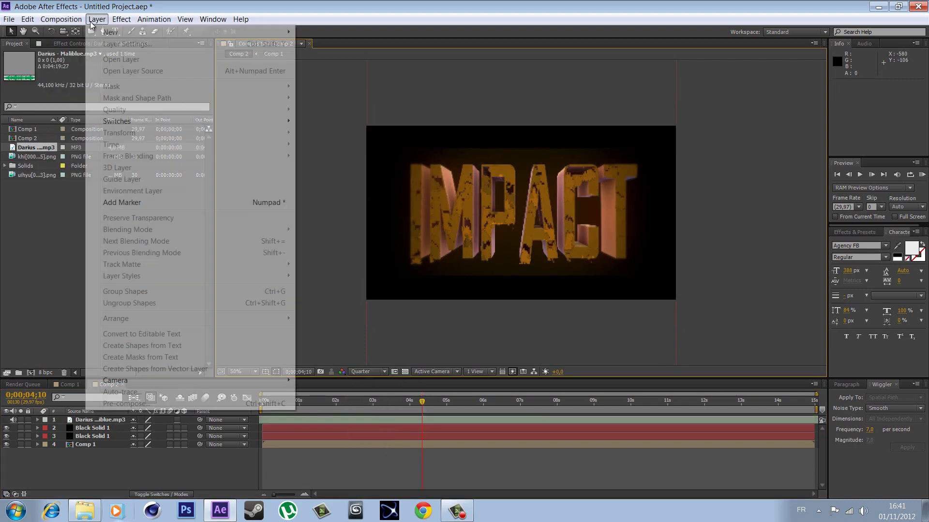
left_click(297, 148)
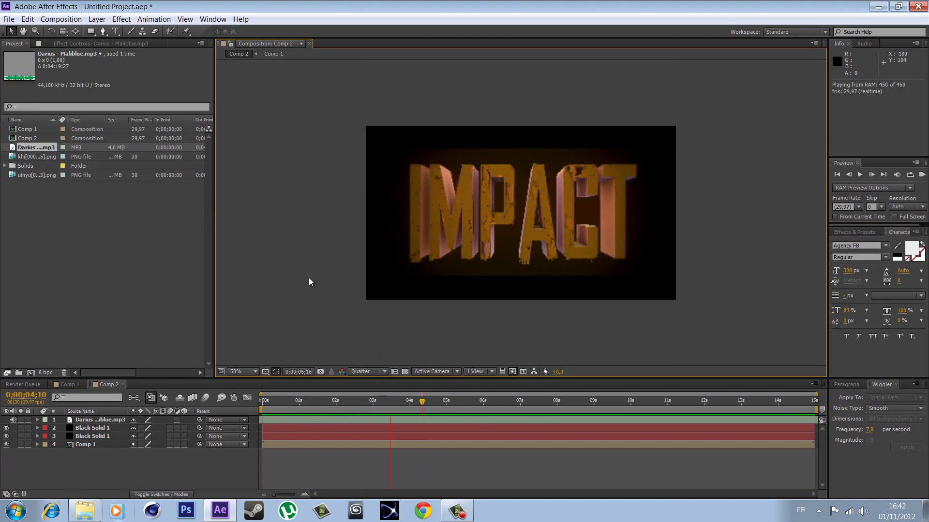
left_click(621, 419)
left_click(61, 19)
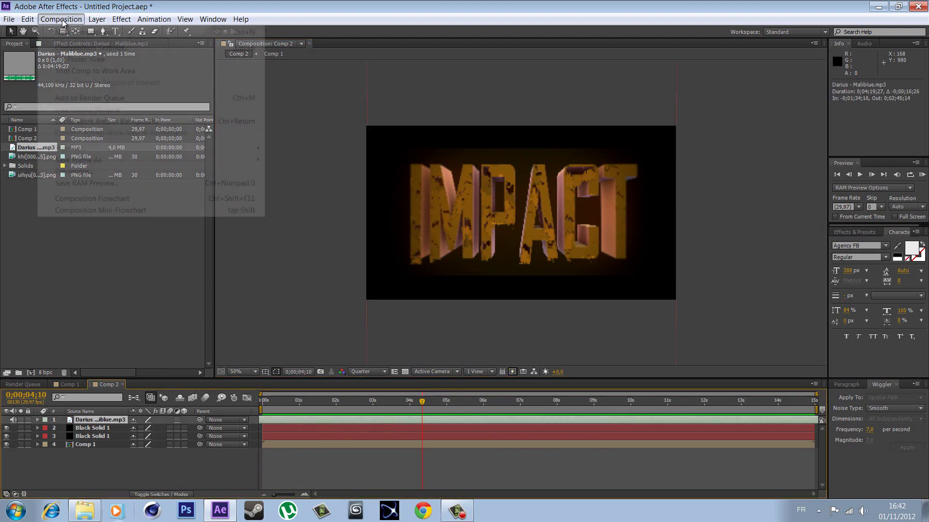
mouse_move(68, 148)
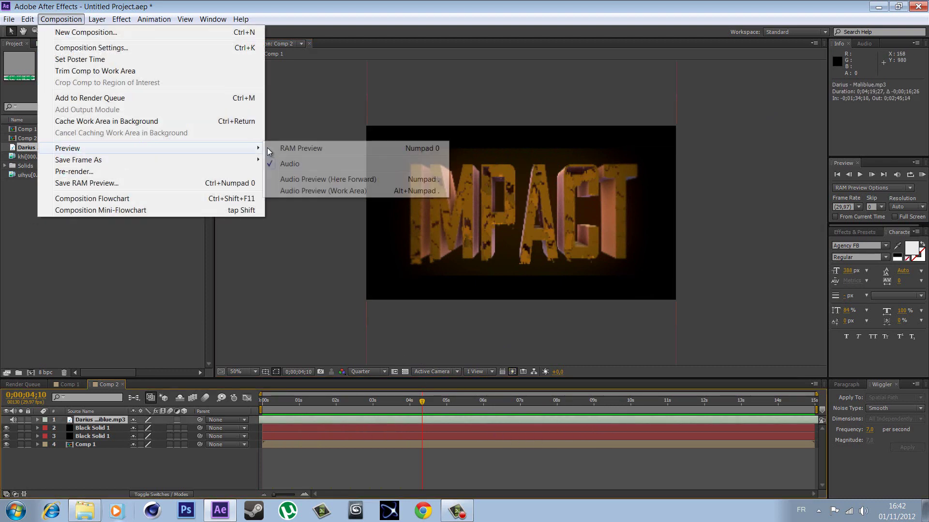
left_click(299, 151)
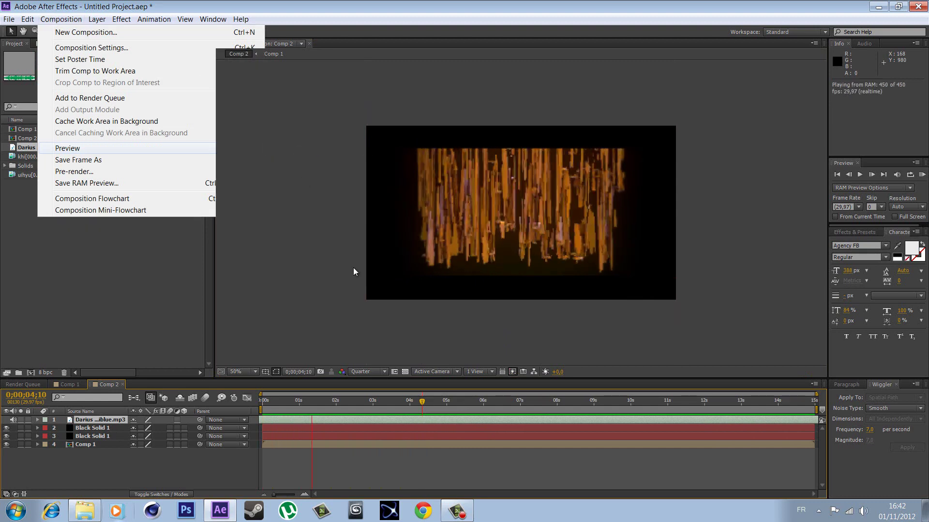
left_click(298, 275)
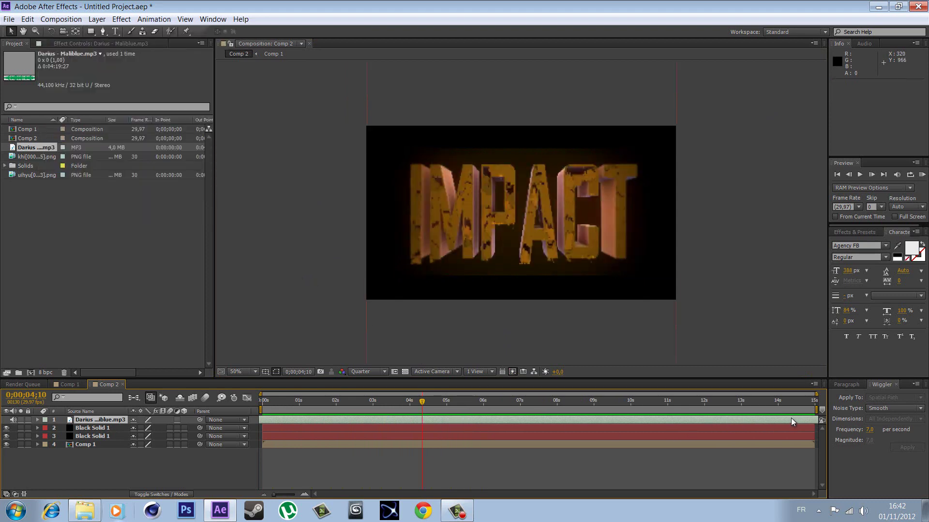
- Slide the Darius audio layer earlier, then later, RAM-previewing Comp 2 after each change
left_click_drag(791, 419, 511, 429)
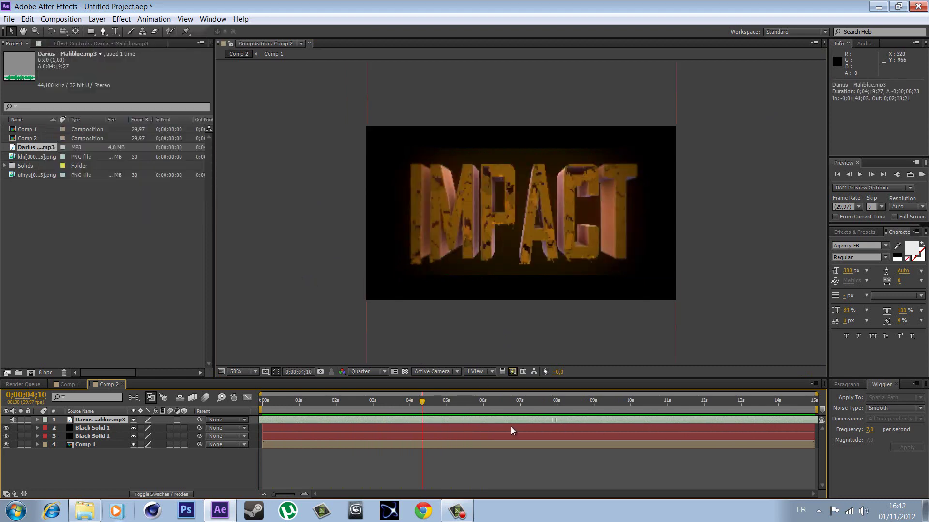
left_click(96, 20)
mouse_move(68, 148)
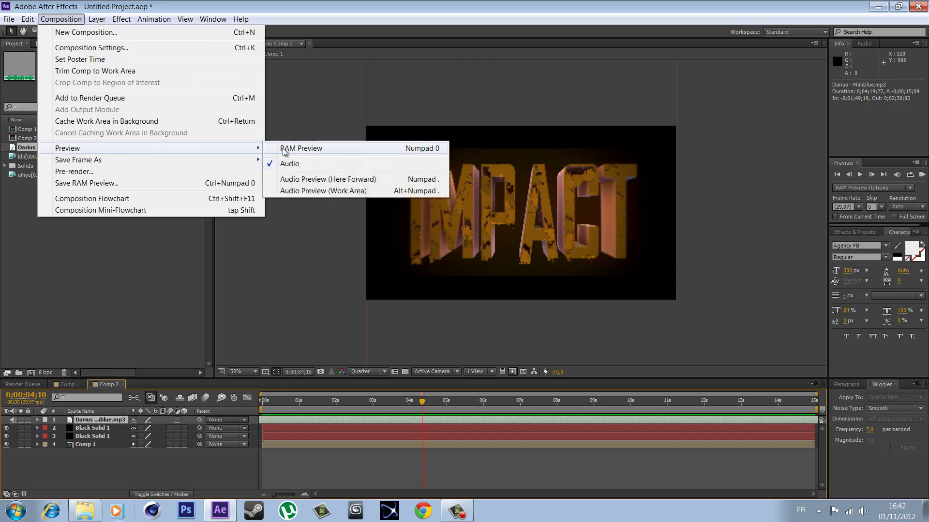
left_click(281, 151)
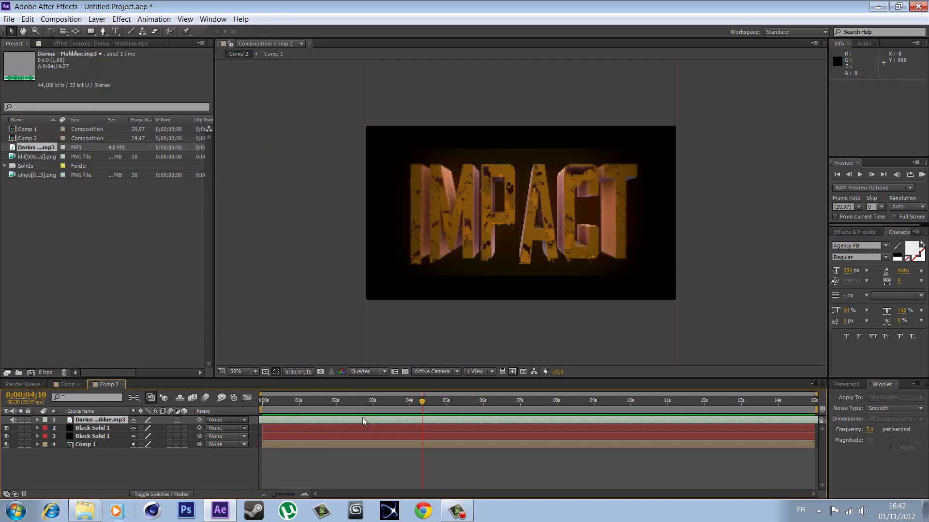
left_click_drag(362, 419, 498, 426)
left_click(64, 19)
mouse_move(68, 148)
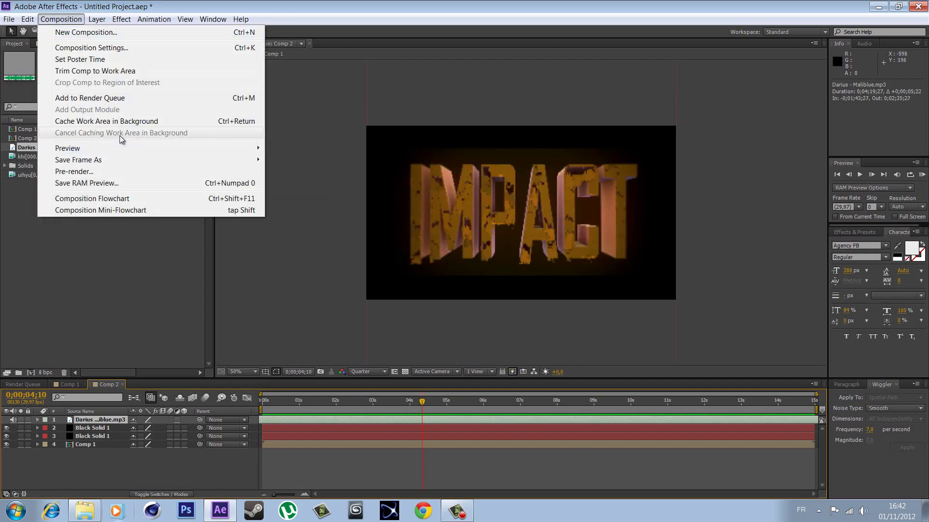
left_click(286, 150)
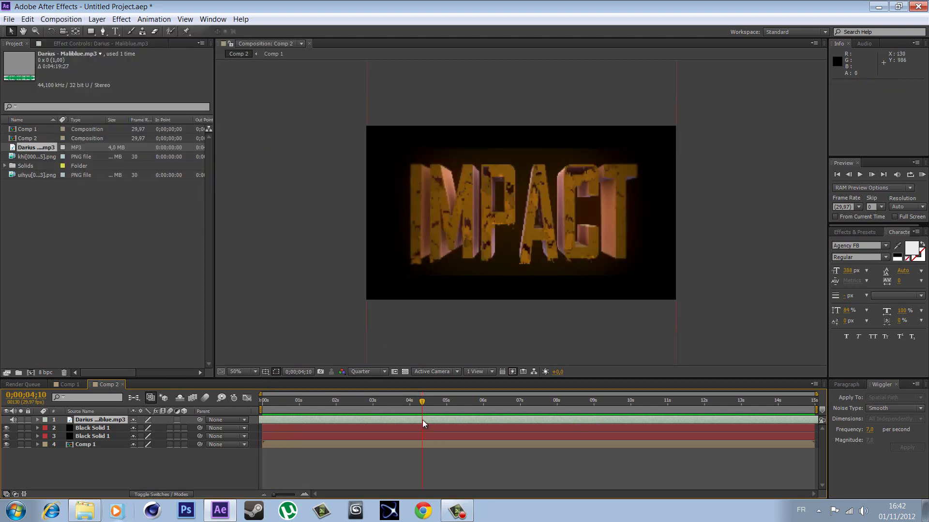
mouse_move(422, 401)
left_mouse_down()
mouse_move(448, 399)
mouse_move(407, 401)
mouse_move(418, 409)
left_mouse_up()
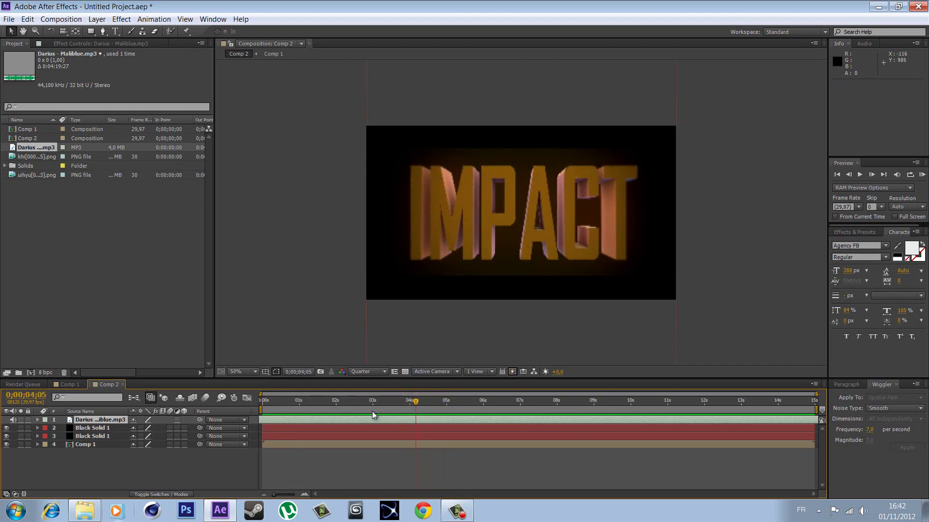
- Fine-tune the audio layer's timing and RAM-preview Comp 2 again, stopping at 0;00;04;05
left_click(52, 18)
mouse_move(68, 148)
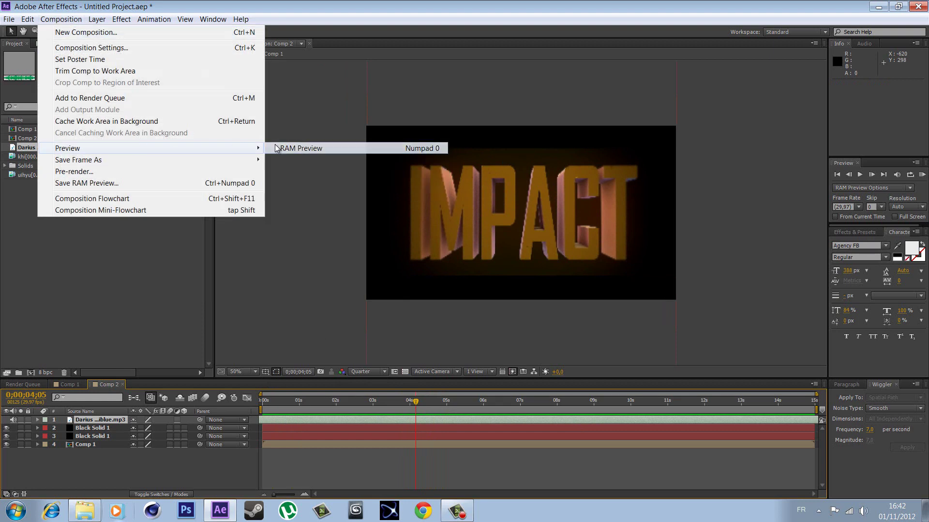
left_click(273, 147)
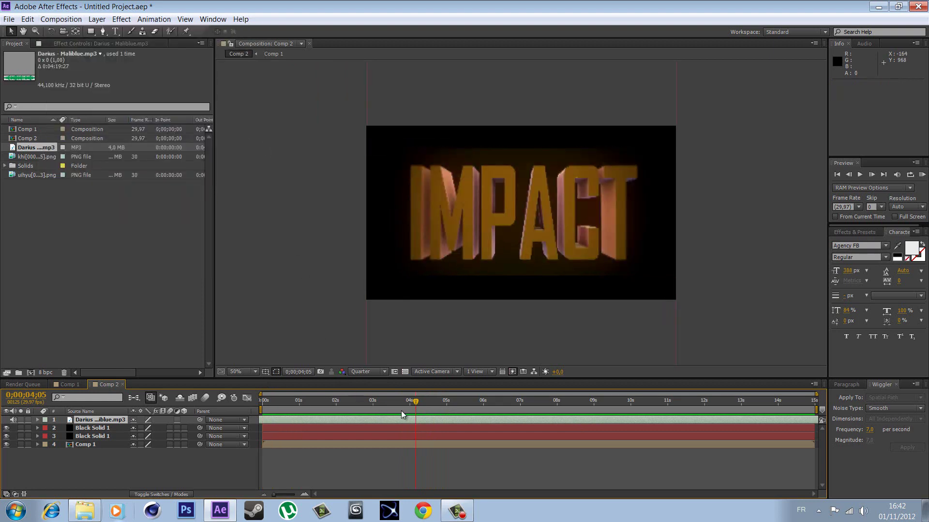
left_click_drag(401, 417, 448, 422)
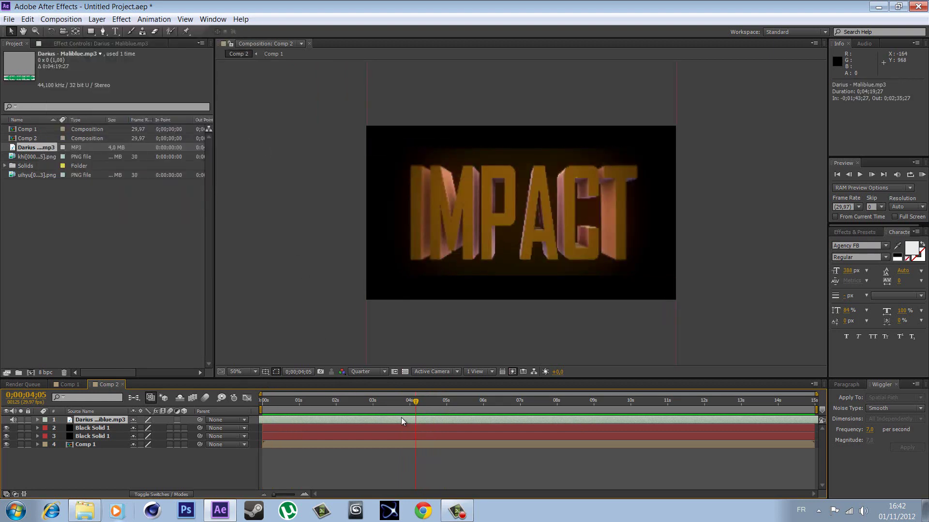
left_click(61, 20)
mouse_move(68, 148)
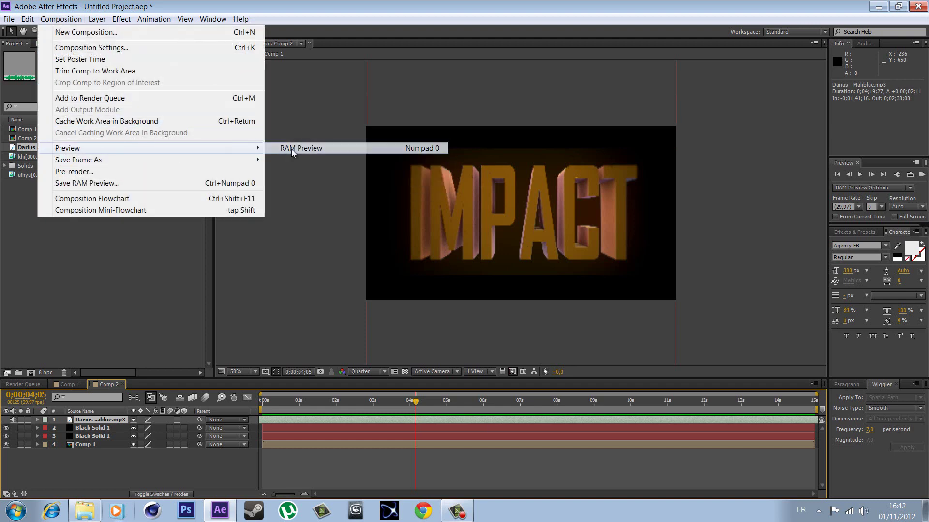
left_click(291, 149)
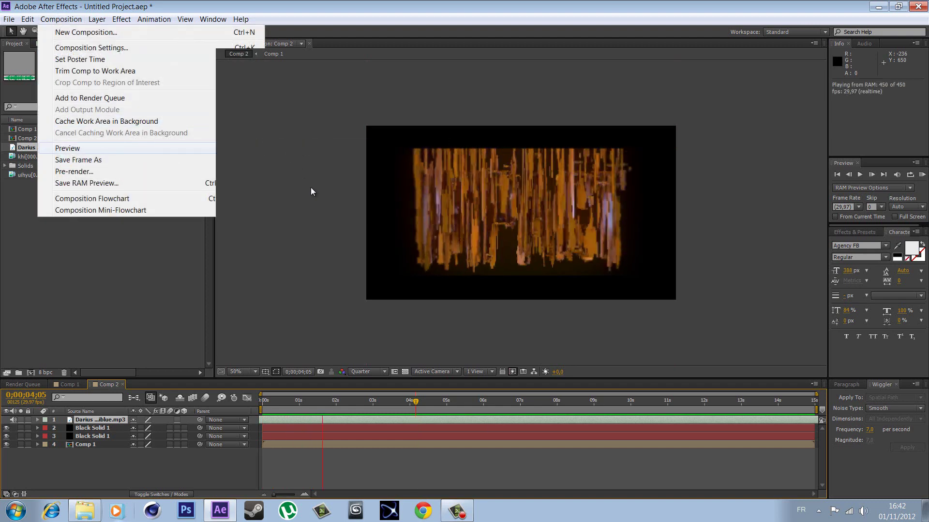
left_click(363, 295)
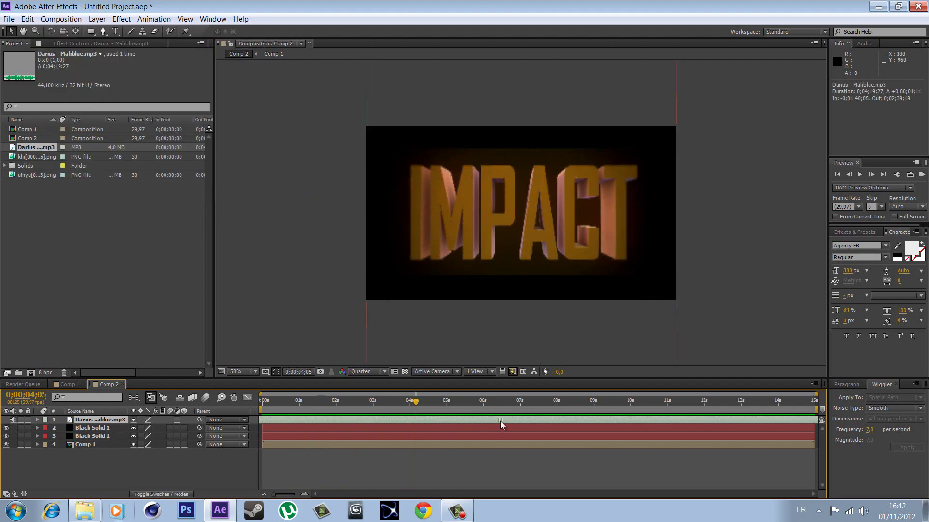
left_click(61, 19)
mouse_move(67, 148)
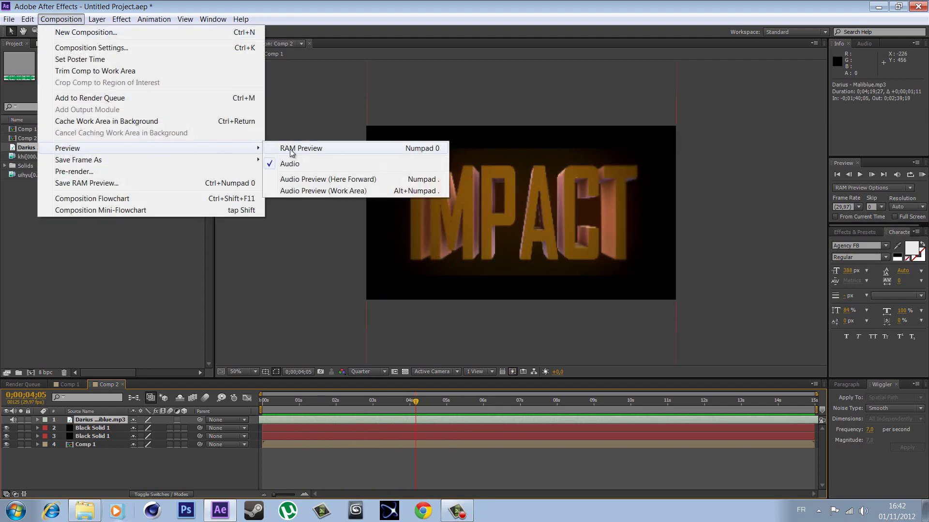
left_click(287, 149)
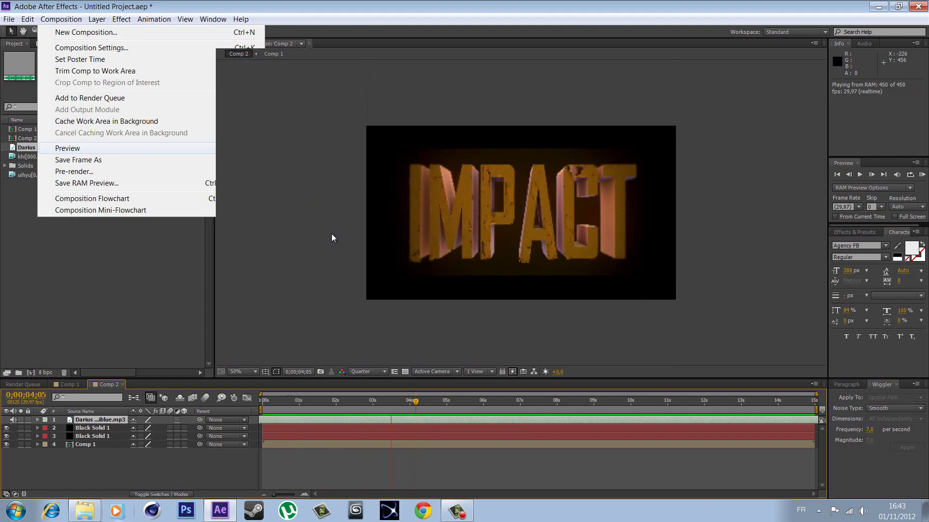
left_click(312, 255)
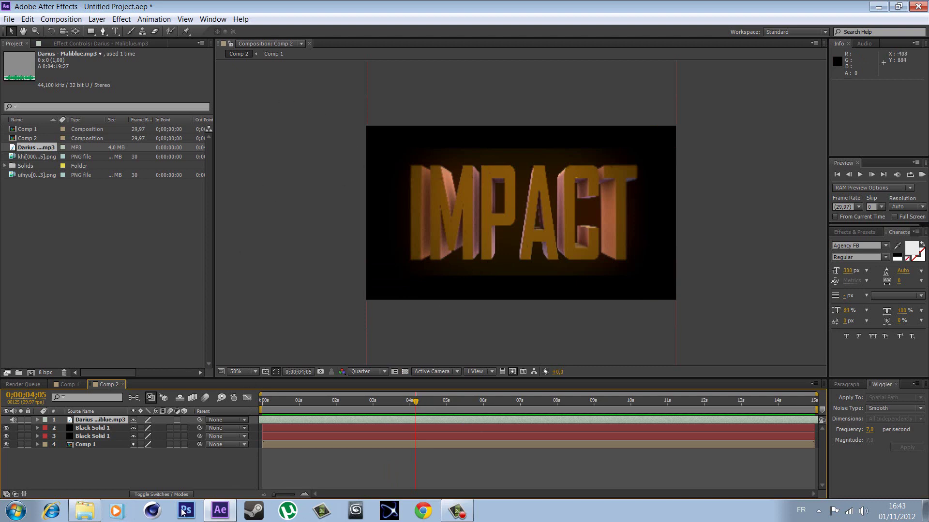
- Audition the Procedural Crumble Intro MP3 in Media Player, then drag it into the Project panel
left_click(85, 510)
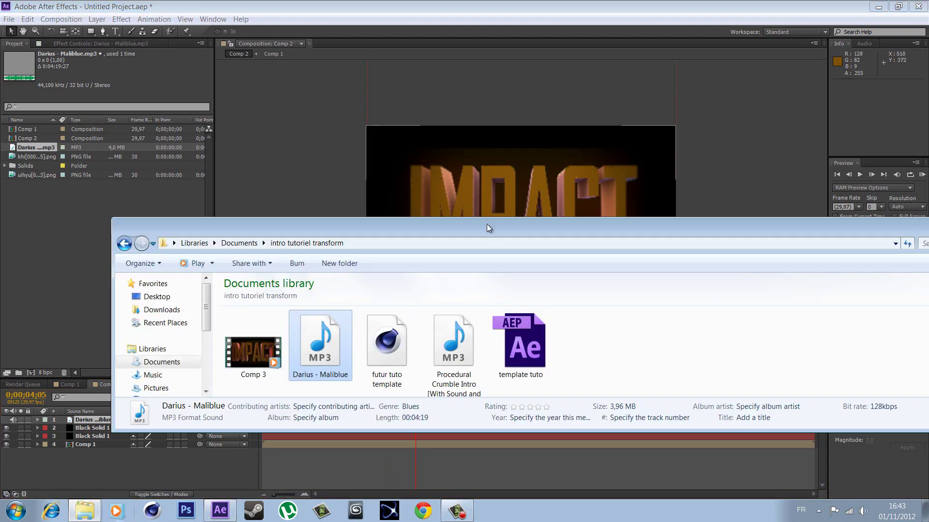
left_click_drag(486, 224, 457, 214)
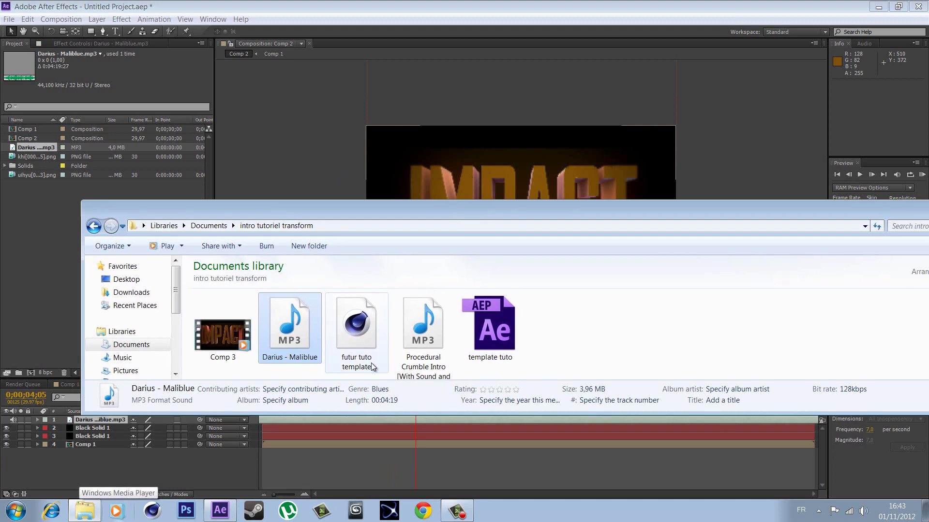
double_click(431, 354)
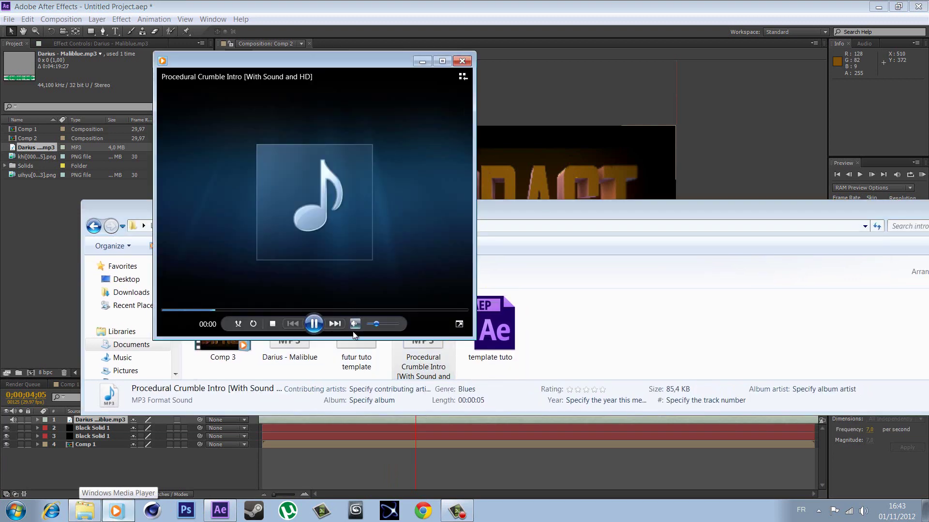
left_click_drag(387, 330, 394, 331)
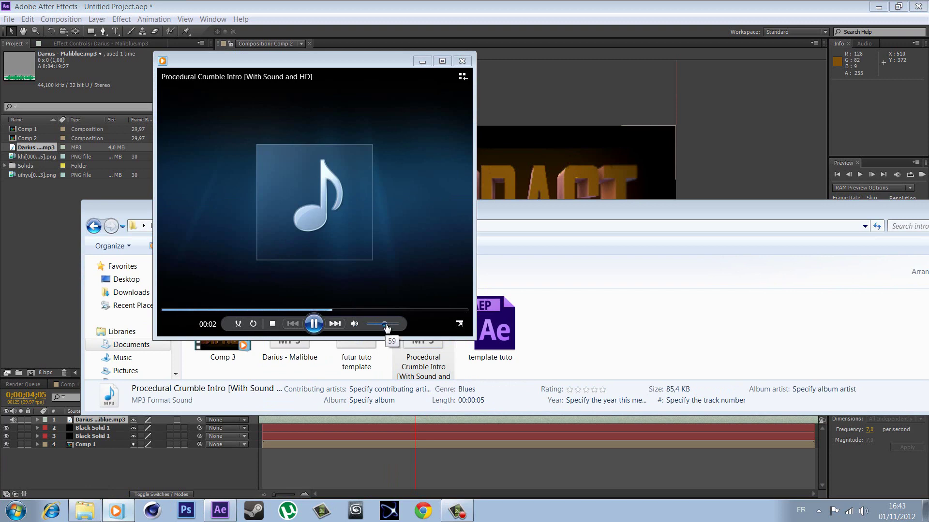
left_click(462, 61)
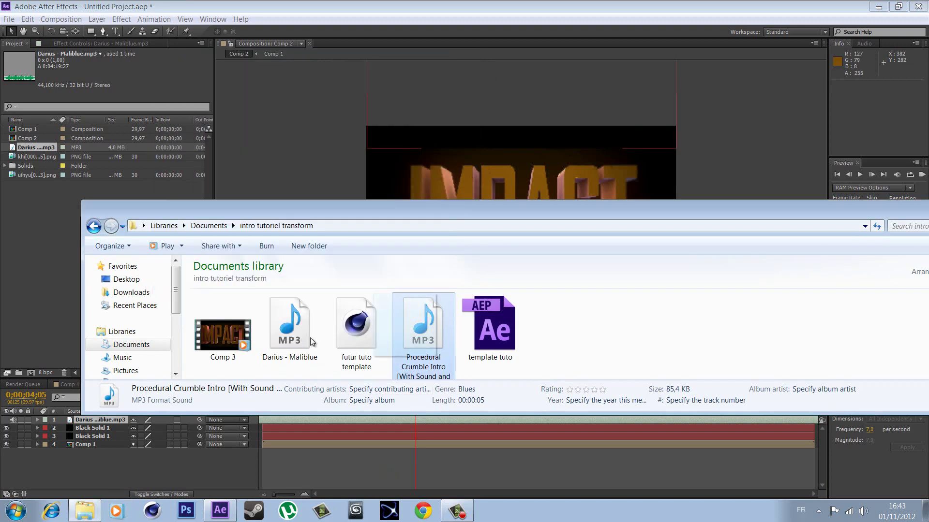
left_click_drag(423, 329, 74, 224)
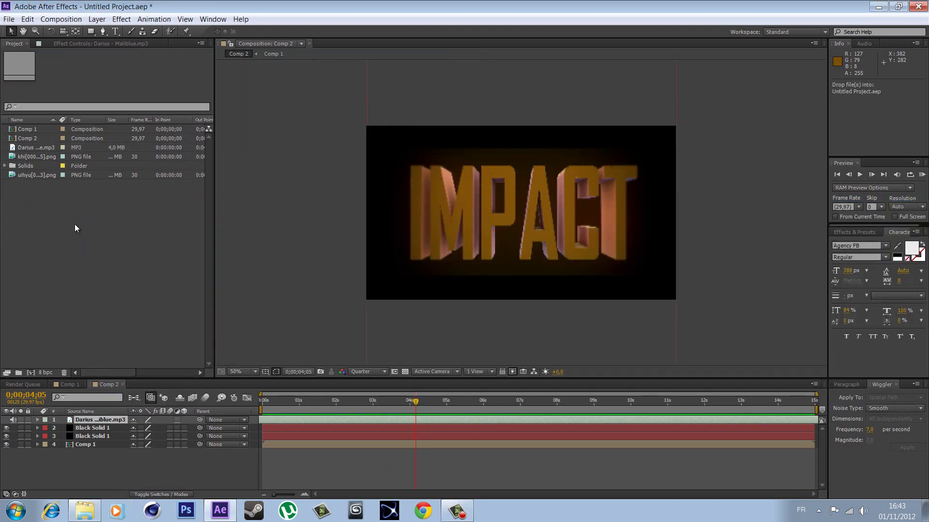
- Add the crumble sound to Comp 2 starting near 4 seconds and RAM-preview it with audio
left_click_drag(33, 167, 114, 420)
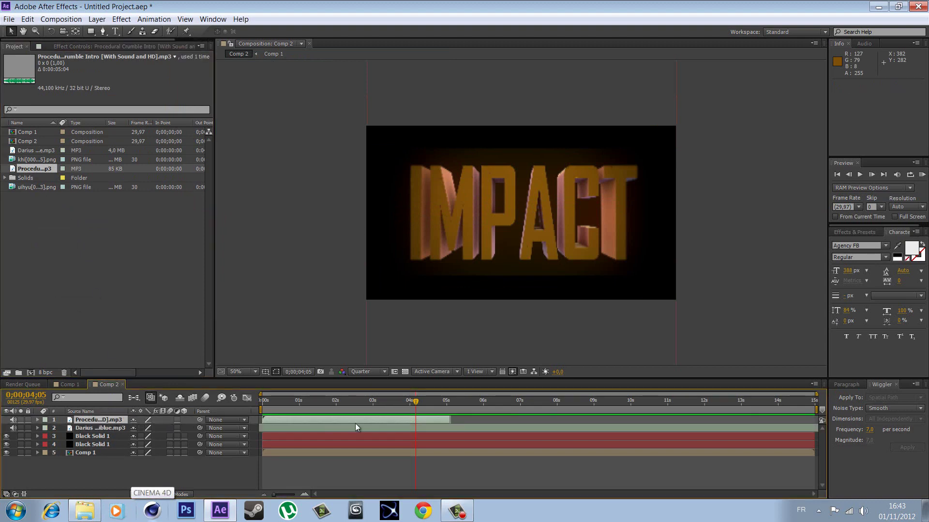
mouse_move(368, 419)
left_mouse_down()
mouse_move(446, 405)
mouse_move(409, 422)
mouse_move(442, 422)
left_mouse_up()
left_click(72, 19)
mouse_move(68, 148)
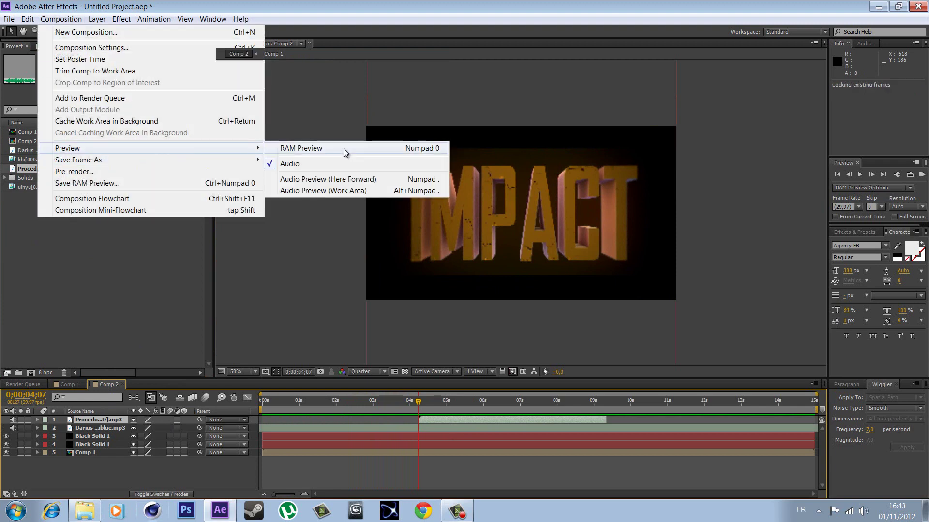
left_click(343, 149)
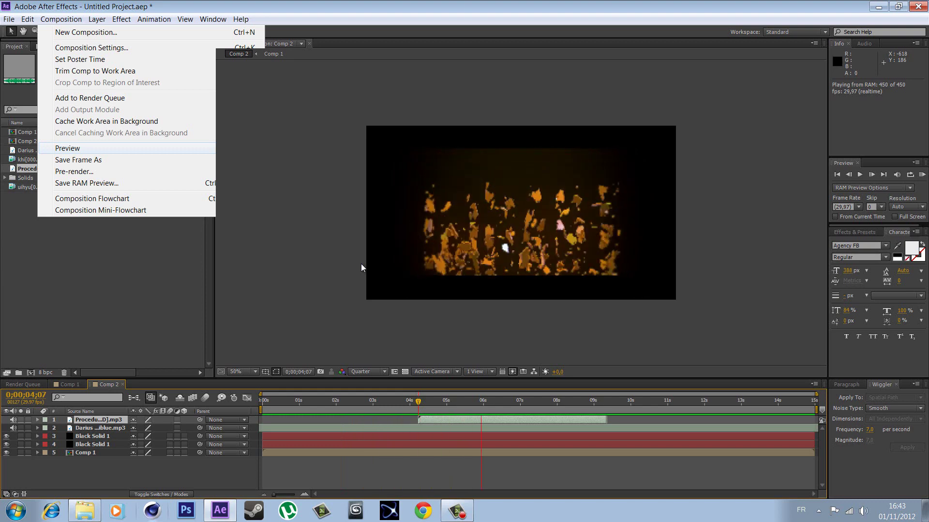
left_click(482, 423)
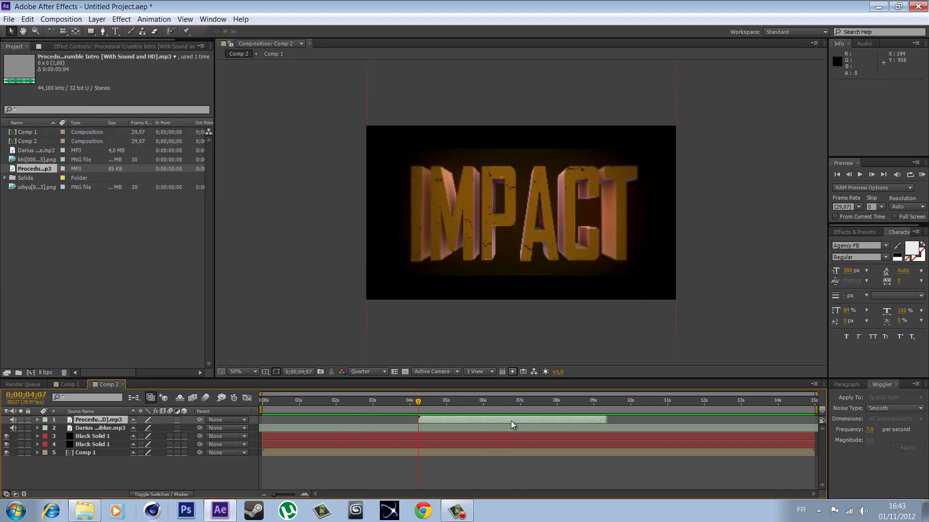
- Move the crumble sound to start at 0;00;03;18 and bring the project folder back up
left_click_drag(507, 419, 483, 419)
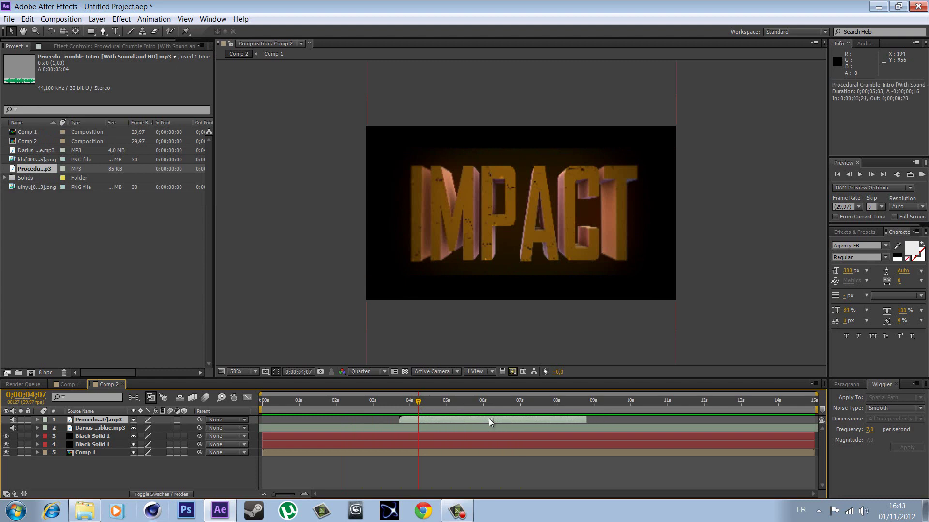
left_click(85, 512)
left_click_drag(828, 218, 808, 202)
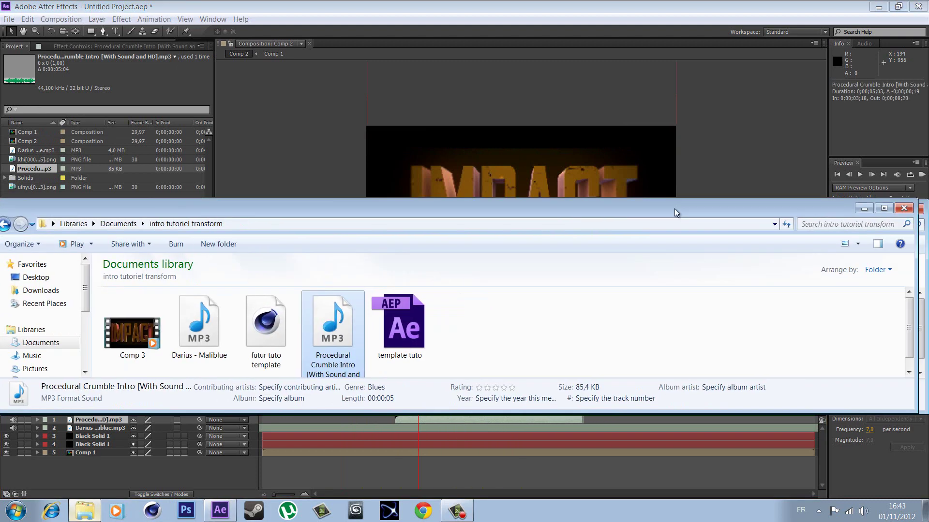
- Close the project folder and open the LewiDesigns sound pack folder from the desktop
left_click_drag(111, 205, 290, 189)
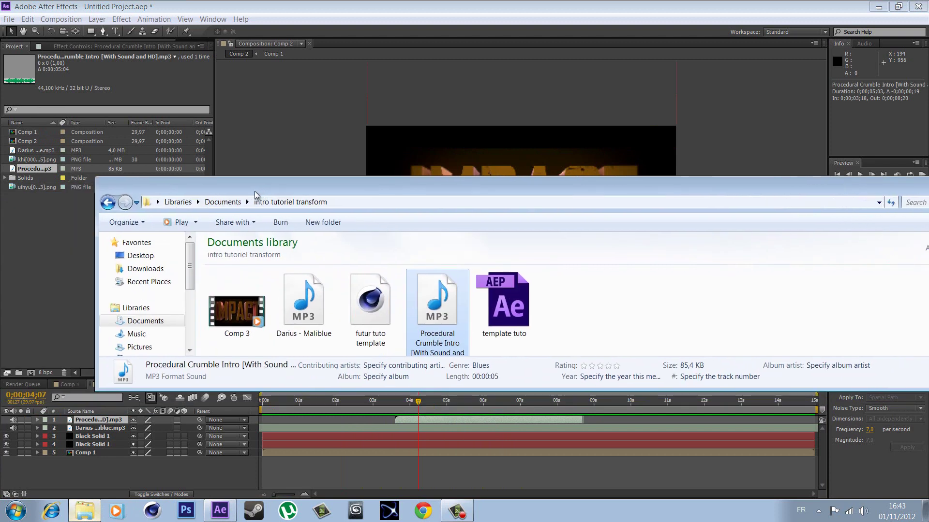
left_click(146, 321)
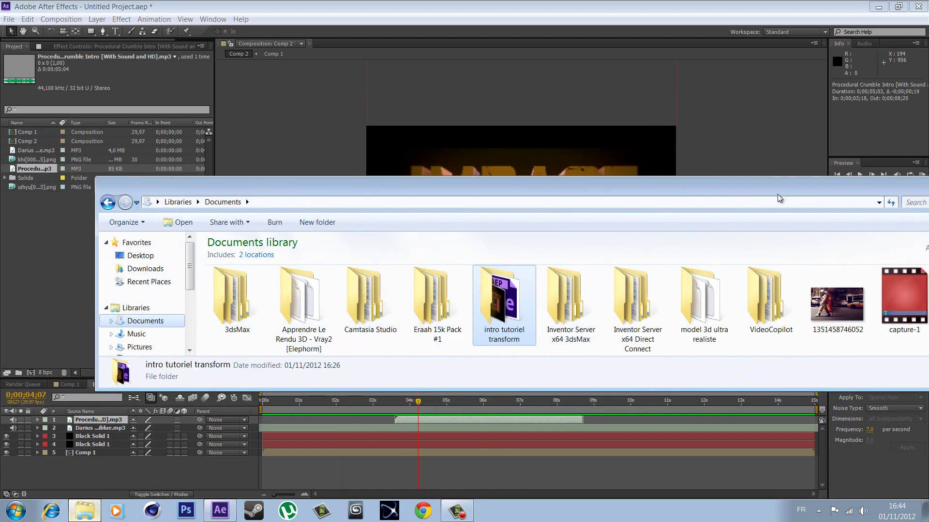
left_click_drag(841, 192, 708, 196)
left_click(875, 191)
mouse_move(460, 6)
left_mouse_down()
mouse_move(463, 30)
mouse_move(486, 34)
left_mouse_up()
double_click(2, 113)
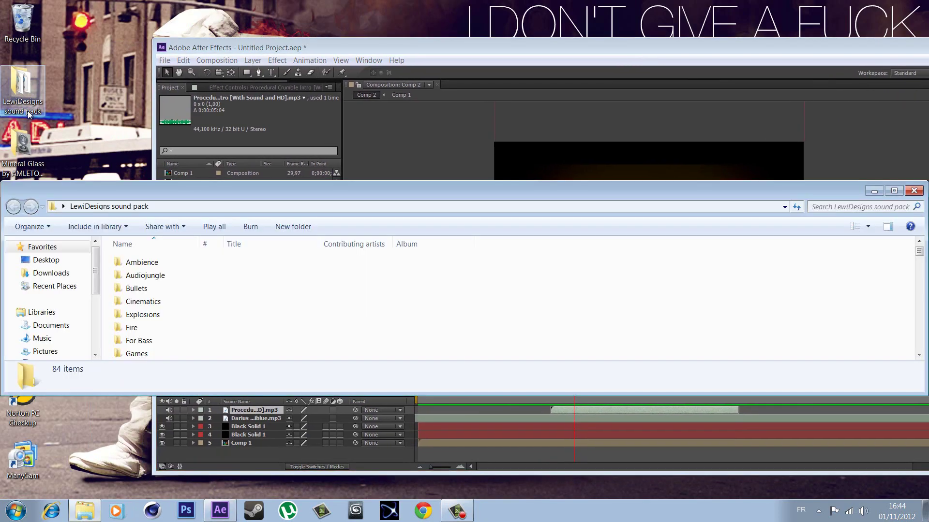
- Scroll through the LewiDesigns folders and WAV files, then move the window aside to uncover the timeline
left_click_drag(162, 196, 179, 88)
scroll(174, 181, "down", 1)
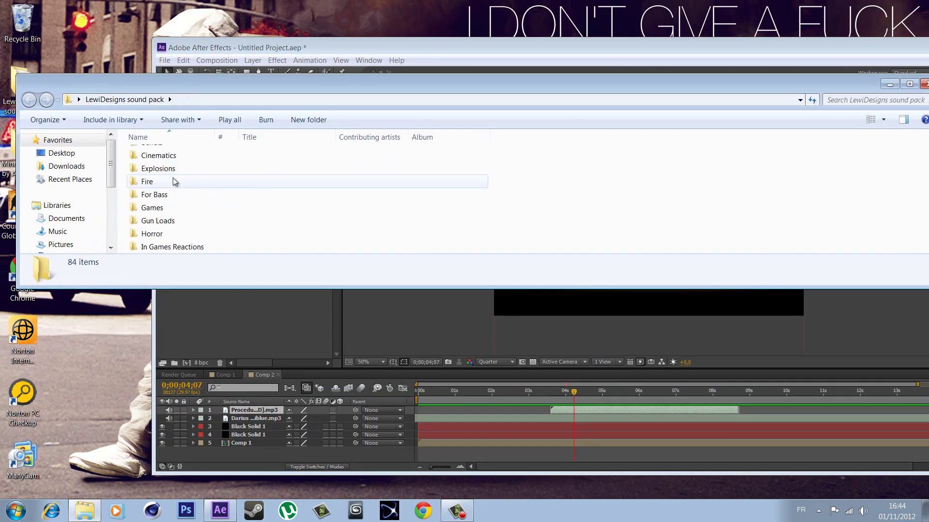
scroll(198, 203, "down", 2)
scroll(198, 208, "down", 3)
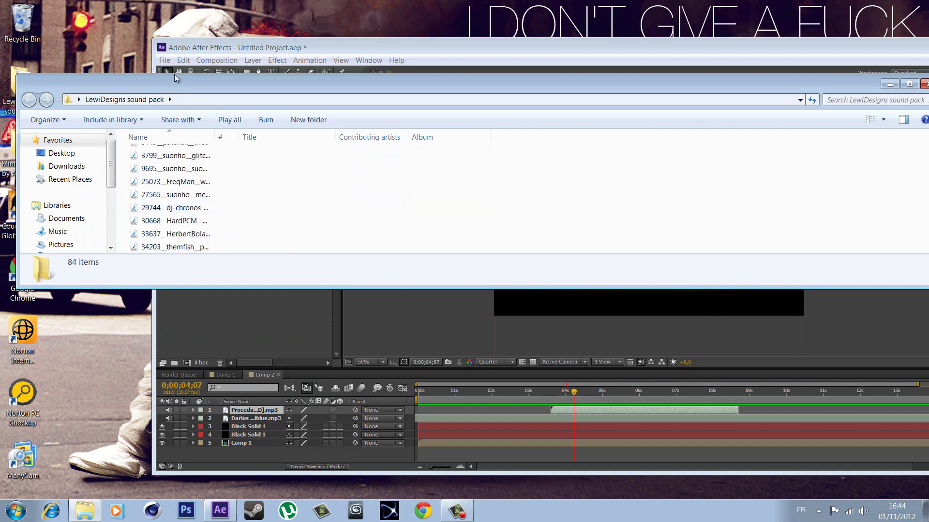
left_click_drag(177, 79, 177, 0)
scroll(182, 242, "down", 3)
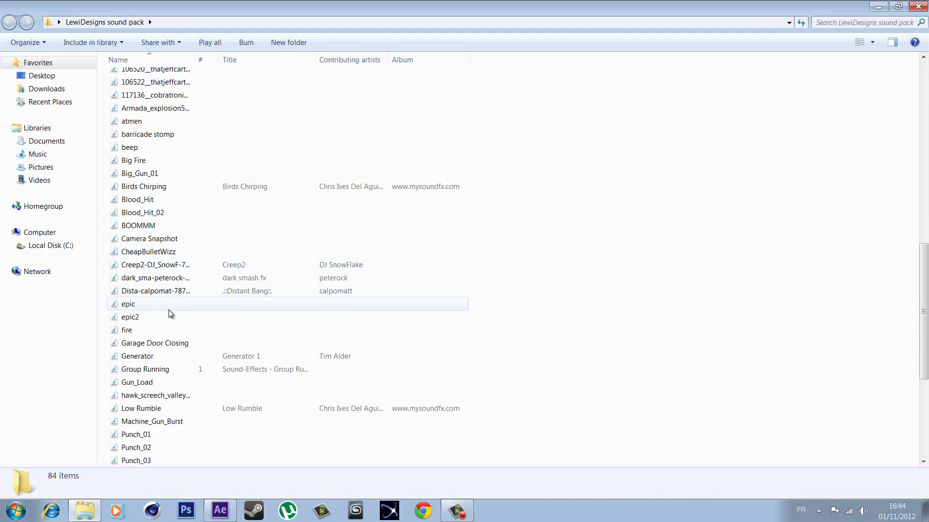
scroll(169, 264, "up", 3)
scroll(174, 263, "down", 4)
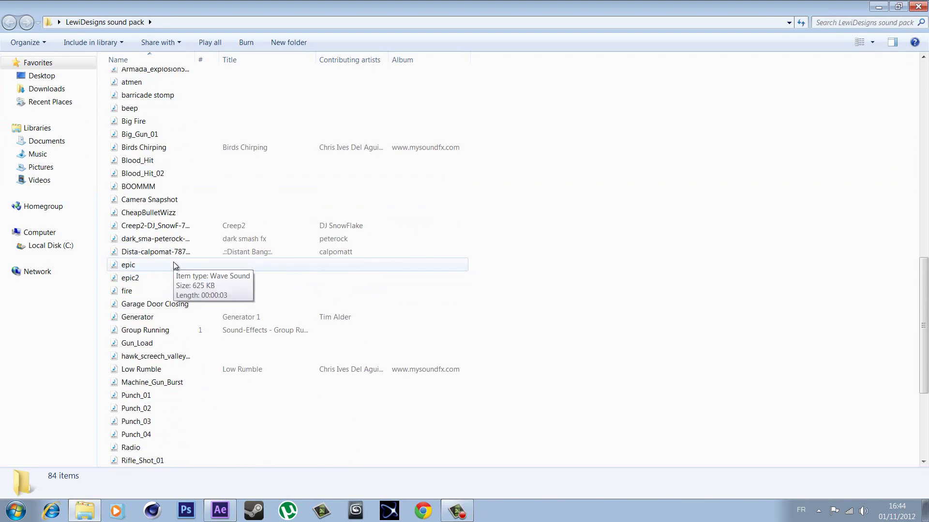
scroll(174, 267, "down", 4)
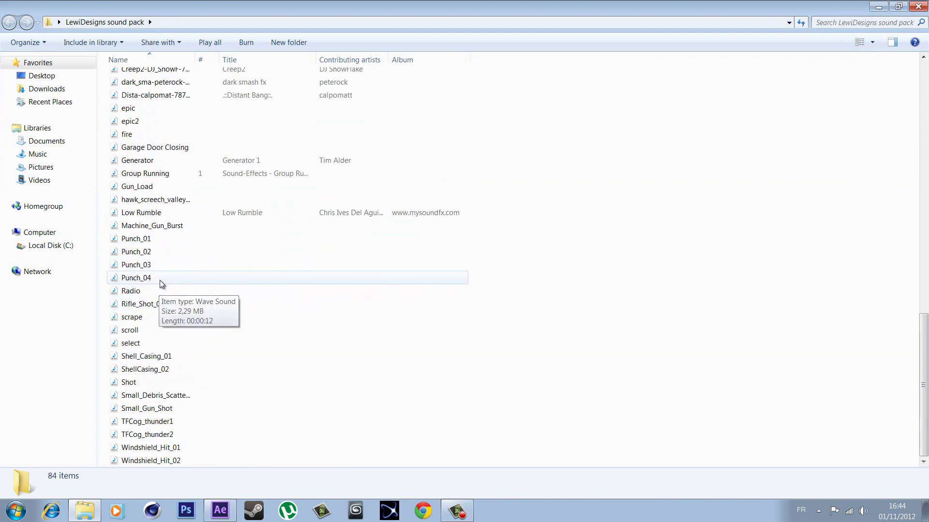
scroll(163, 338, "up", 7)
scroll(164, 203, "up", 3)
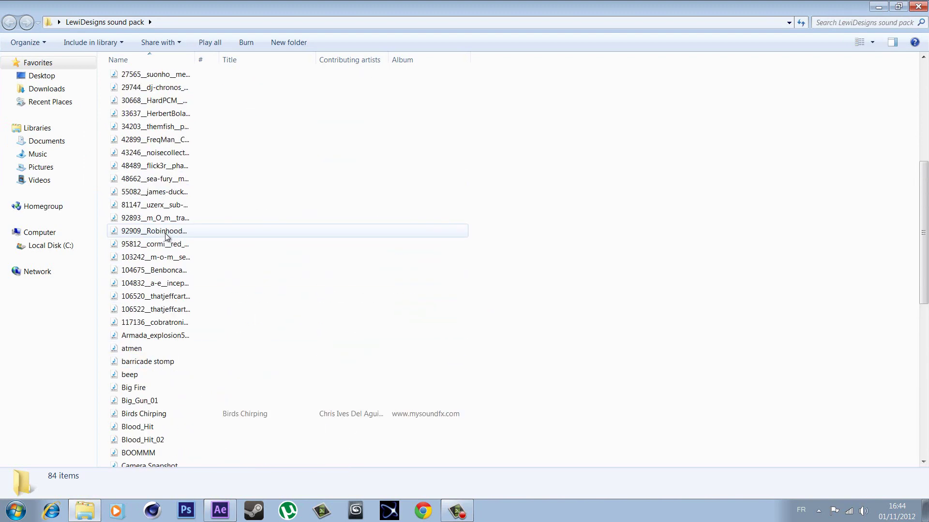
scroll(174, 238, "up", 8)
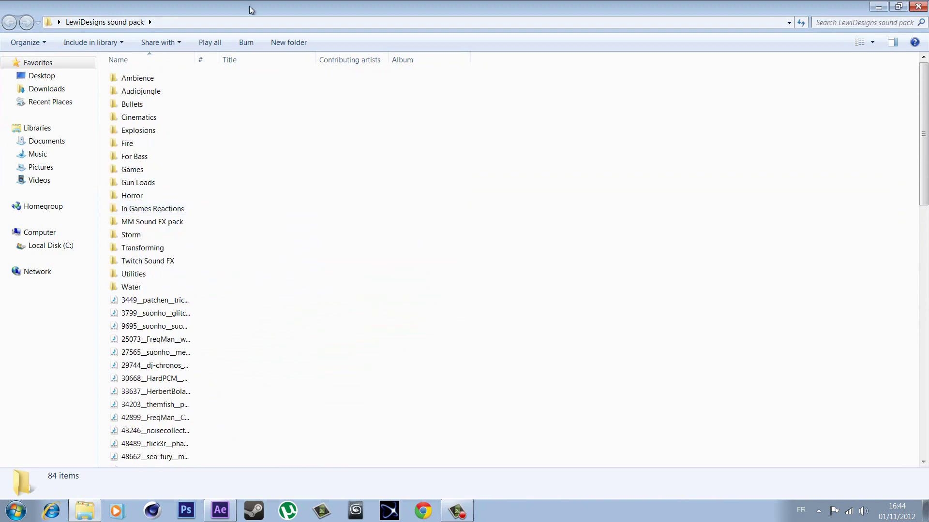
mouse_move(252, 7)
left_mouse_down()
mouse_move(271, 271)
mouse_move(282, 141)
left_mouse_up()
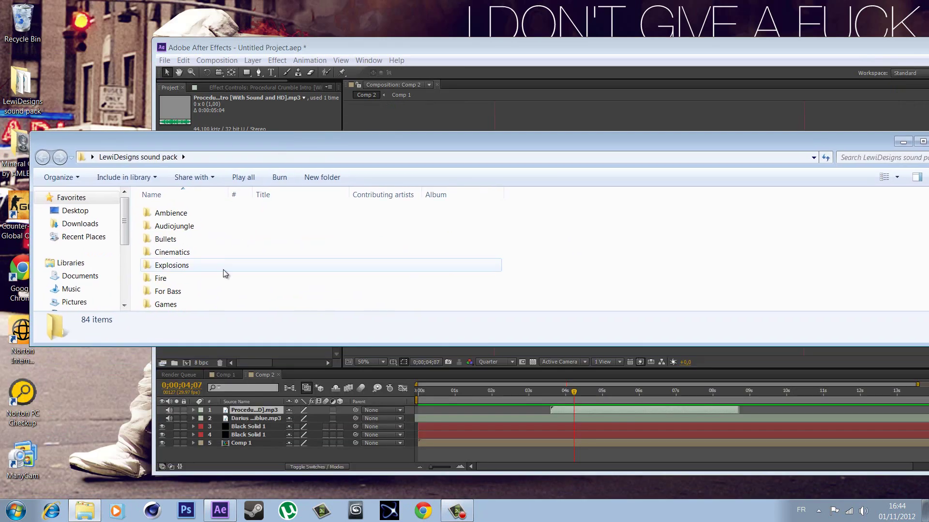
scroll(223, 275, "down", 6)
scroll(224, 275, "down", 3)
scroll(242, 276, "down", 2)
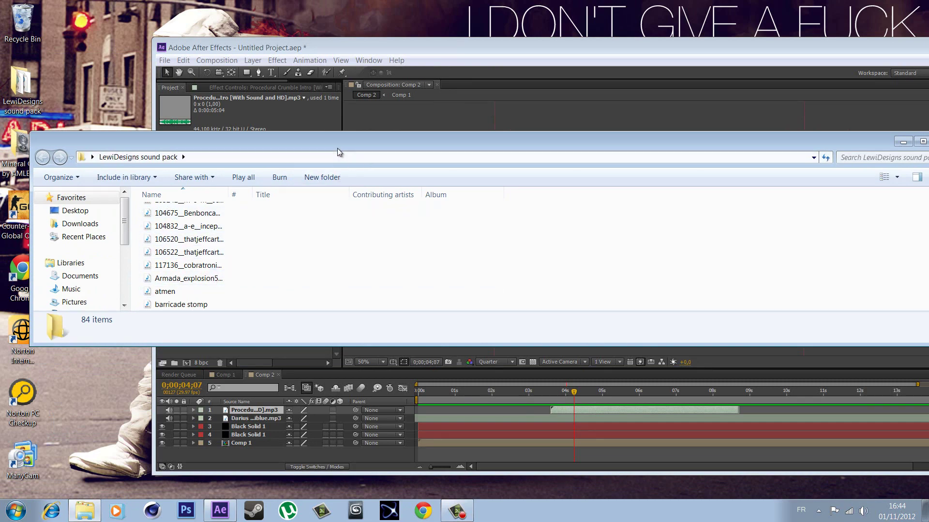
left_click_drag(336, 149, 329, 354)
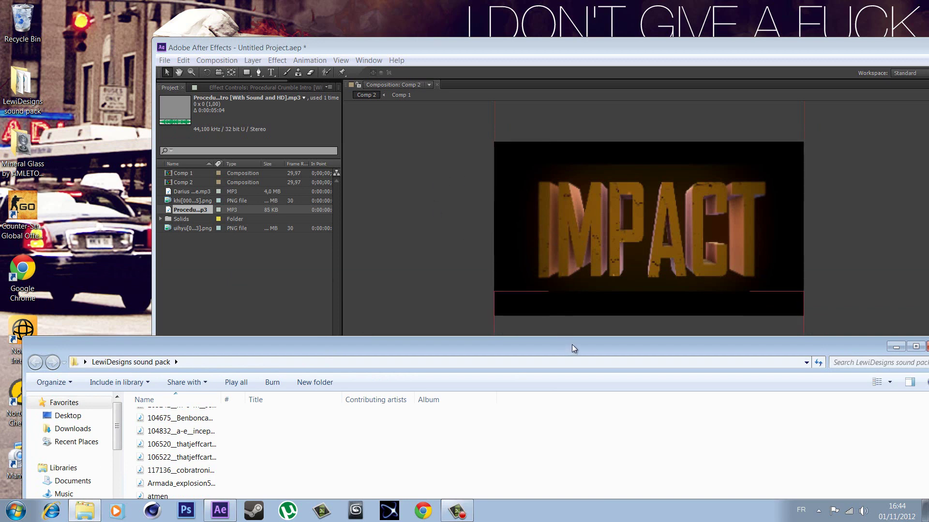
left_click_drag(571, 345, 508, 220)
- Close the sound pack, set viewer resolution to Full, maximize After Effects and play Comp 2
left_click(871, 222)
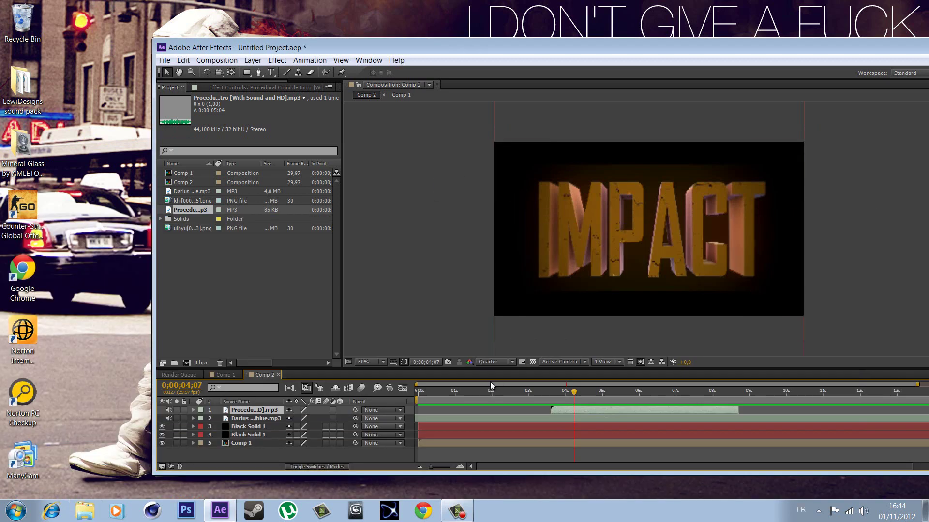
left_click(494, 362)
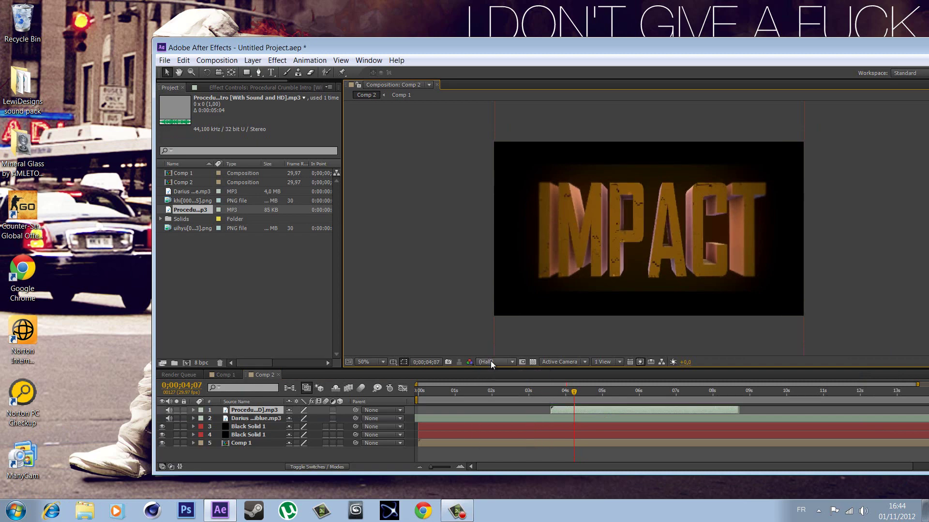
left_click(493, 362)
left_click(491, 389)
left_click_drag(464, 51, 408, 1)
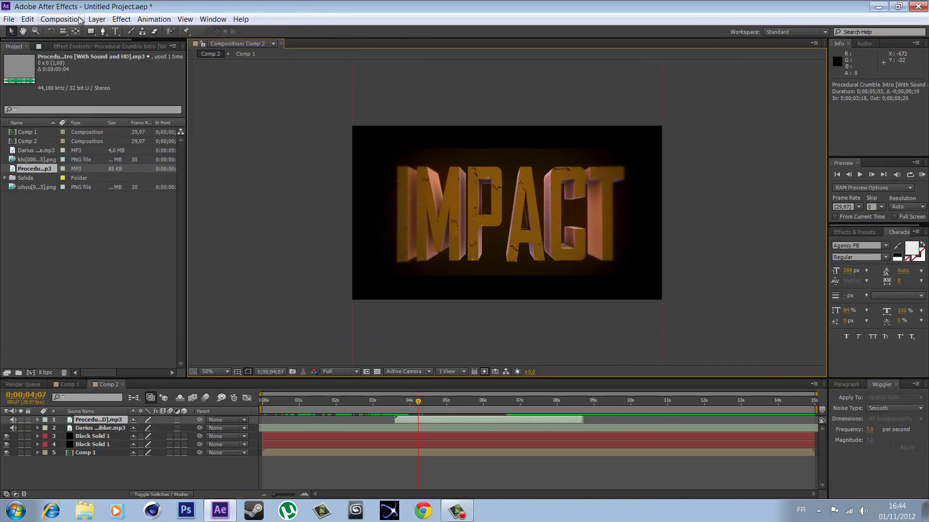
key("space")
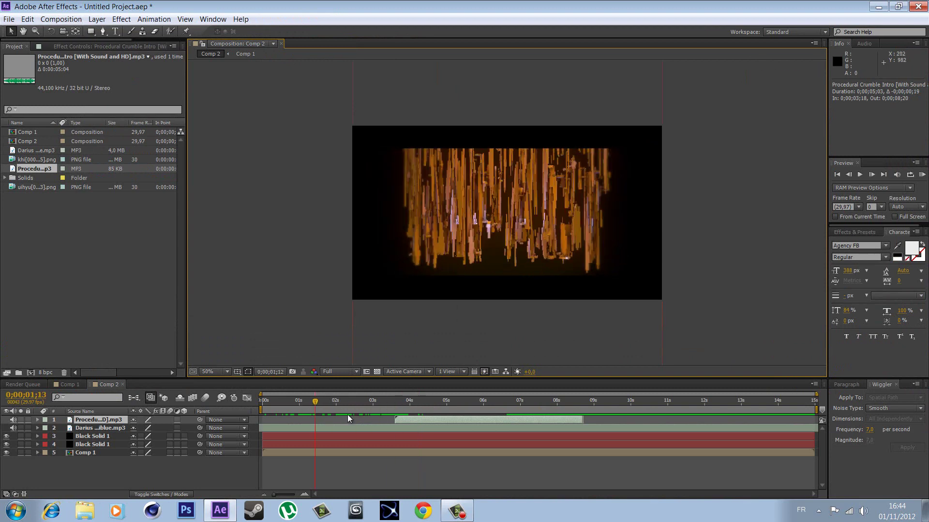
left_click(63, 19)
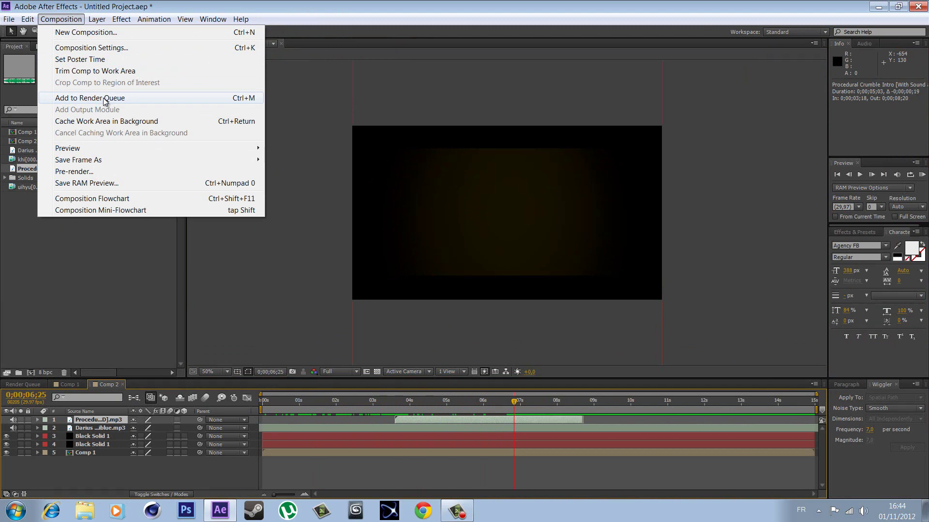
- Add Comp 2 to the Render Queue with Best Settings
left_click(105, 99)
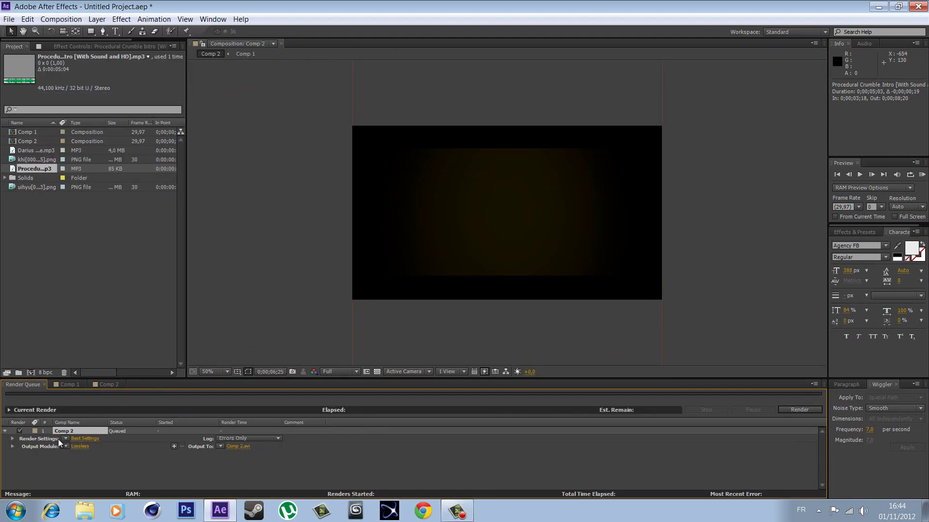
left_click(86, 439)
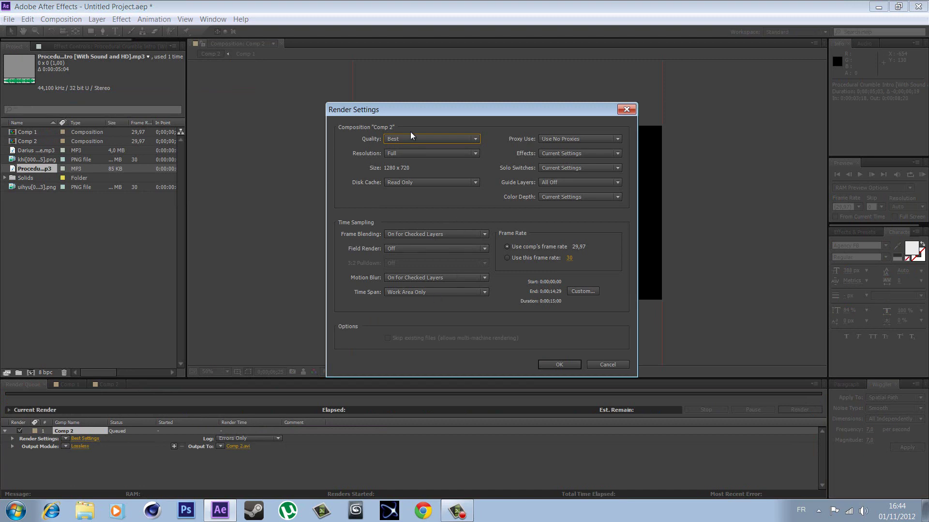
left_click(572, 368)
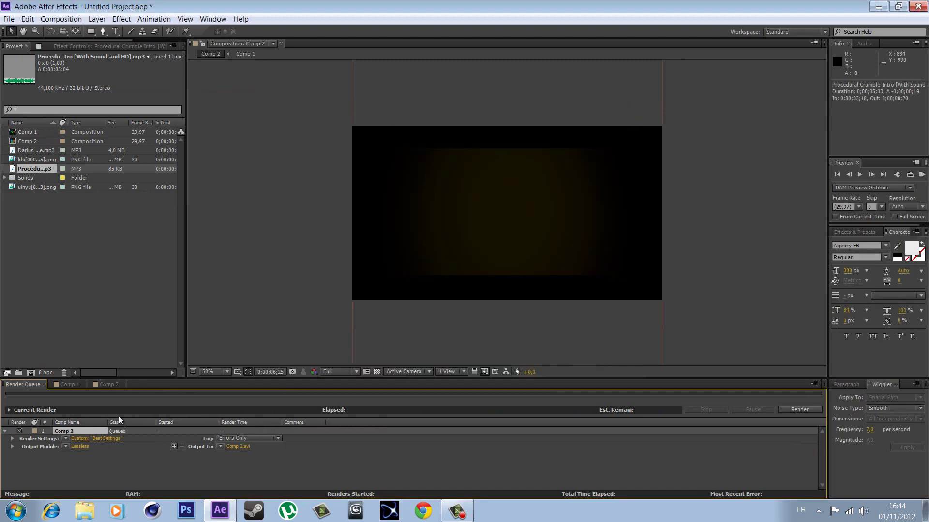
- Set the output module format to QuickTime with the H.264 video codec
left_click(80, 447)
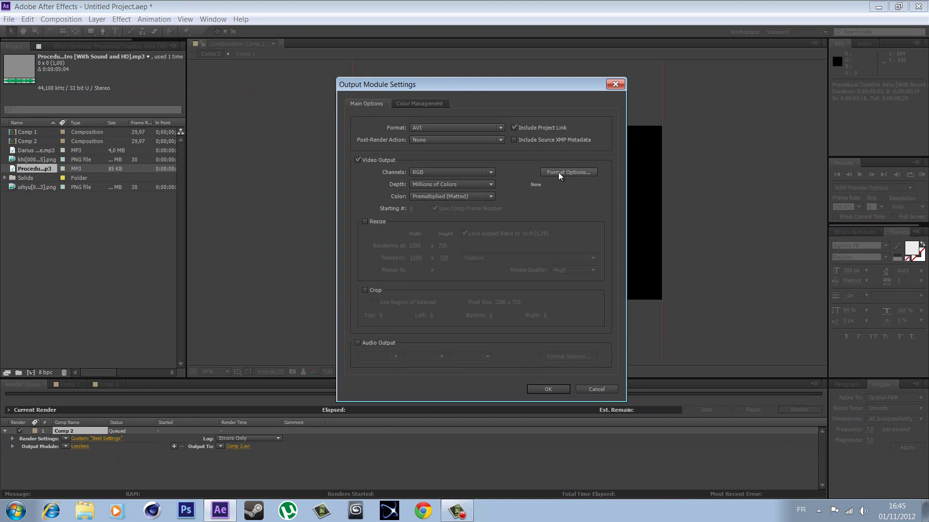
left_click(484, 128)
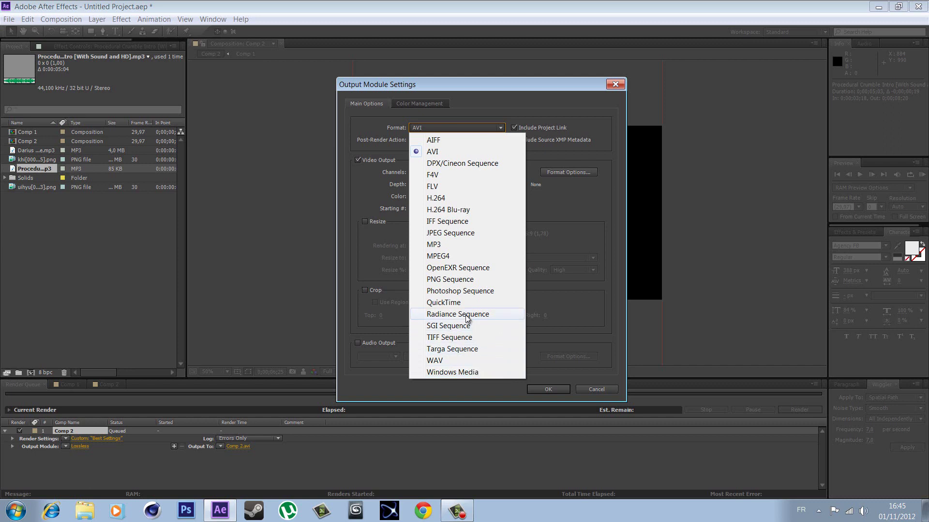
left_click(464, 303)
left_click(559, 174)
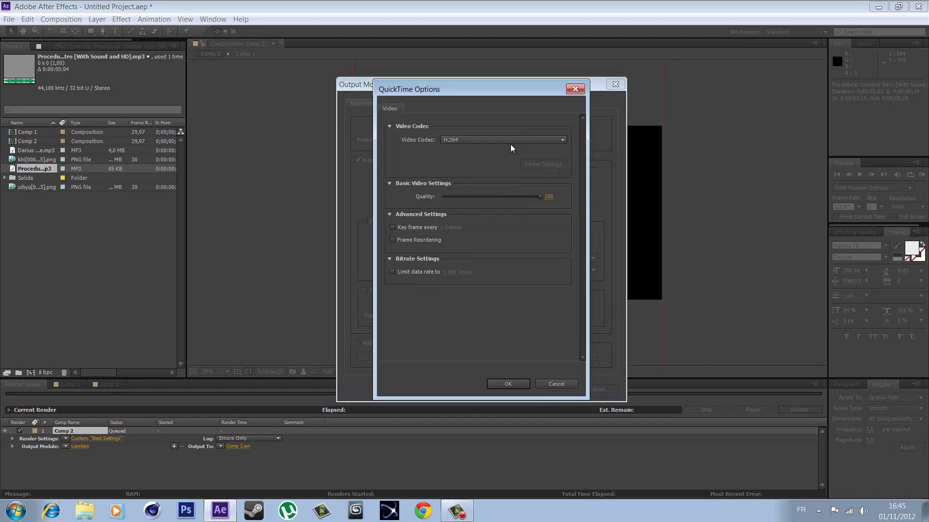
left_click(501, 145)
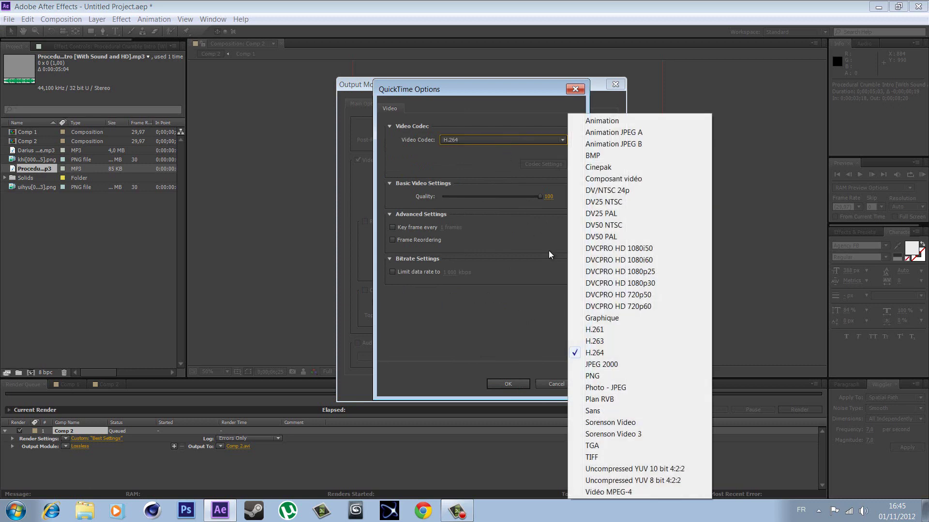
left_click(503, 174)
left_click(508, 384)
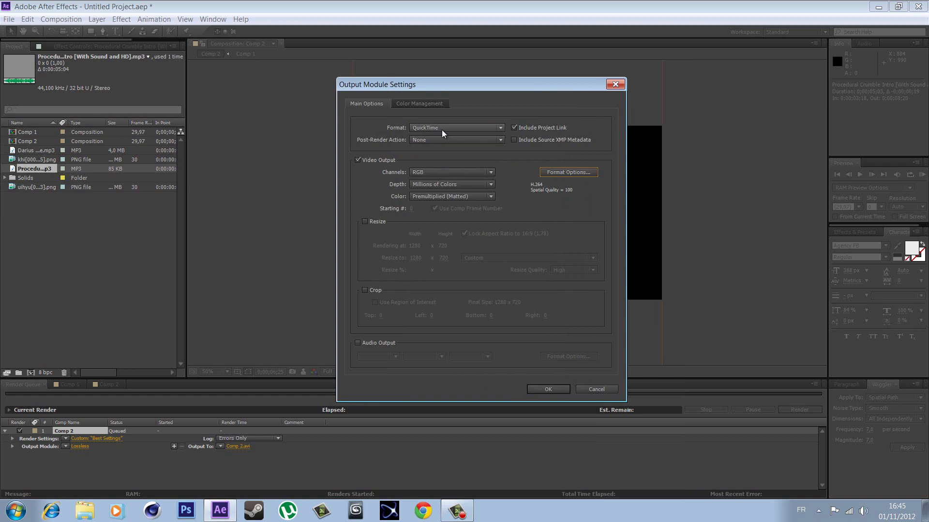
- Enable audio output and render Comp 2 to Comp 2.mov
left_click(442, 131)
left_click(593, 208)
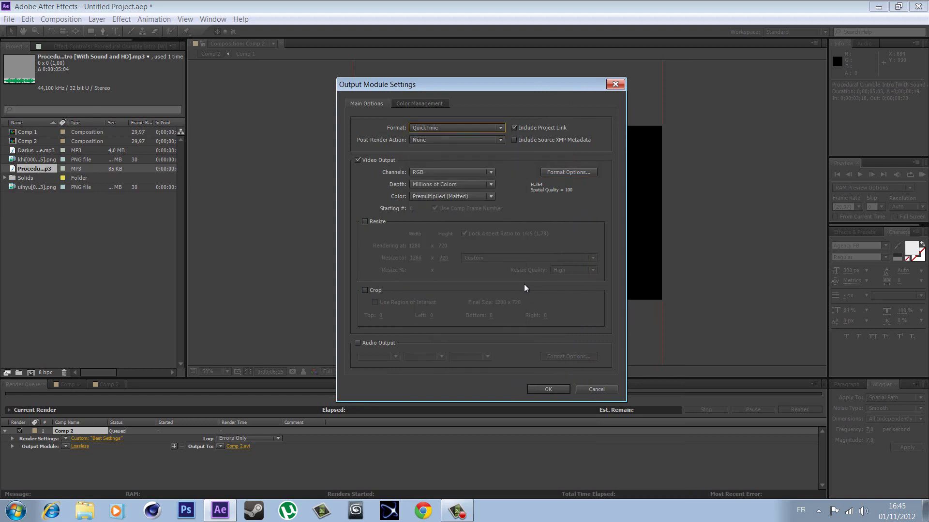
left_click(357, 344)
left_click(549, 390)
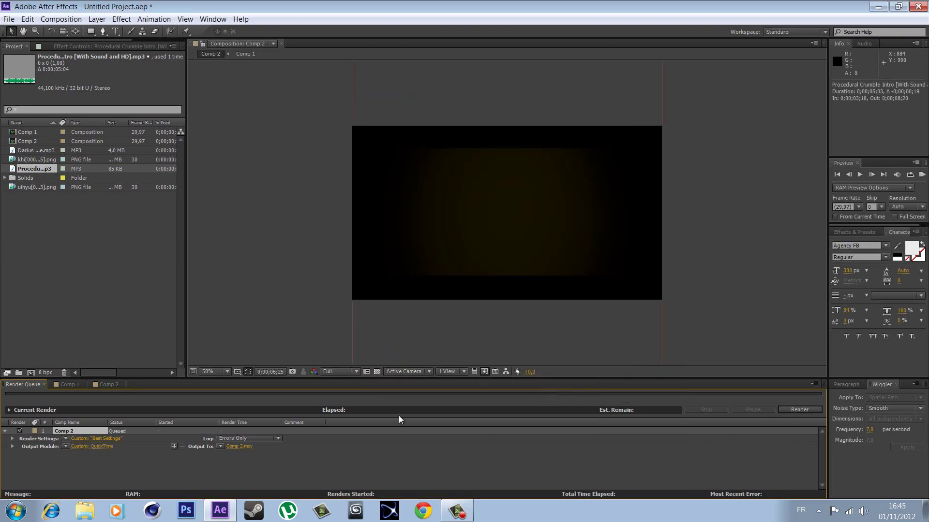
left_click(799, 409)
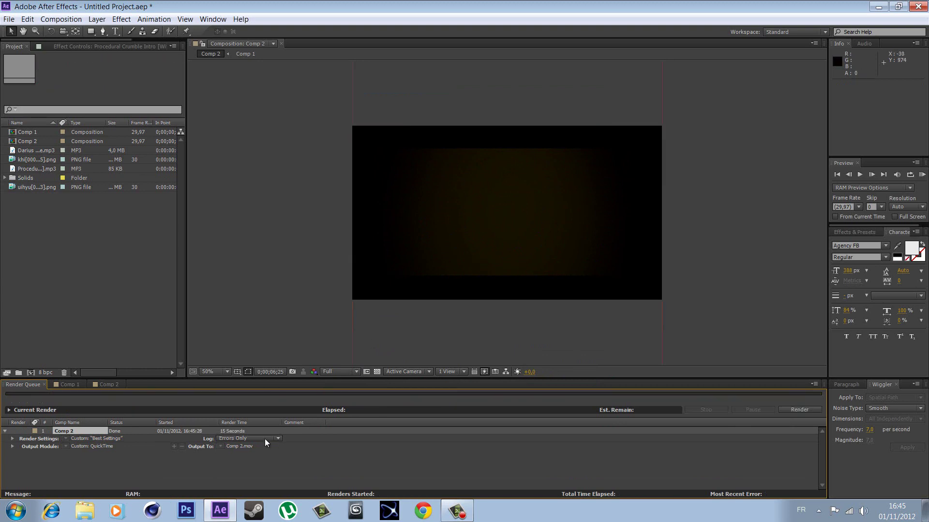
mouse_move(290, 6)
left_mouse_down()
mouse_move(371, 454)
mouse_move(495, 273)
mouse_move(442, 70)
mouse_move(415, 45)
left_mouse_up()
- Search the Windows libraries for 'comp 2' and play the rendered Comp 2 QuickTime movie
left_click(84, 510)
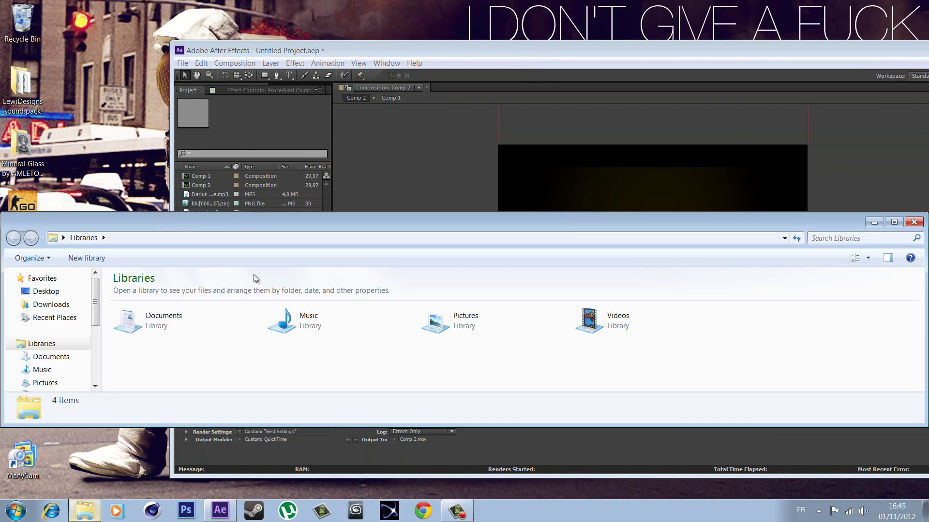
left_click(854, 238)
type("comp 2")
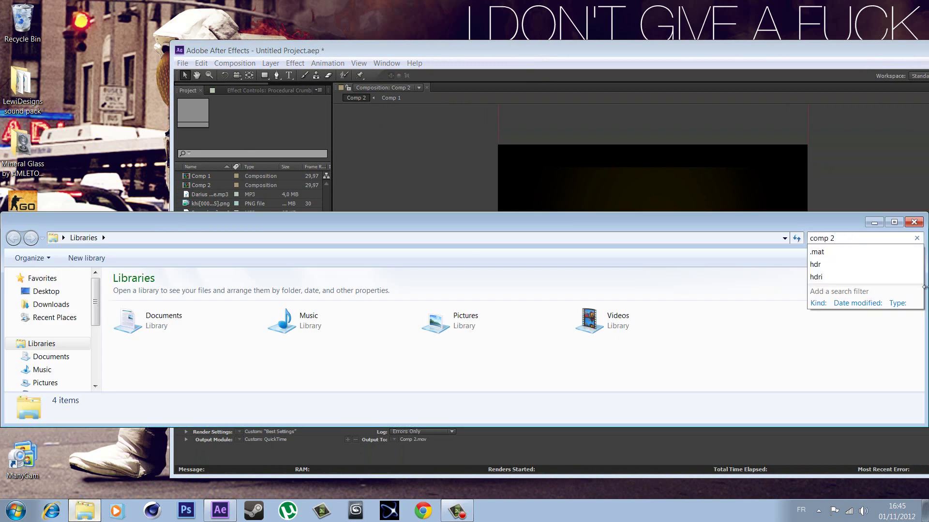
key("Return")
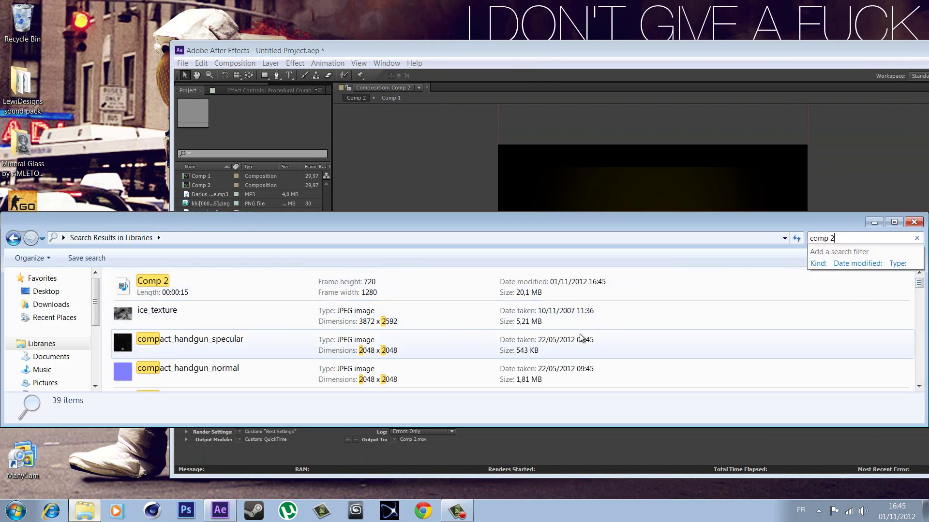
left_click(184, 291)
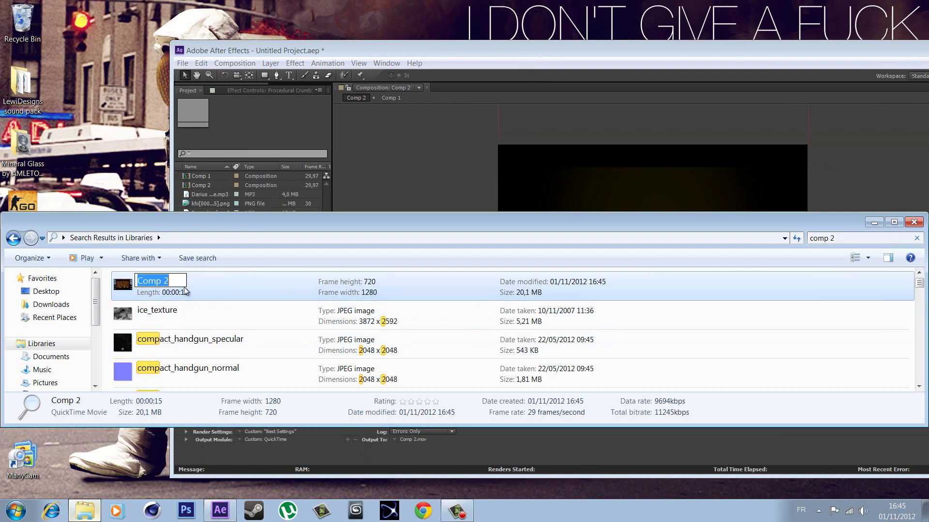
double_click(213, 284)
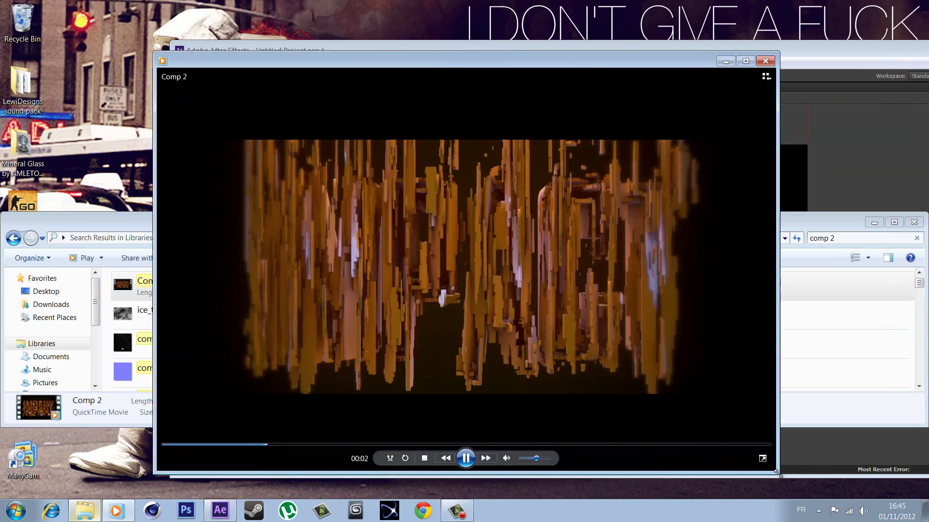
- Watch the Comp 2 render, skipping ahead, then close Media Player and the Explorer results
left_click_drag(778, 476, 763, 426)
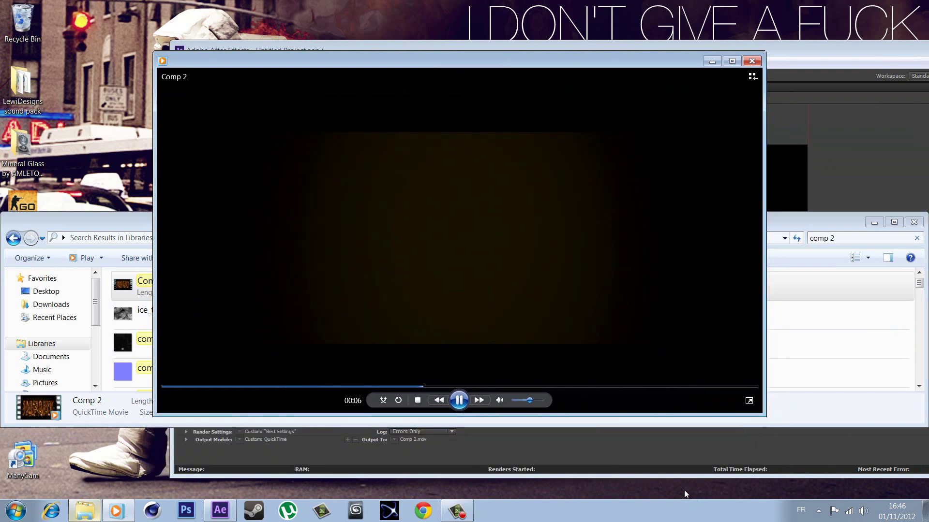
left_click(607, 386)
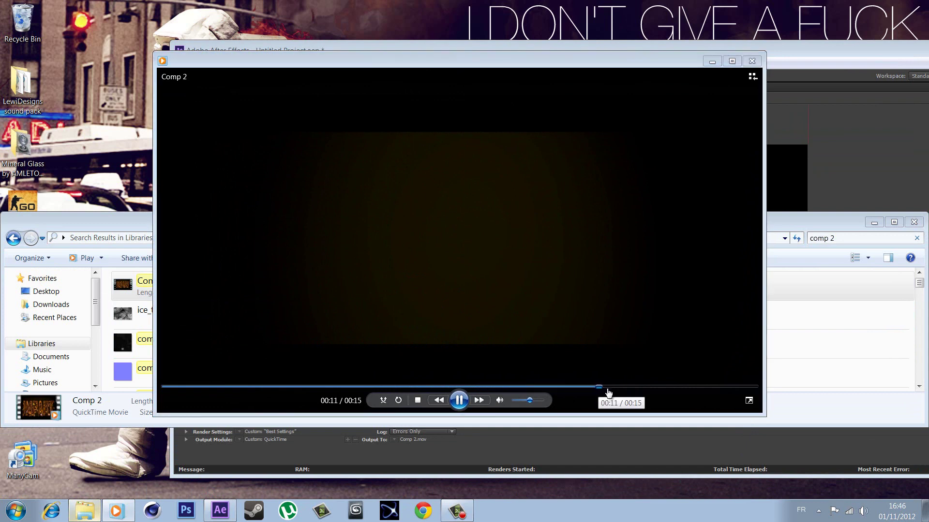
left_click(752, 62)
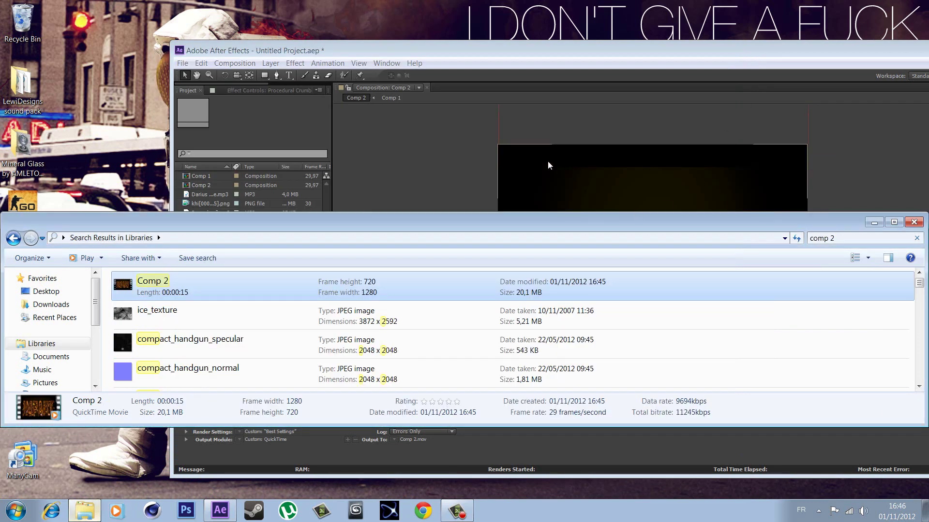
left_click(913, 224)
left_click(281, 378)
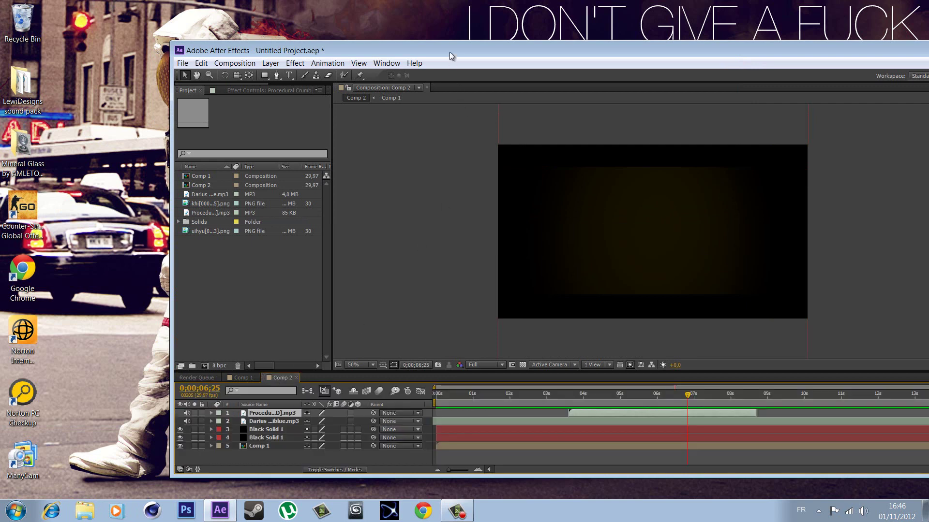
- Pull the Comp 2 work-area end bracket back from about 9 seconds to about 7 seconds
left_click_drag(449, 52, 320, 26)
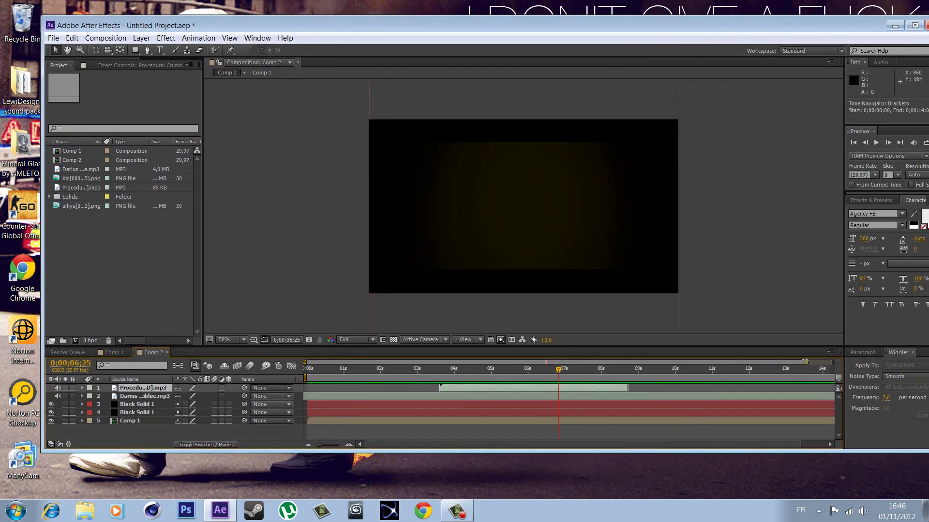
left_click_drag(807, 361, 706, 362)
left_click_drag(806, 380, 765, 376)
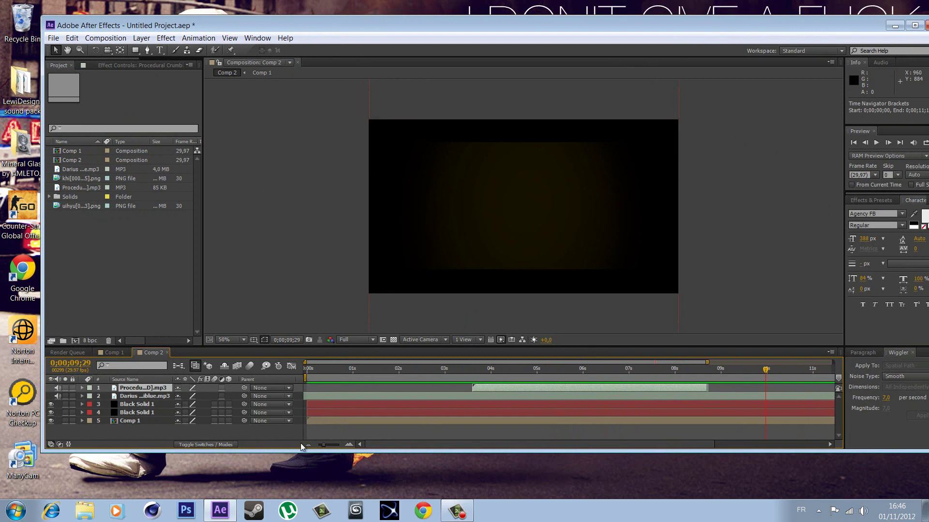
left_click_drag(322, 444, 310, 448)
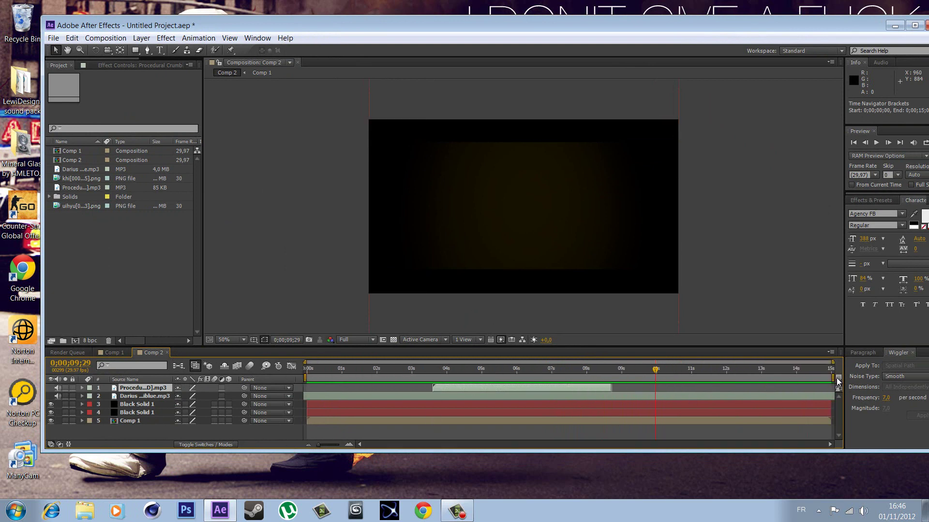
mouse_move(832, 378)
left_mouse_down()
mouse_move(816, 432)
mouse_move(611, 436)
mouse_move(626, 442)
left_mouse_up()
mouse_move(651, 372)
left_mouse_down()
mouse_move(603, 372)
mouse_move(565, 405)
mouse_move(520, 409)
mouse_move(551, 419)
left_mouse_up()
left_click_drag(625, 377, 553, 378)
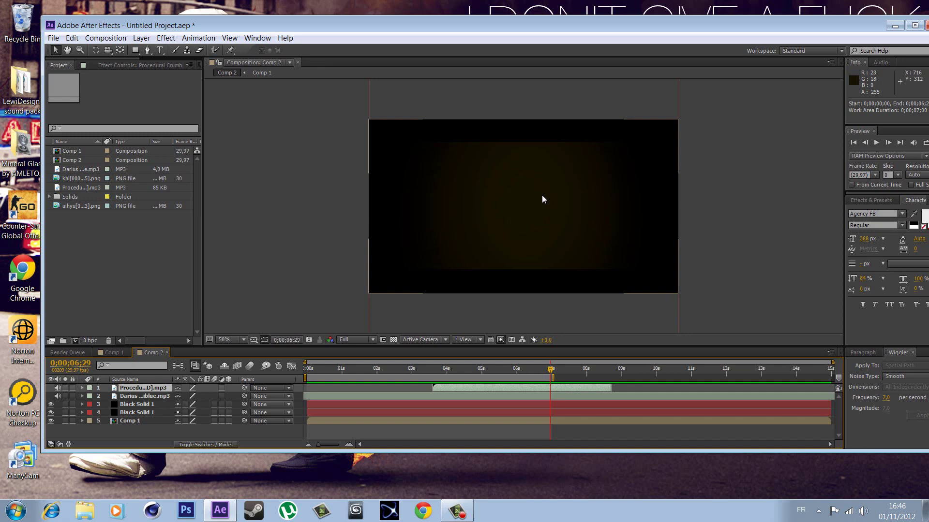
left_click(457, 510)
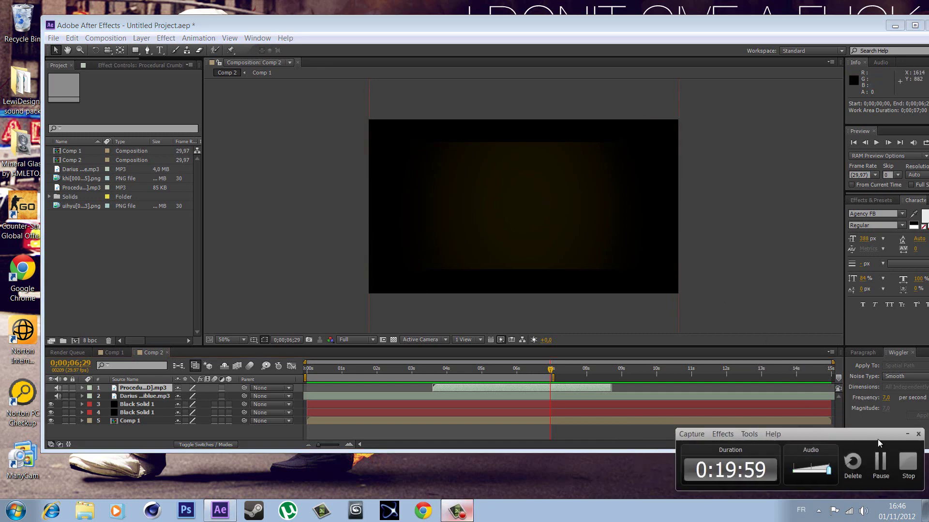